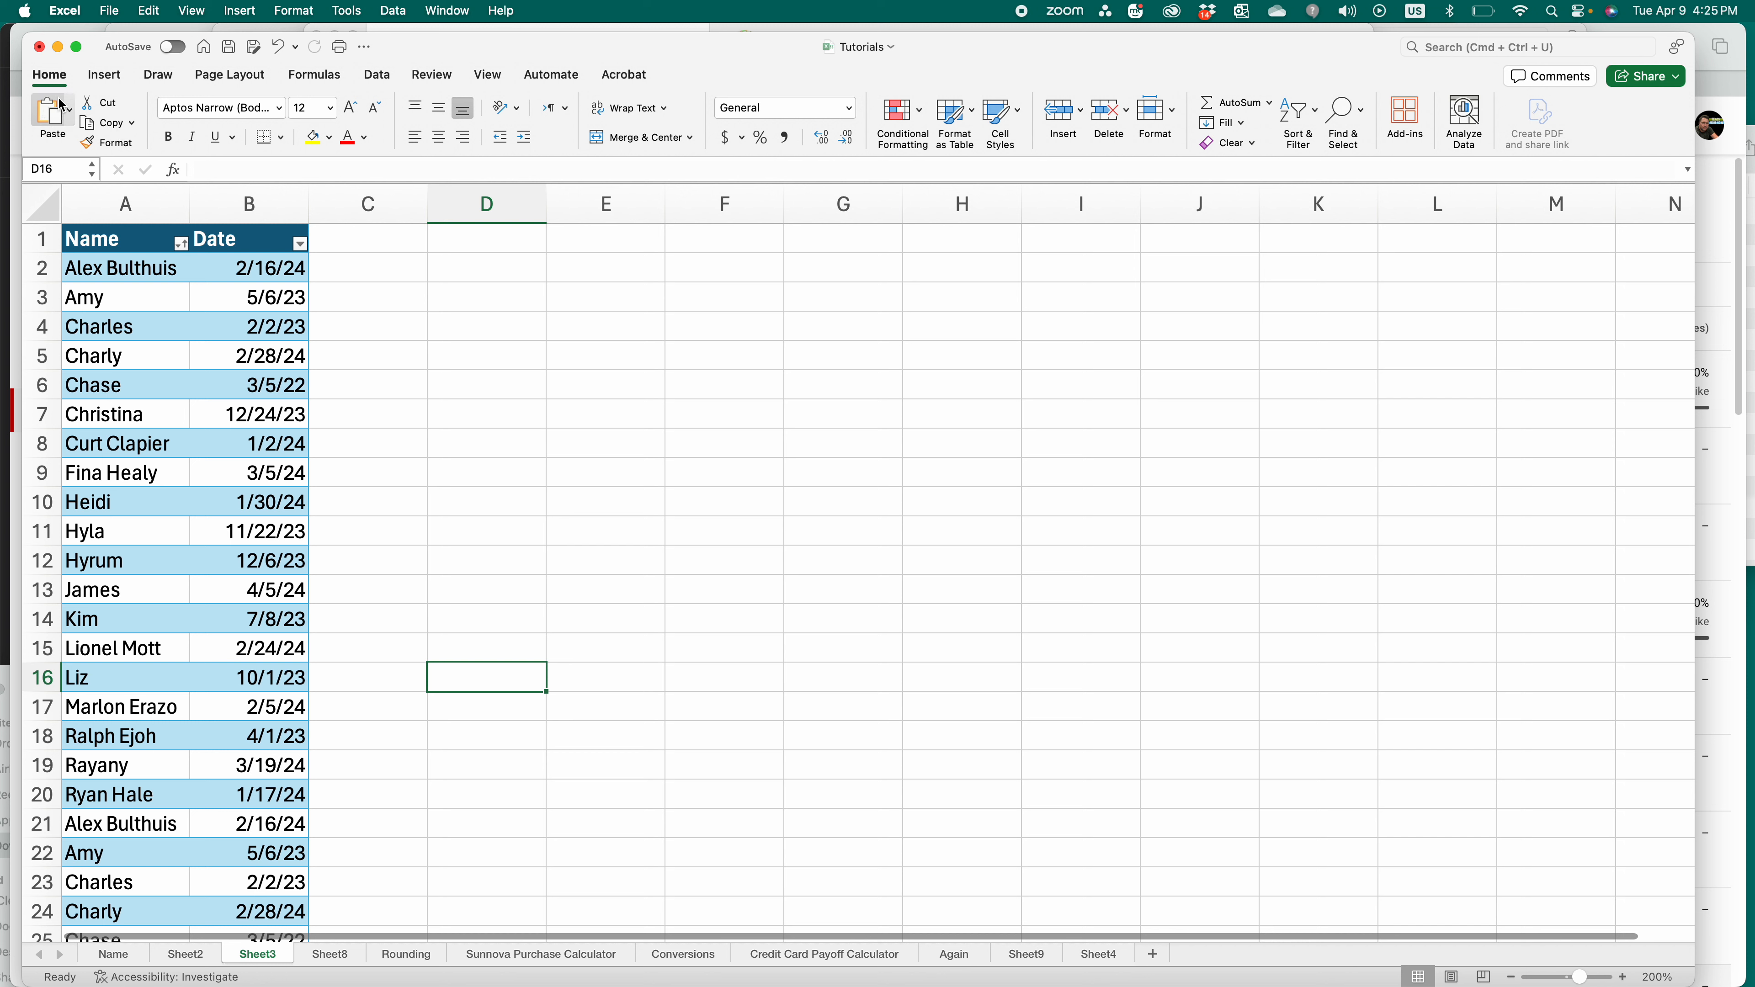
- Copy the name in cell A2 and paste it into cell C2 beside the table
left_click(130, 268)
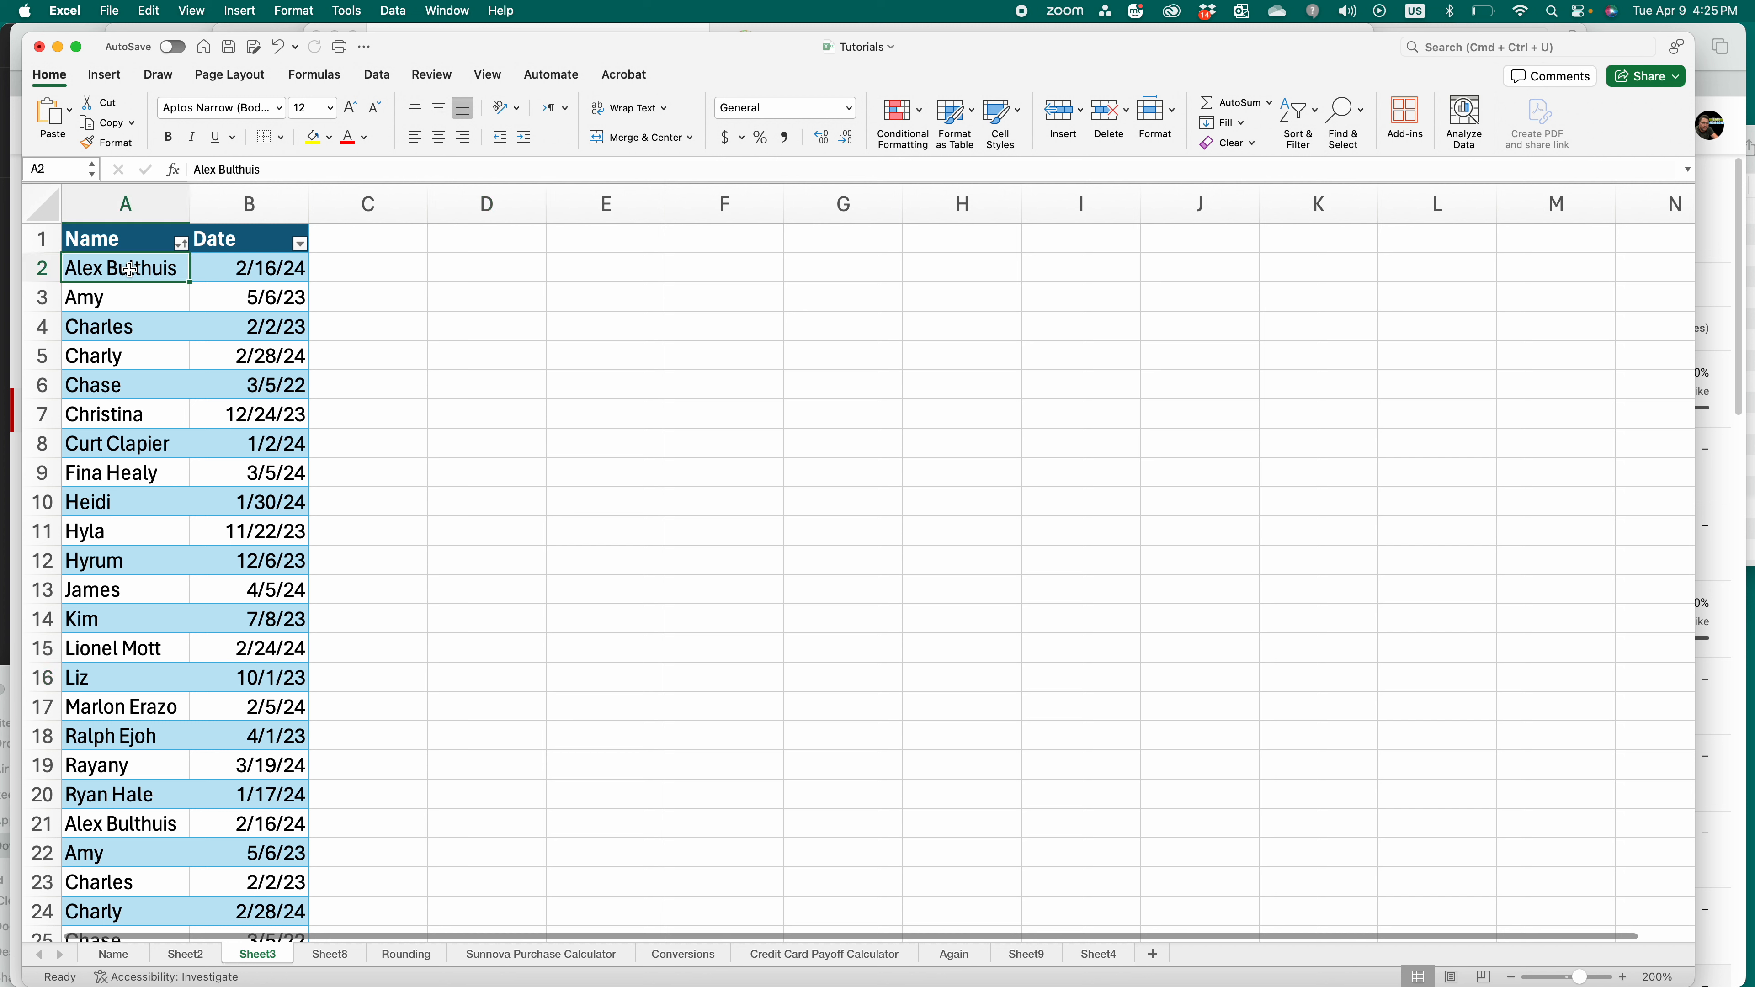
left_click(104, 102)
left_click(114, 105)
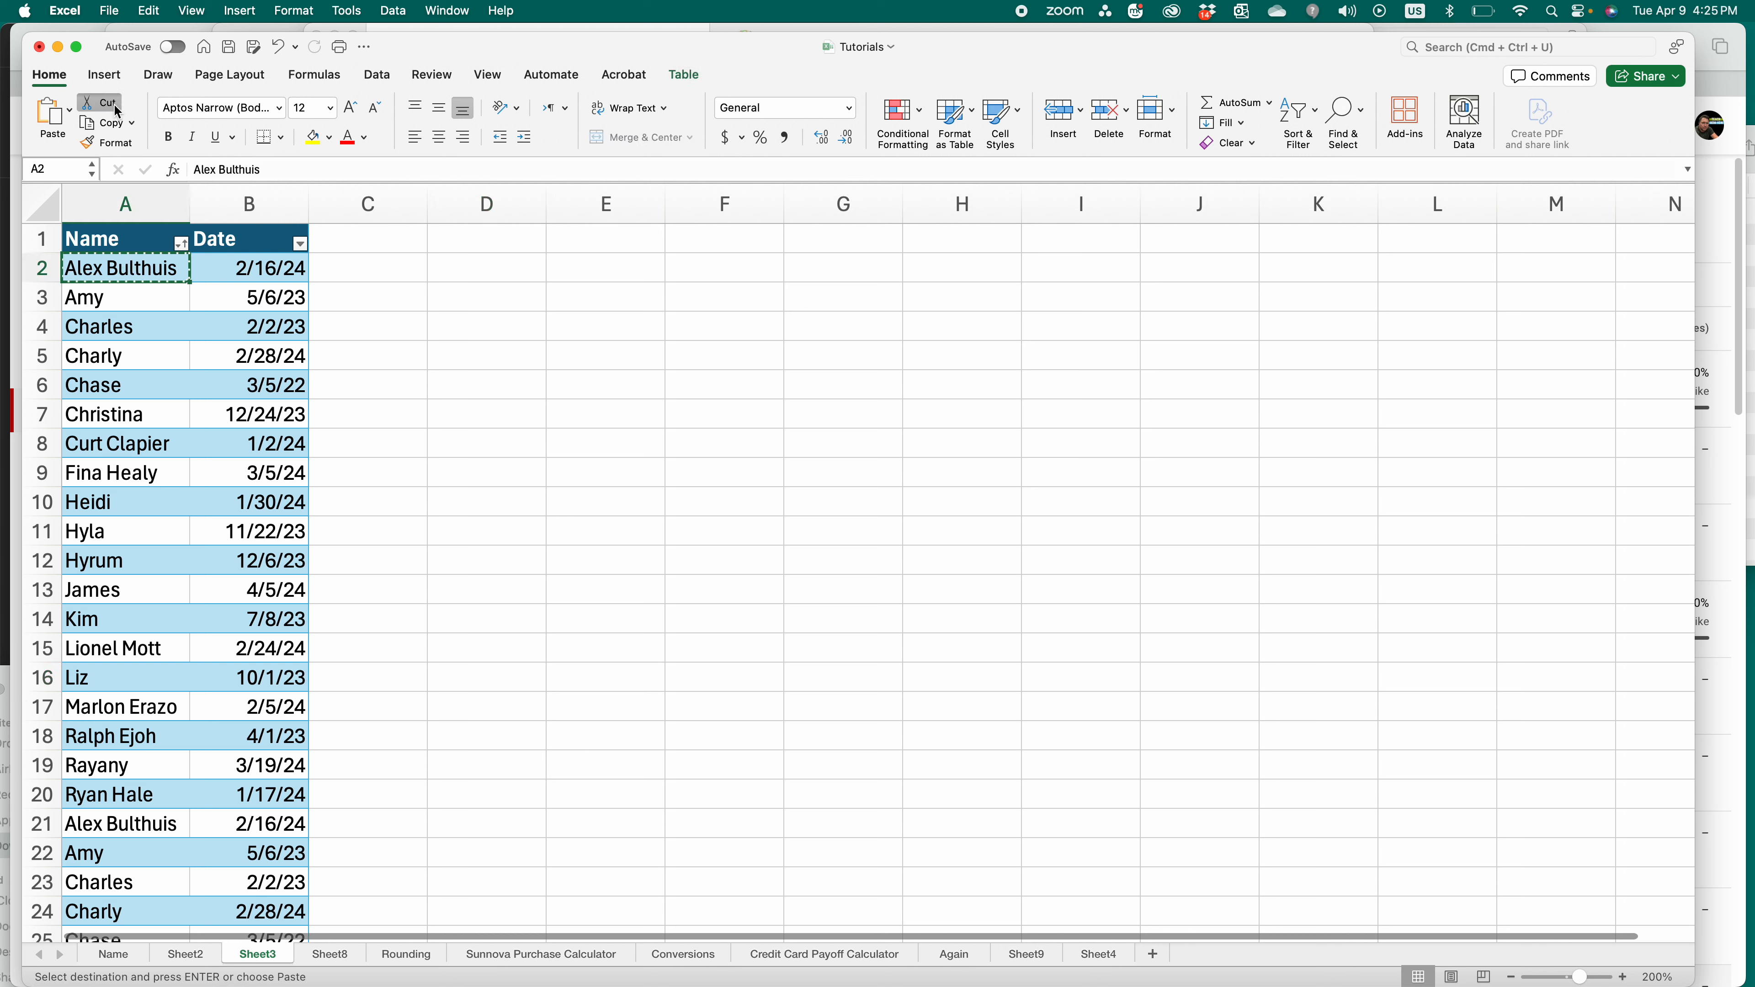
left_click(113, 123)
left_click(325, 268)
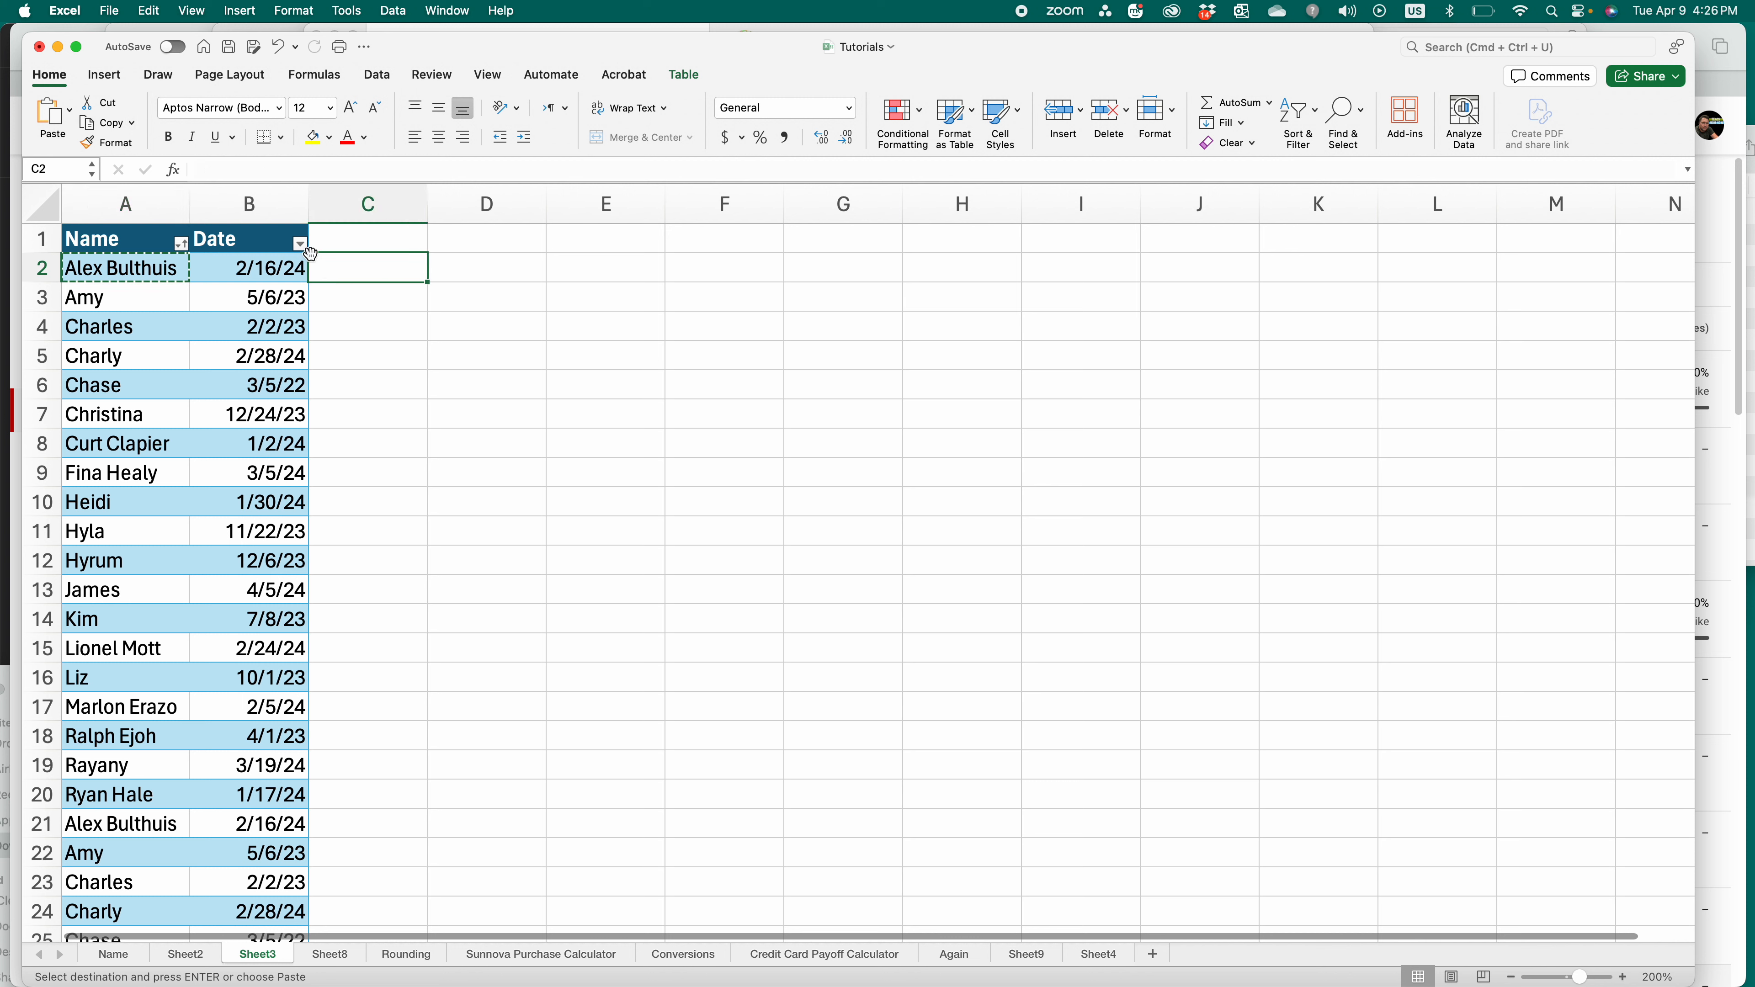
left_click(50, 119)
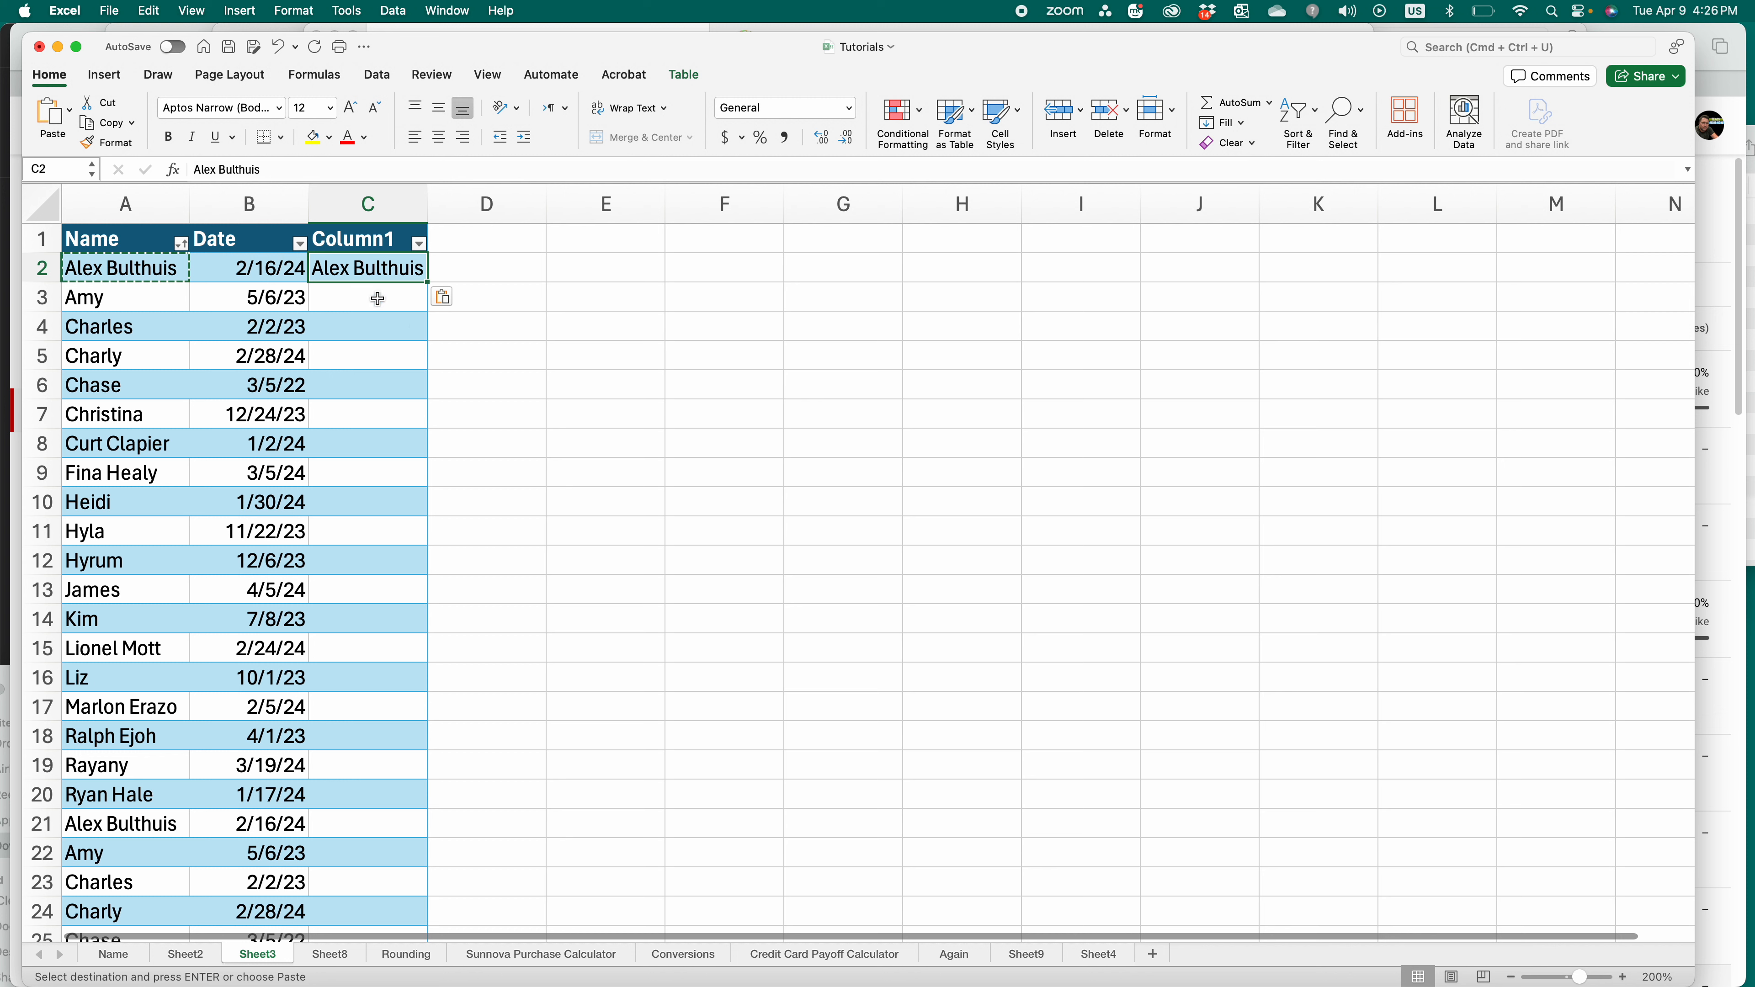
- Clear the name from cell A2
left_click(124, 268)
left_click(131, 123)
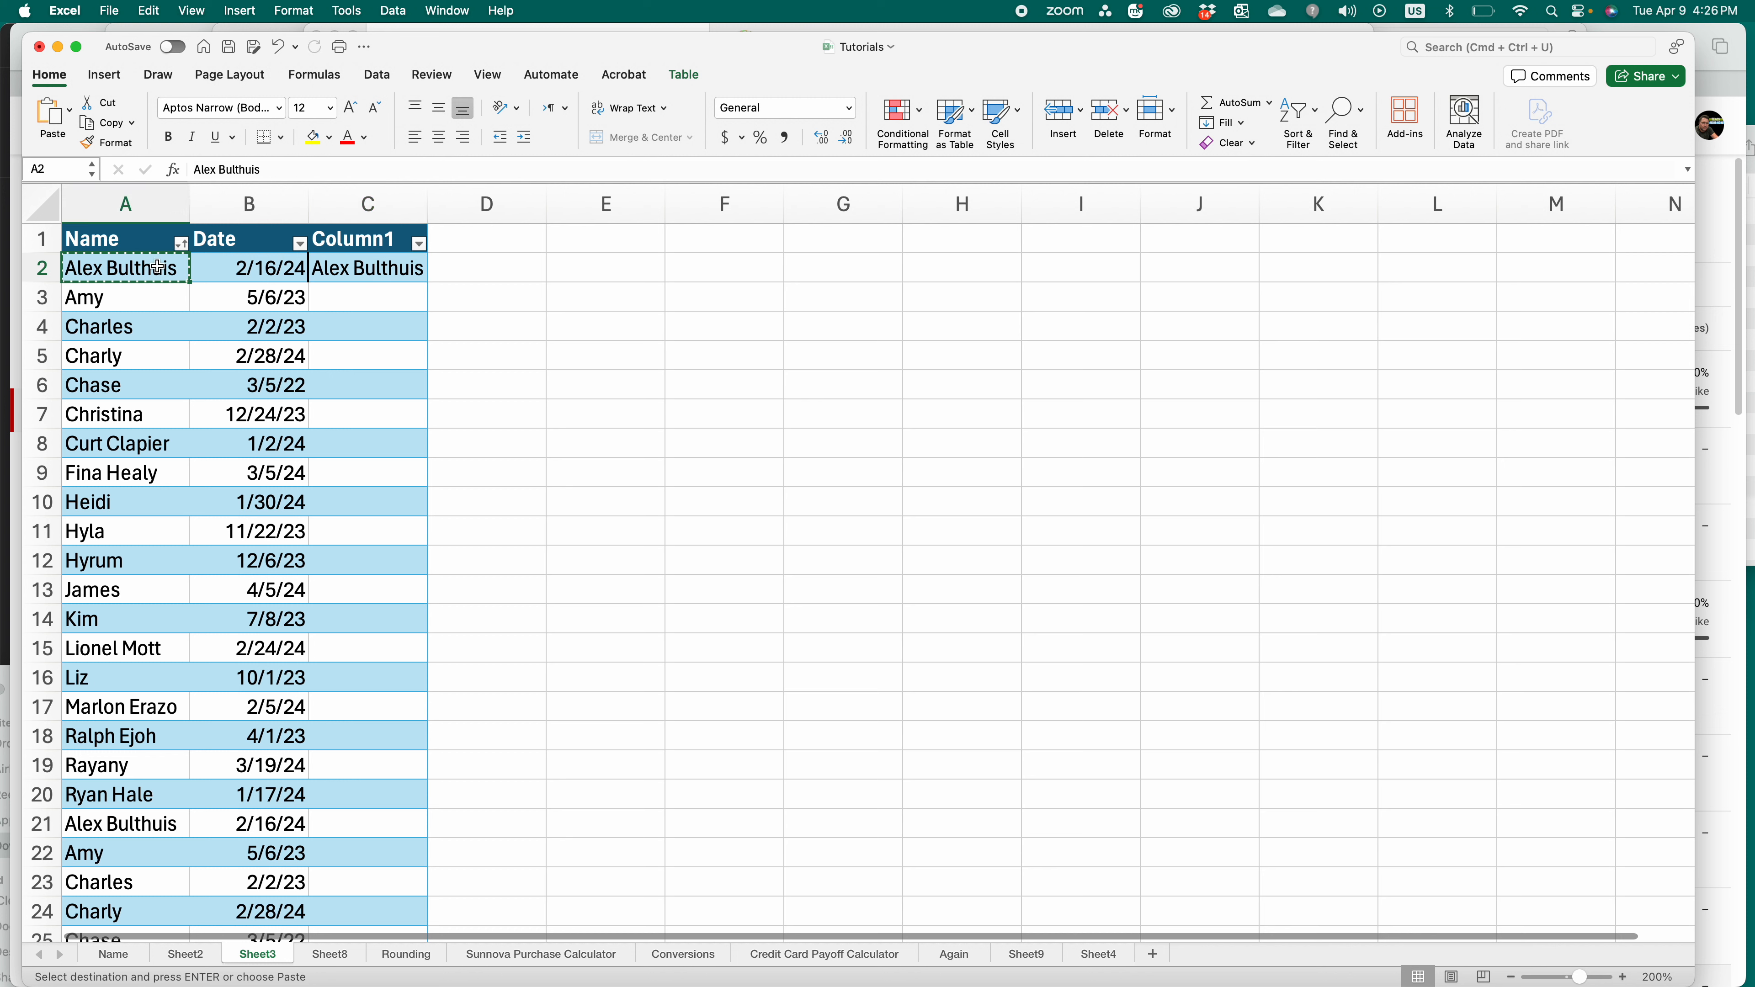
key("Delete")
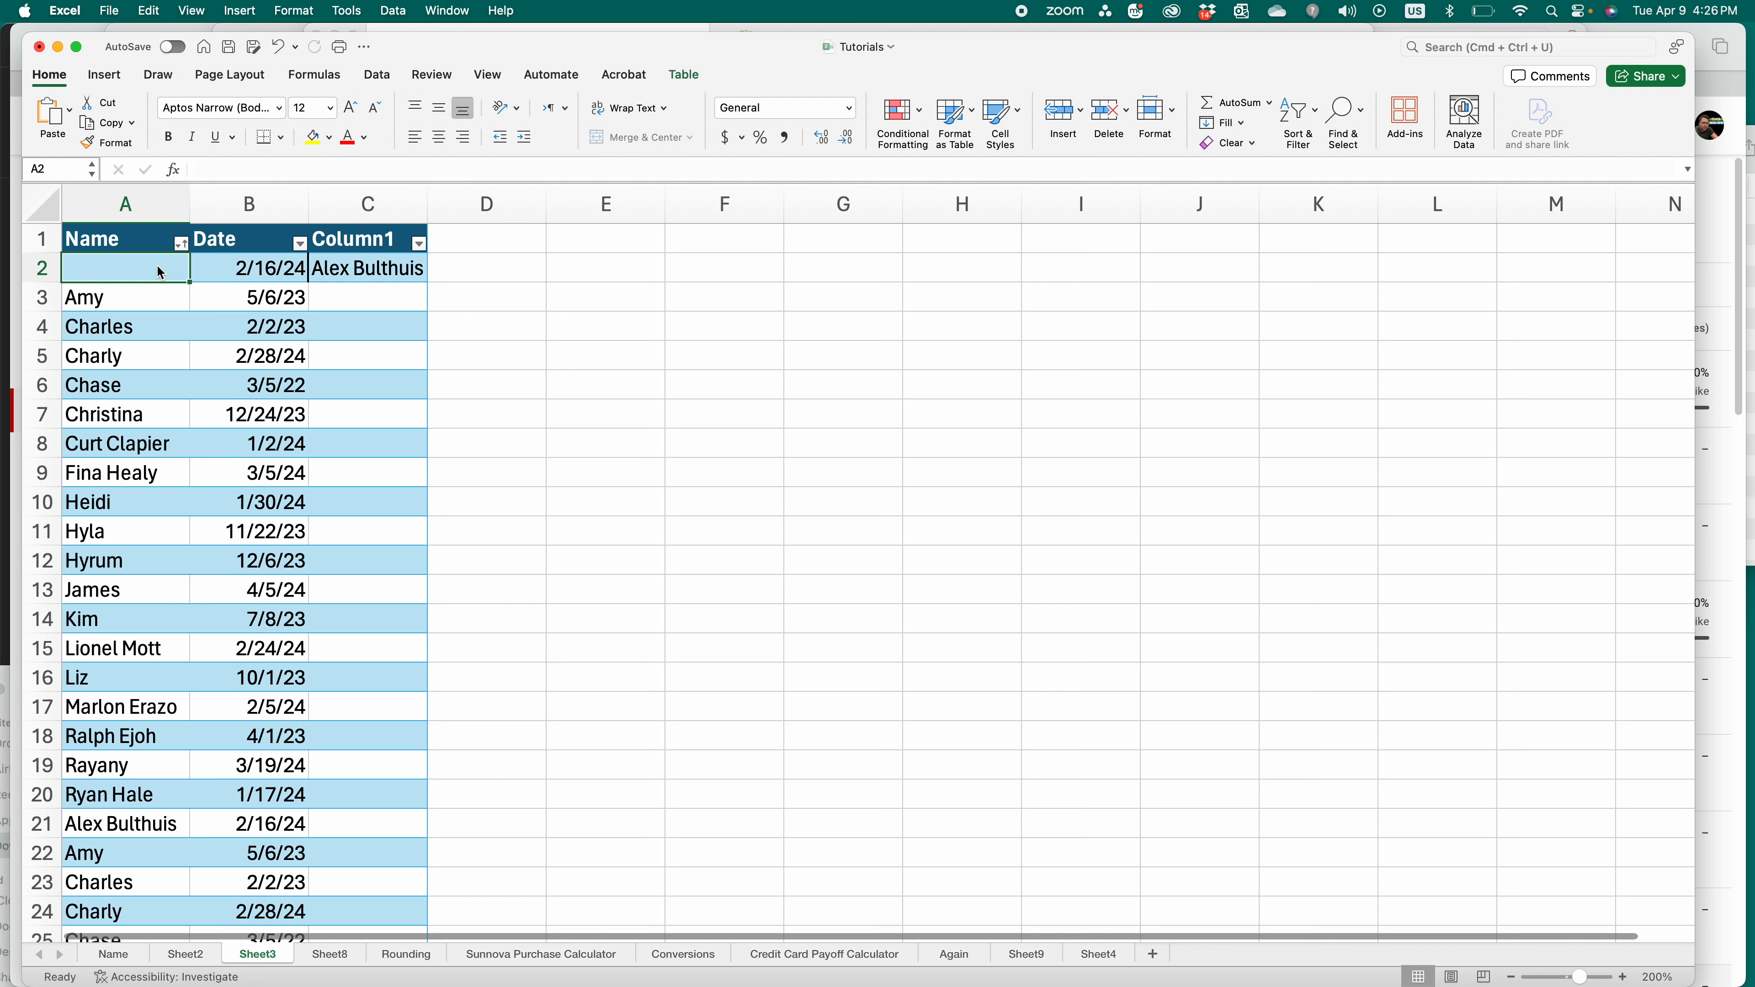
left_click(372, 278)
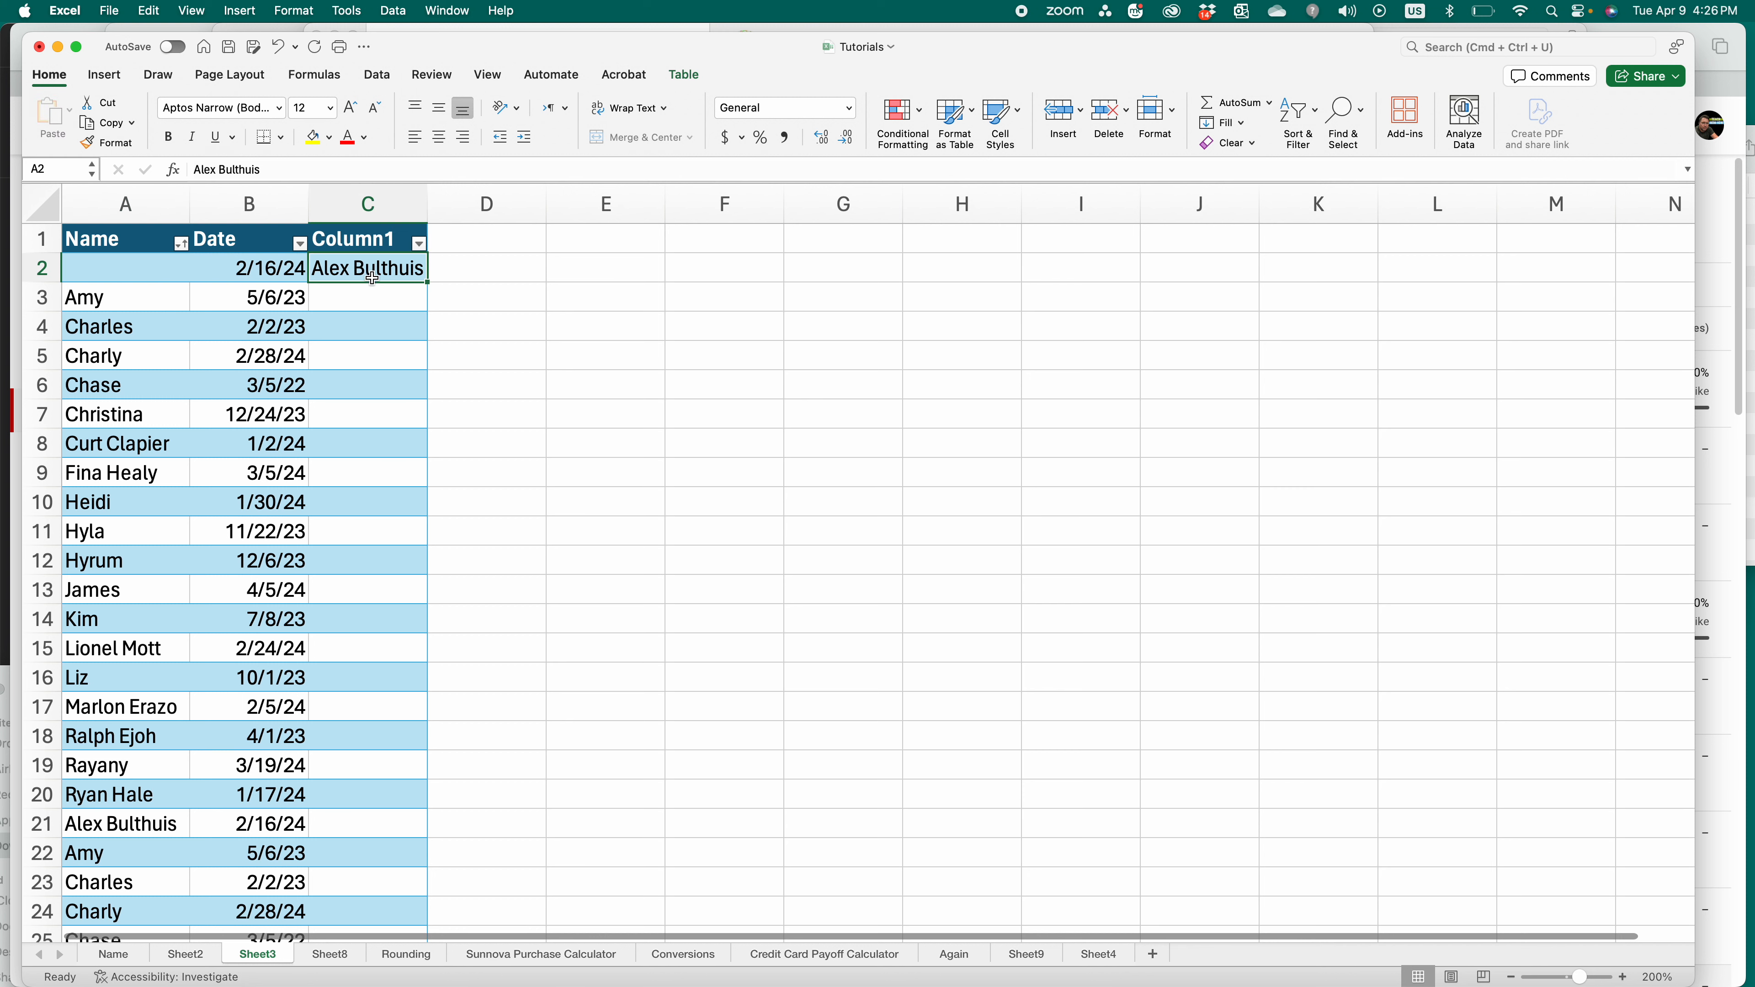
left_click(369, 302)
left_click(376, 269)
left_click(108, 142)
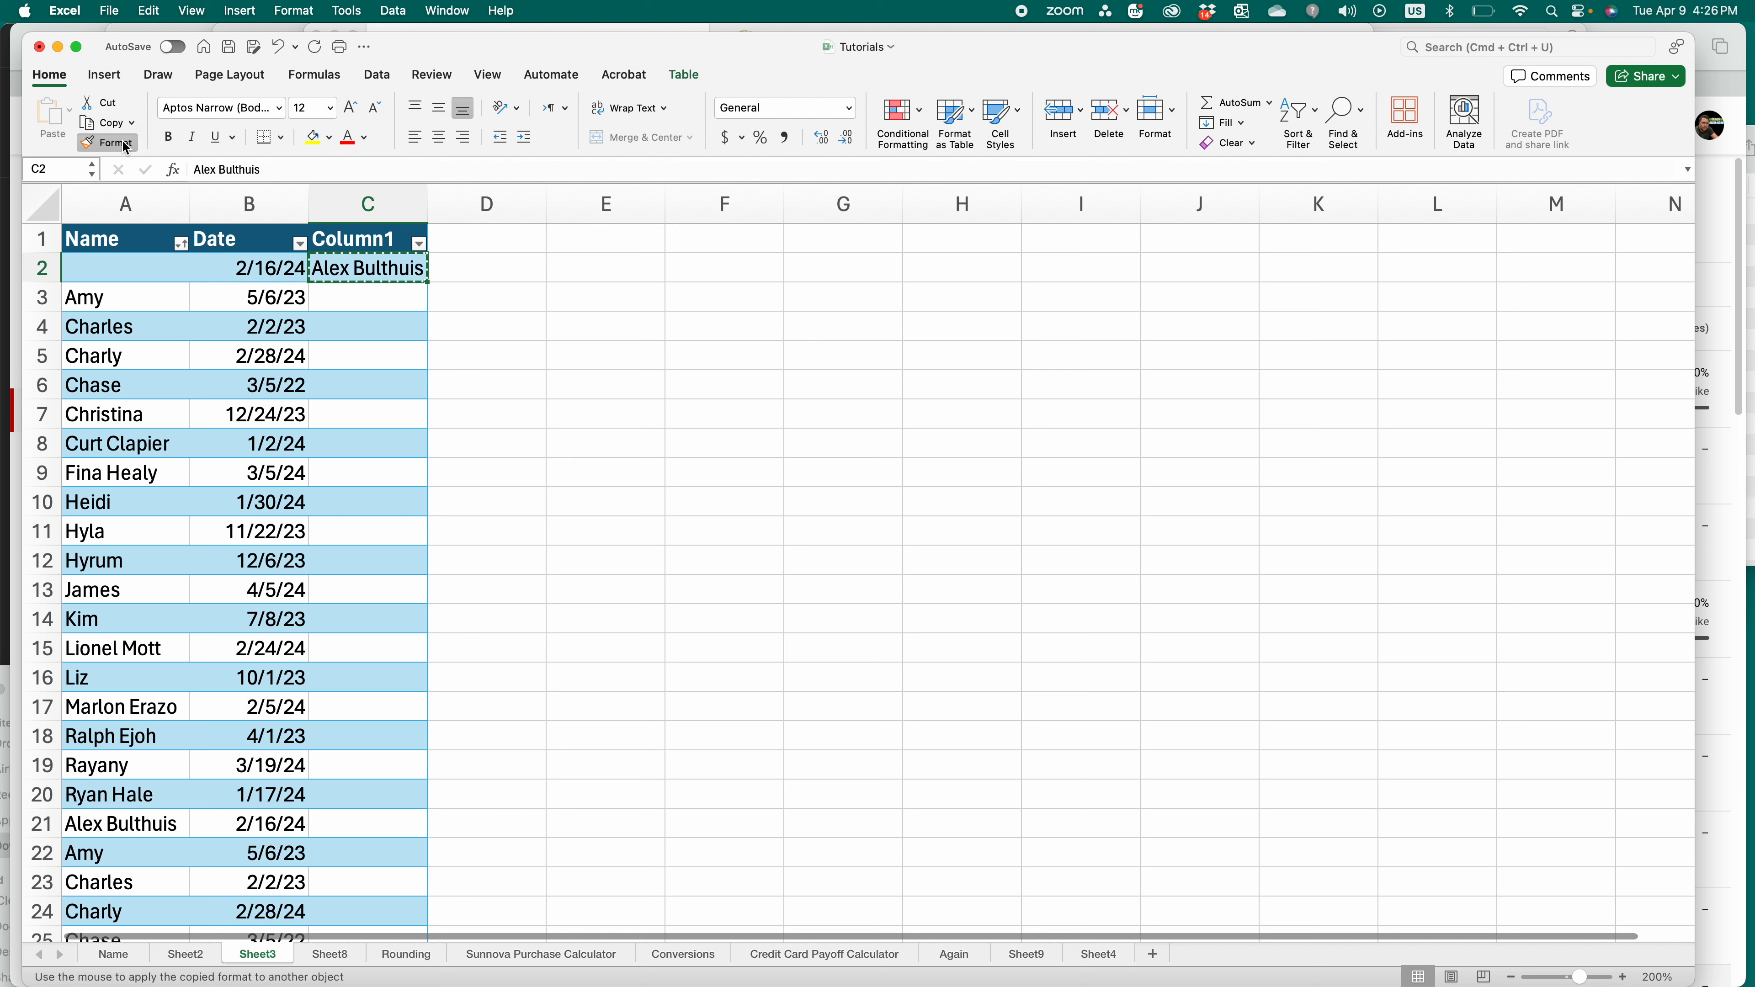
left_click(129, 150)
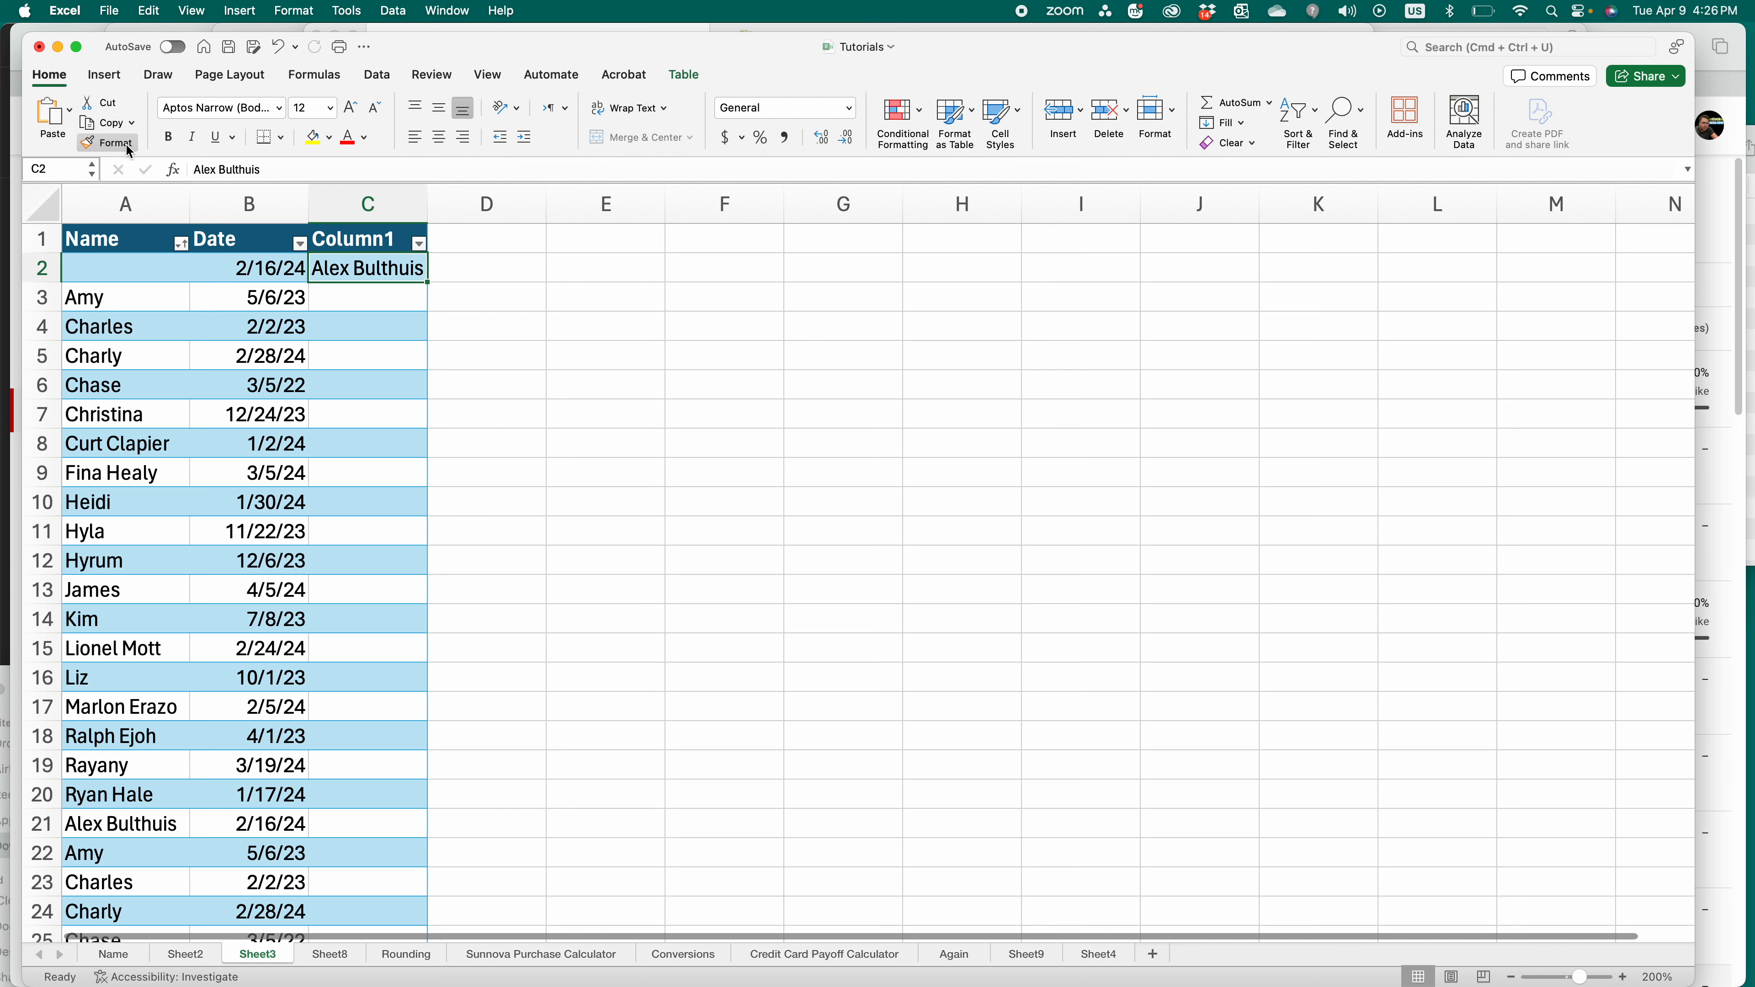
left_click(128, 150)
left_click(105, 144)
left_click(104, 143)
- Make the name in cell C2 bold, trying italic and underline on it as well and removing both
left_click(168, 142)
left_click(194, 140)
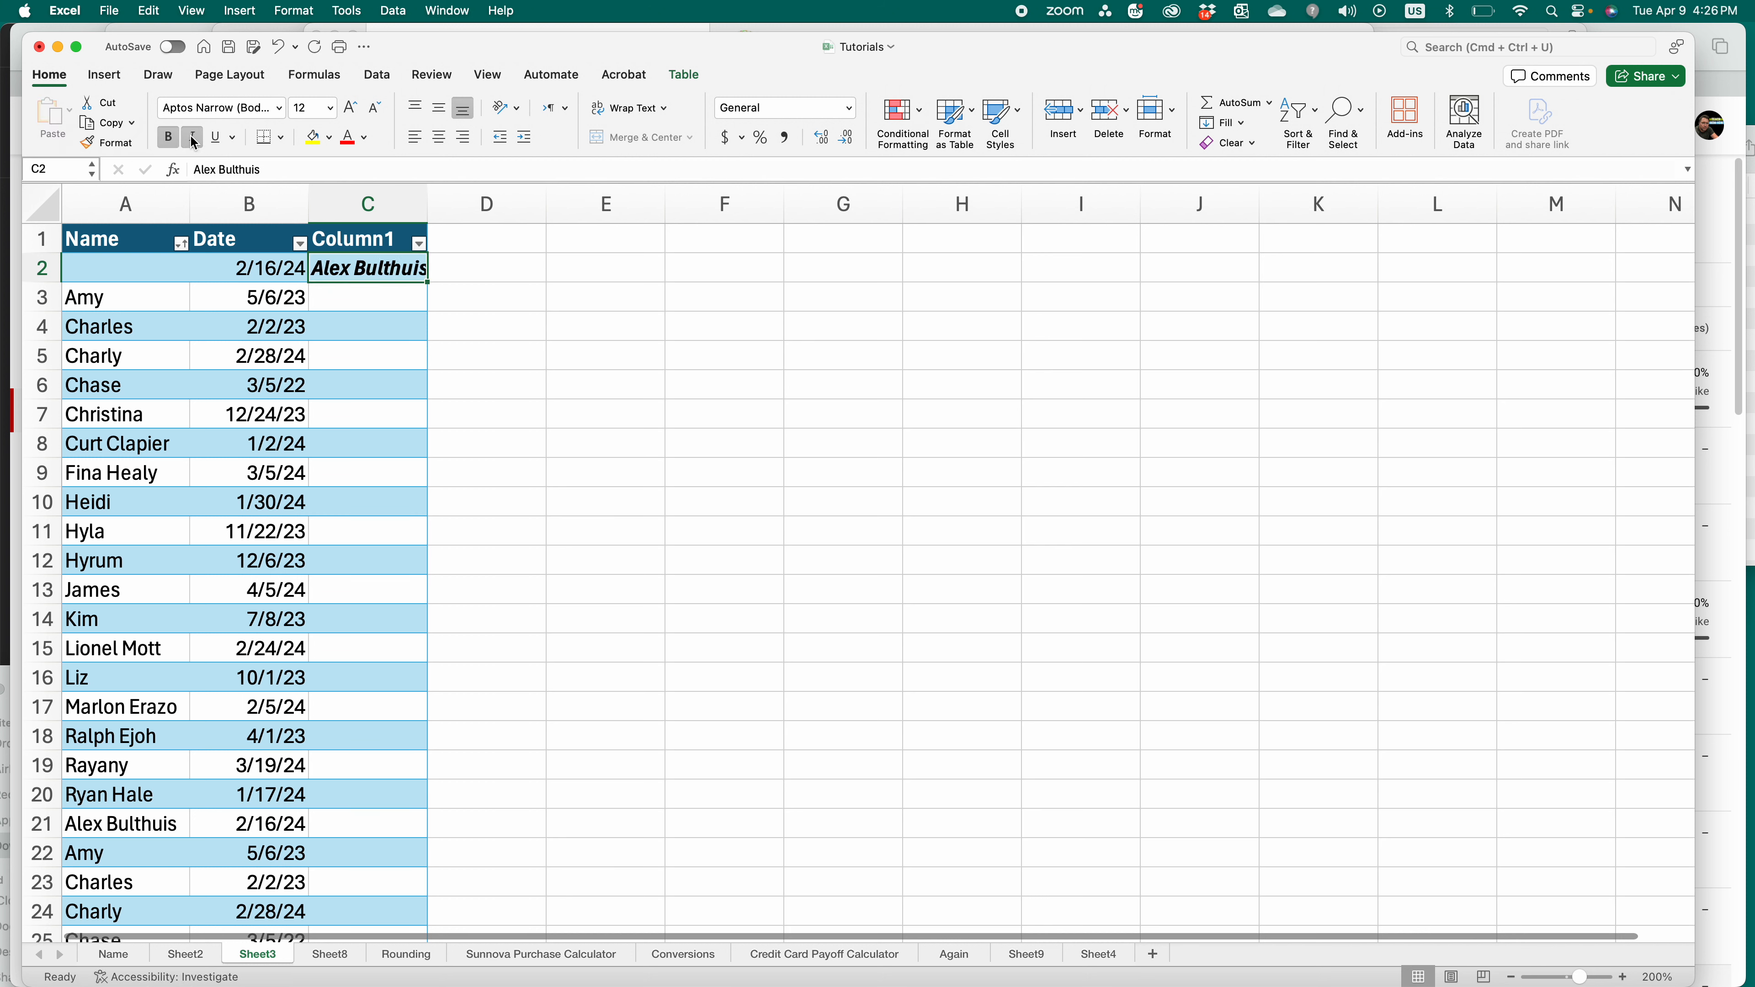
left_click(218, 138)
left_click(195, 142)
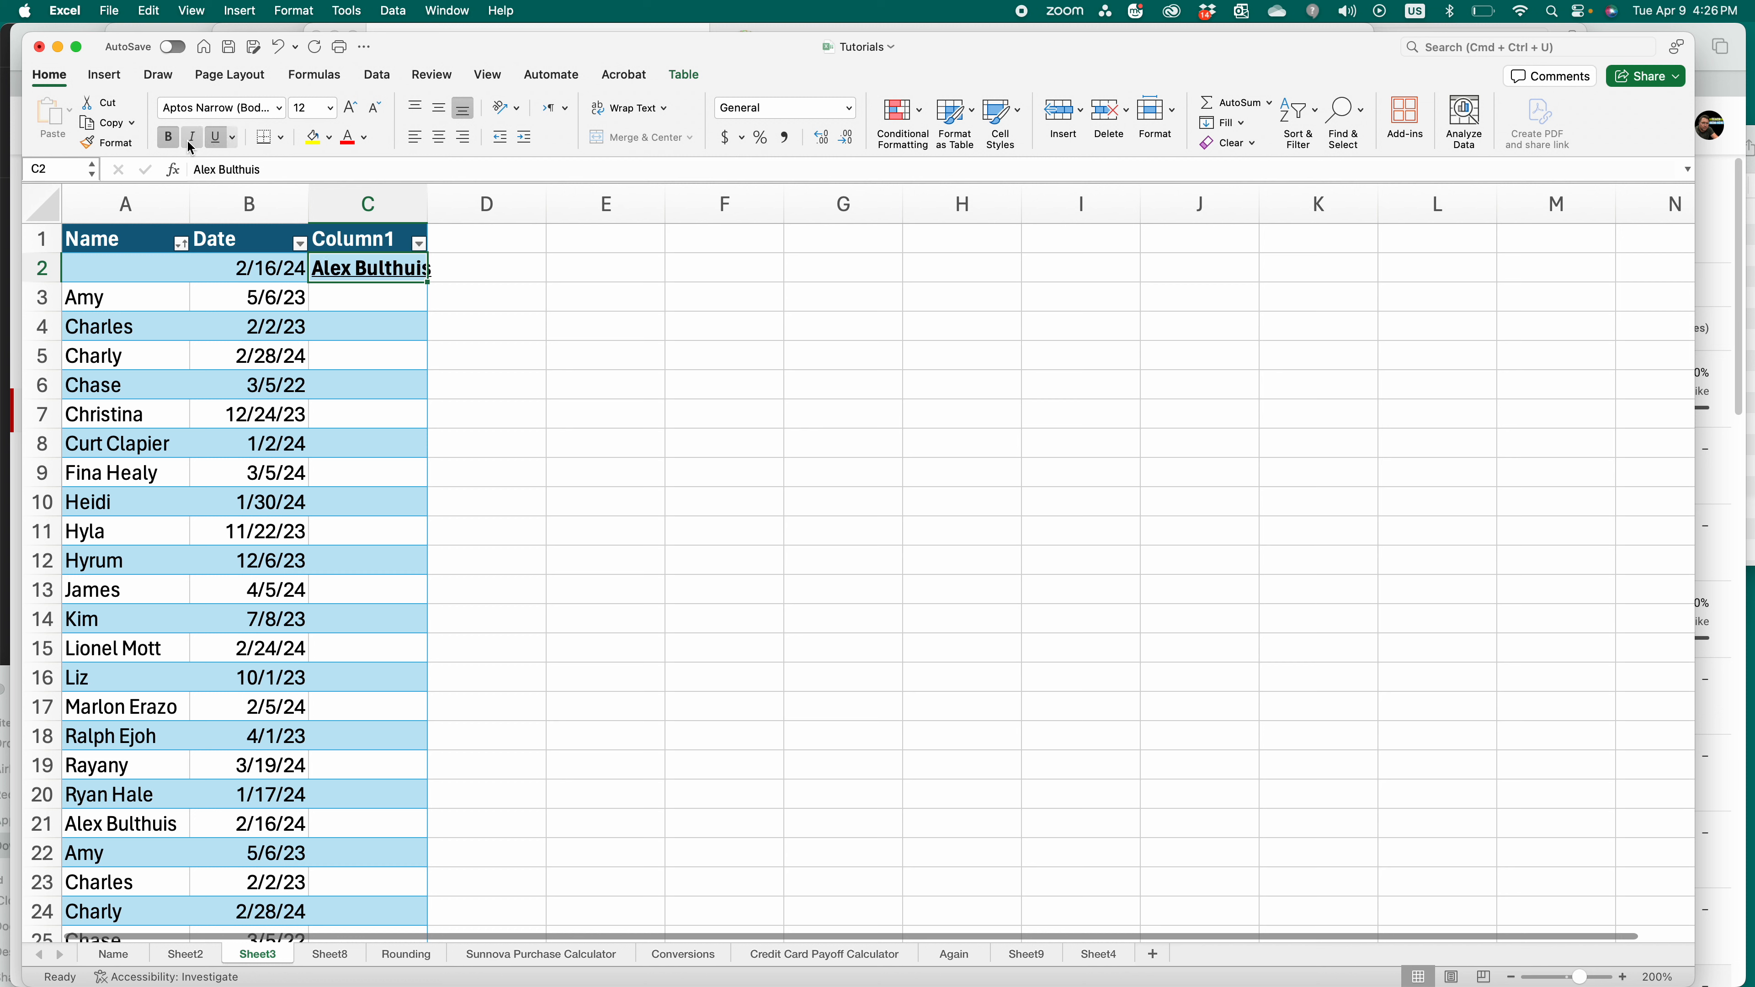
left_click(216, 138)
- Change the font of cell C2 to ADLaM Display and autofit the width of column C
left_click(279, 111)
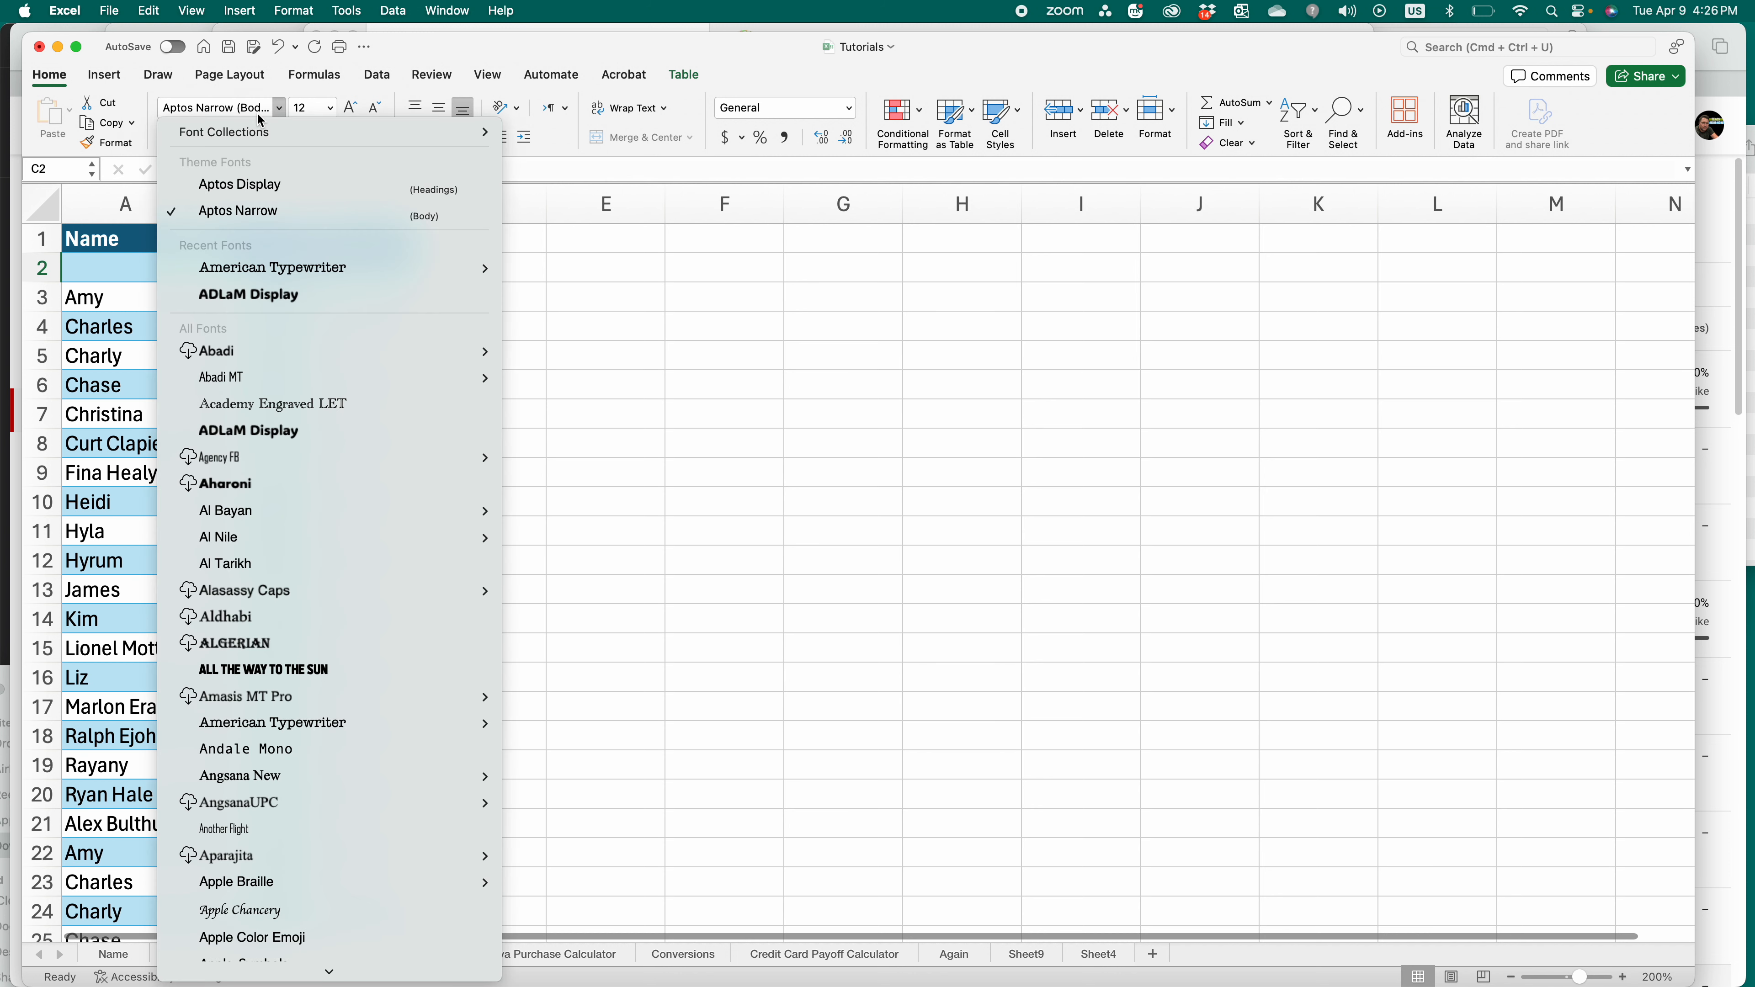
key("Escape")
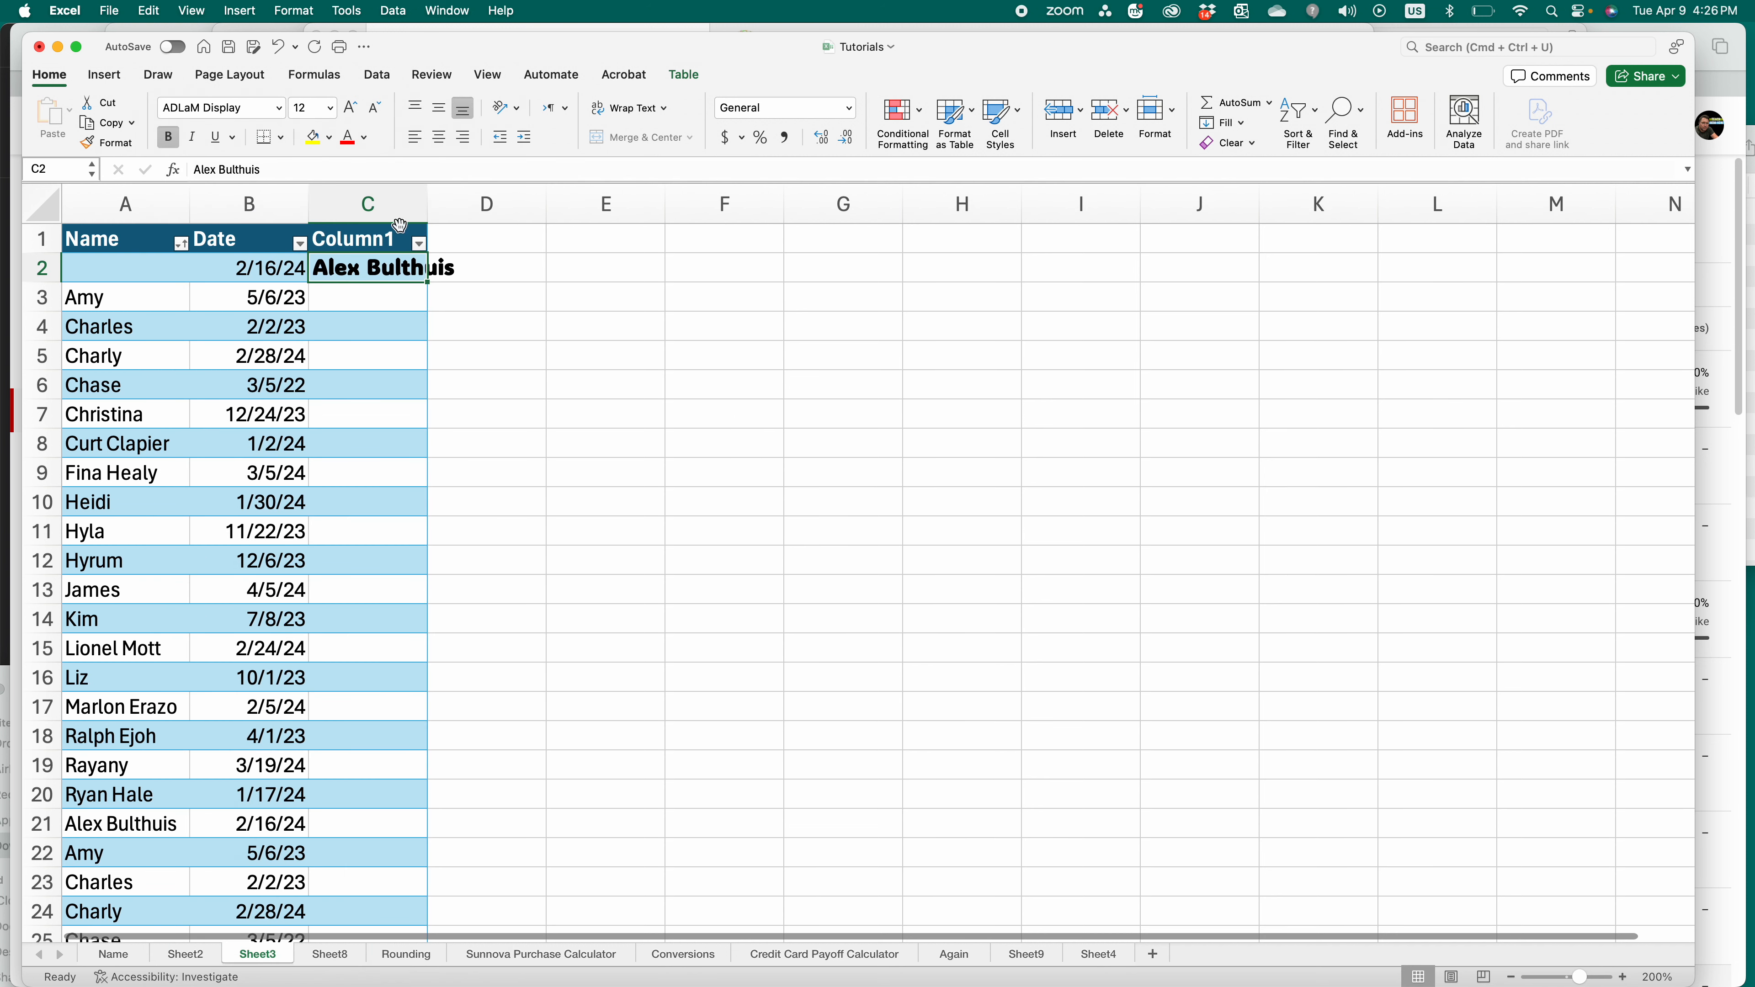
double_click(427, 201)
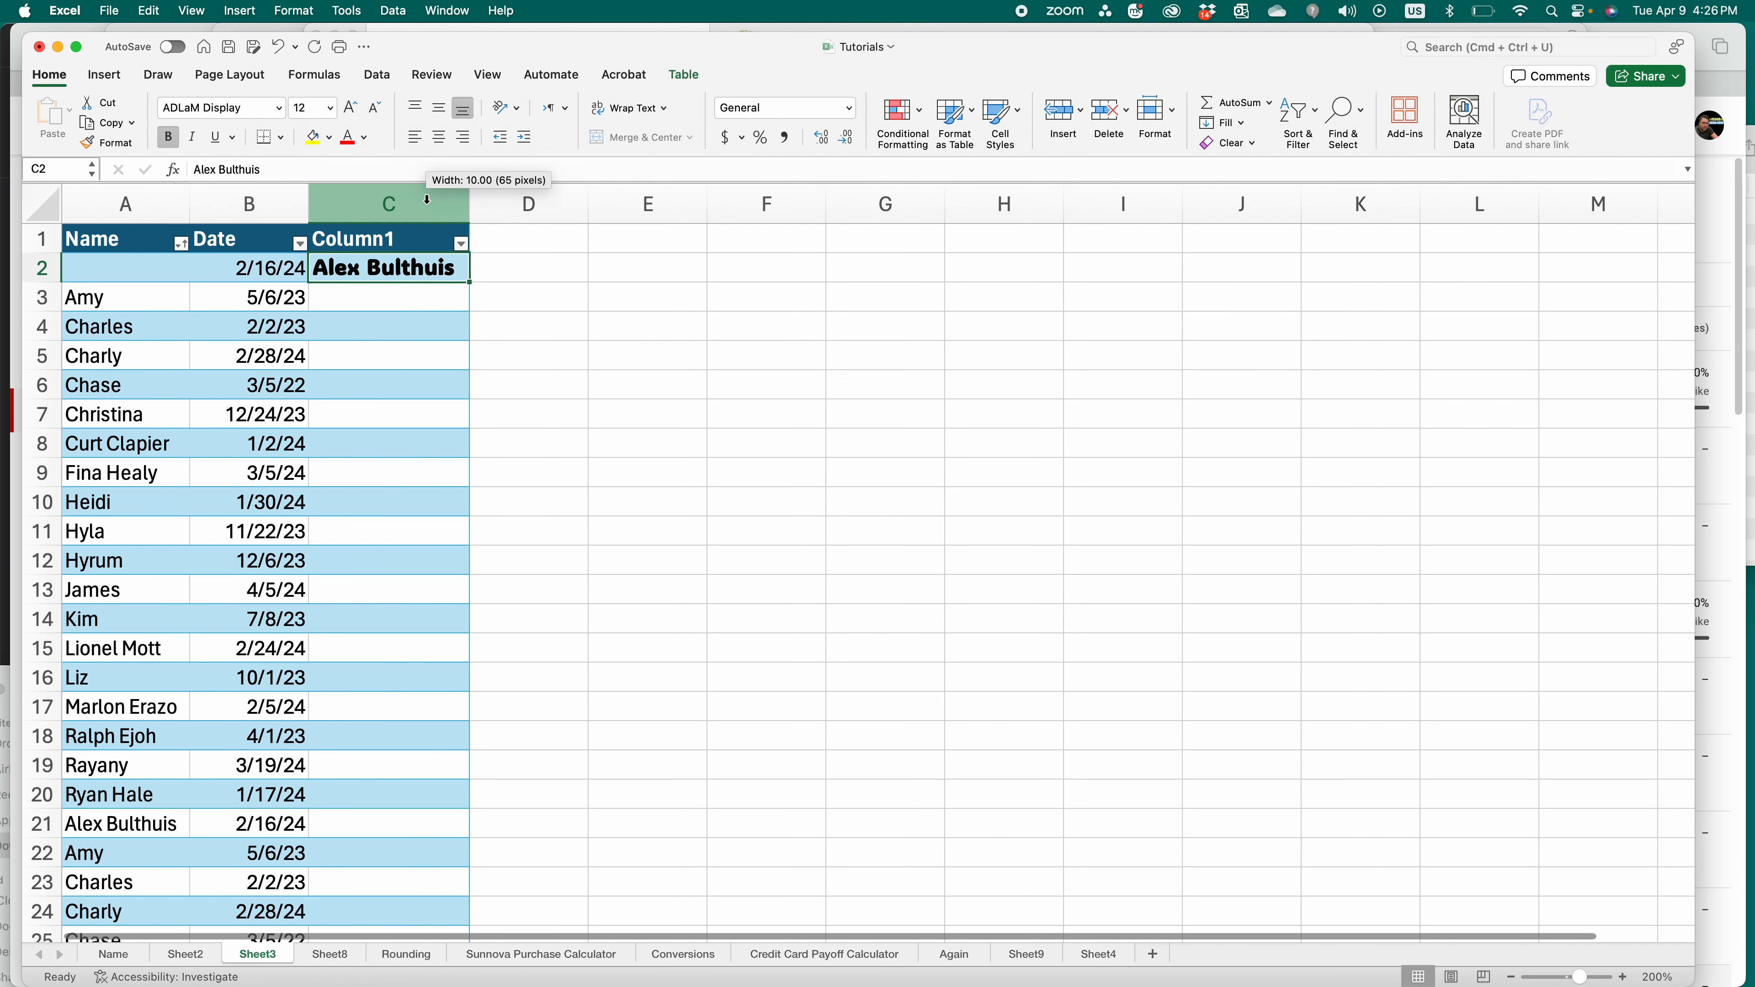
- Shorten the full name in cell C2 to the first name only and reselect the cell
double_click(425, 275)
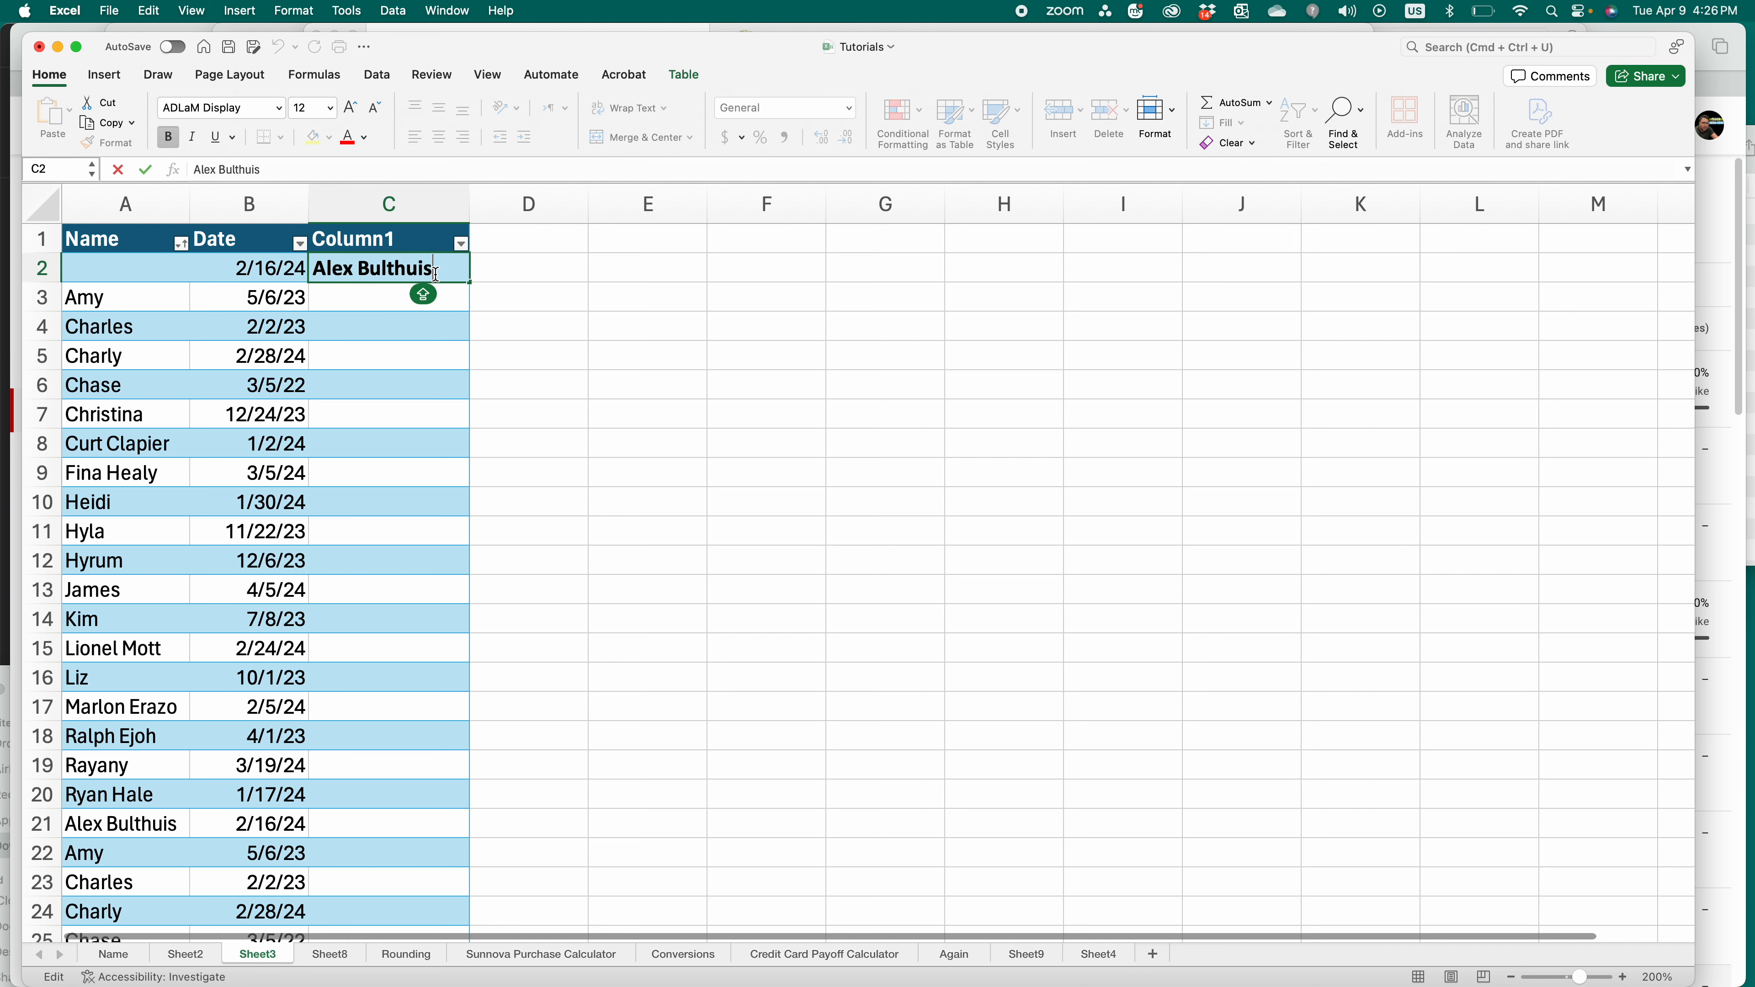
key("BackSpace")
key("BackSpace")
key("BackSpace")
key("BackSpace")
key("BackSpace")
key("BackSpace")
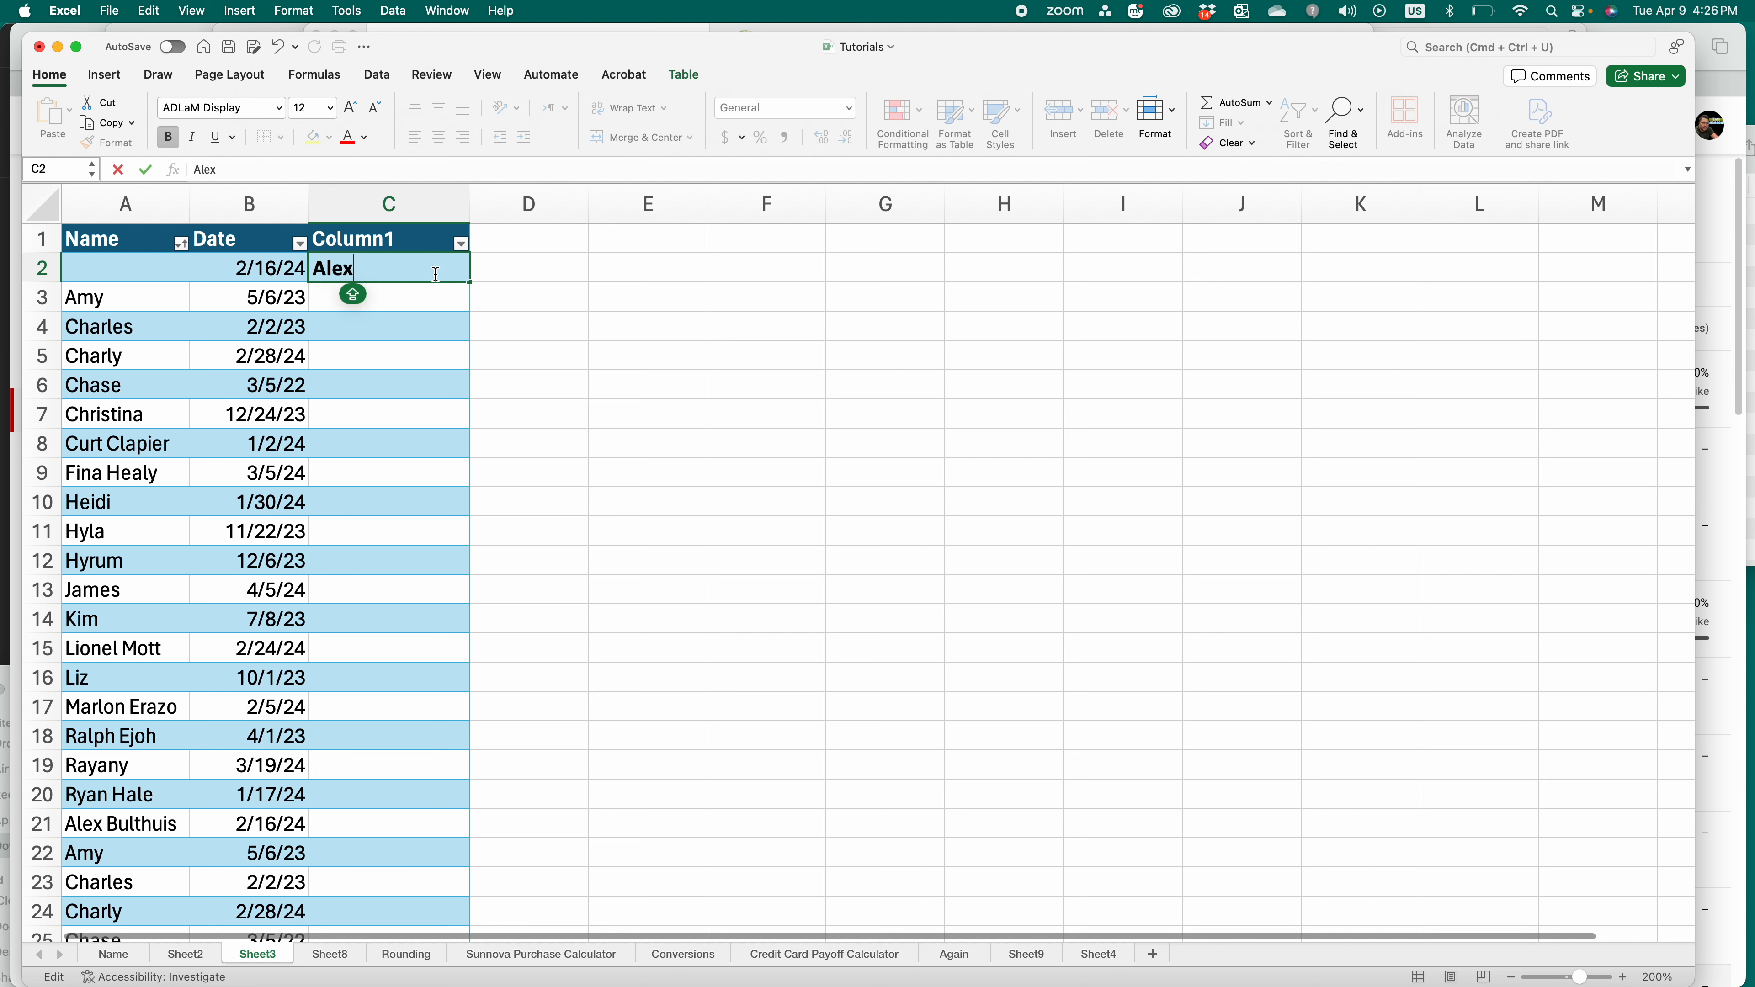
key("Return")
key("Up")
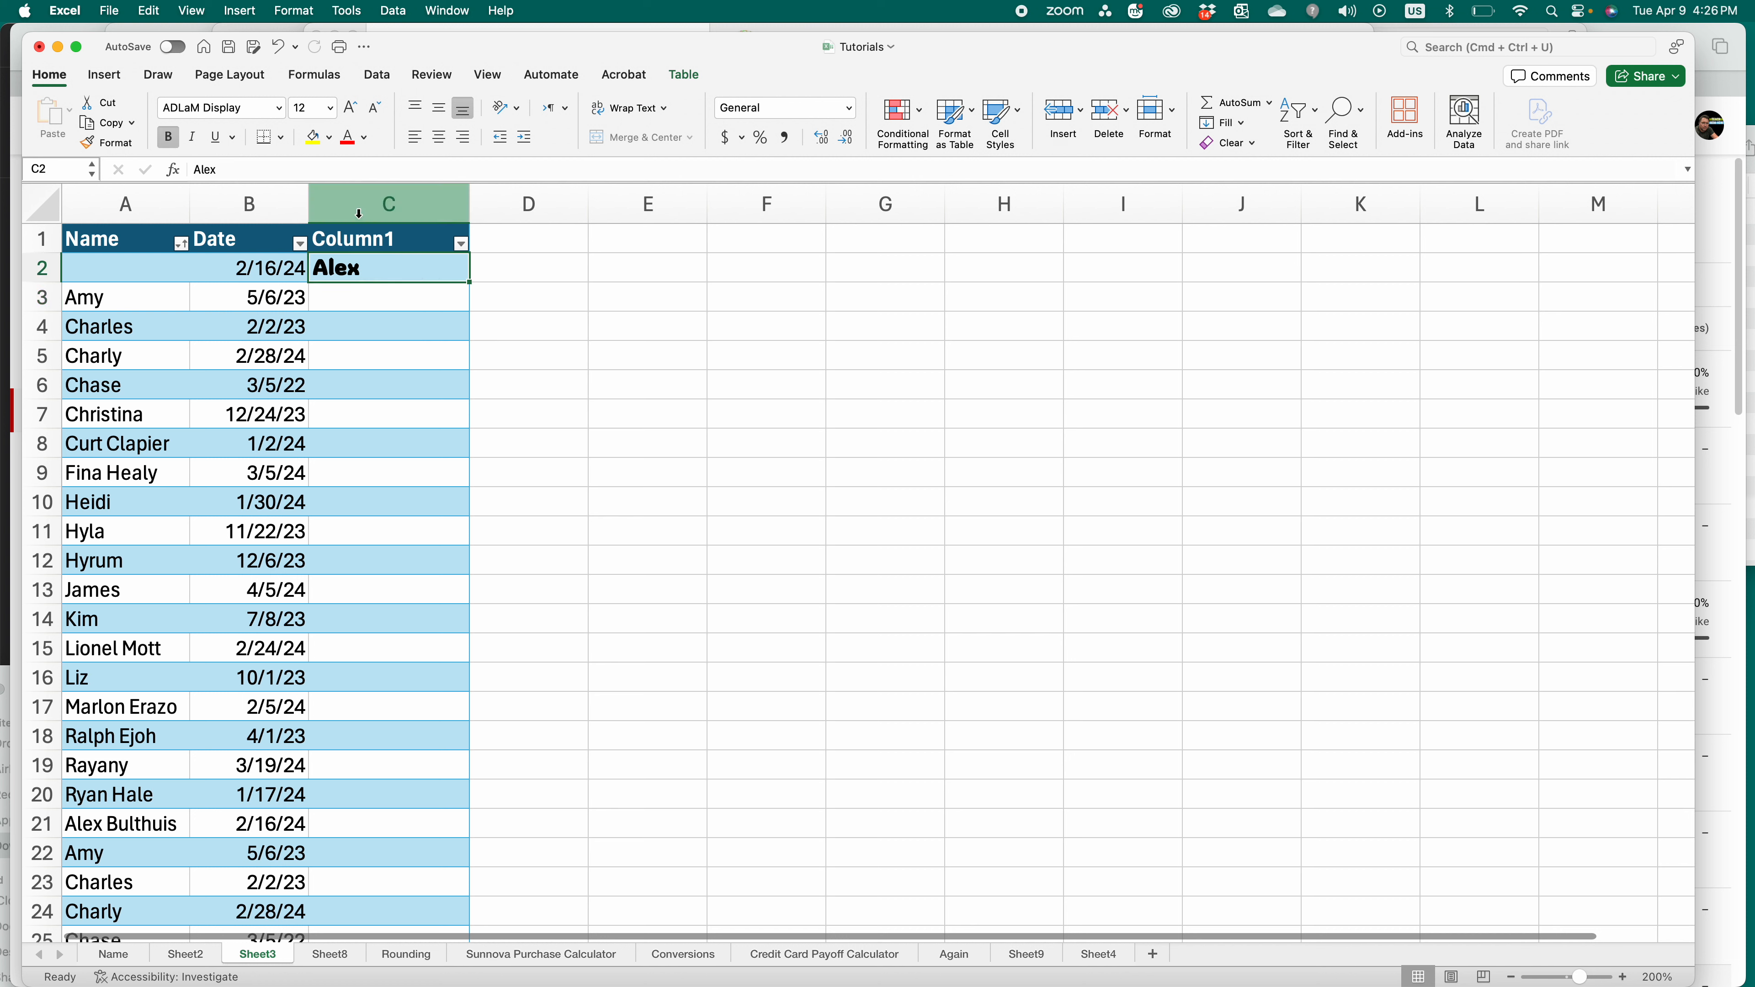
- Fill cell C2 with yellow and color its text red
left_click(318, 141)
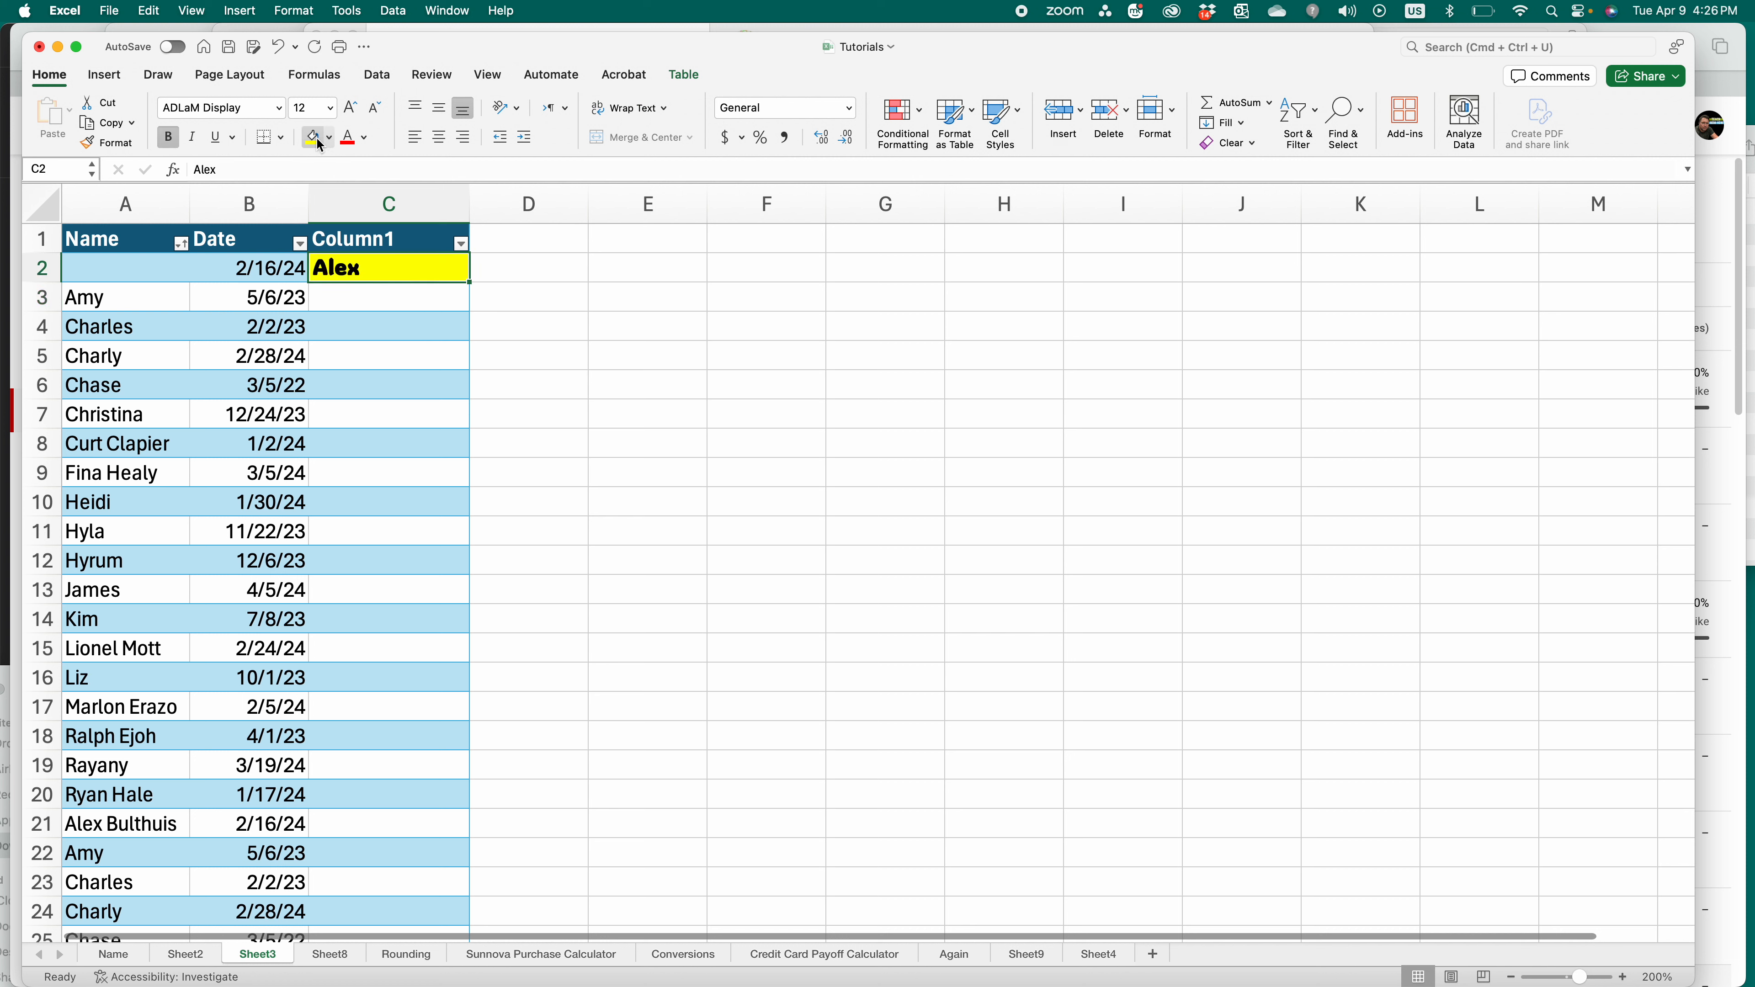
left_click(347, 139)
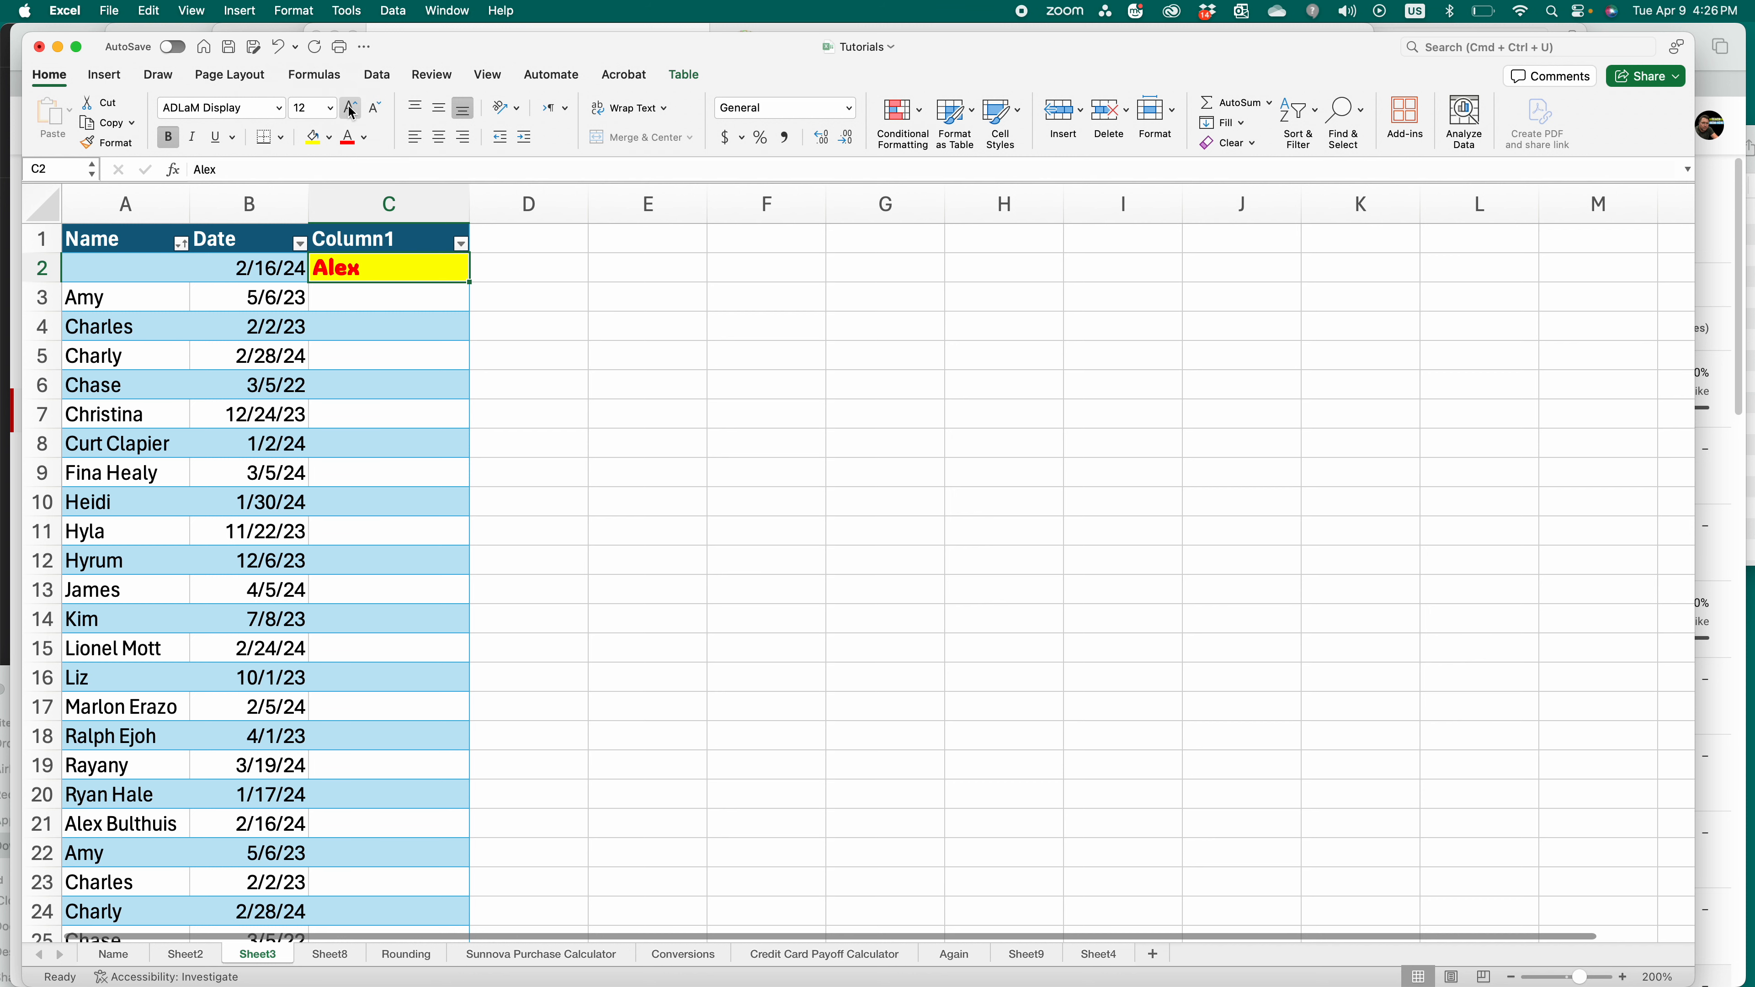
- Increase the font size of cell C2 to 16 and decrease it back to 12
left_click(351, 109)
left_click(352, 109)
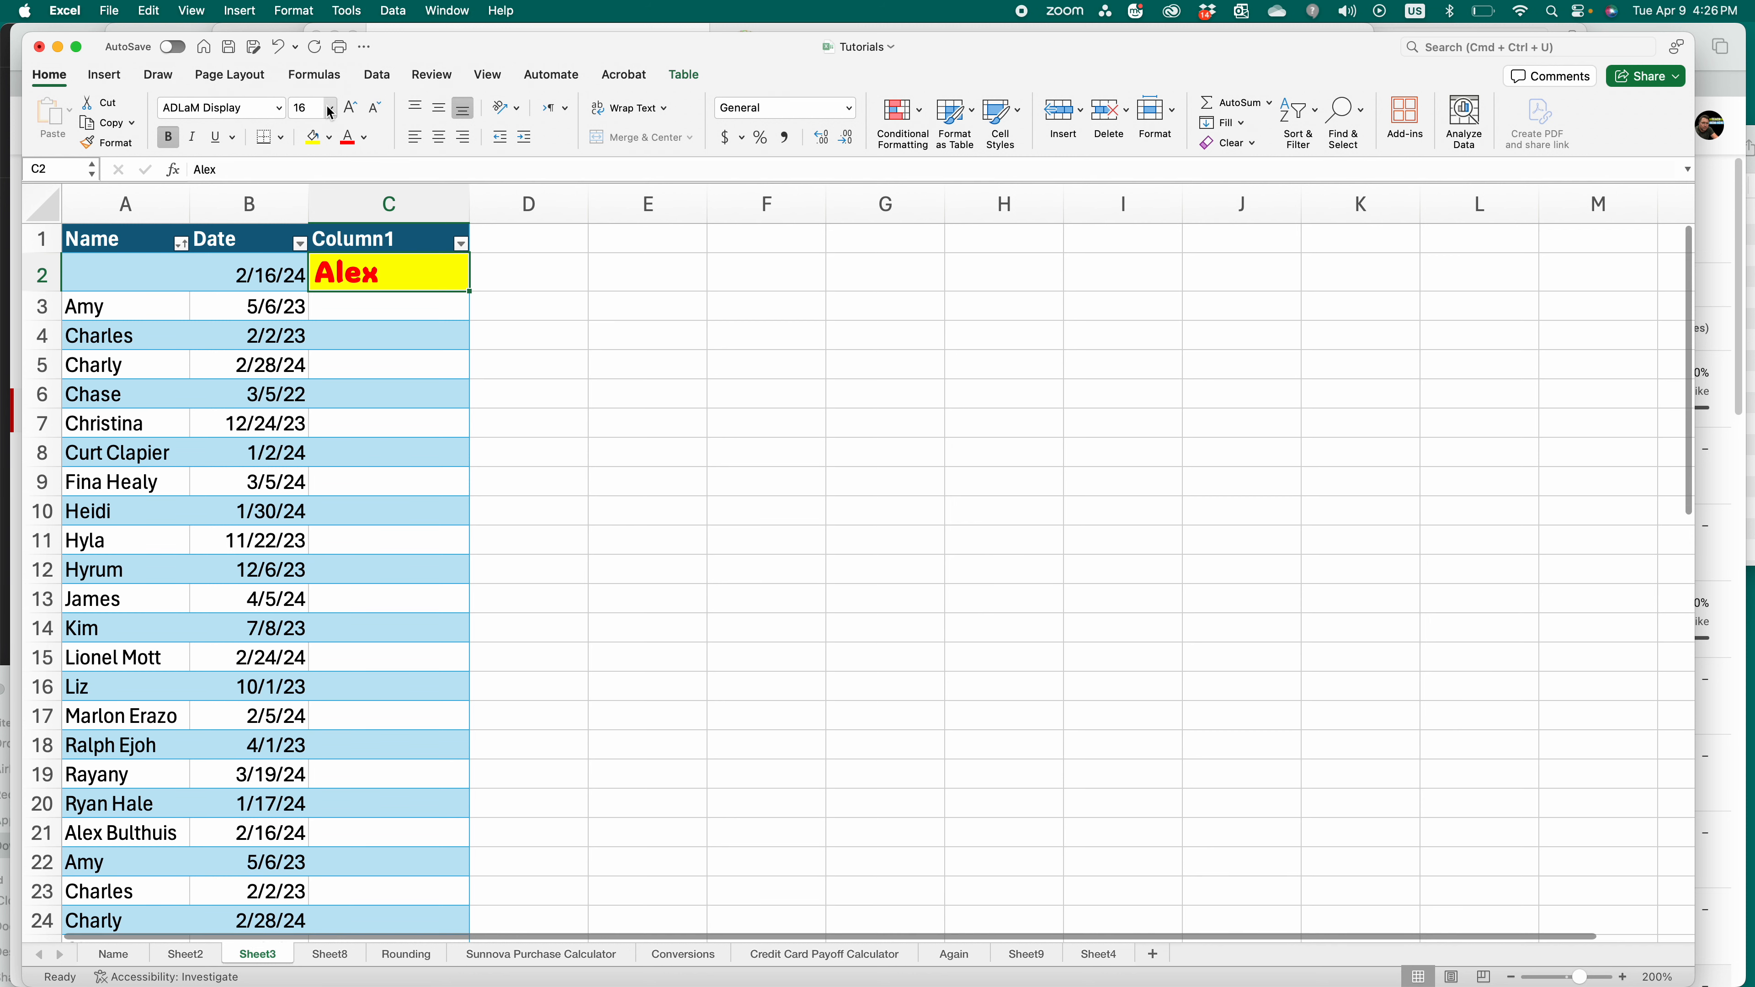
left_click(374, 110)
left_click(374, 109)
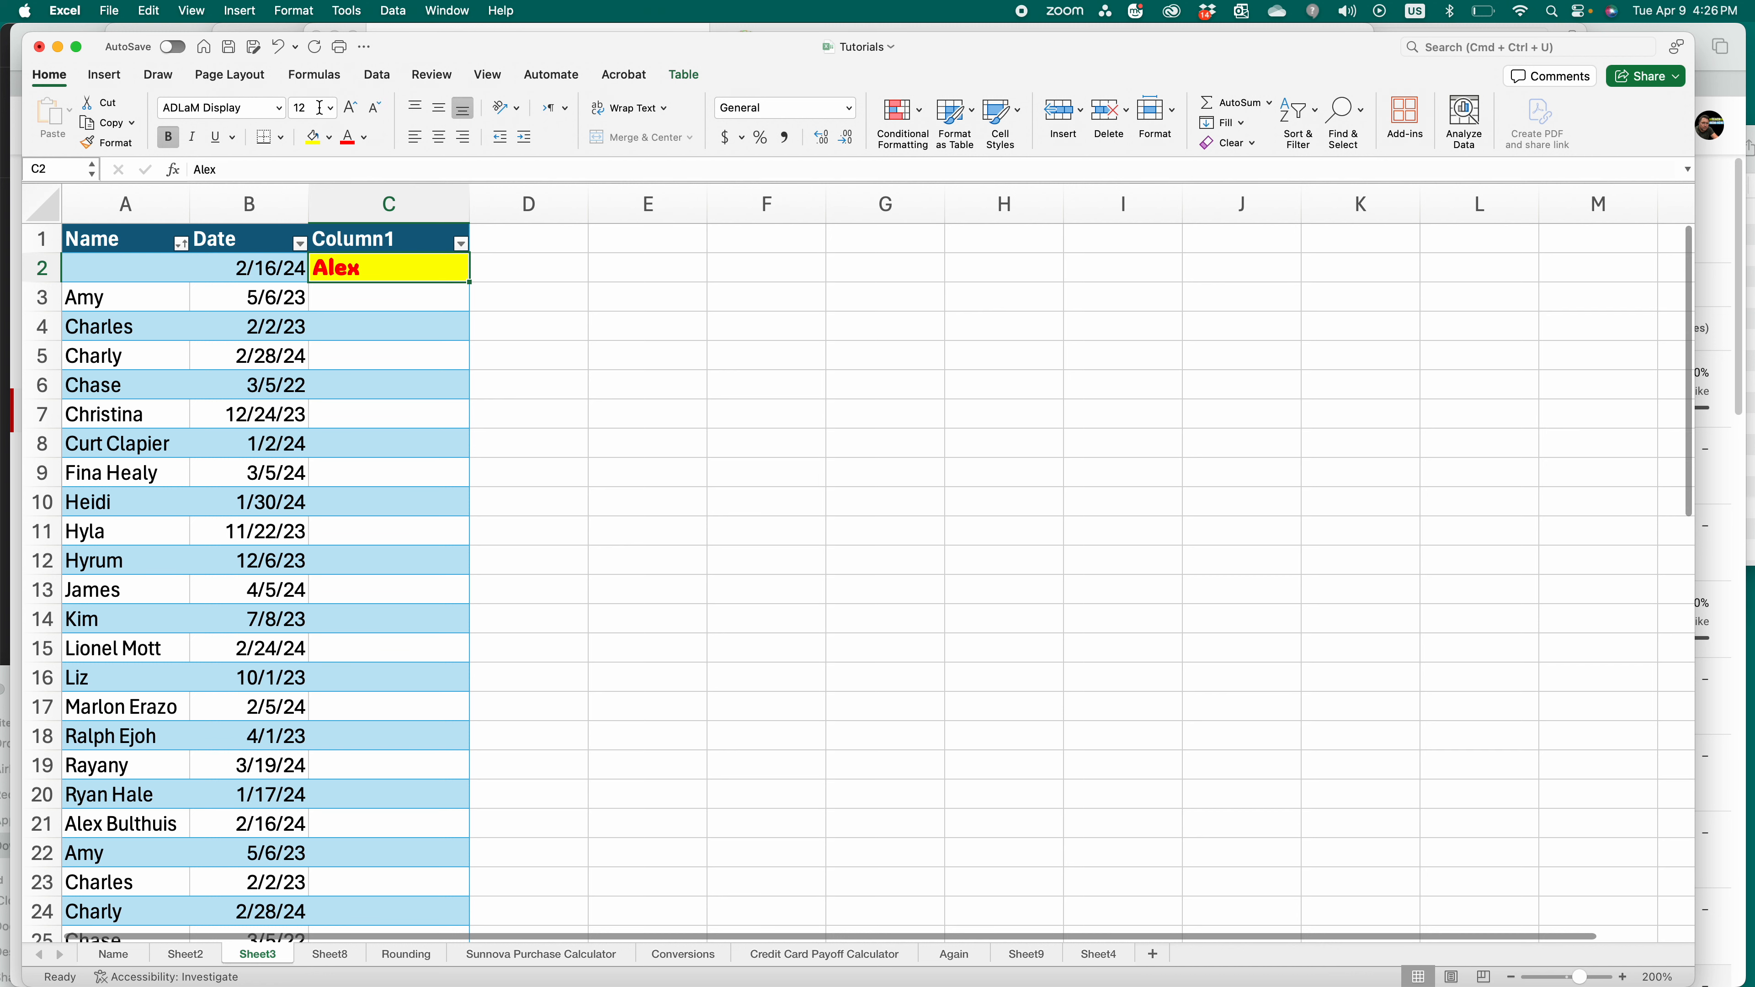
- Try font size 48 on cell C2 and settle on size 20
left_click(331, 109)
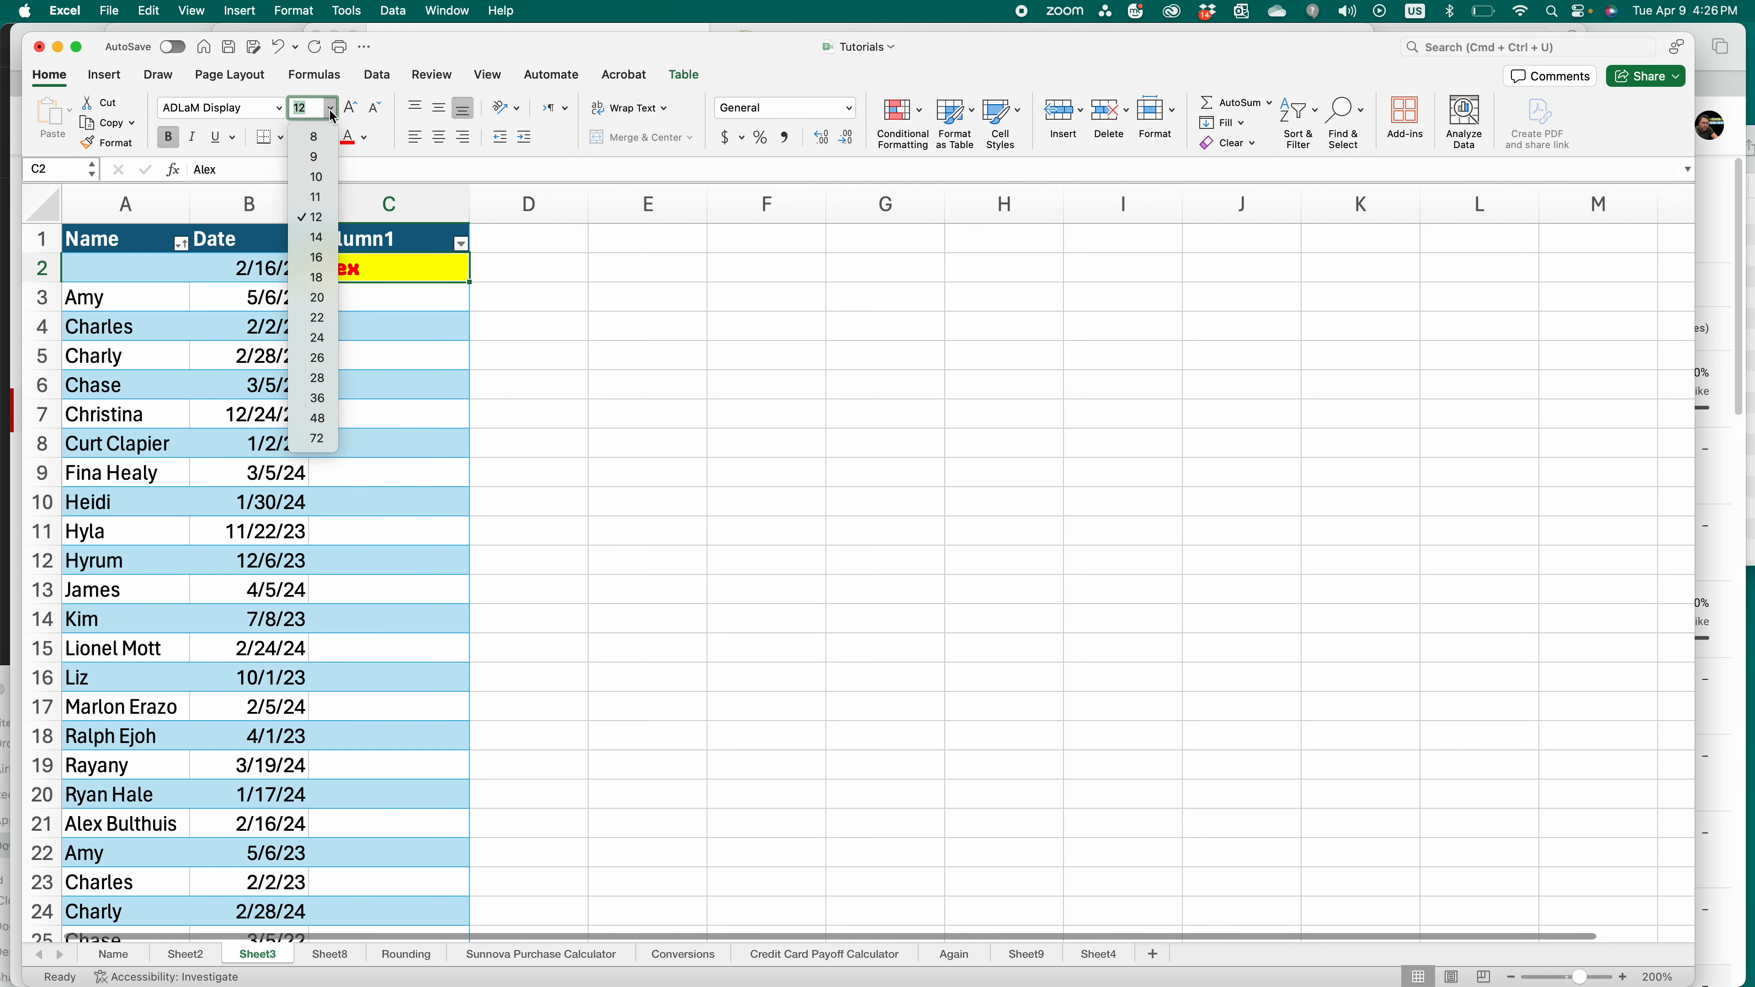
left_click(317, 417)
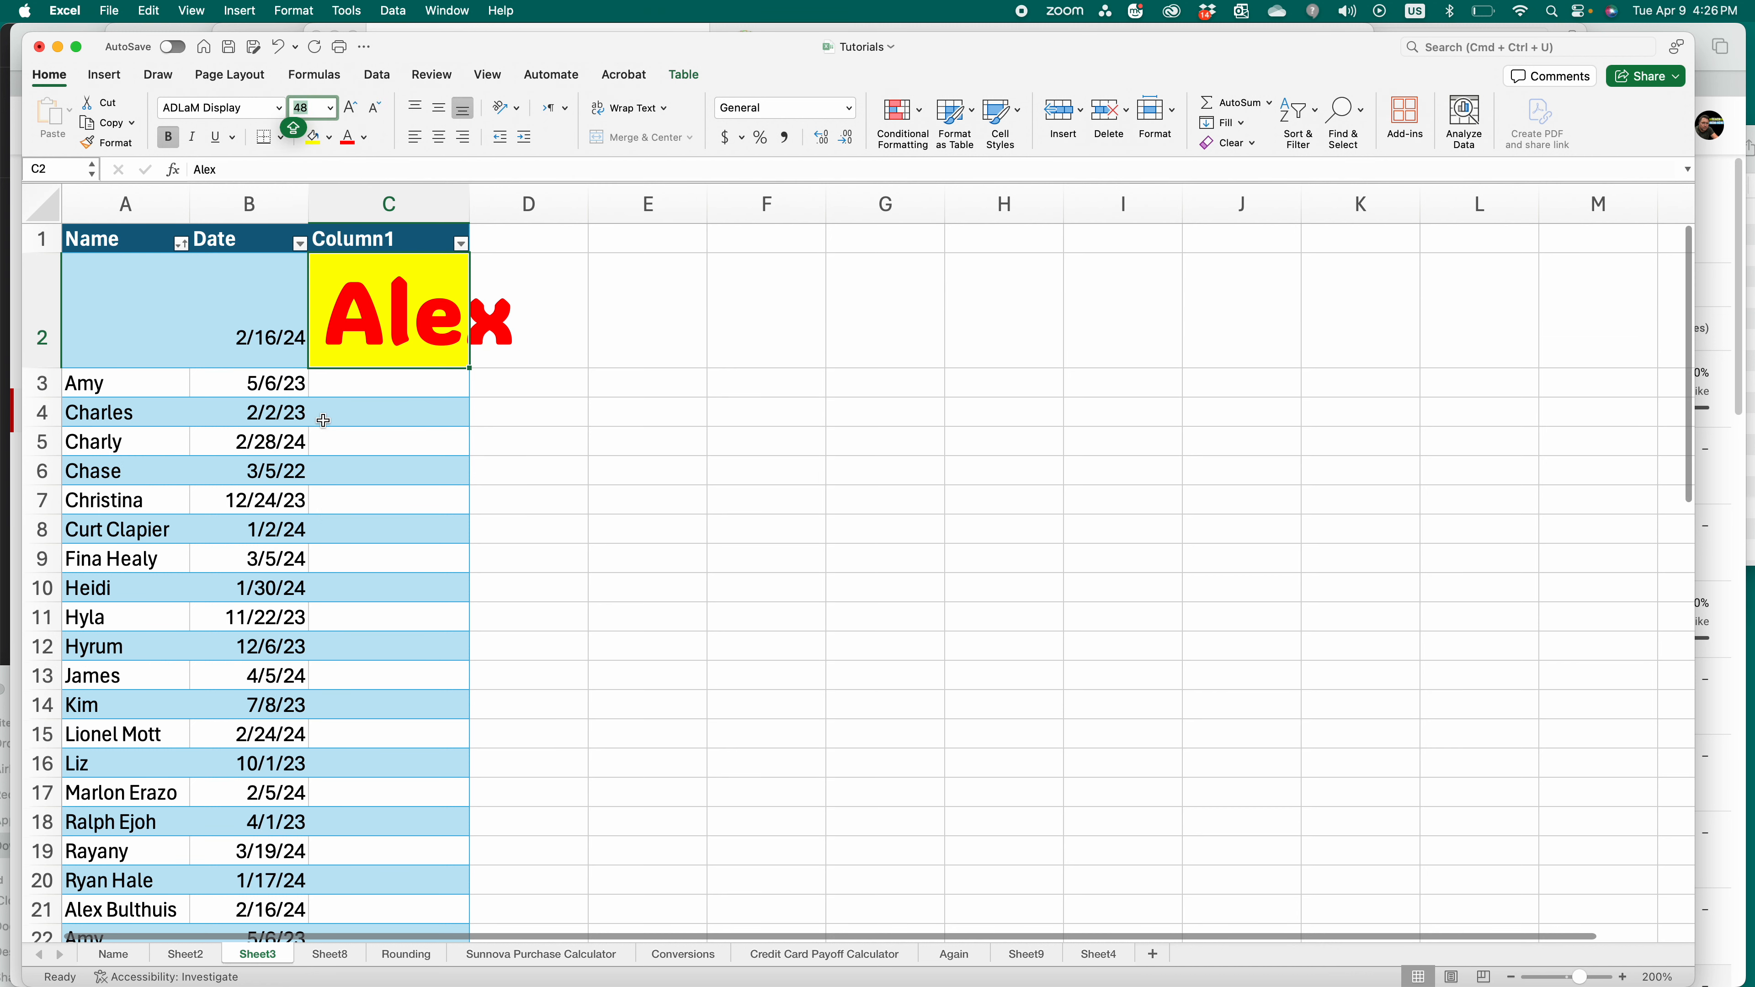
left_click(330, 108)
left_click(318, 298)
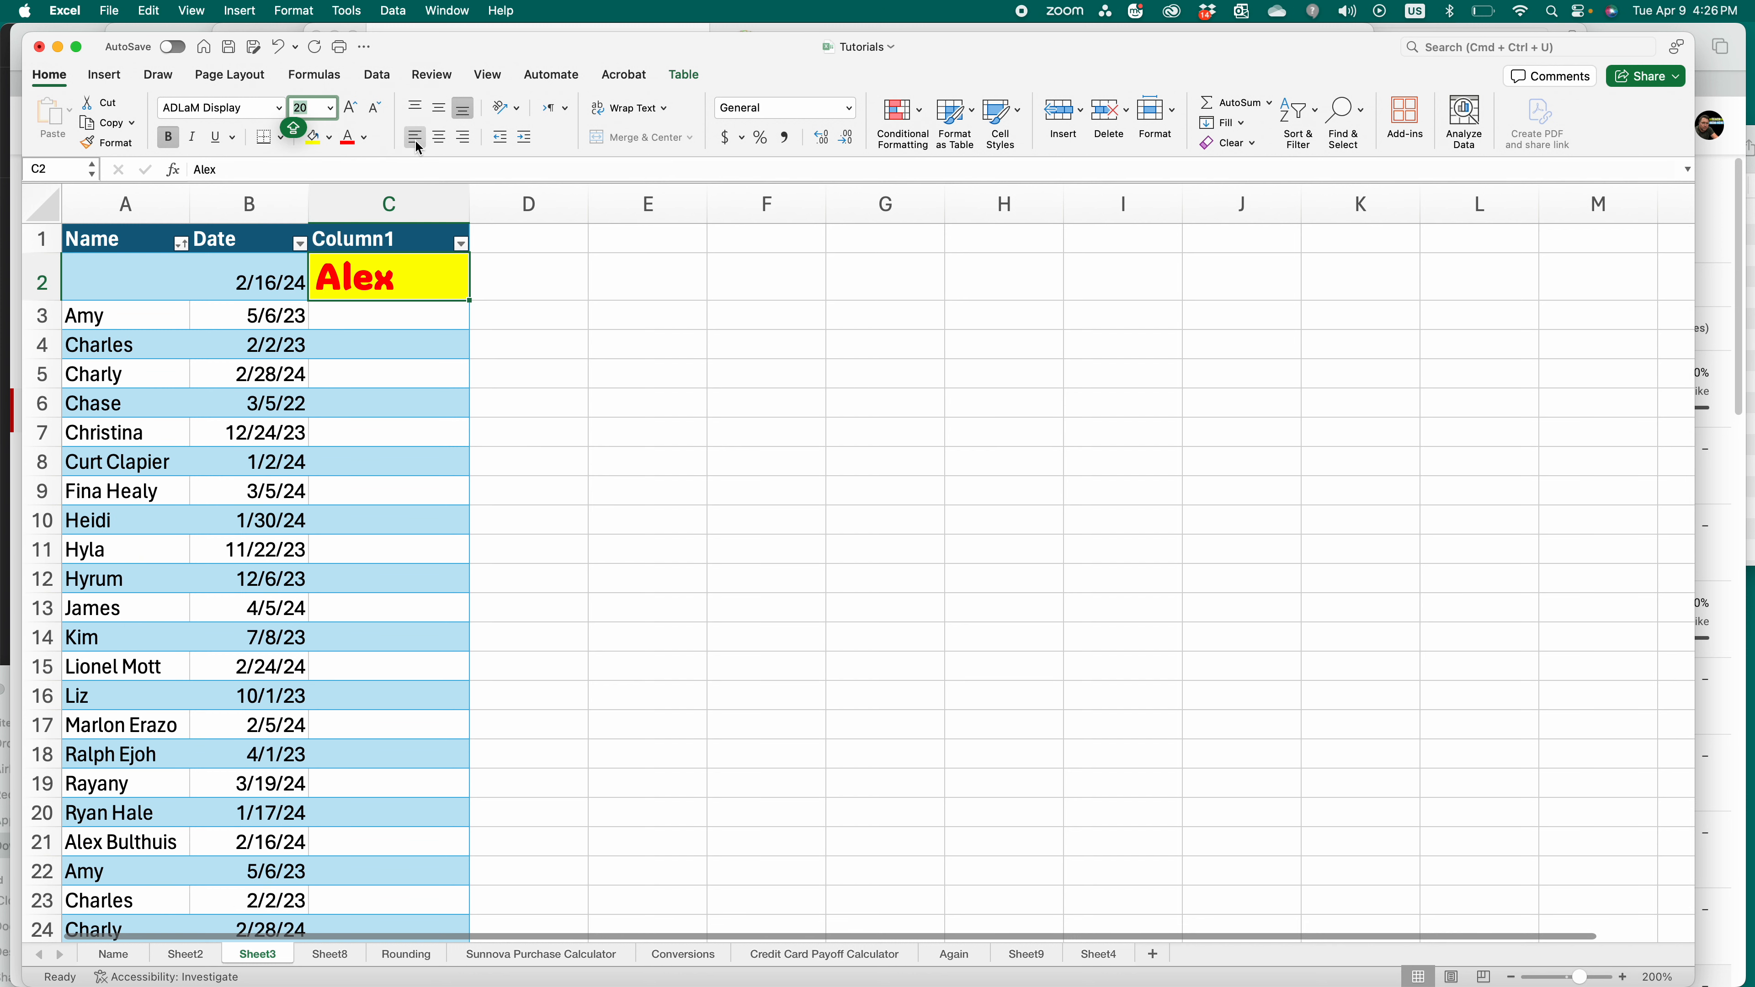
- Try center alignment on cell C2 and settle on right, and cycle its vertical alignment through middle and top back to bottom
left_click(441, 143)
left_click(460, 140)
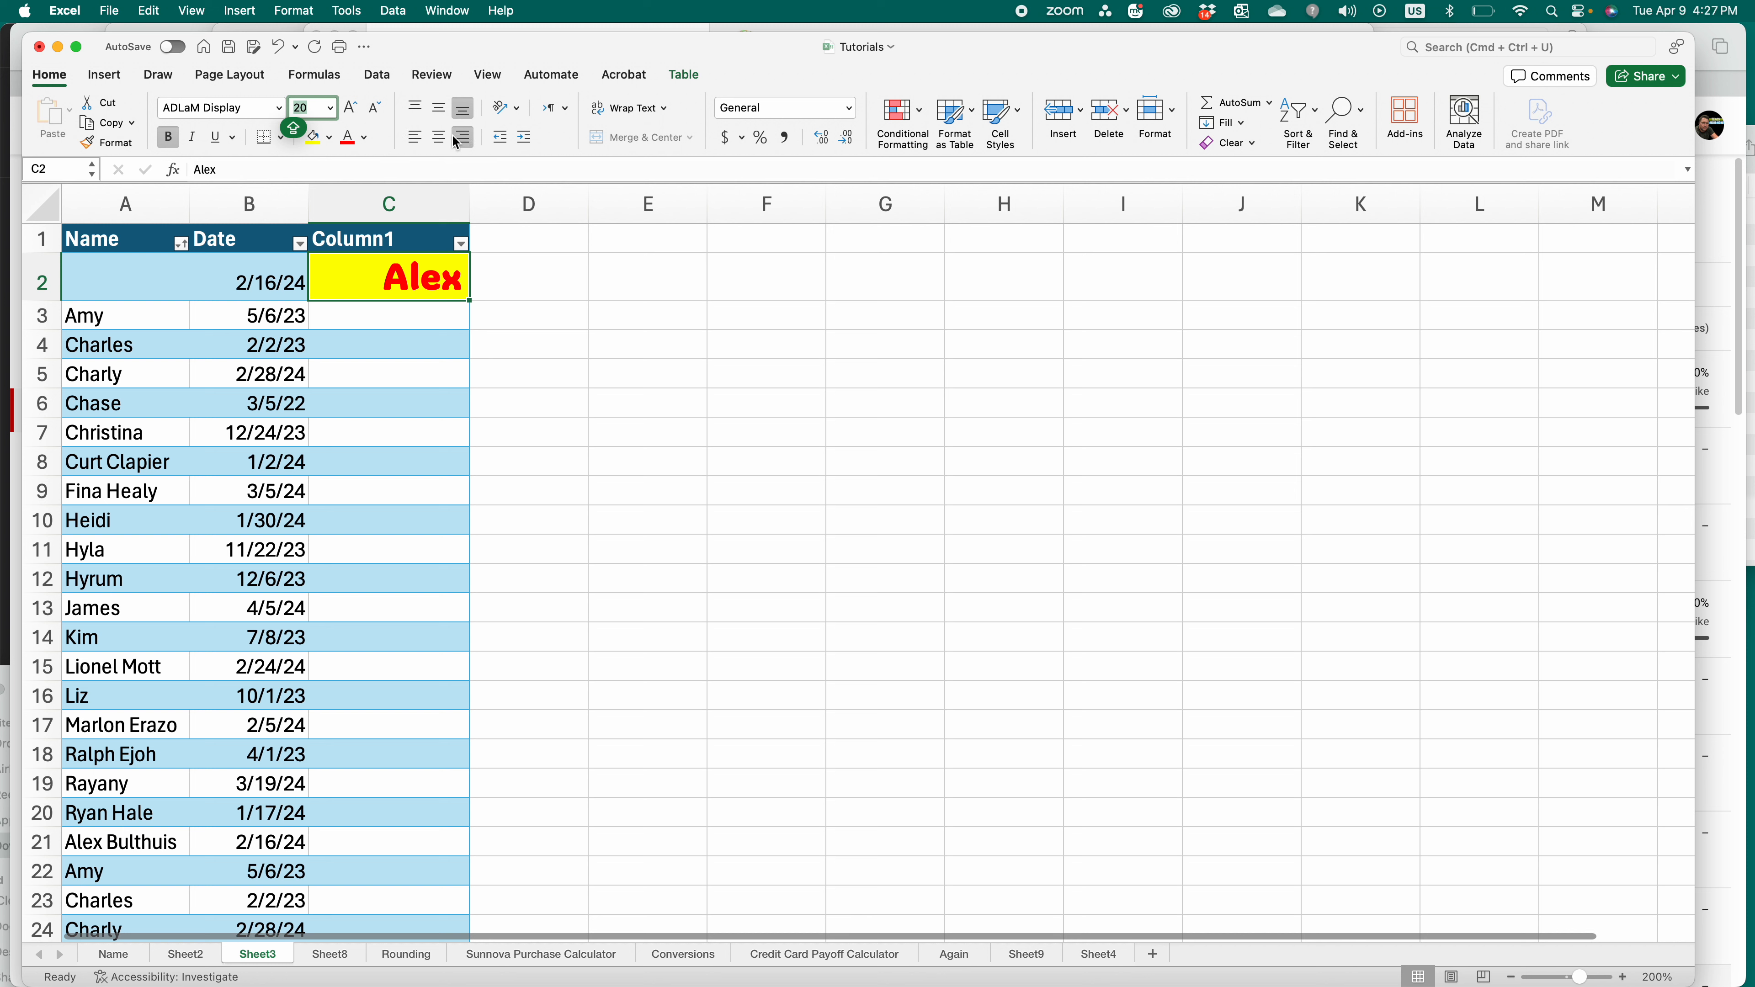
left_click(437, 112)
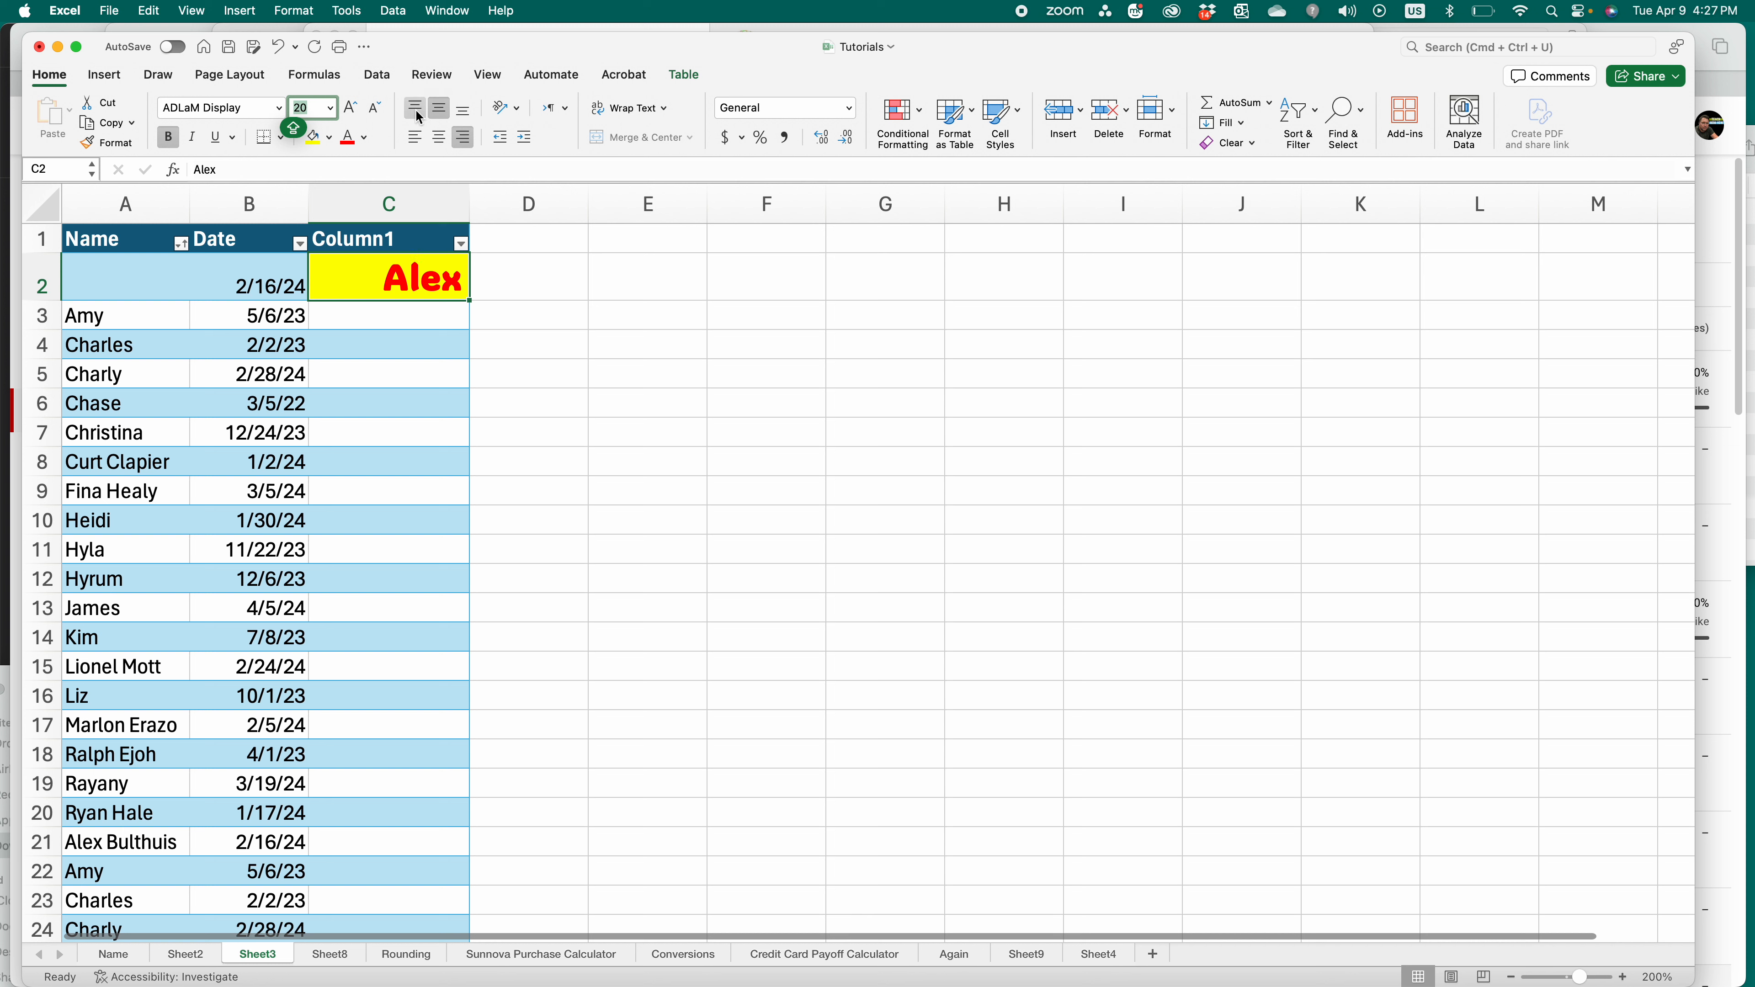
left_click(416, 109)
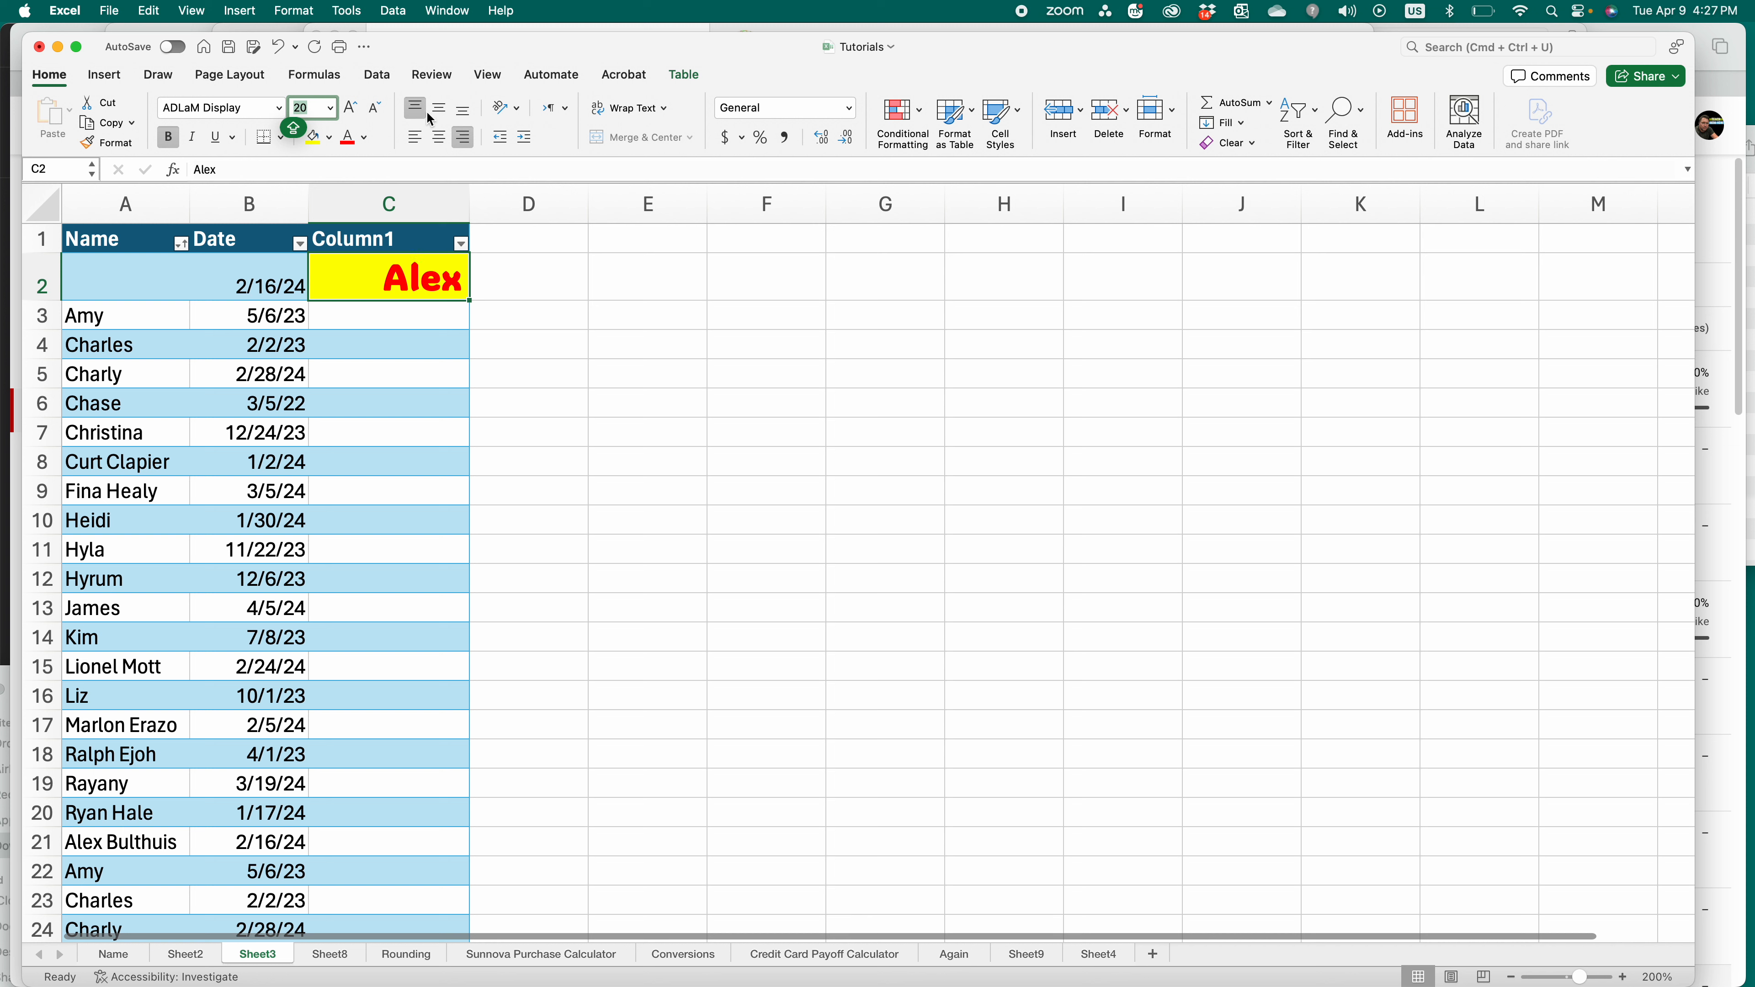
left_click(459, 110)
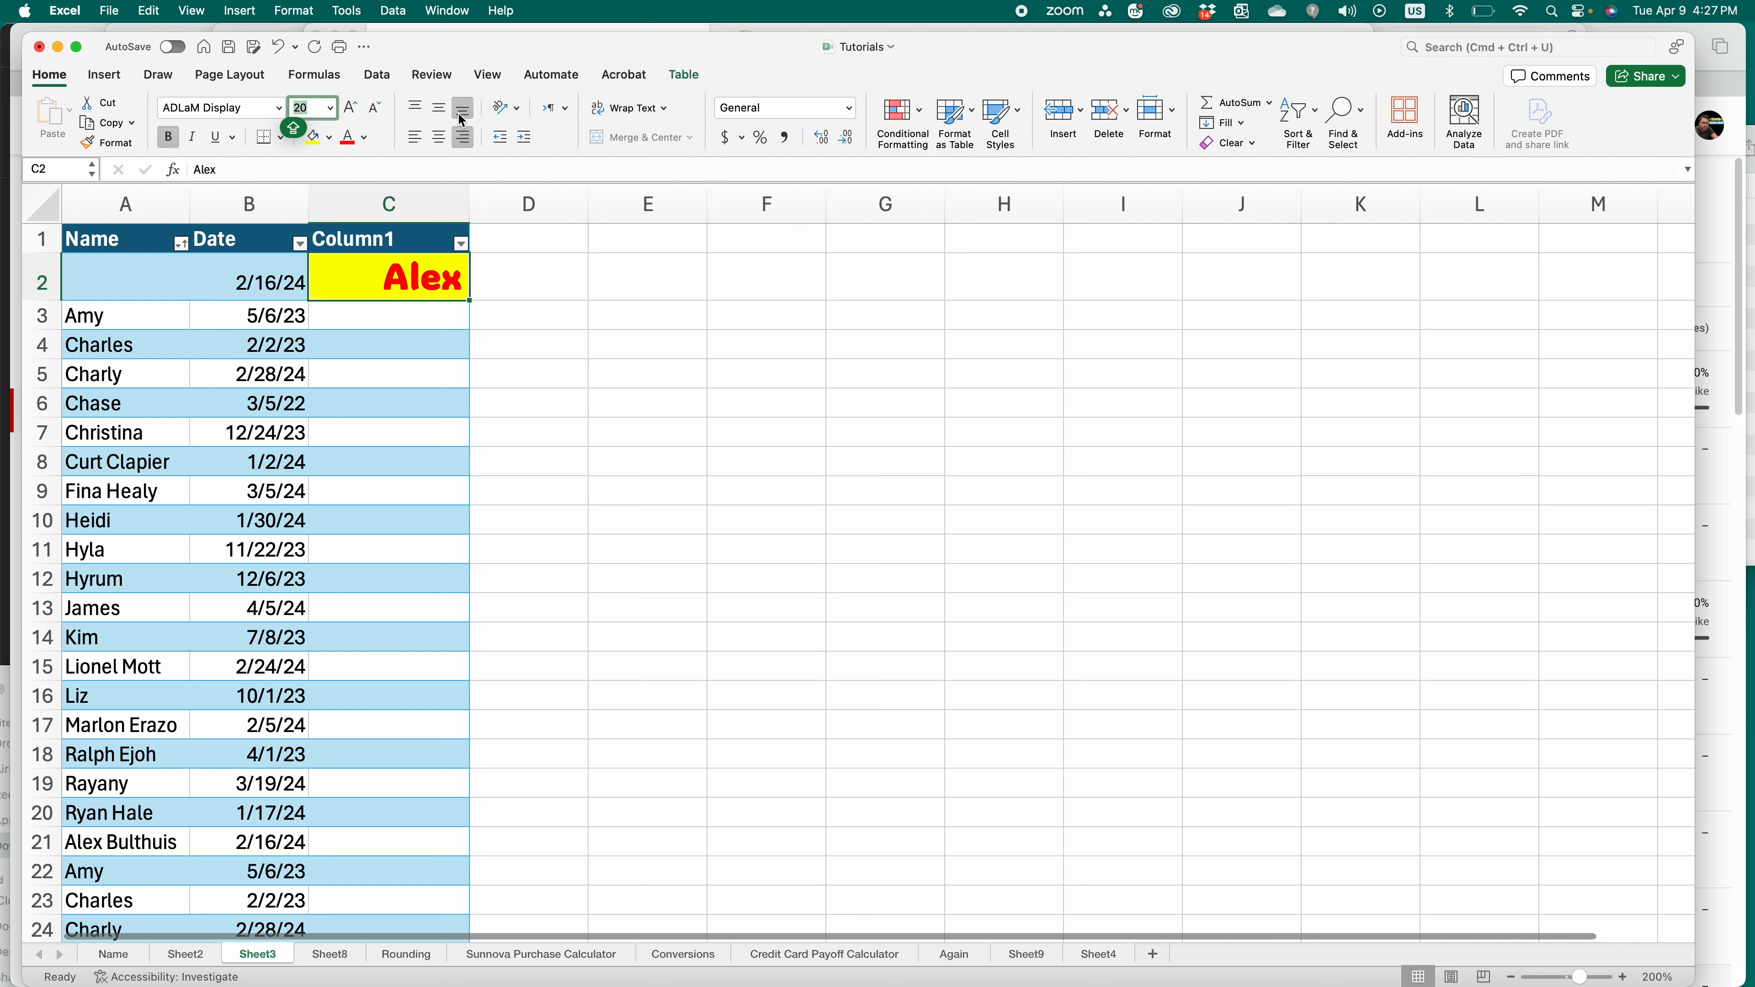
- Angle the text in cell C2 counterclockwise, clockwise and counterclockwise again, and return it to horizontal
left_click(518, 112)
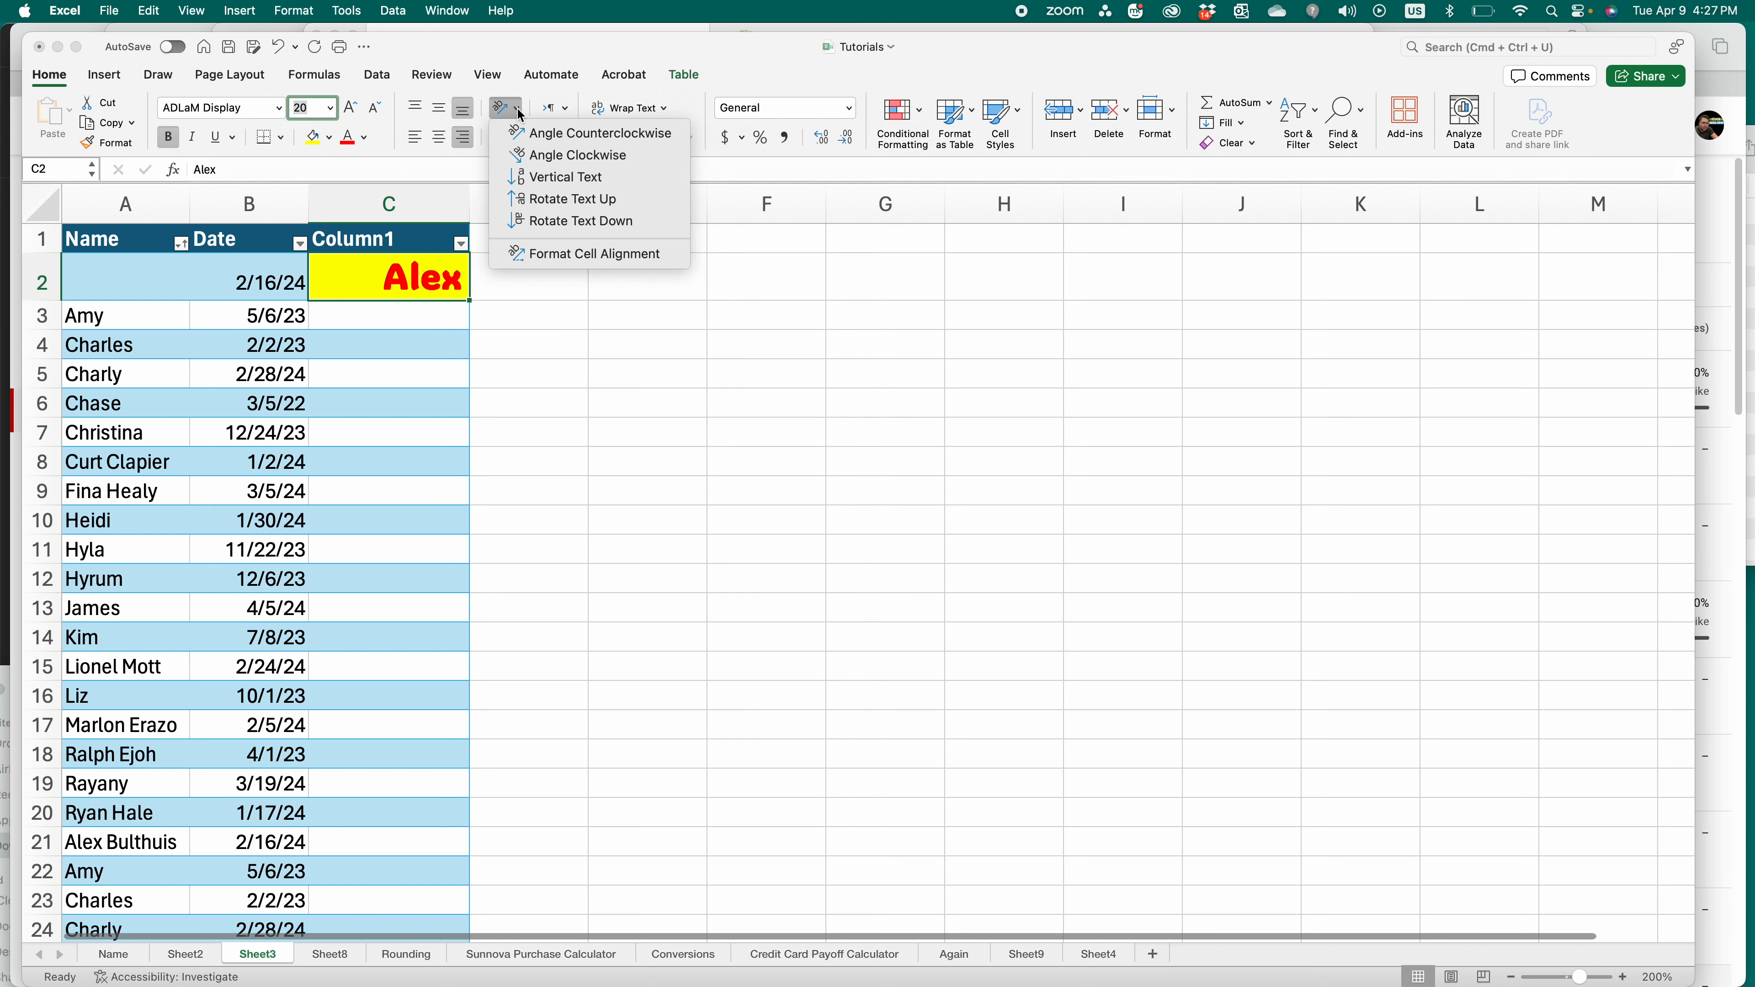
left_click(536, 137)
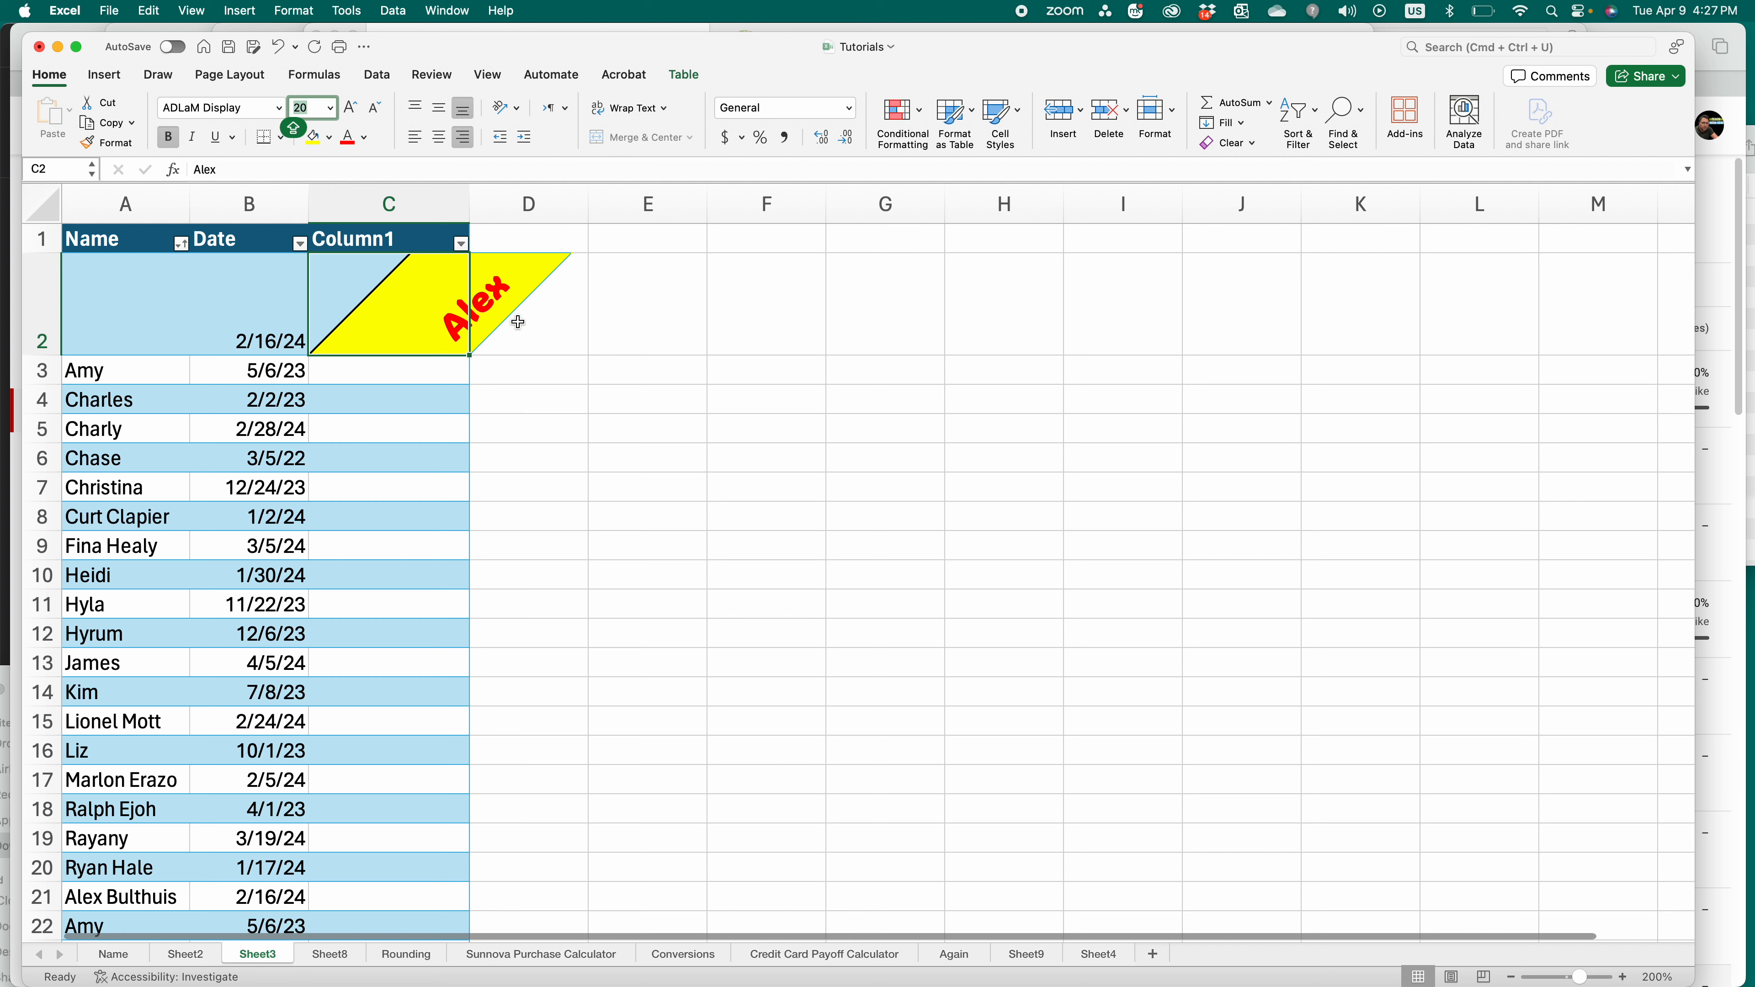
left_click(516, 117)
left_click(540, 151)
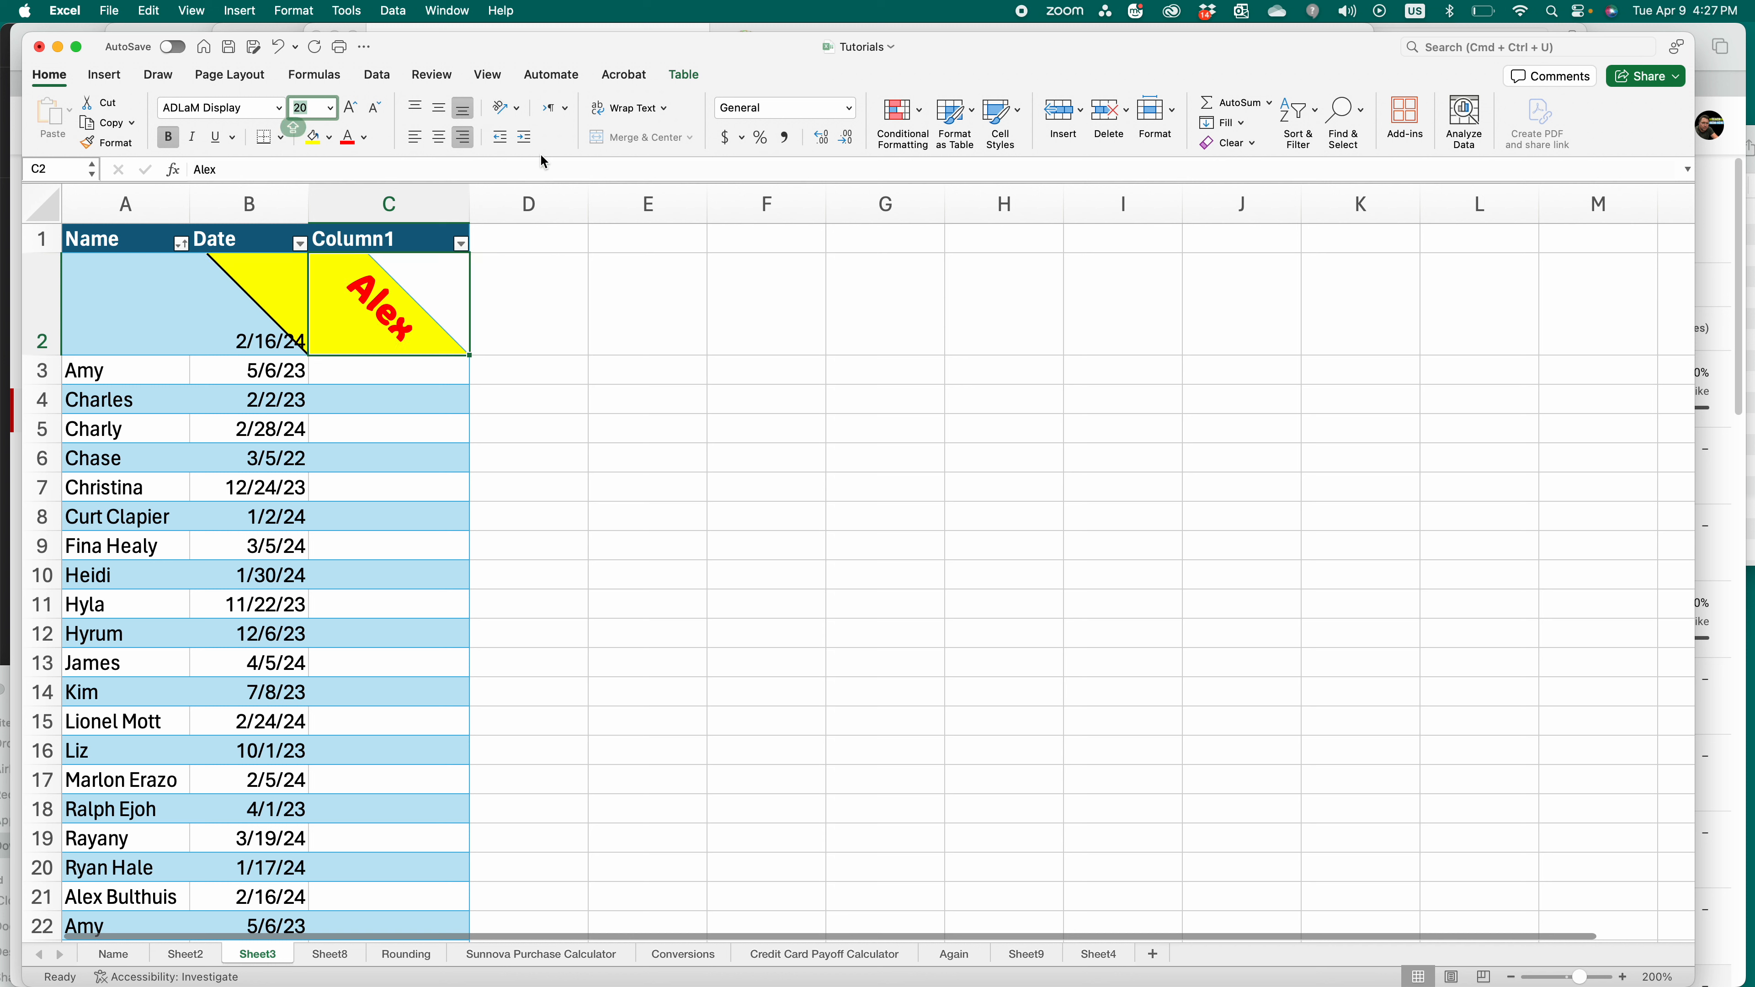
left_click(516, 109)
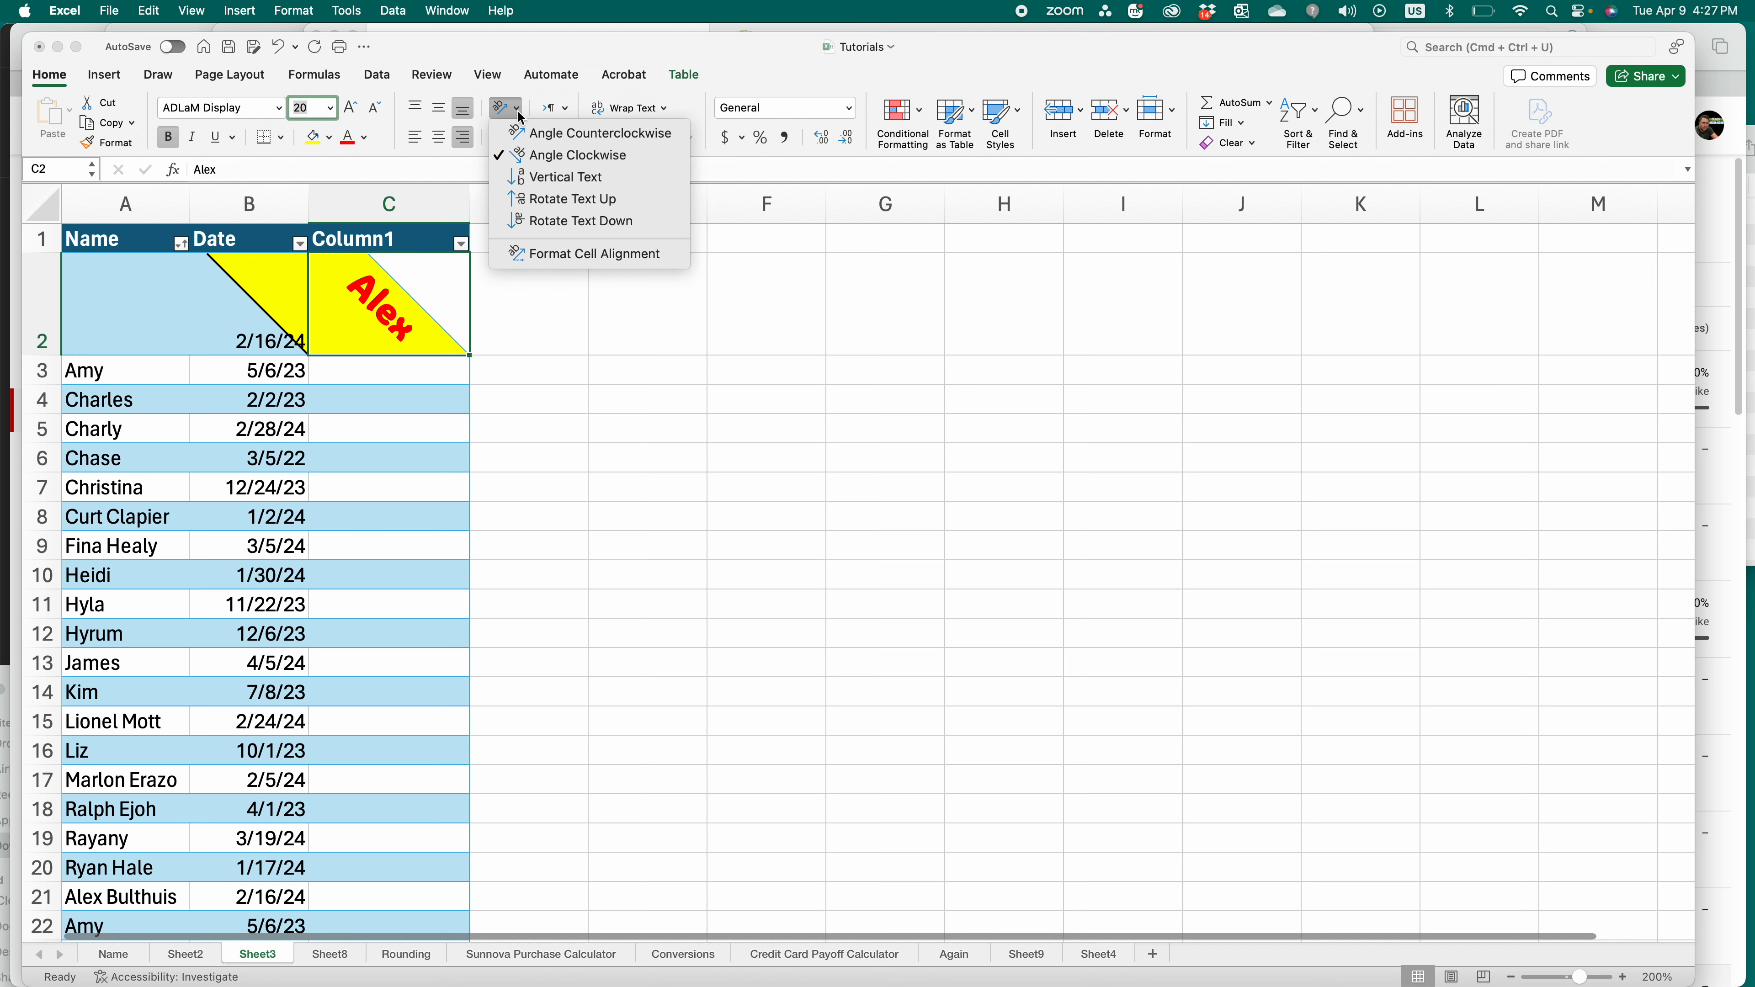
left_click(536, 133)
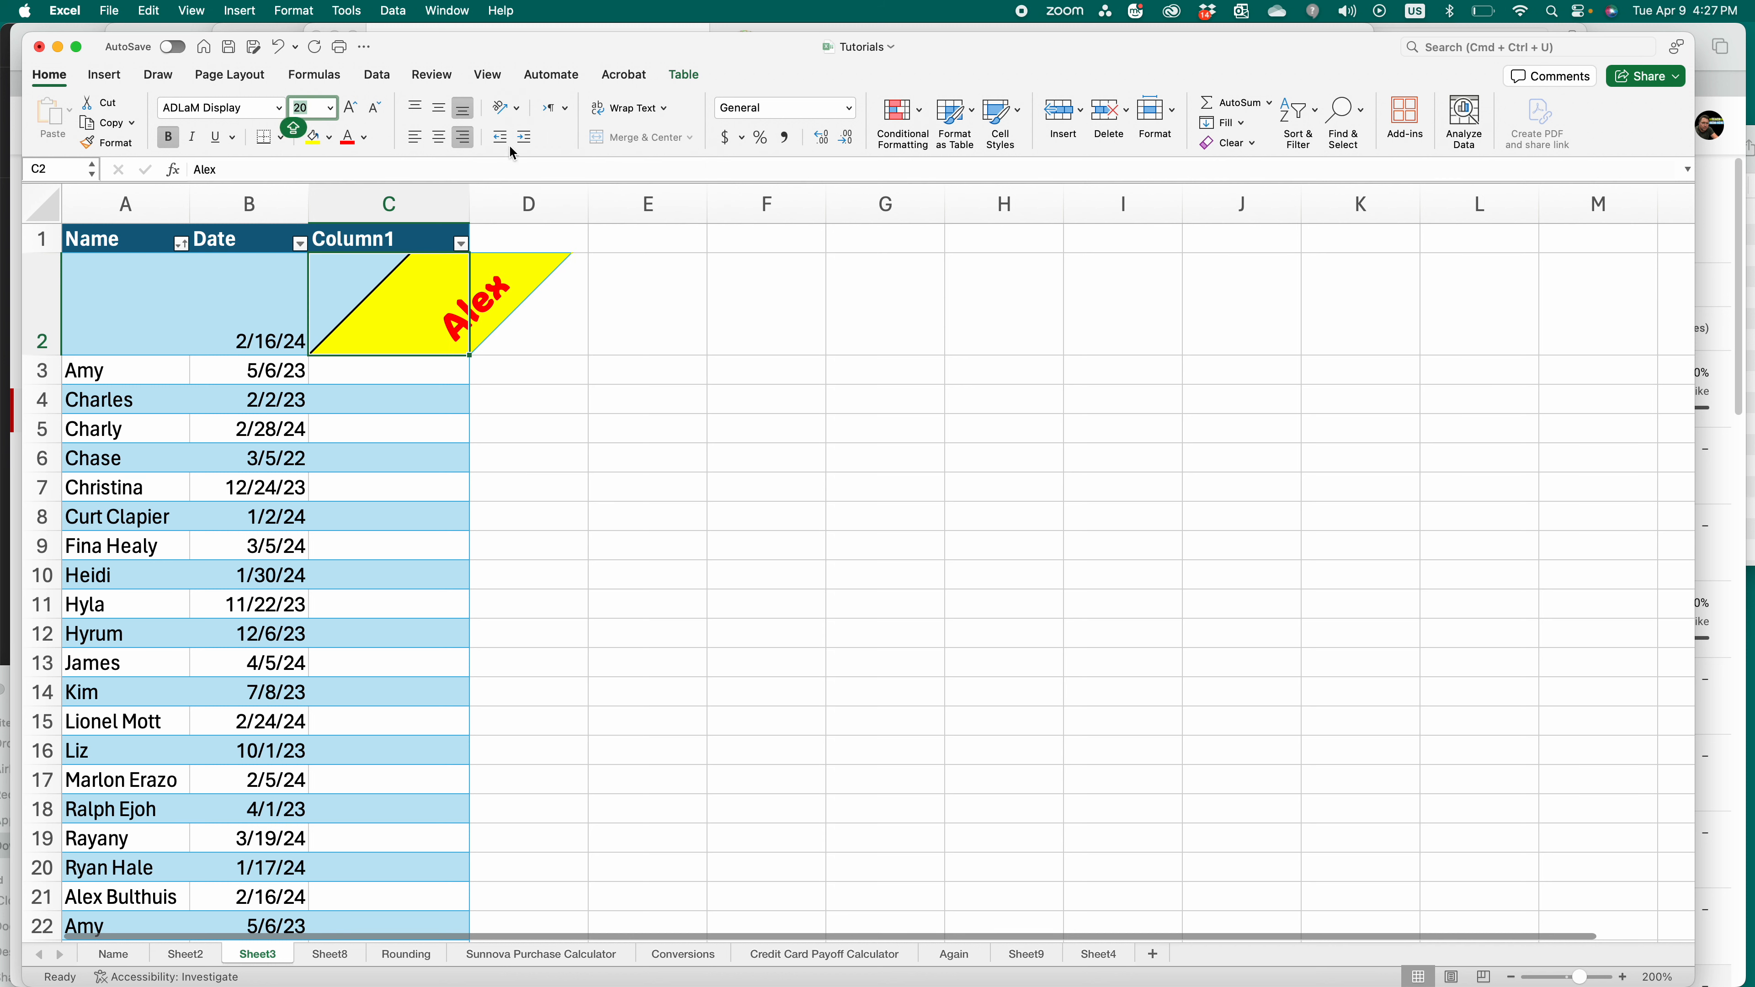
left_click(522, 111)
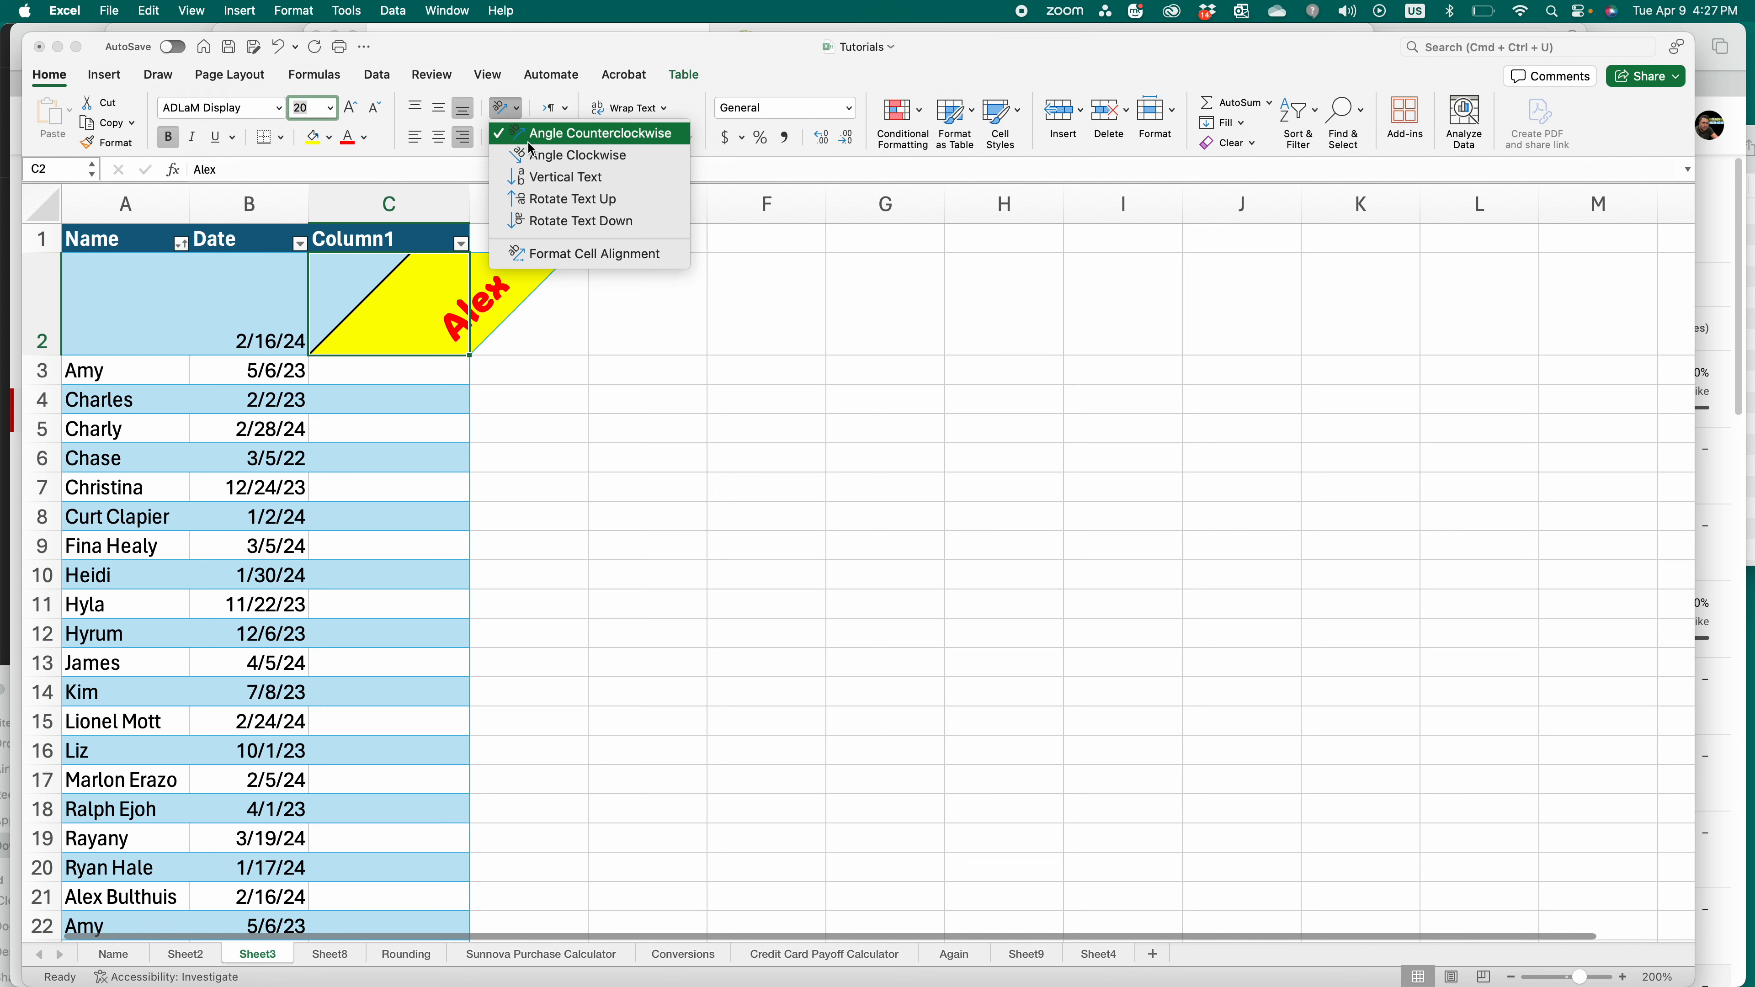
left_click(504, 136)
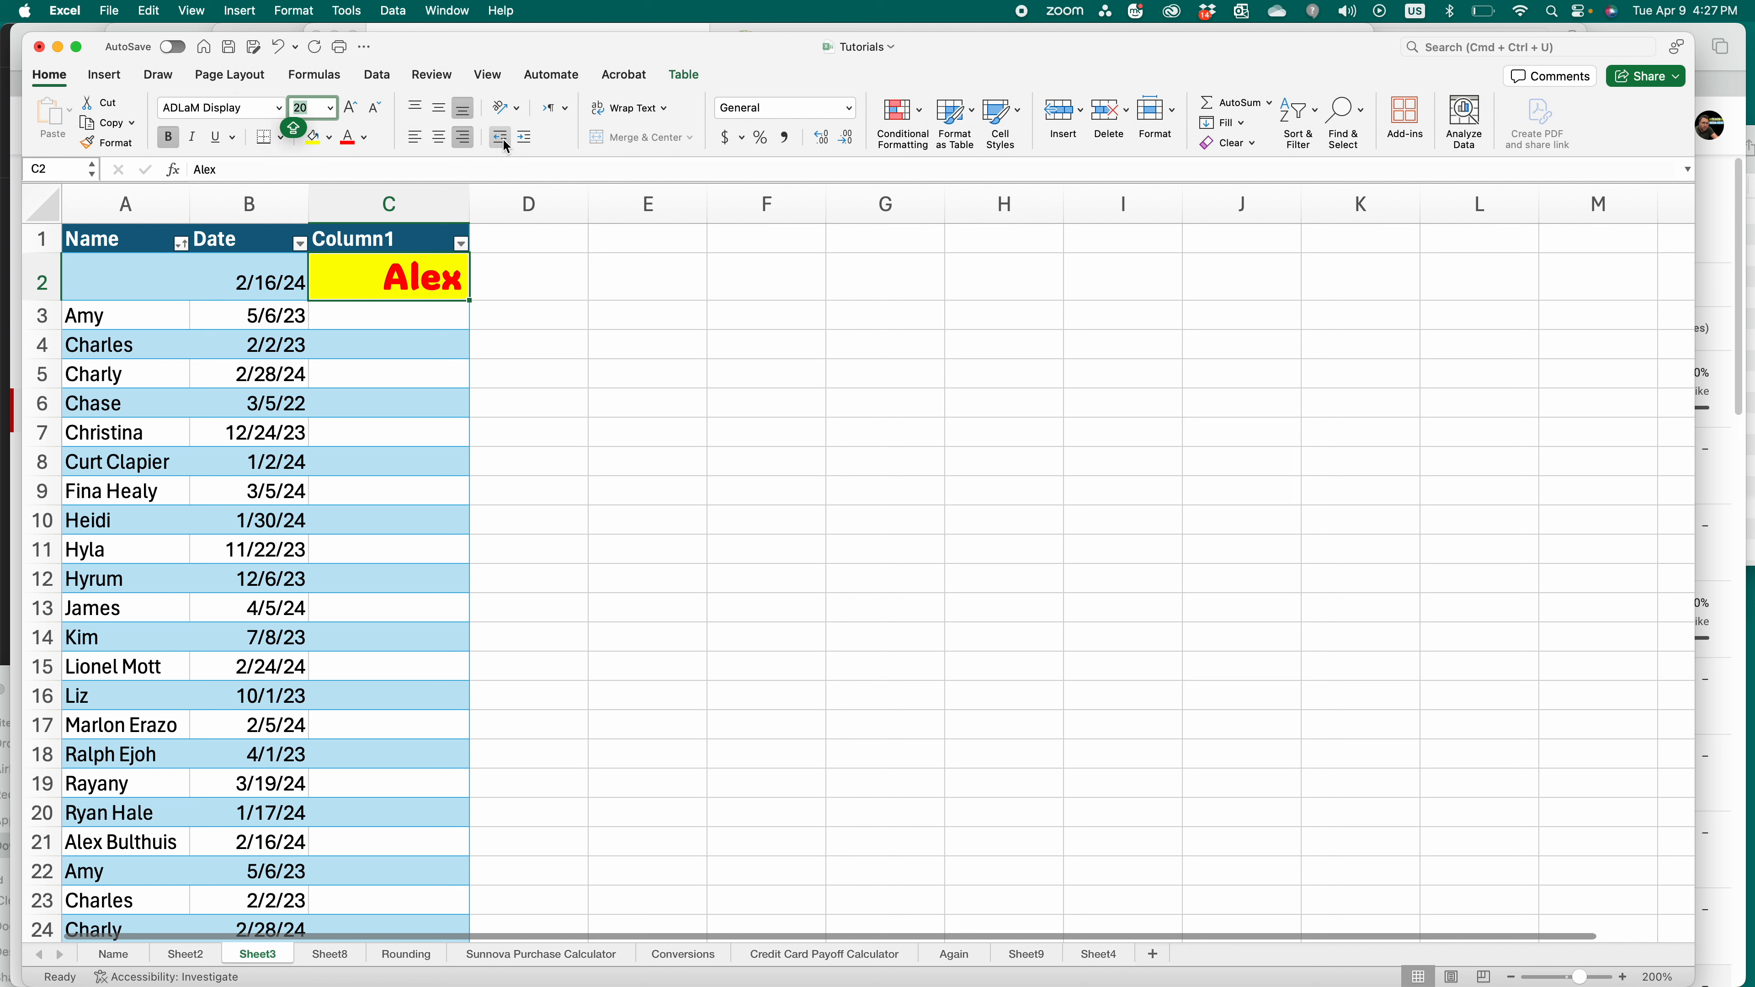
- Try indenting the right-aligned text in cell C2, left-align it, and increase its indent and reduce it back to none
left_click(524, 136)
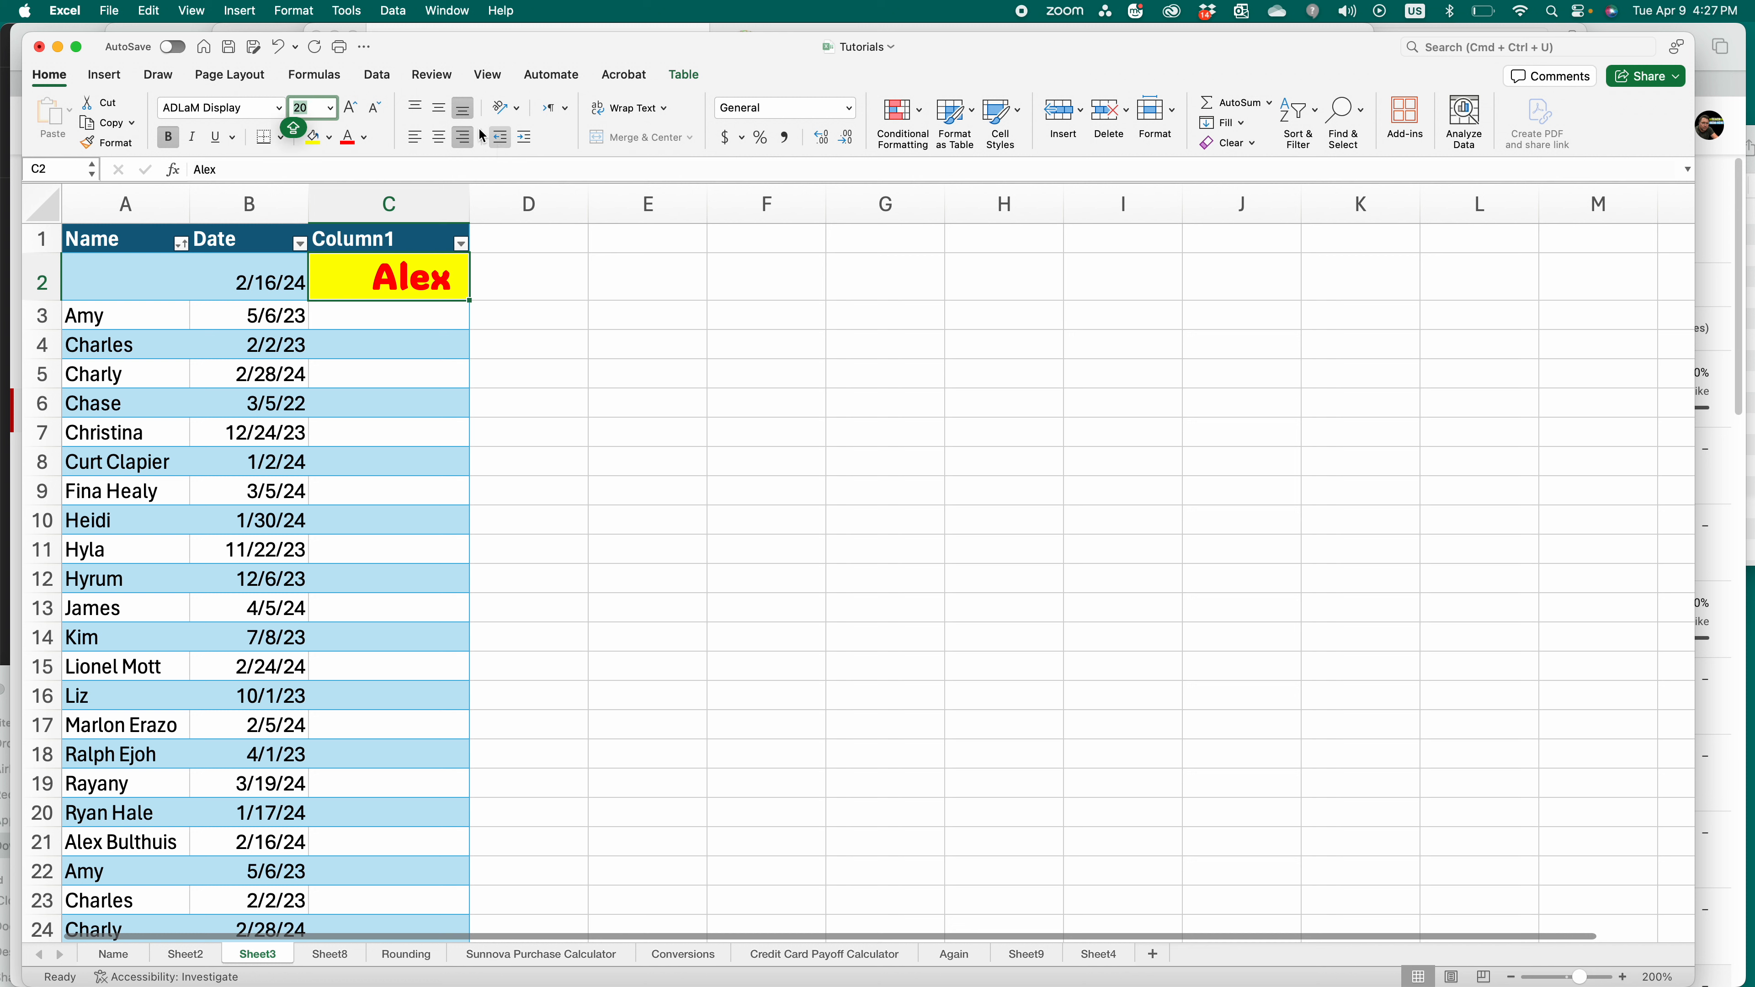
left_click(417, 137)
left_click(522, 139)
left_click(523, 140)
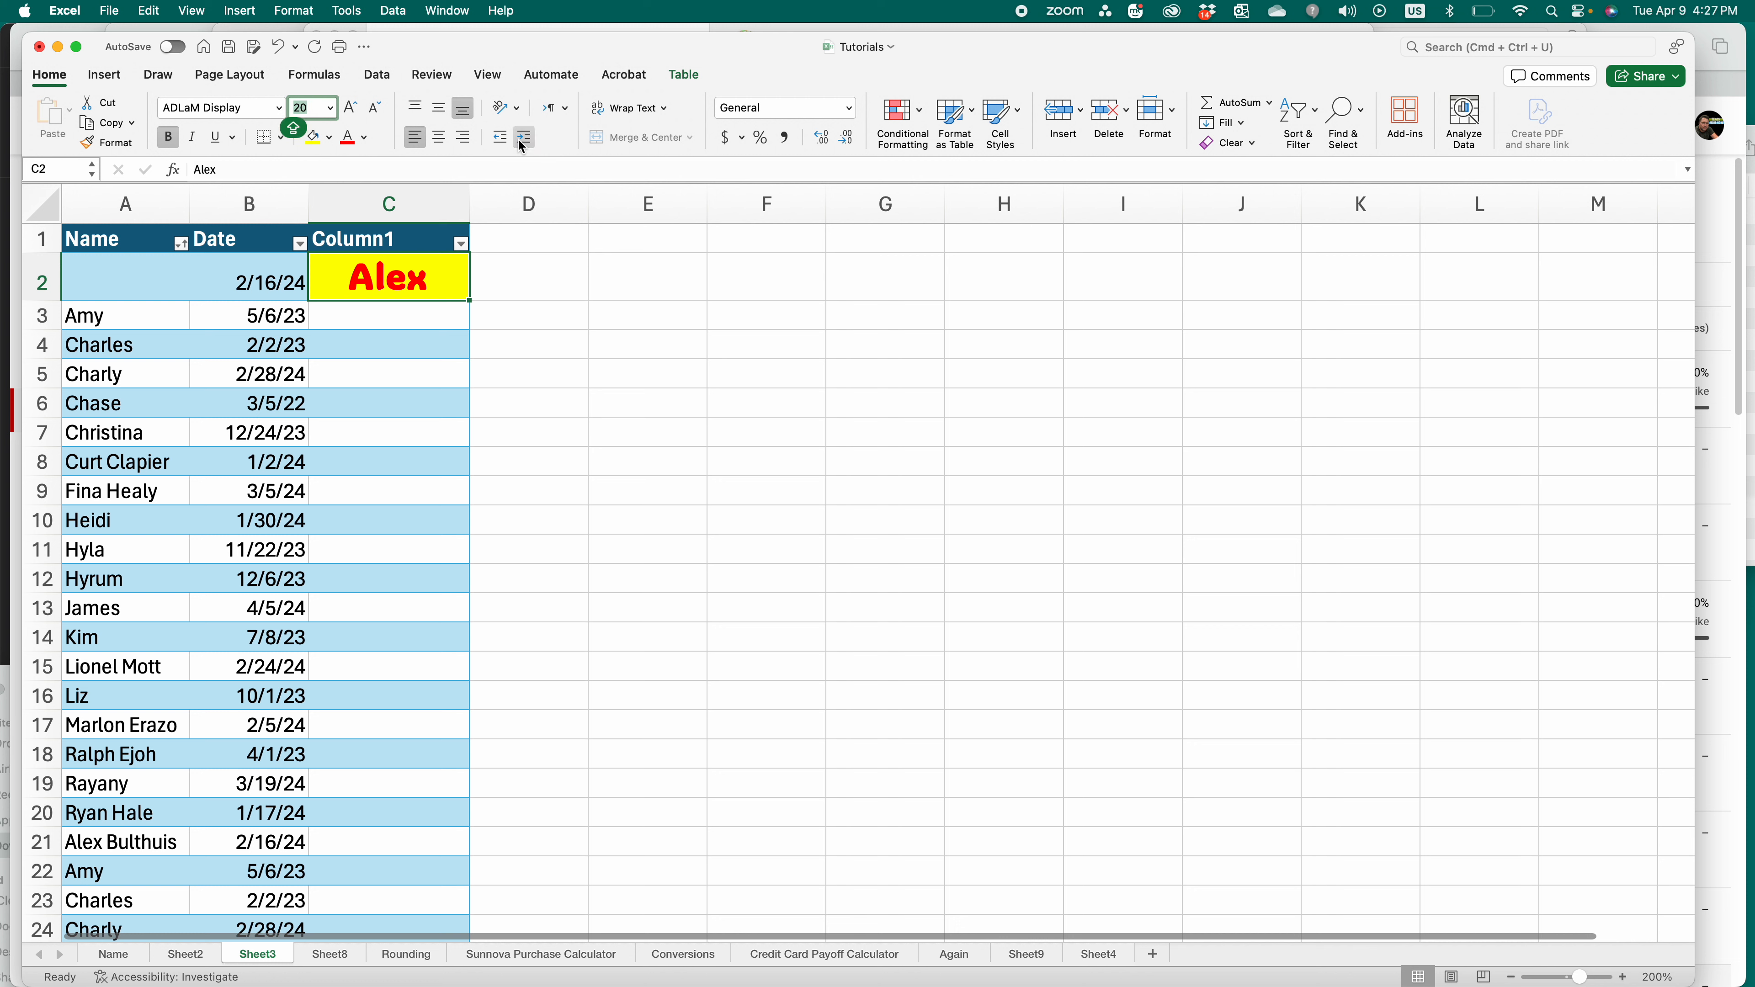
left_click(504, 140)
left_click(504, 141)
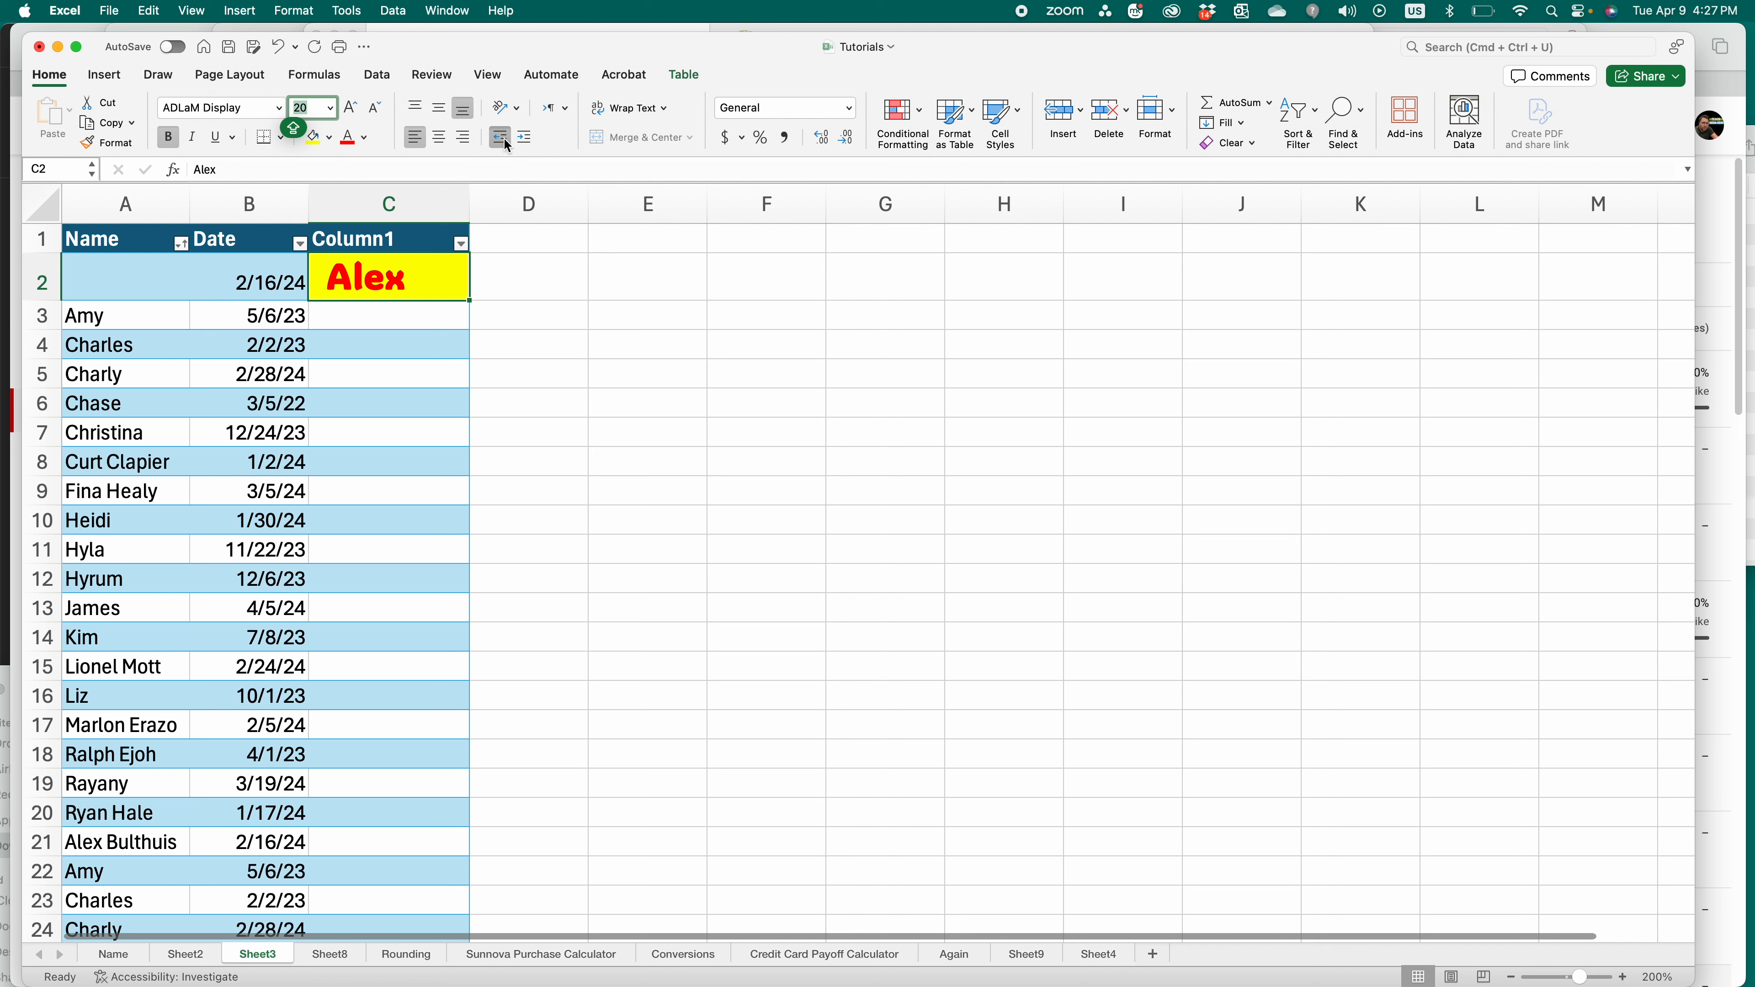
left_click(507, 143)
- Set the text direction of cell C2 to Left-to-Right
left_click(565, 110)
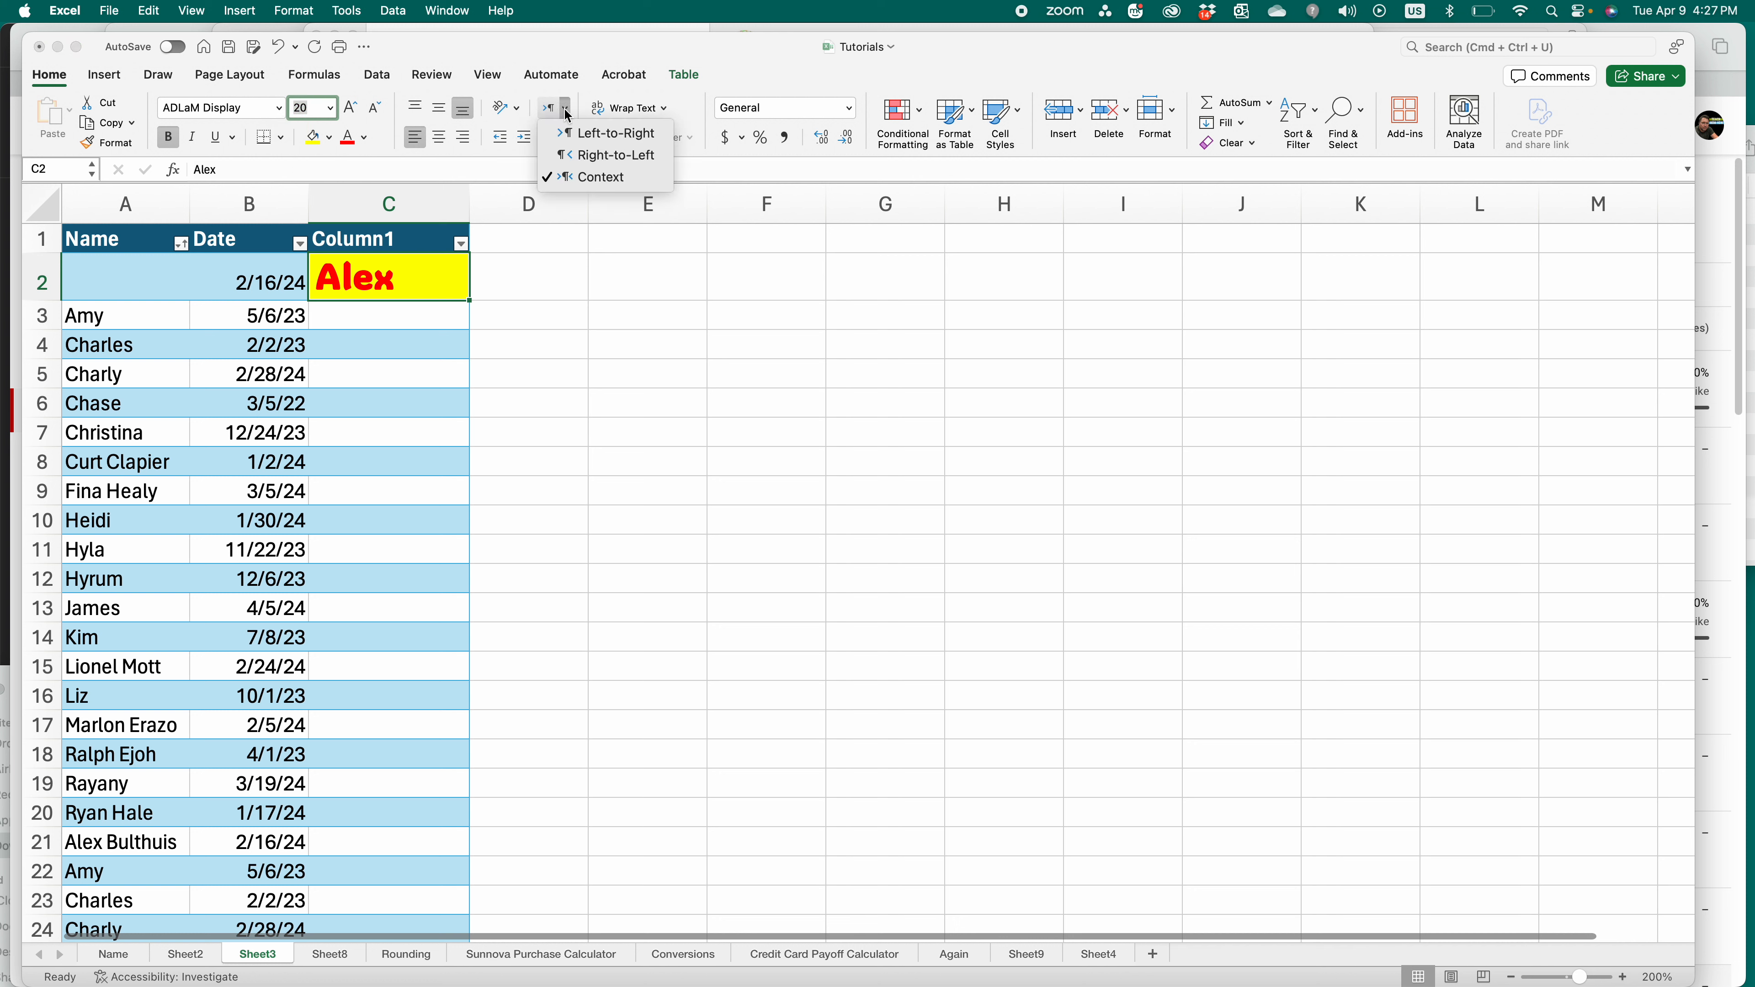
left_click(574, 134)
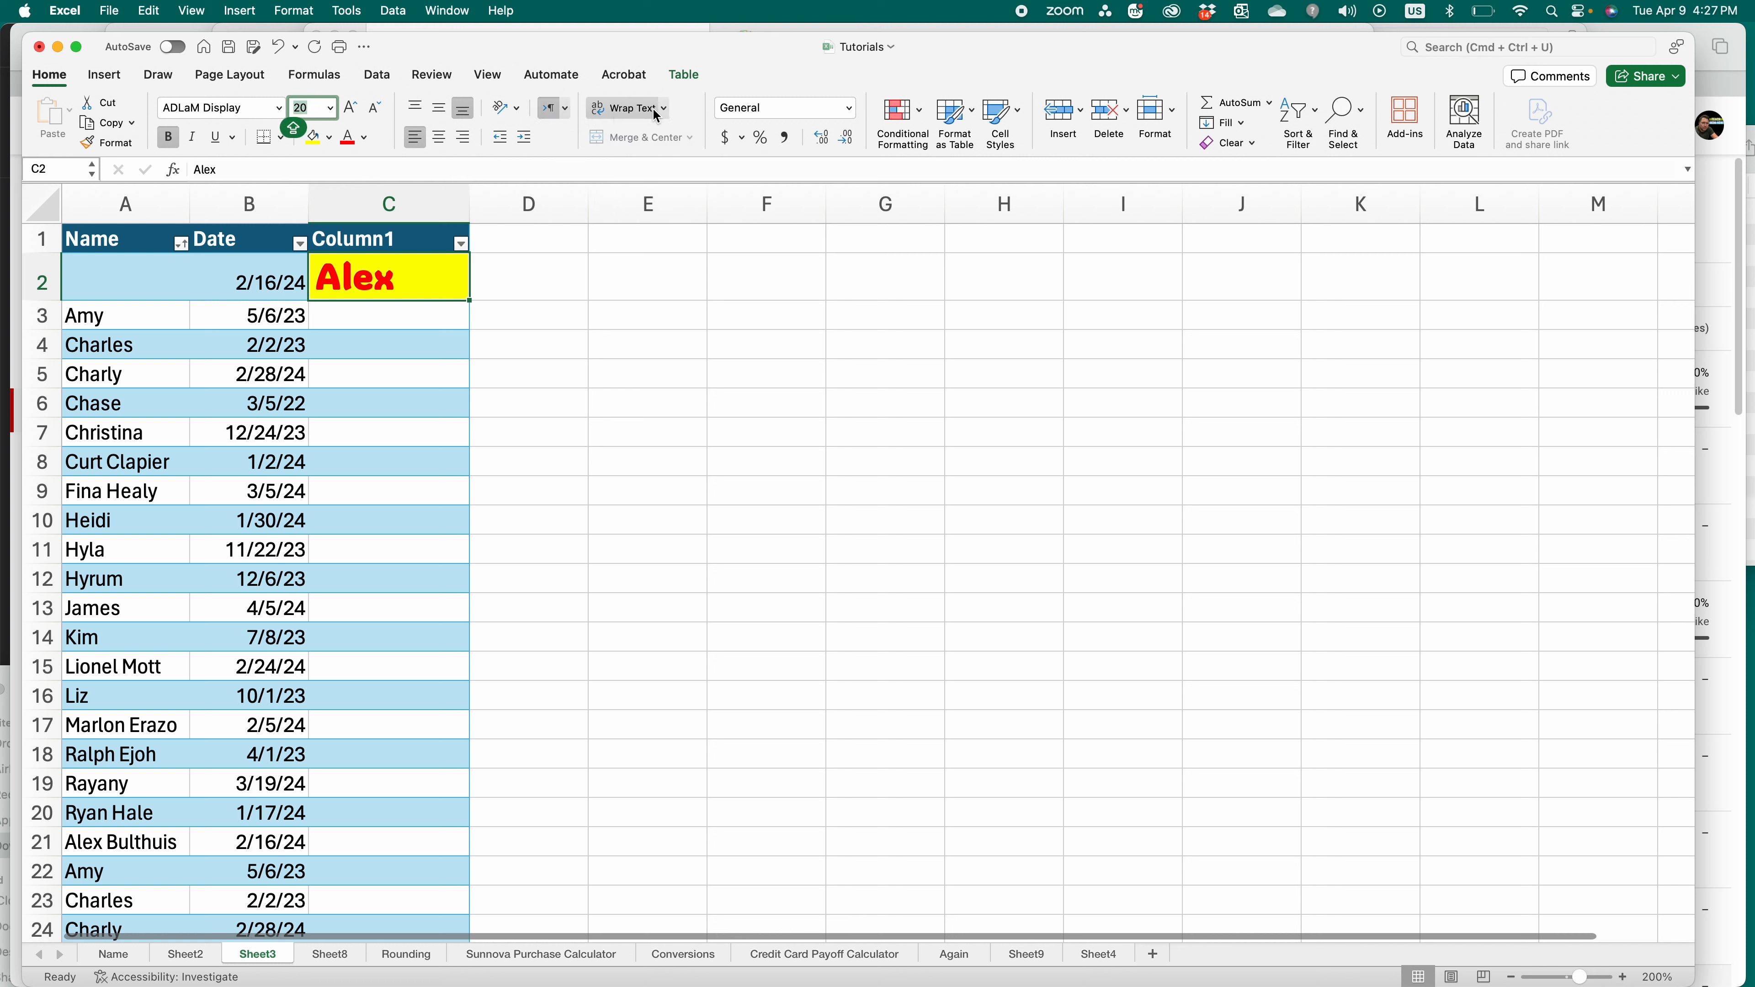
left_click(449, 288)
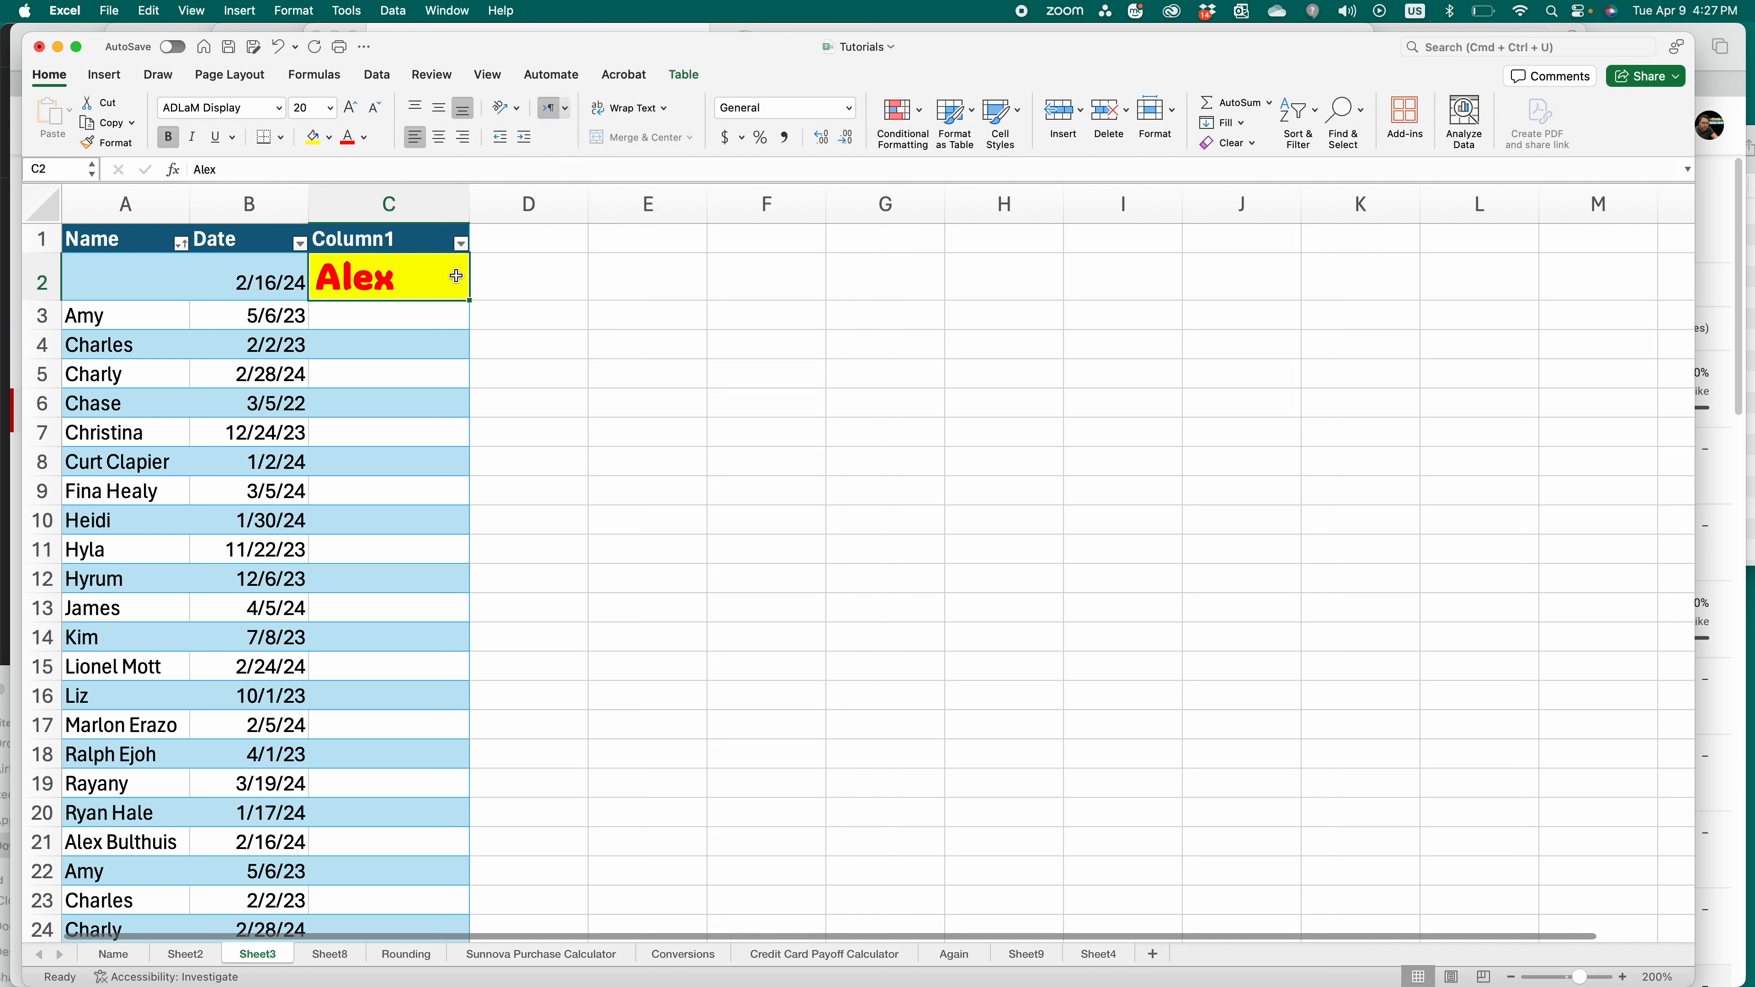
- Append the filler text "SLKJDFLASKJDFLKAJSDLKJFAD LAKDSJJFASLKDFJAL LKDJJFLAKJ" after the name in cell C2
left_click(521, 287)
left_click(457, 290)
double_click(425, 282)
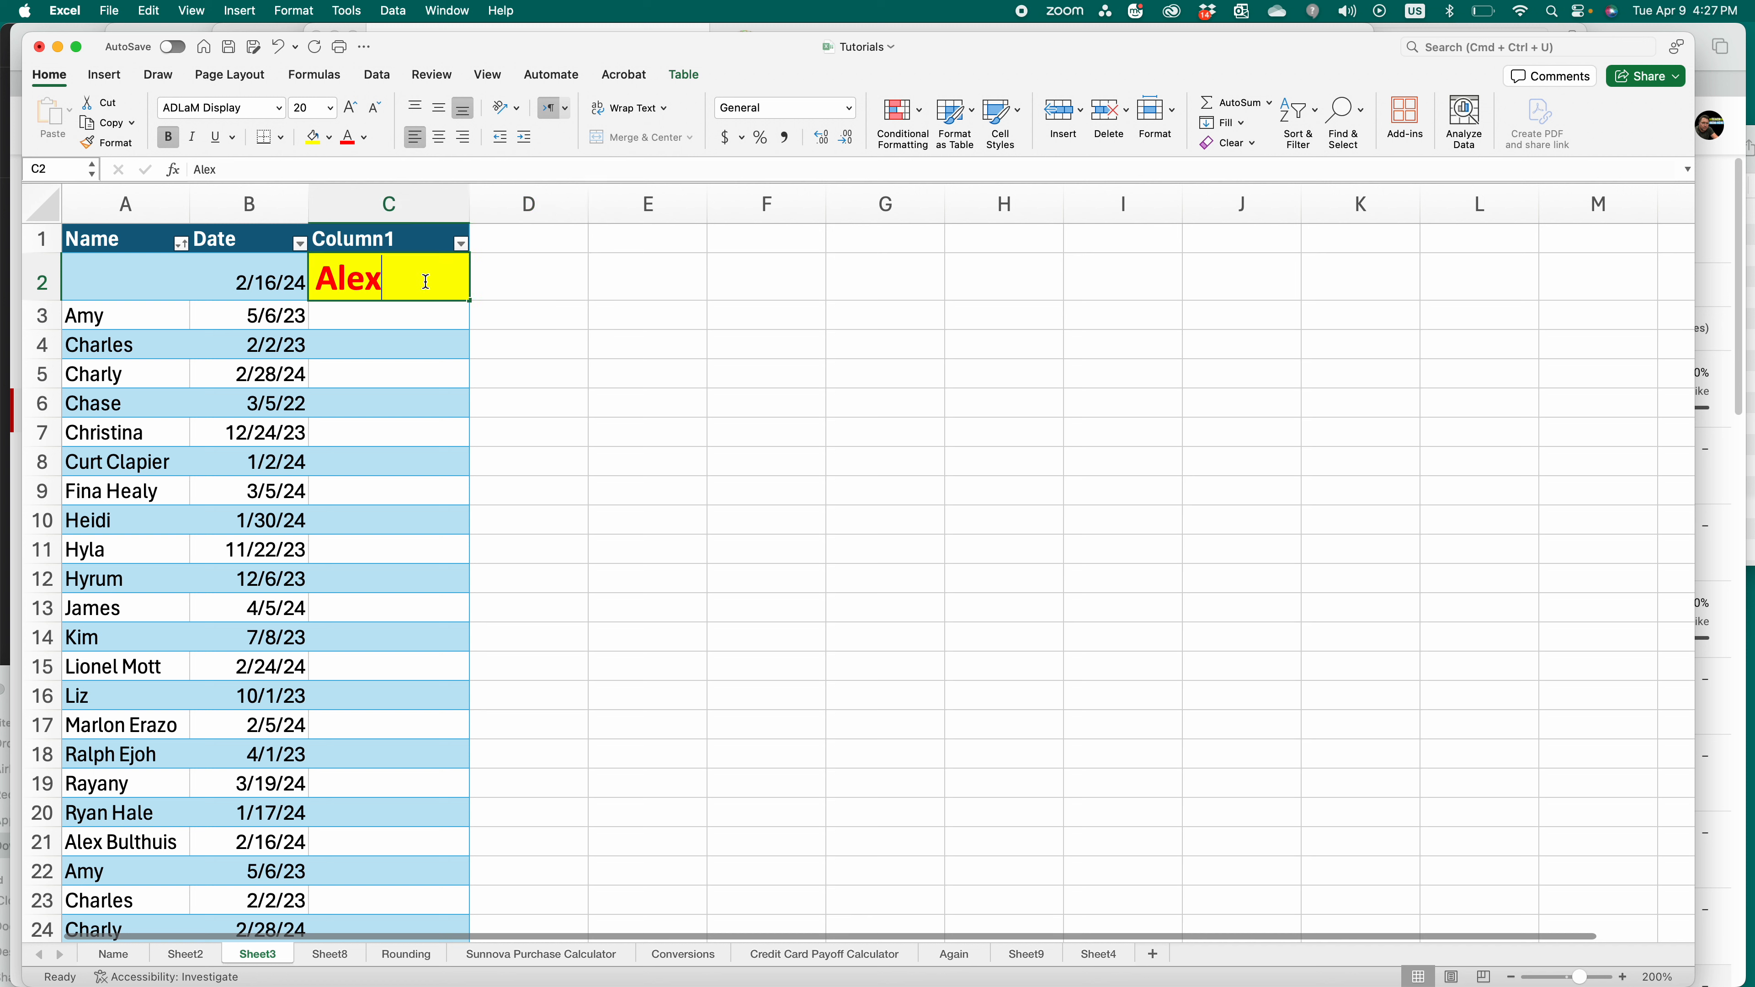
type("SLKJDFLASKJDFLKAJSDL")
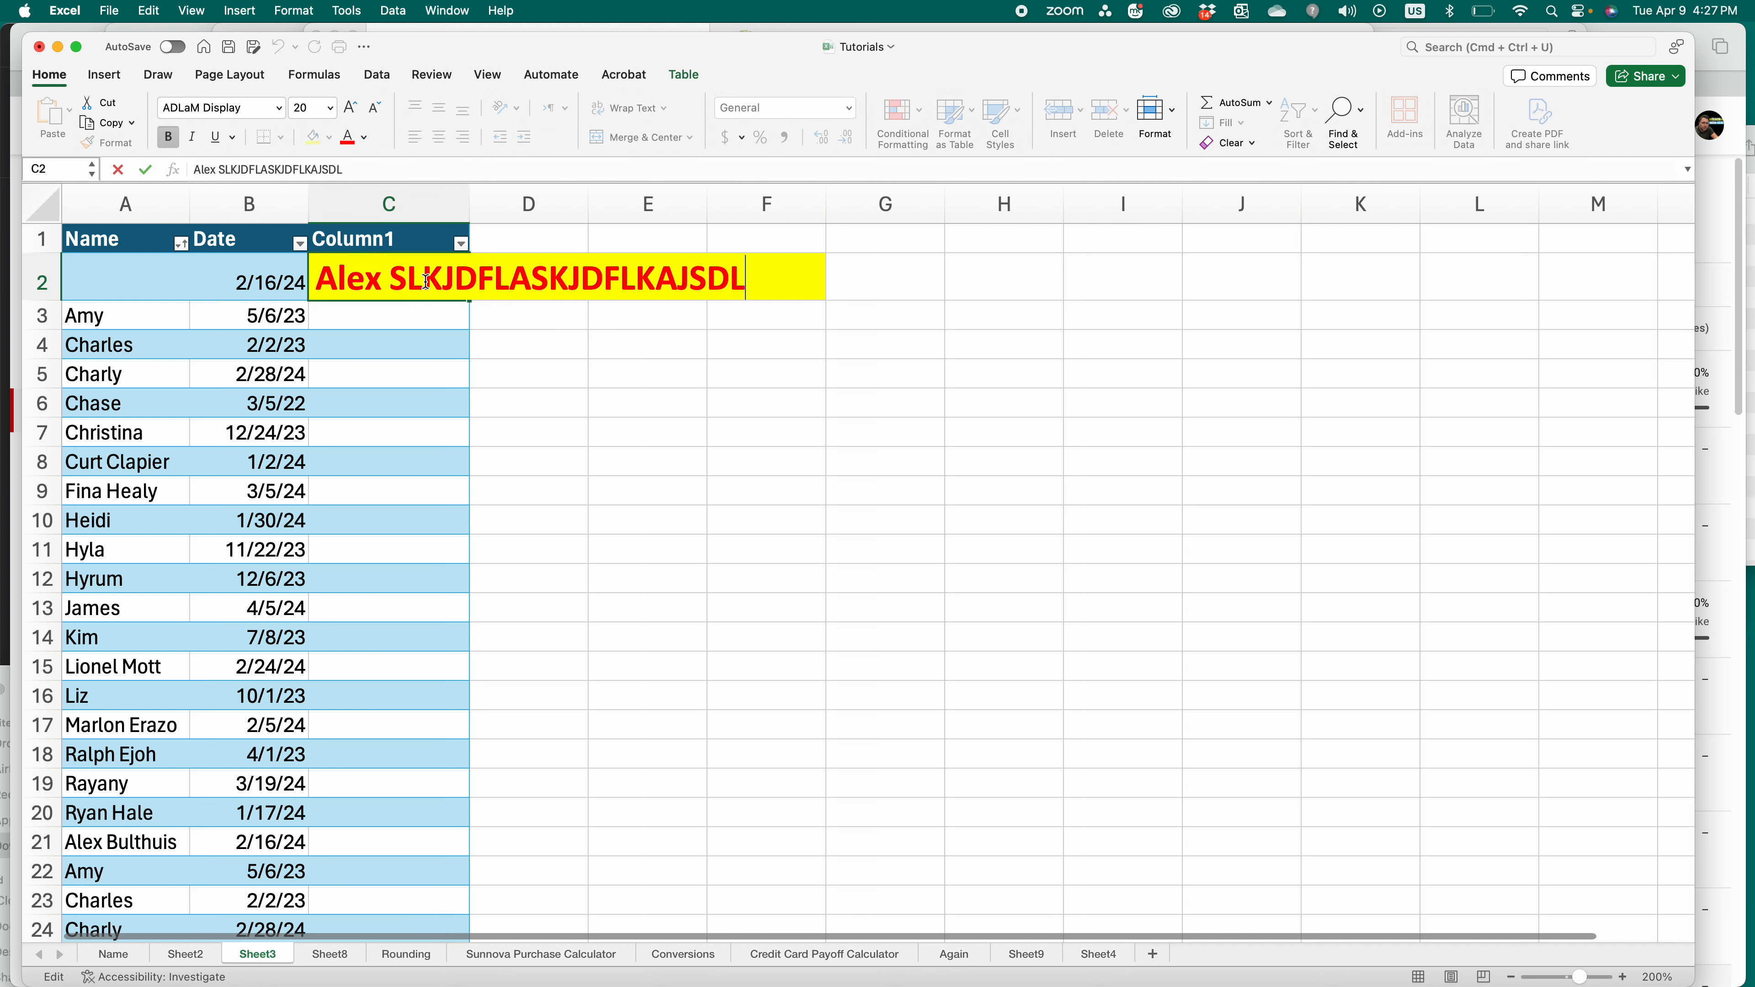
type("KJFAD LAKDSJJFASLKDFJAL LKDJJFLAKJ")
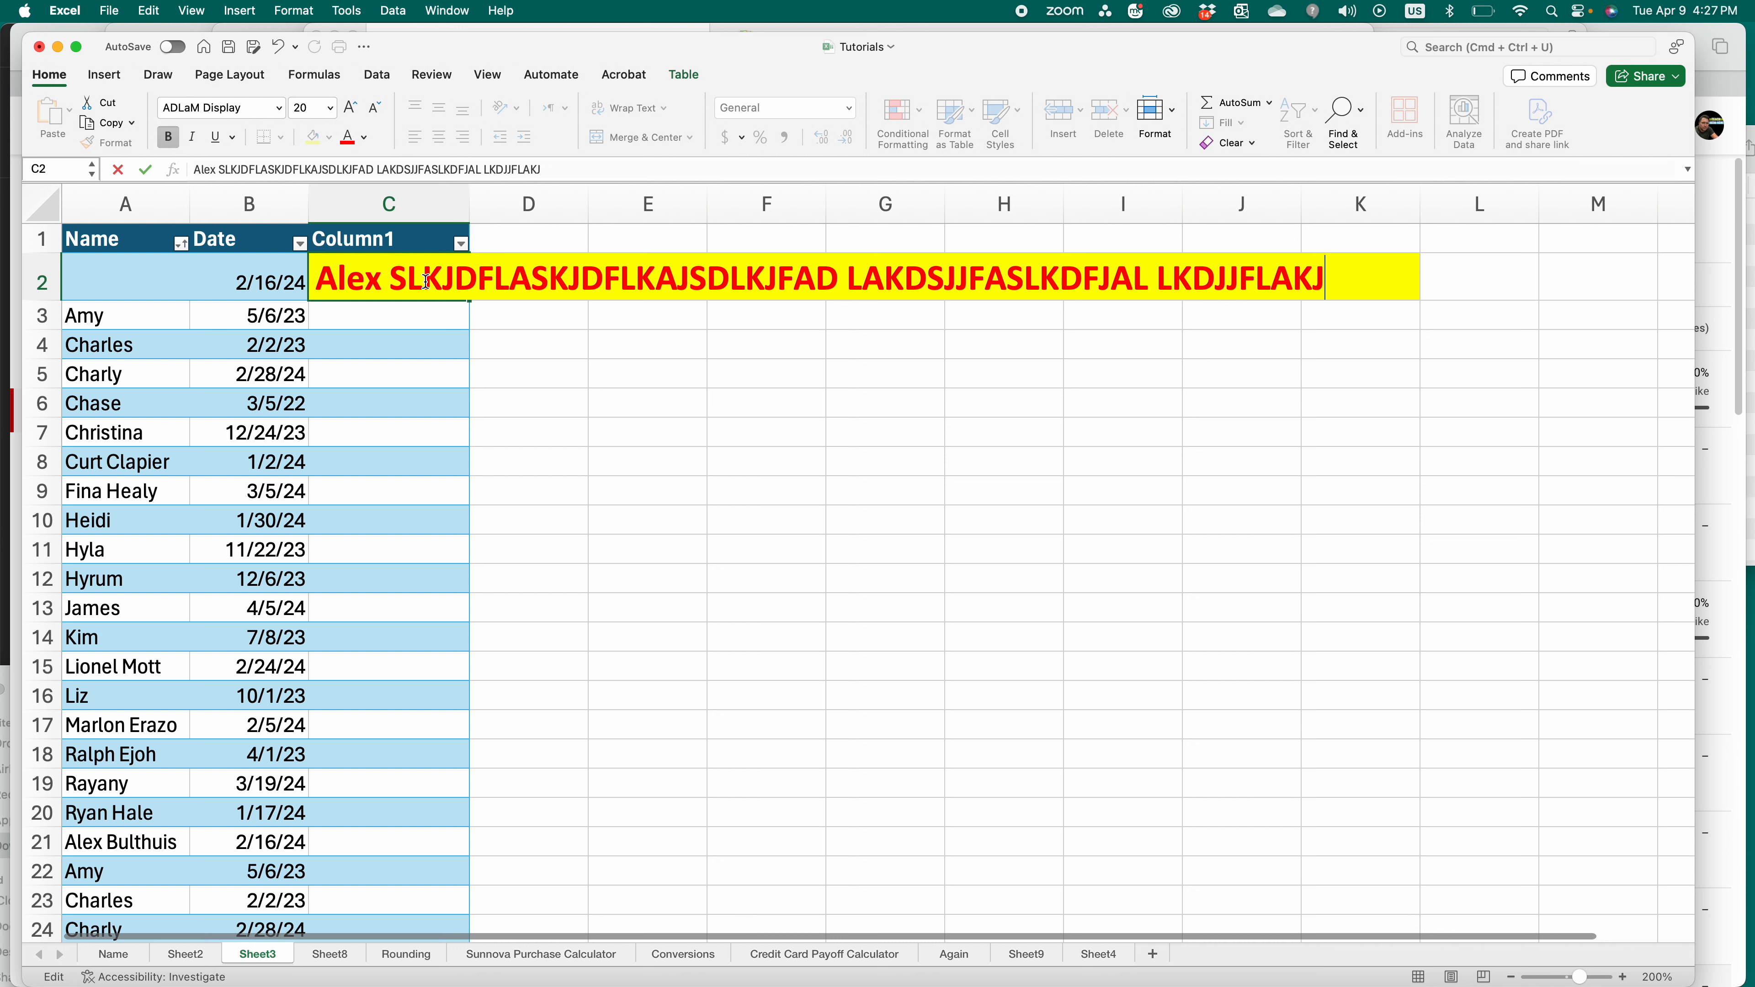
left_click(493, 384)
- Wrap the text in cell C2 and widen column C to a bit more than twice its width
left_click(409, 290)
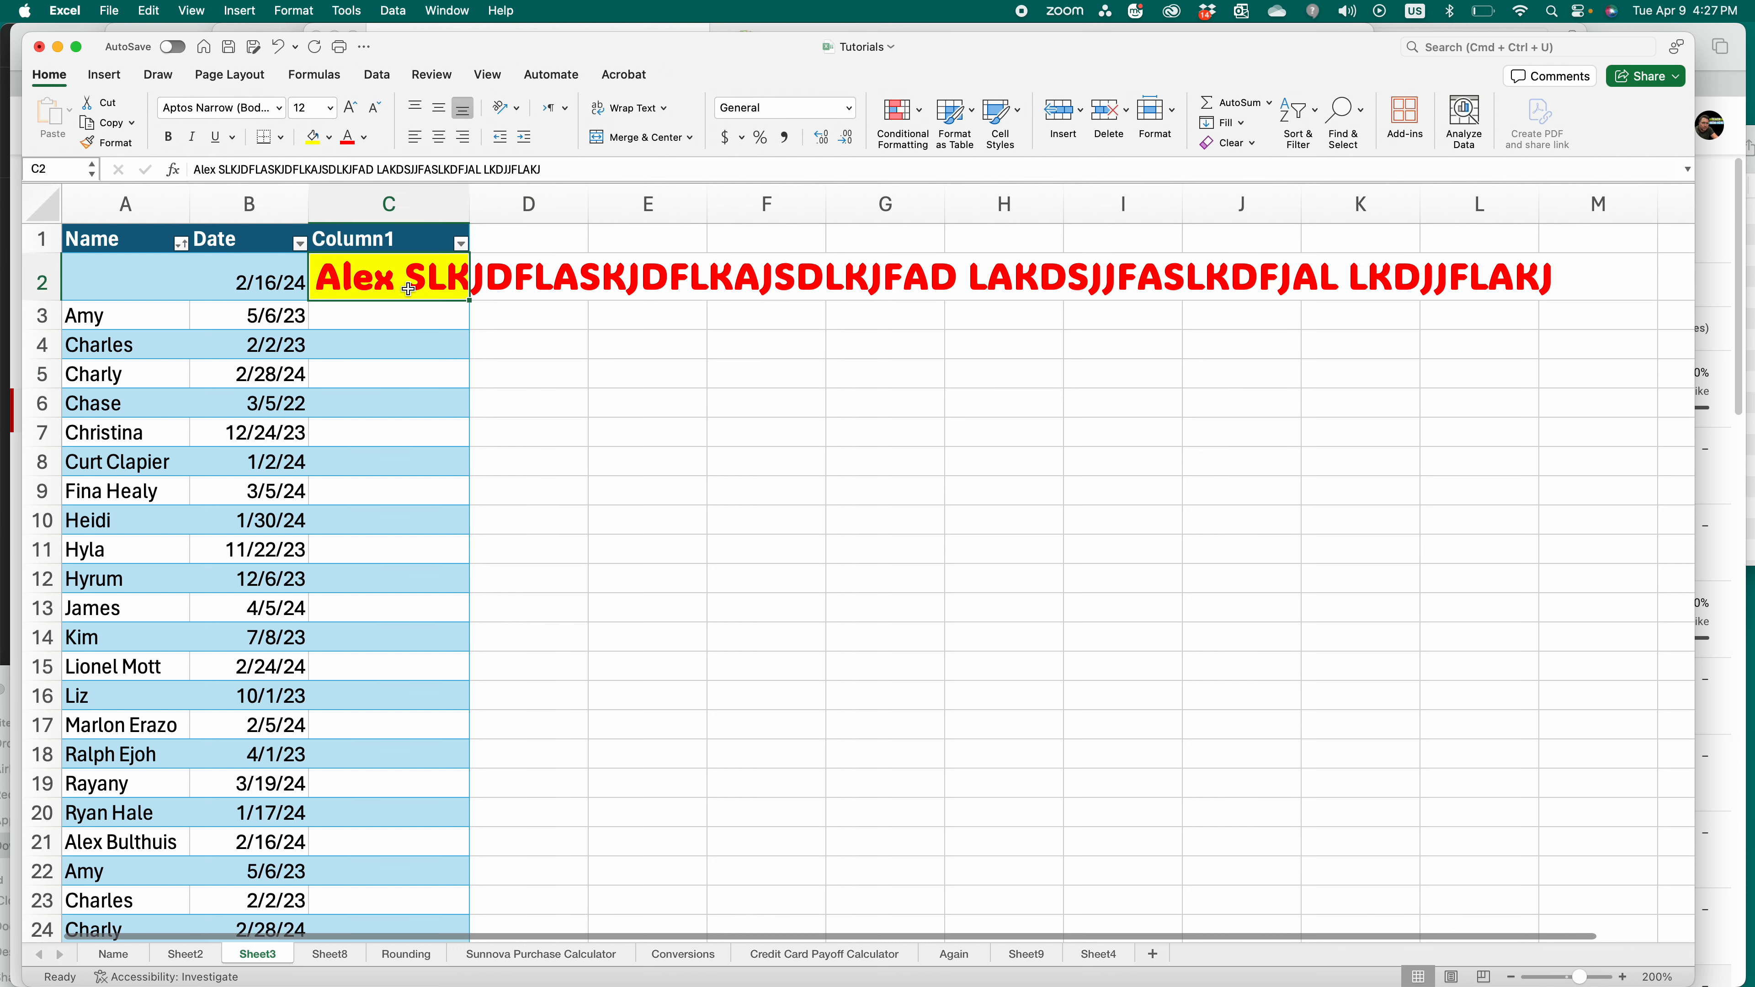
left_click(606, 109)
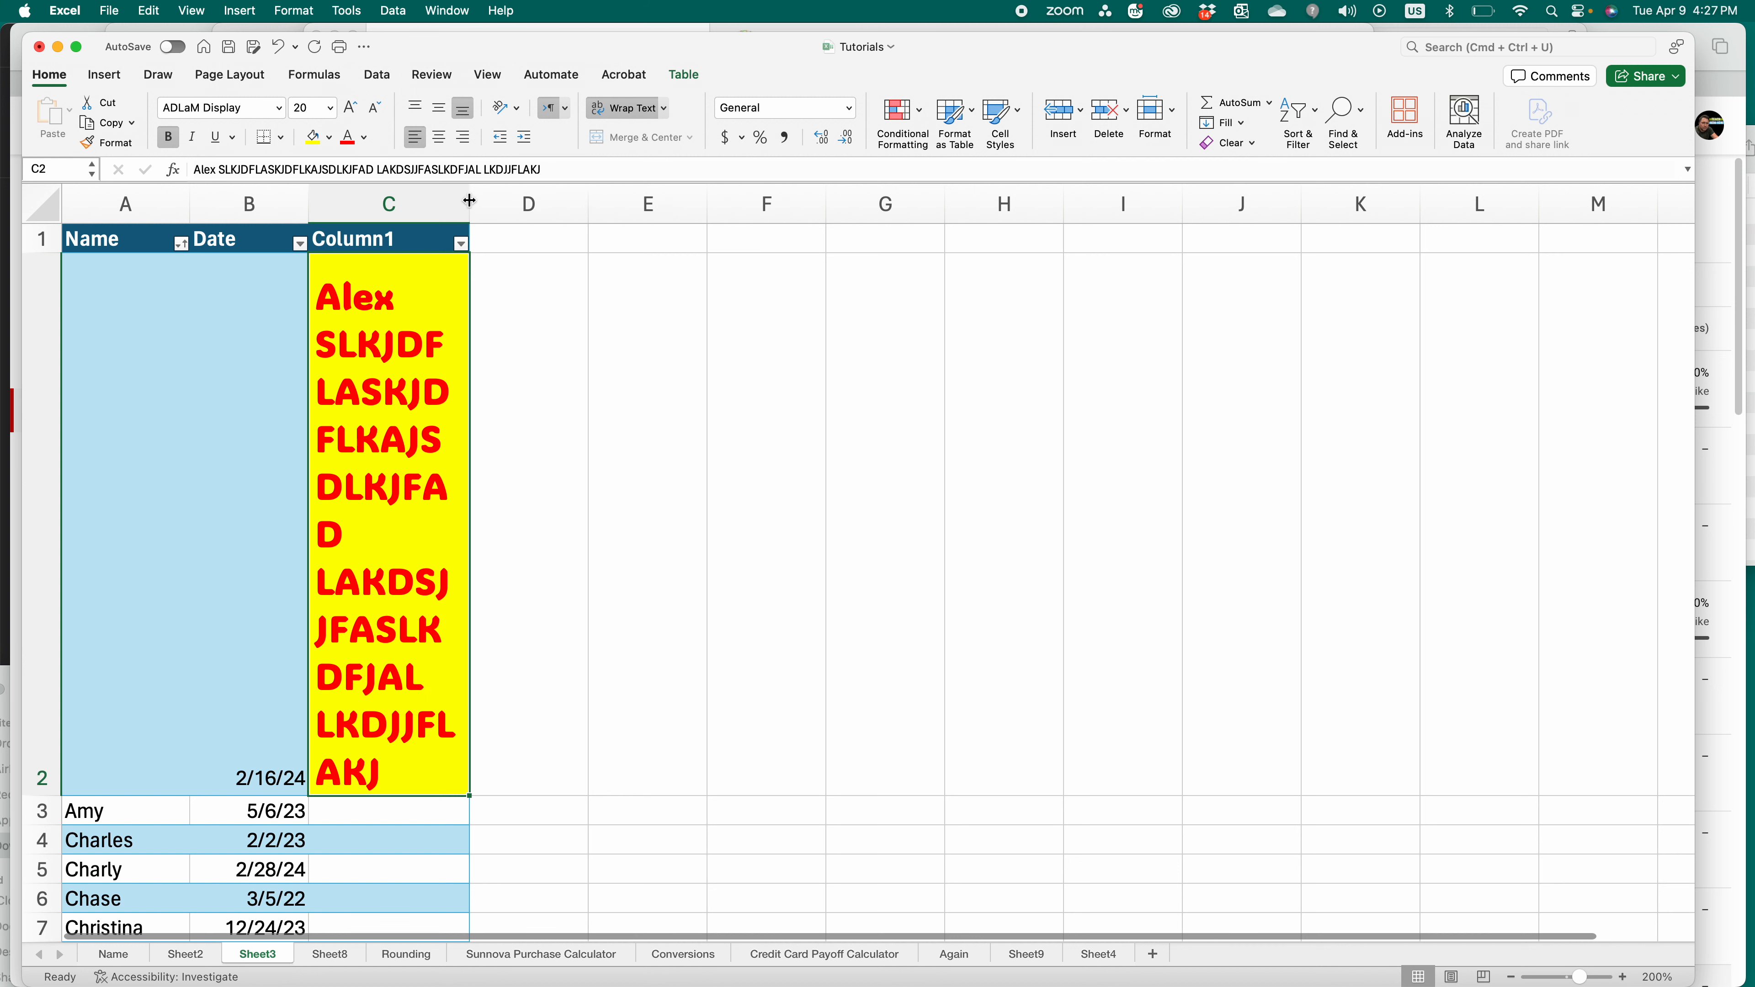
left_click_drag(470, 205, 679, 205)
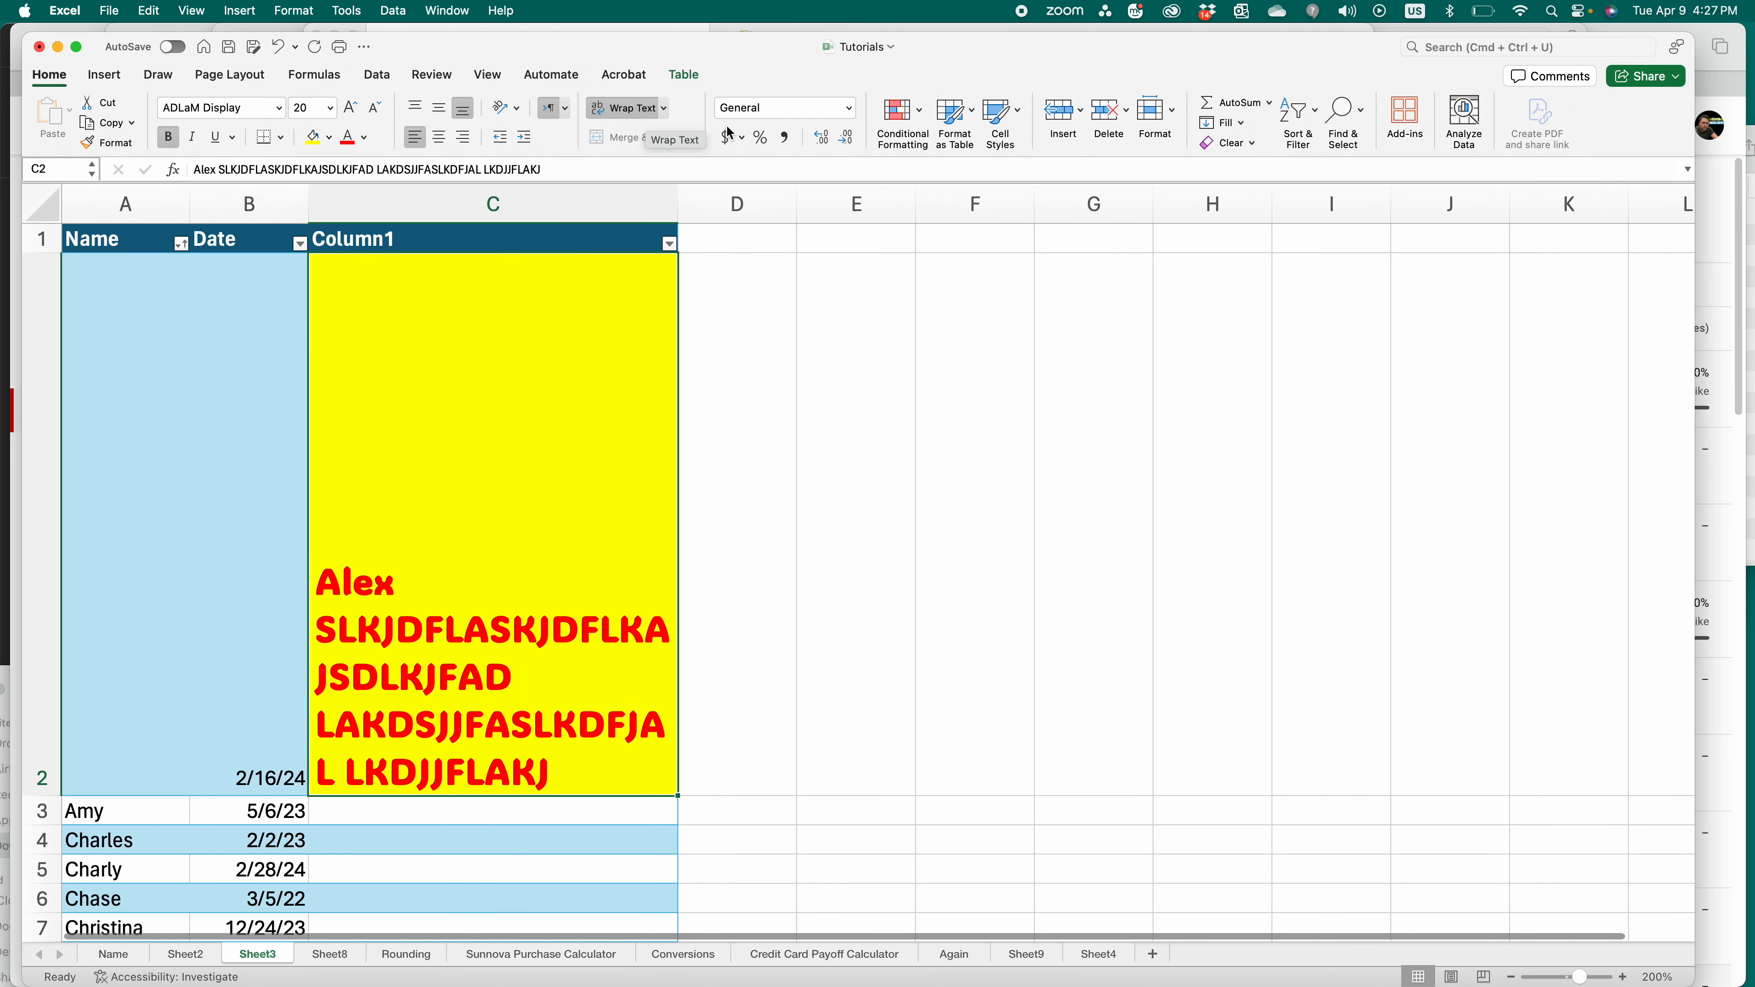
left_click(760, 365)
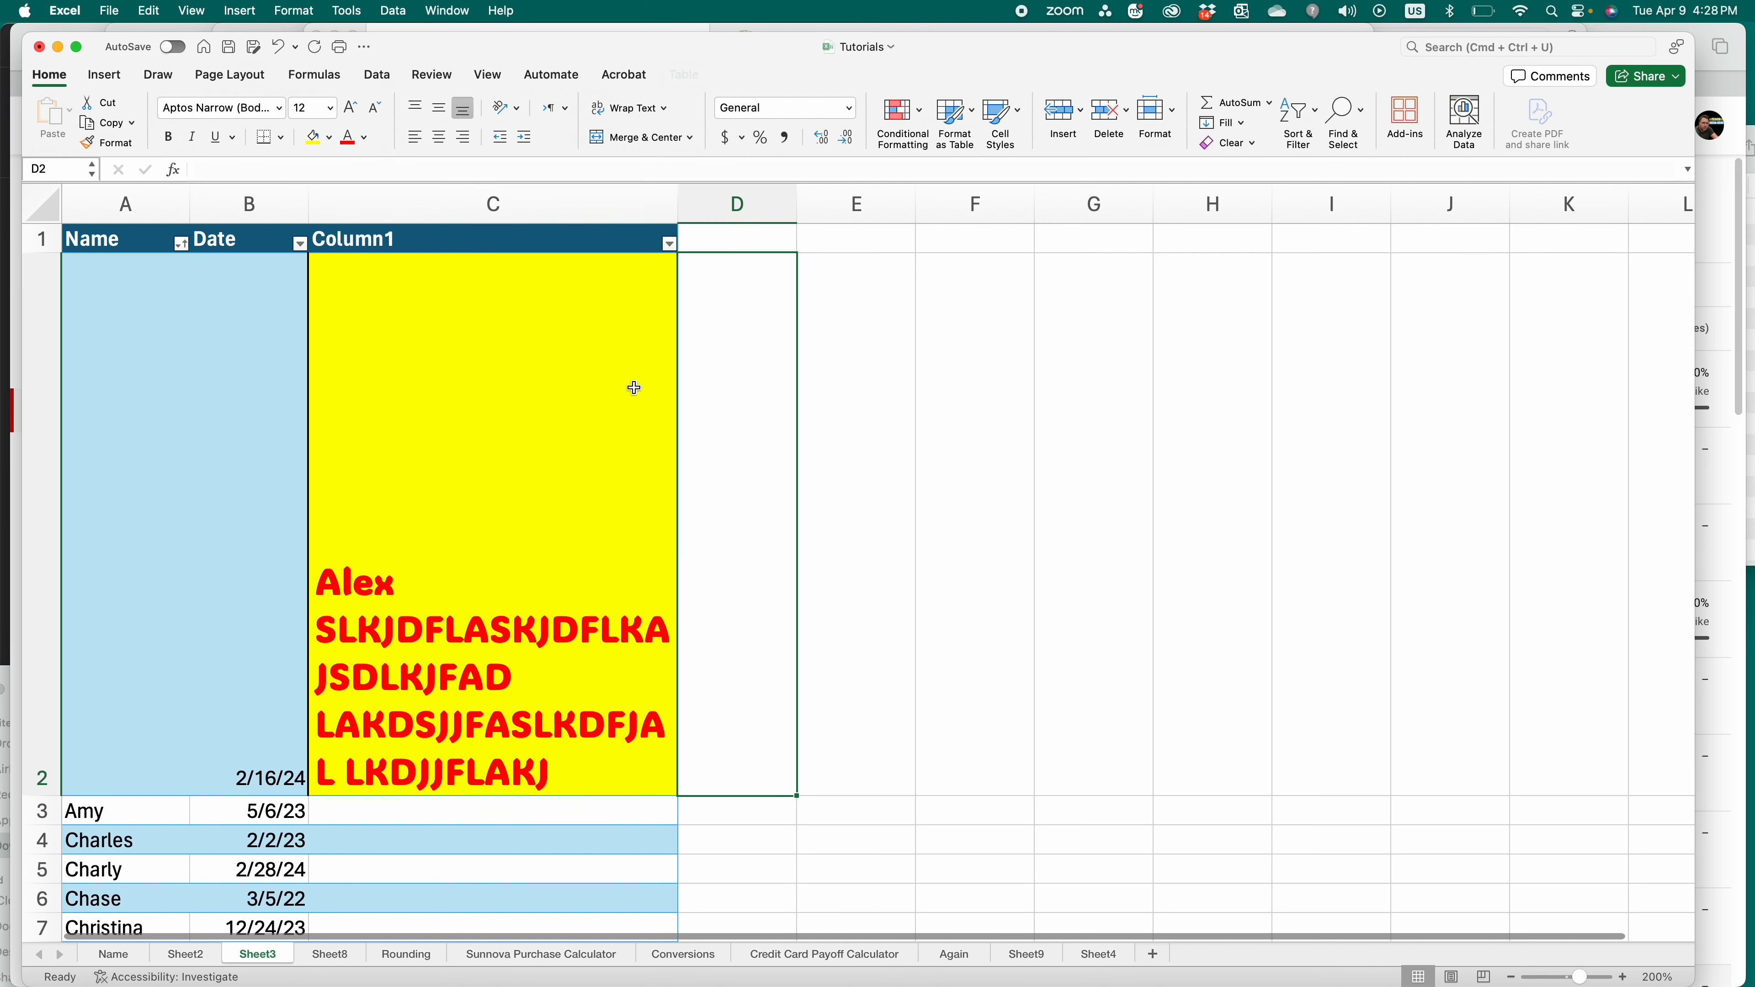
left_click_drag(621, 466, 1029, 494)
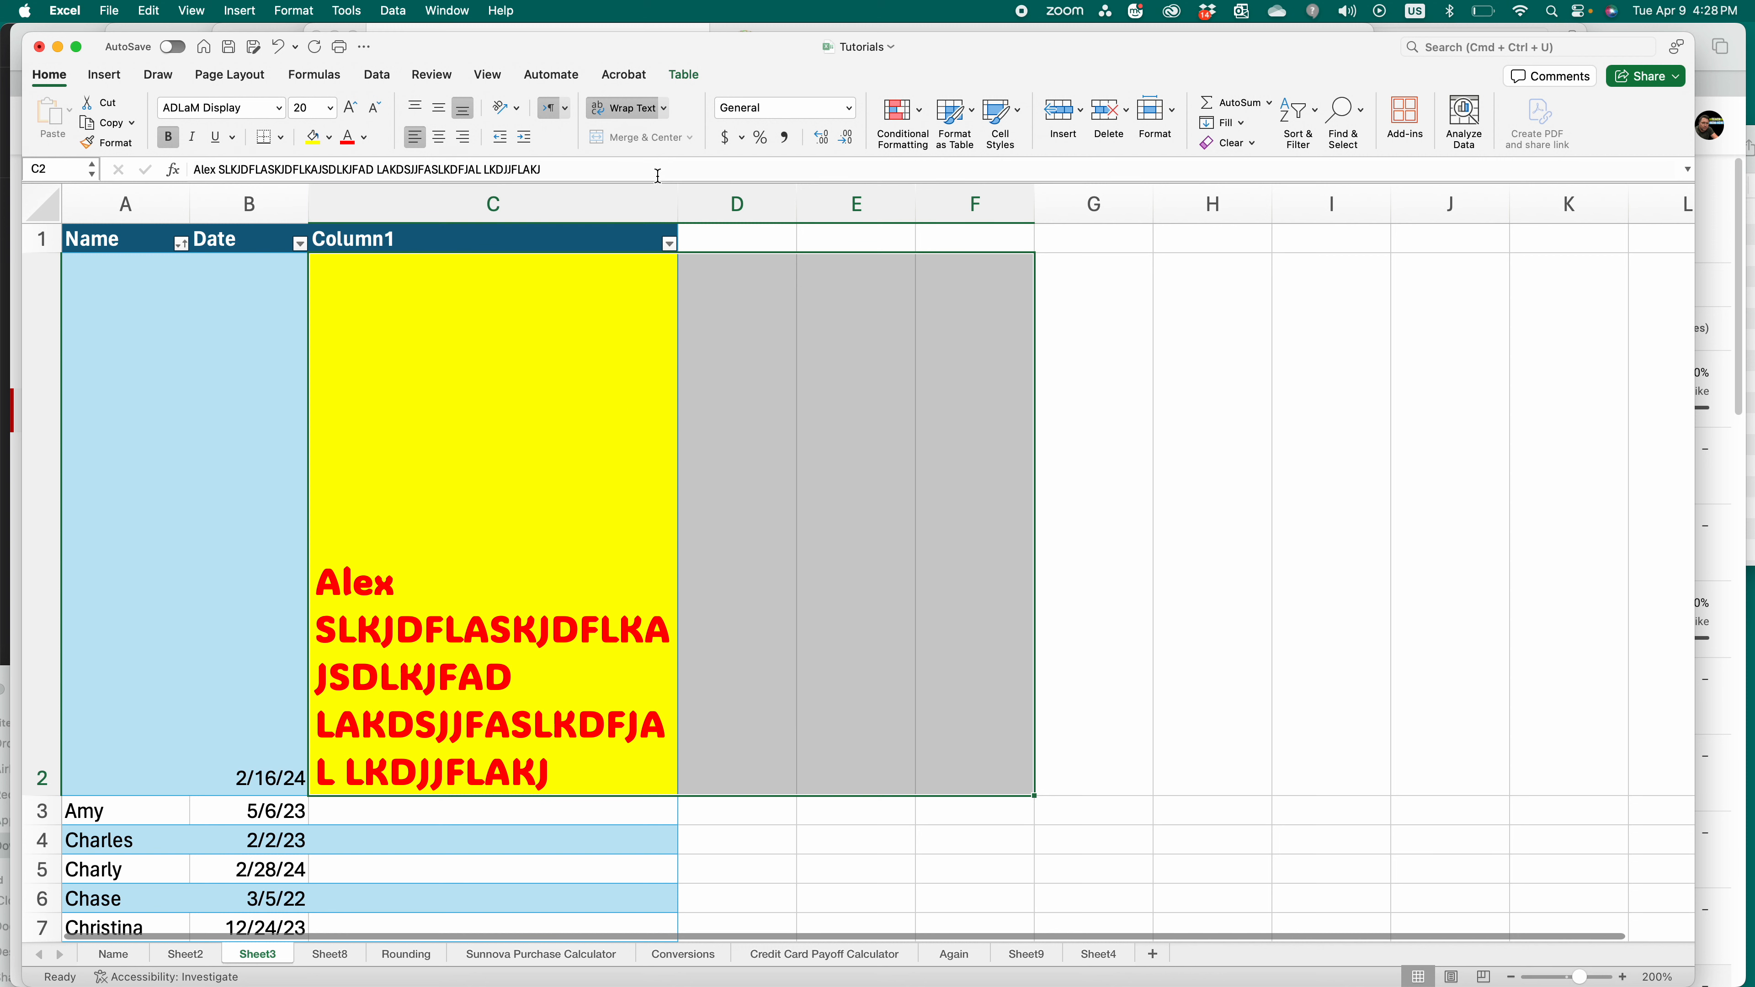
left_click(732, 447)
left_click(619, 521)
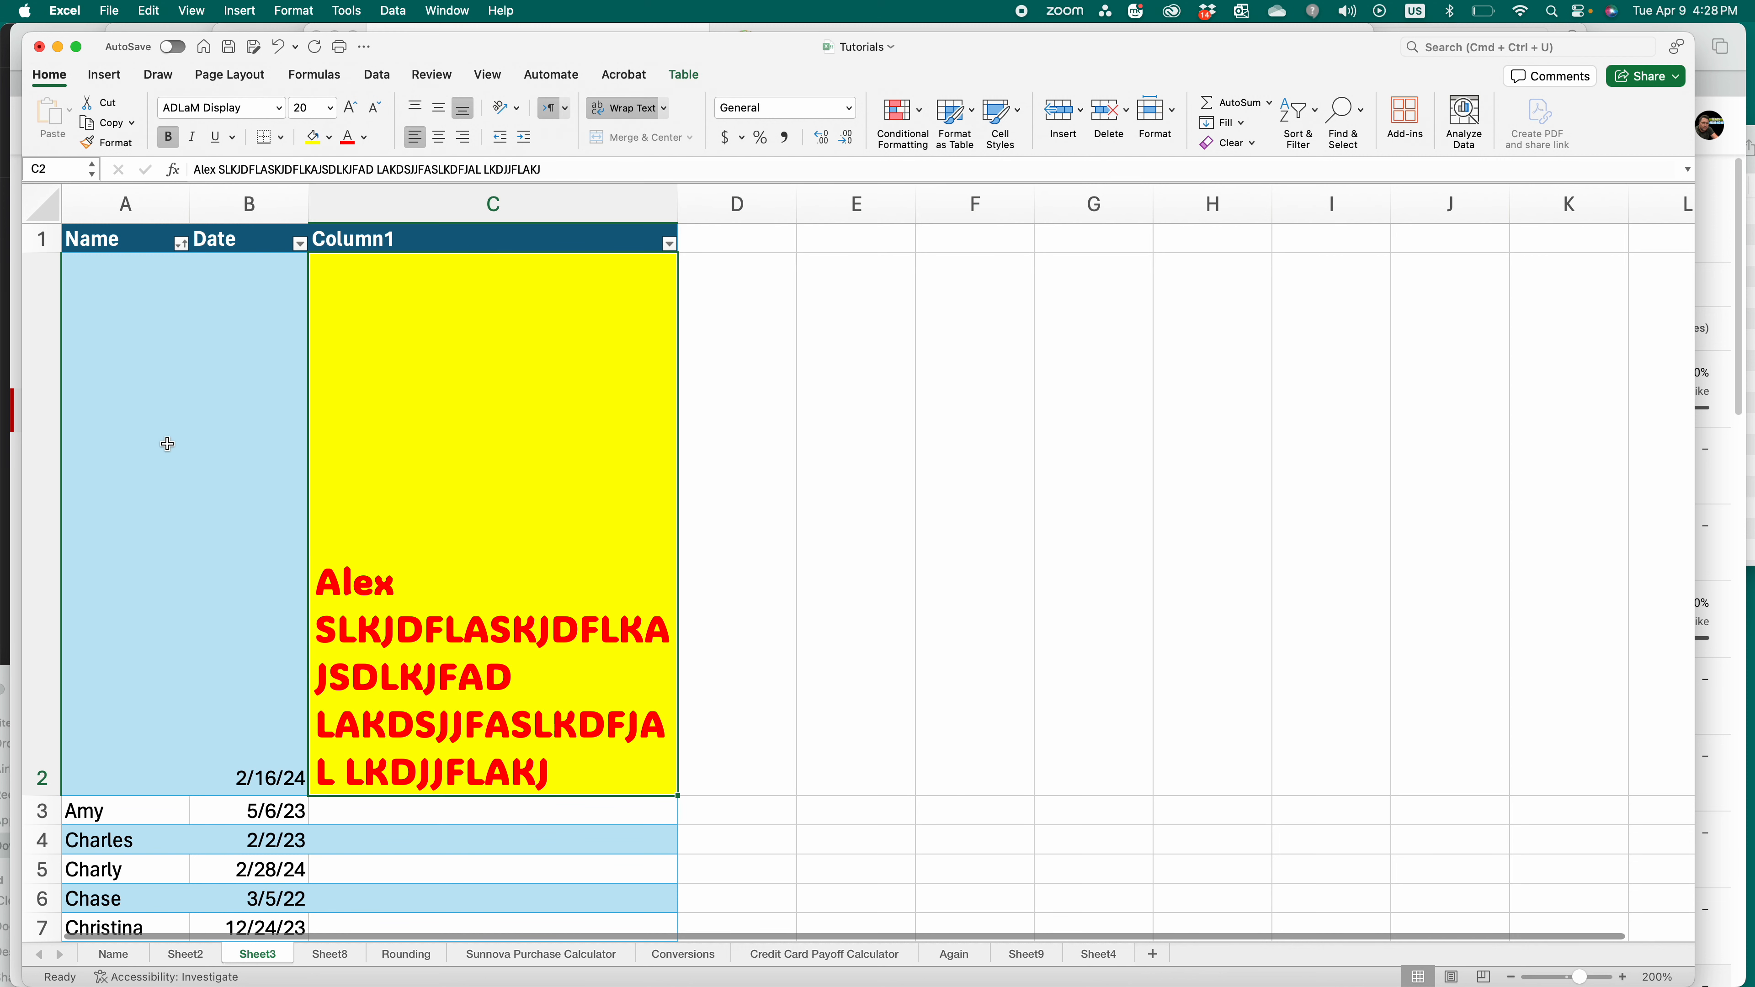
- Convert the table holding the Name, Date and Column1 columns to a normal range
left_click_drag(173, 442, 392, 777)
right_click(401, 712)
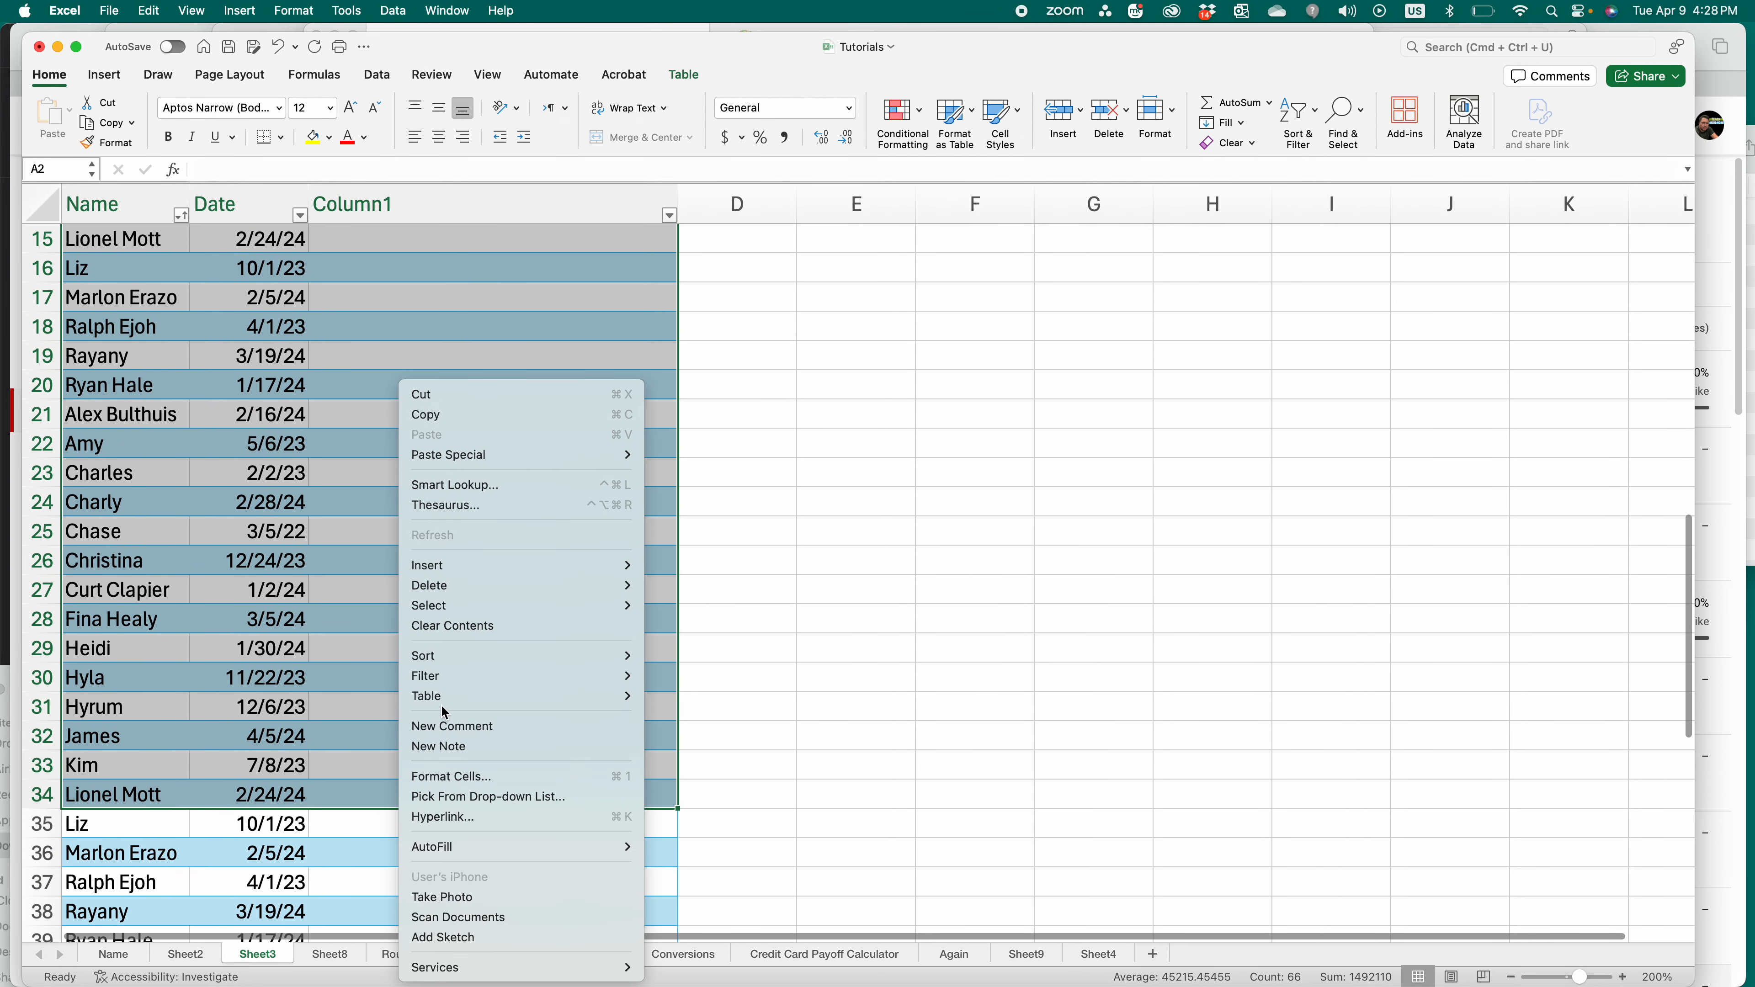
mouse_move(525, 696)
left_click(698, 716)
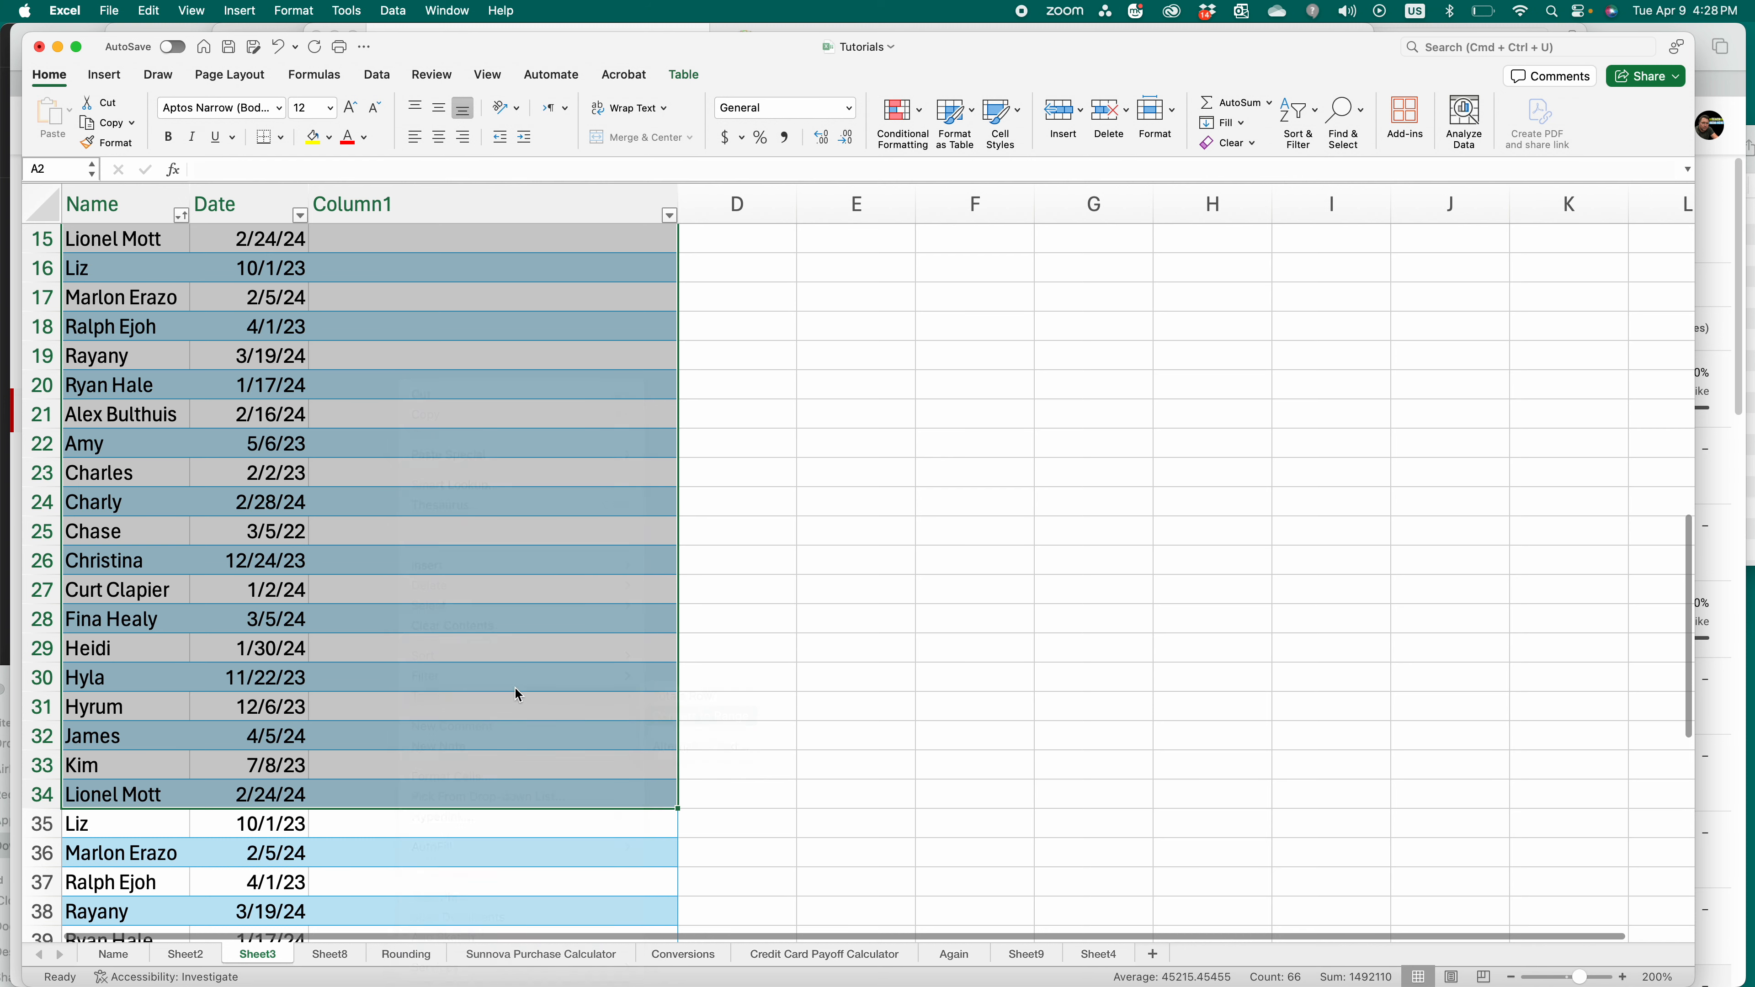
left_click(930, 392)
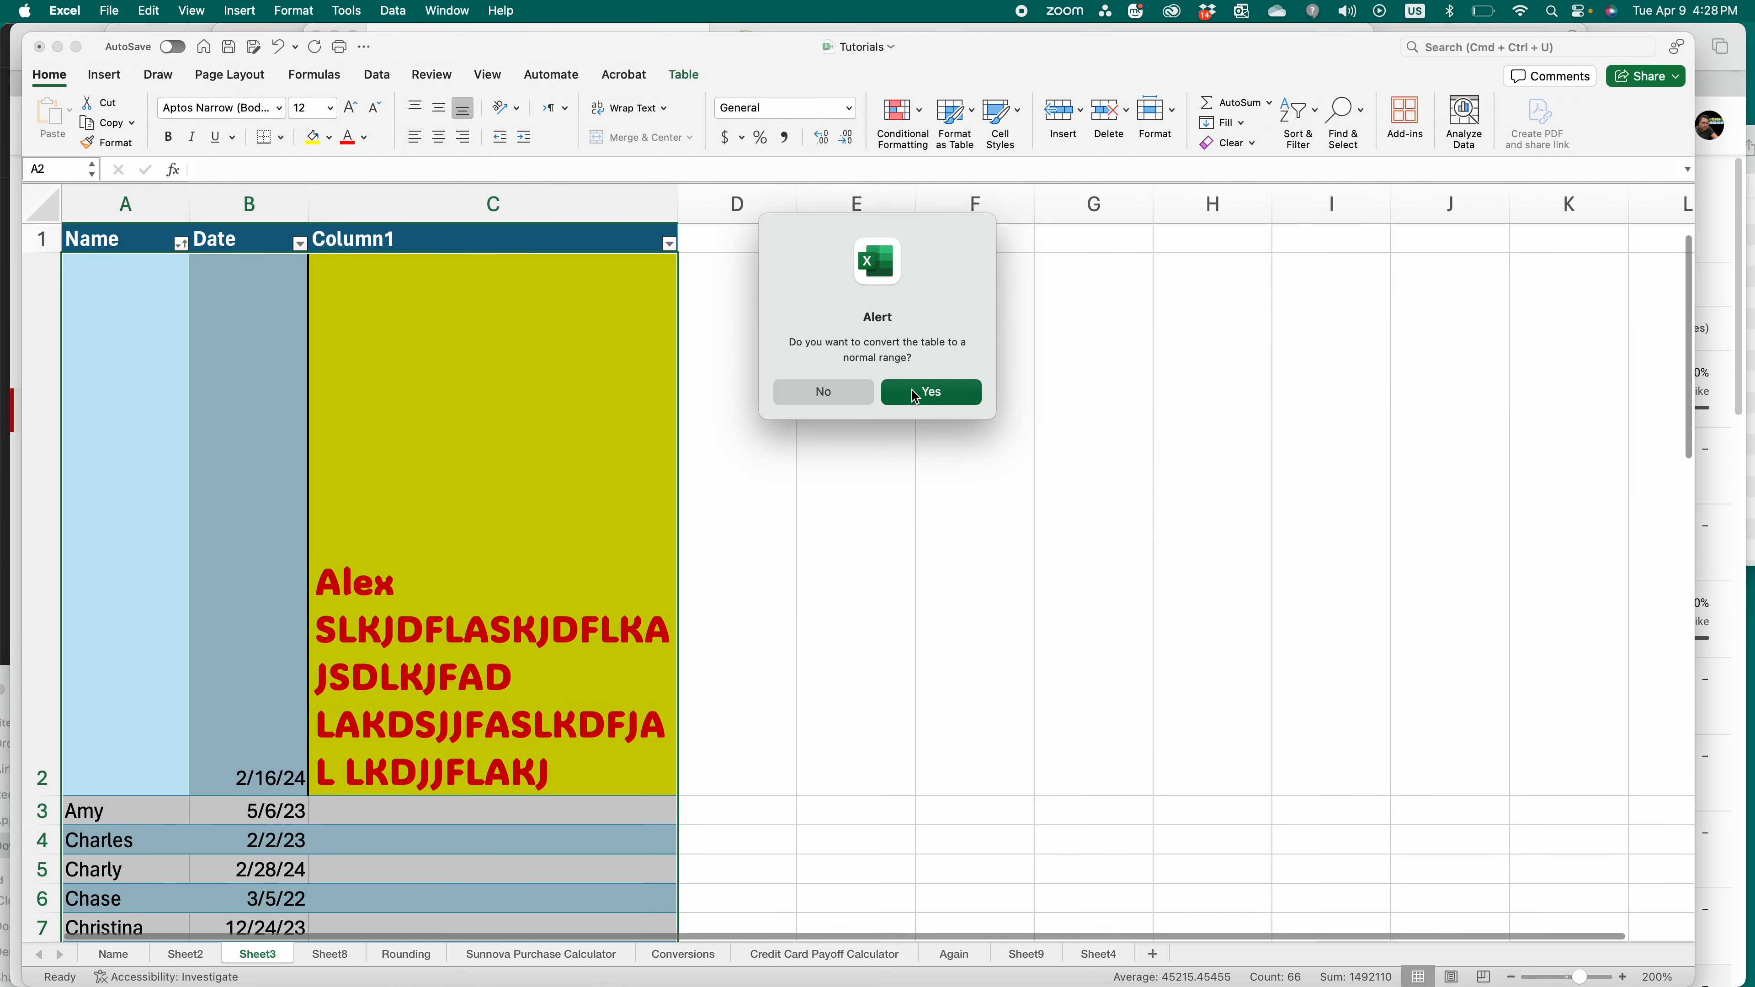
- Merge and center cells C2:F2, and turn the merge off again
left_click_drag(533, 513, 941, 543)
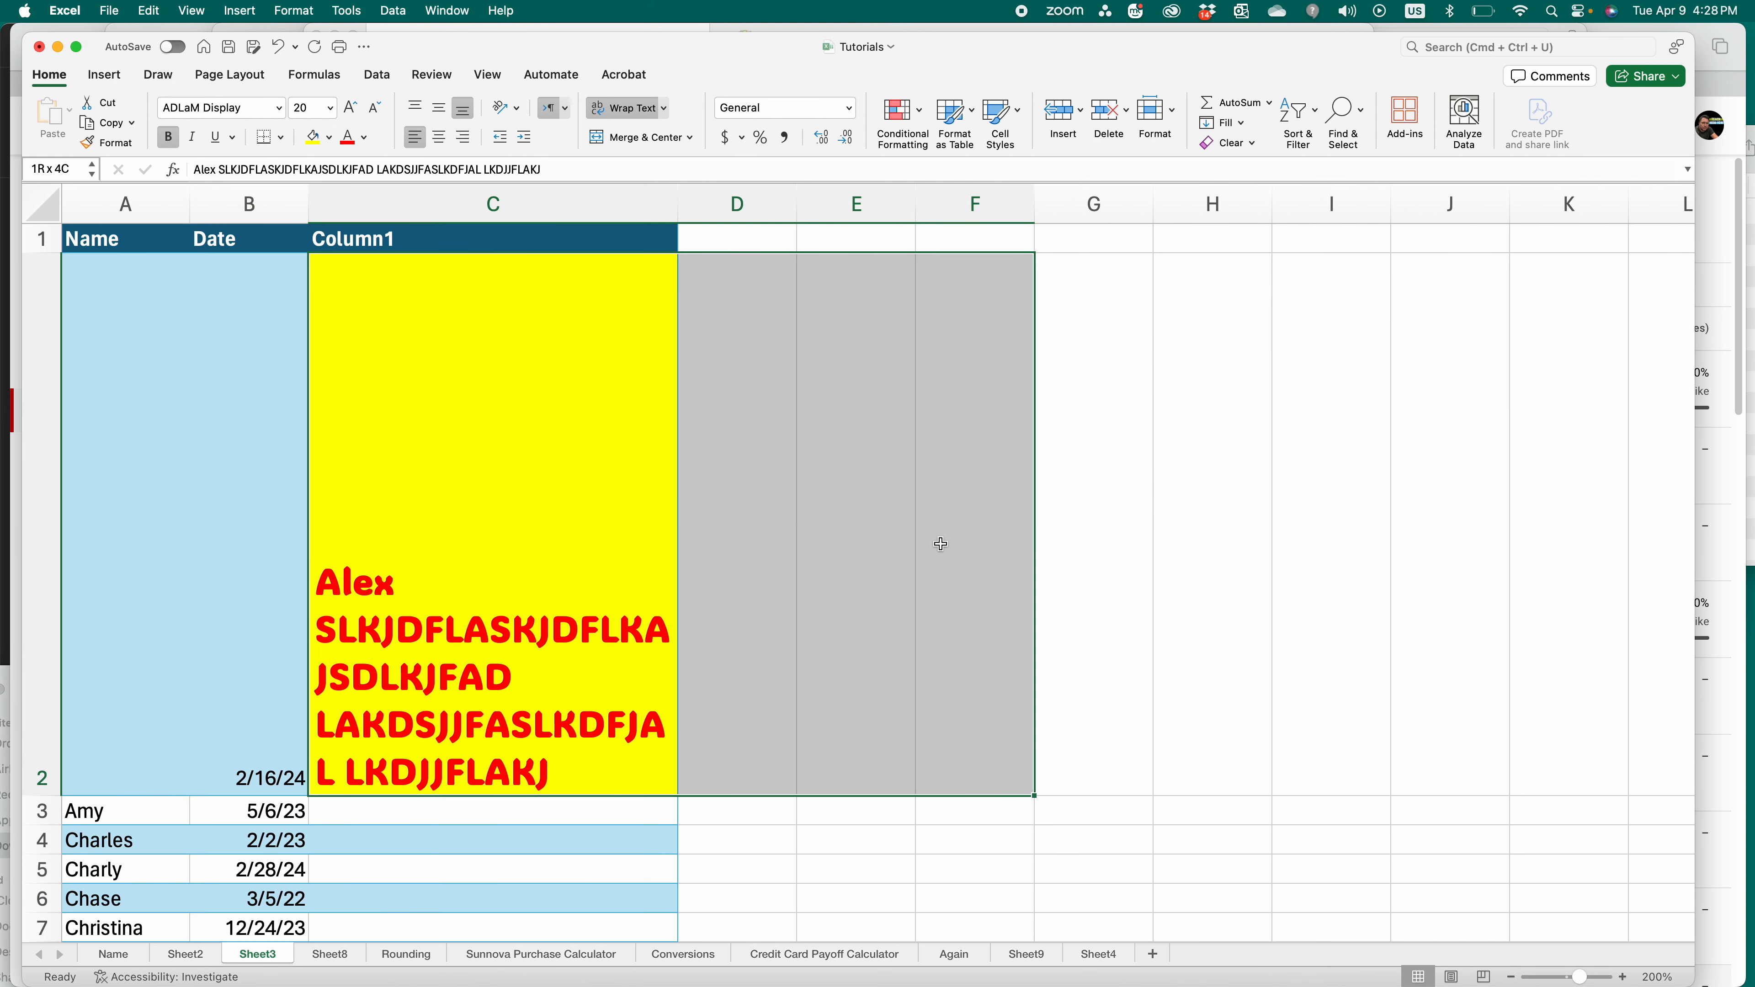
left_click(642, 137)
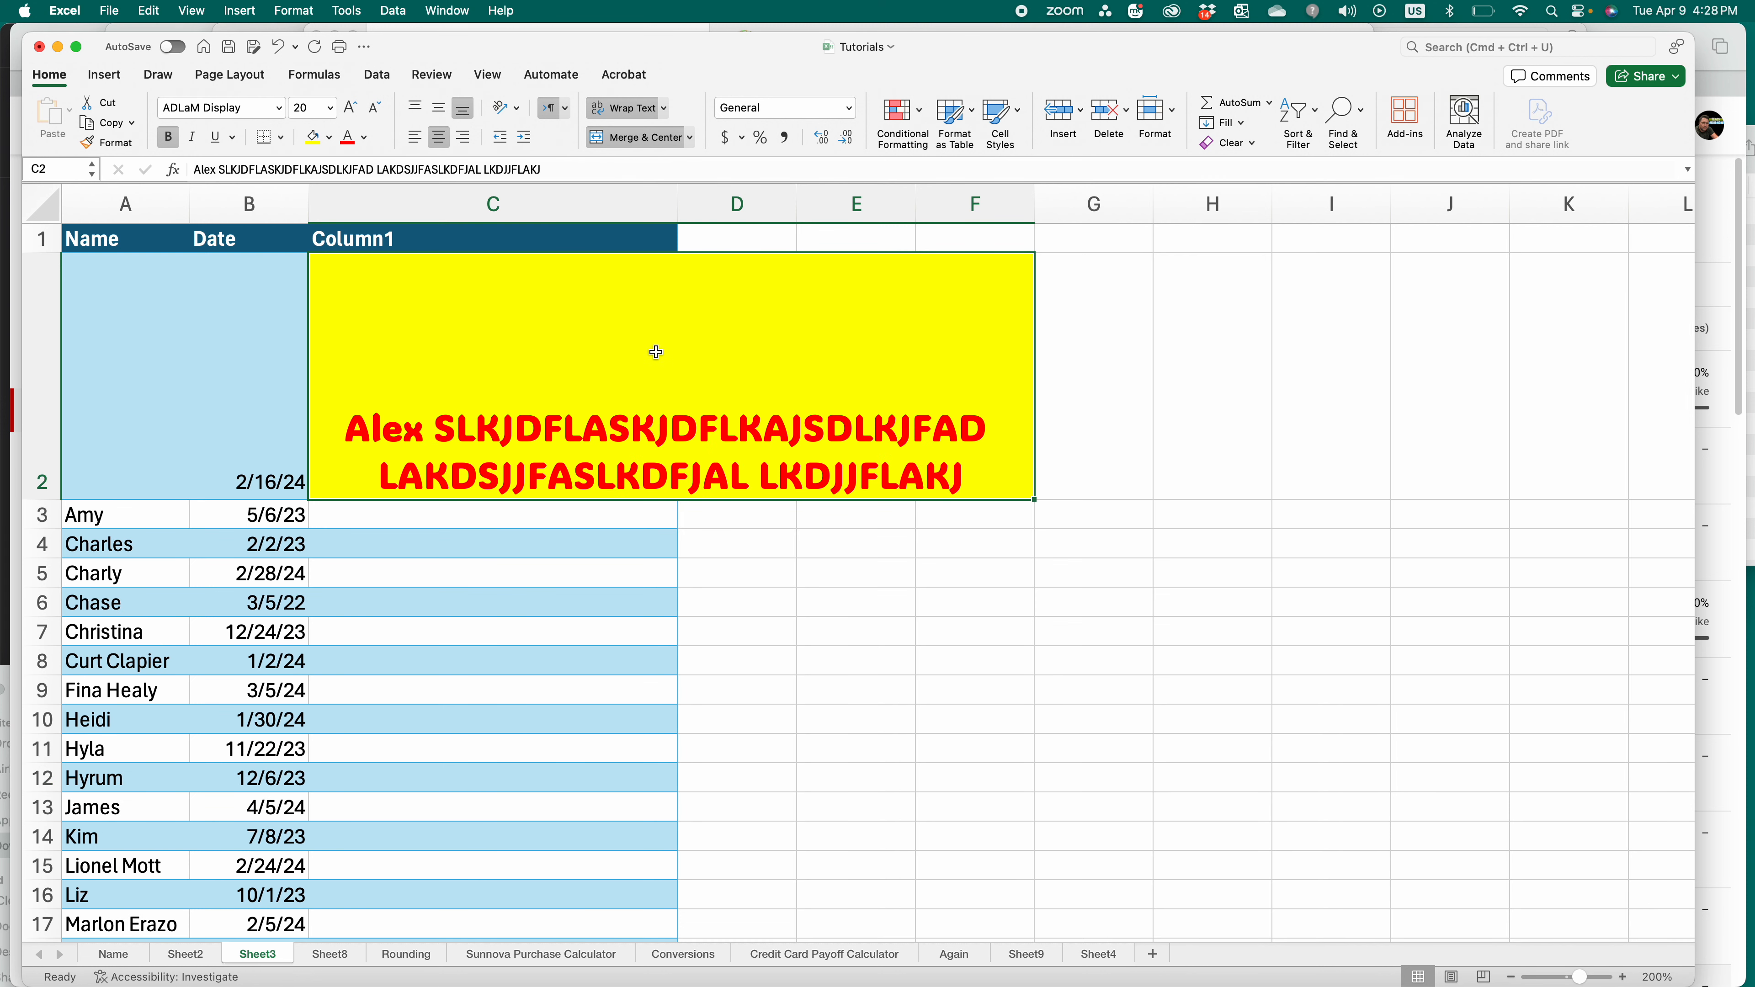
left_click(677, 138)
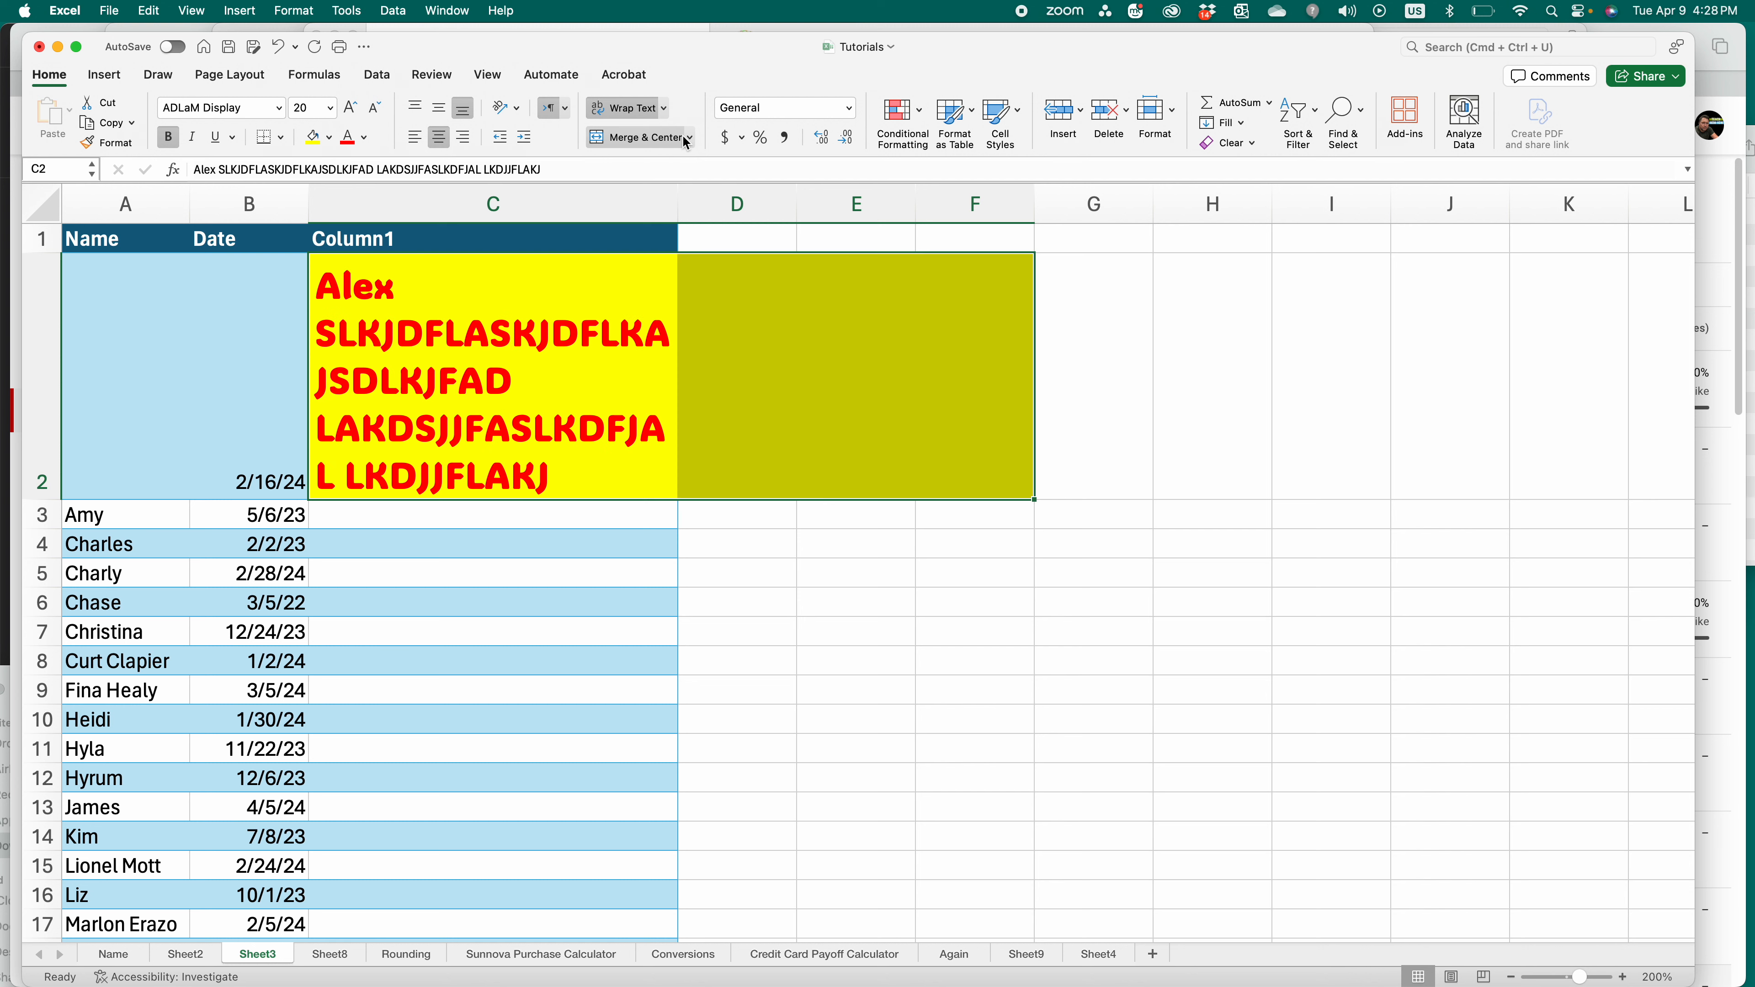
- Apply Merge Across and Merge Cells to C2:F2, and unmerge the cells again
left_click(688, 138)
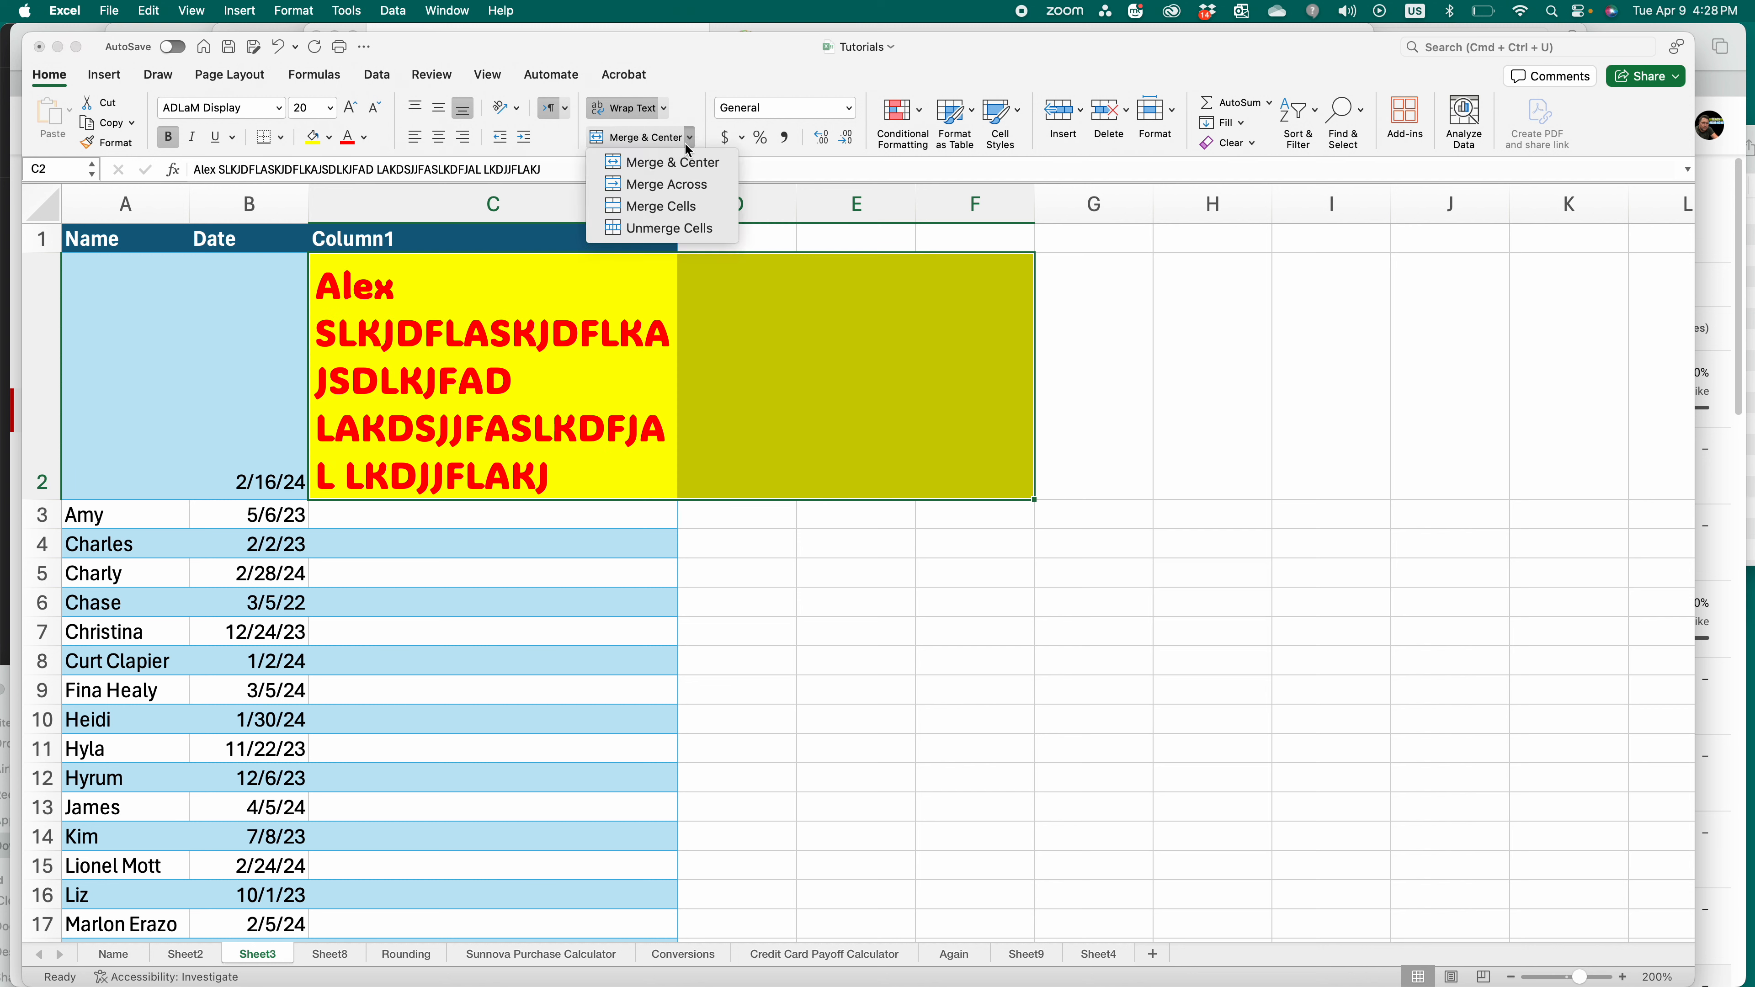
left_click(693, 185)
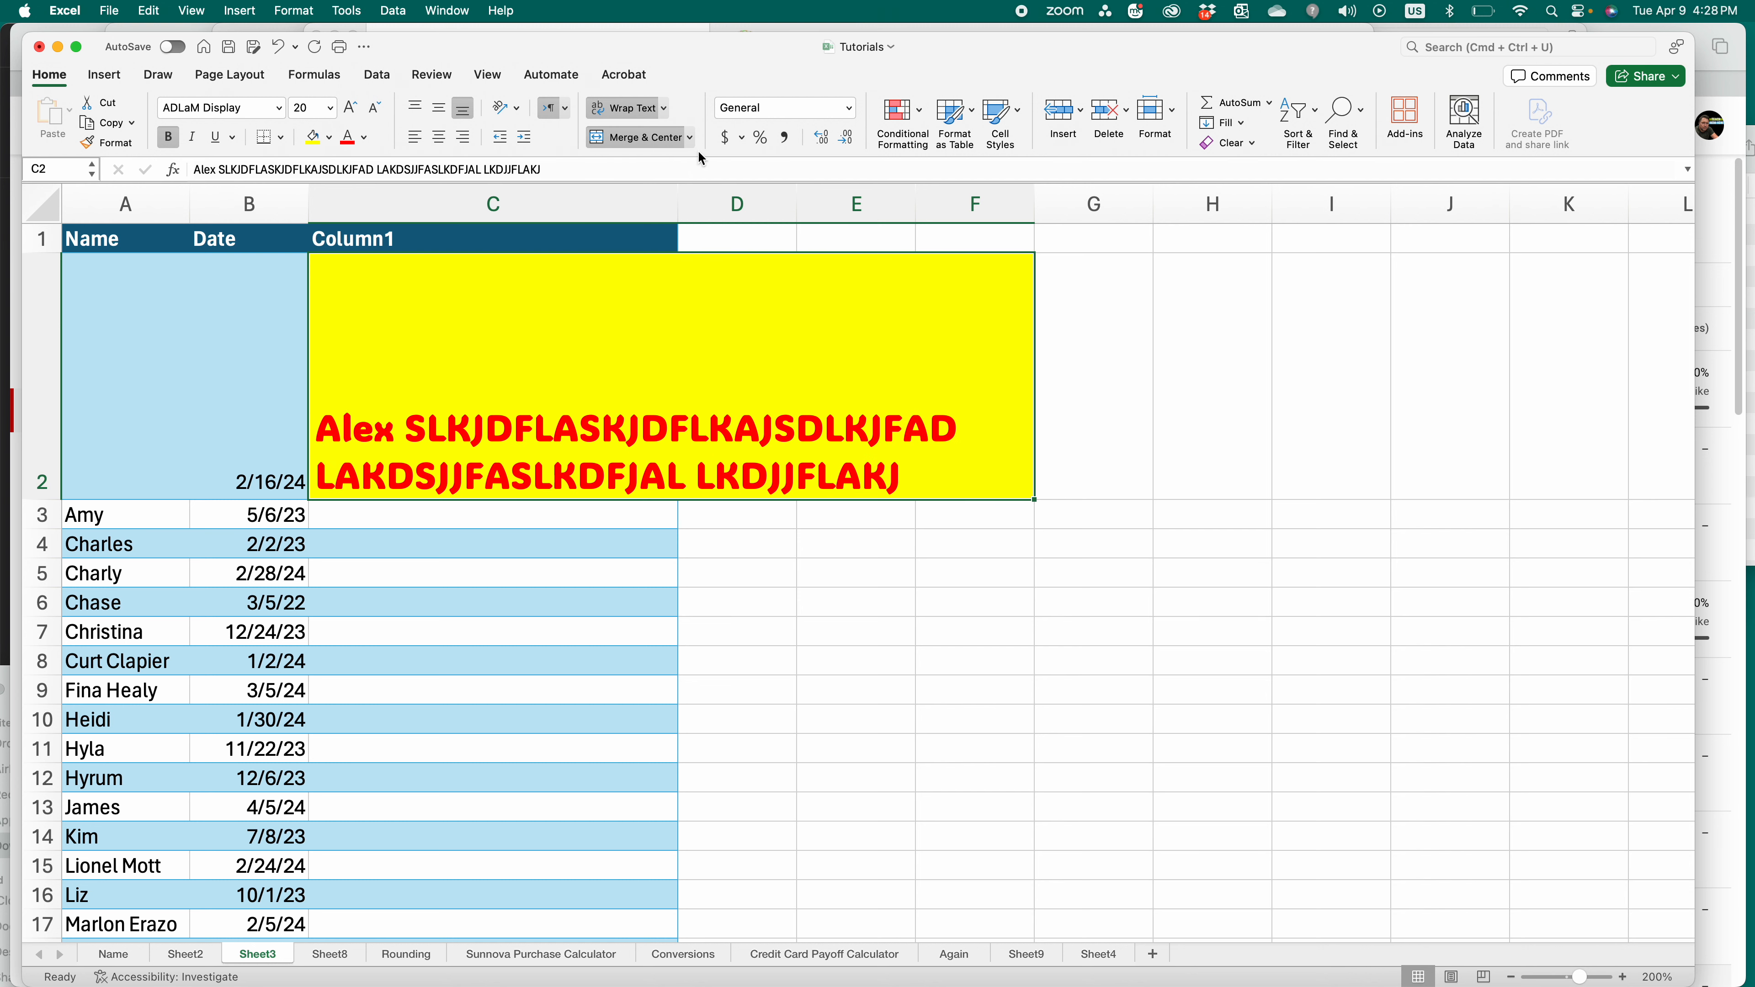
left_click(690, 138)
left_click(678, 208)
left_click(690, 138)
left_click(682, 231)
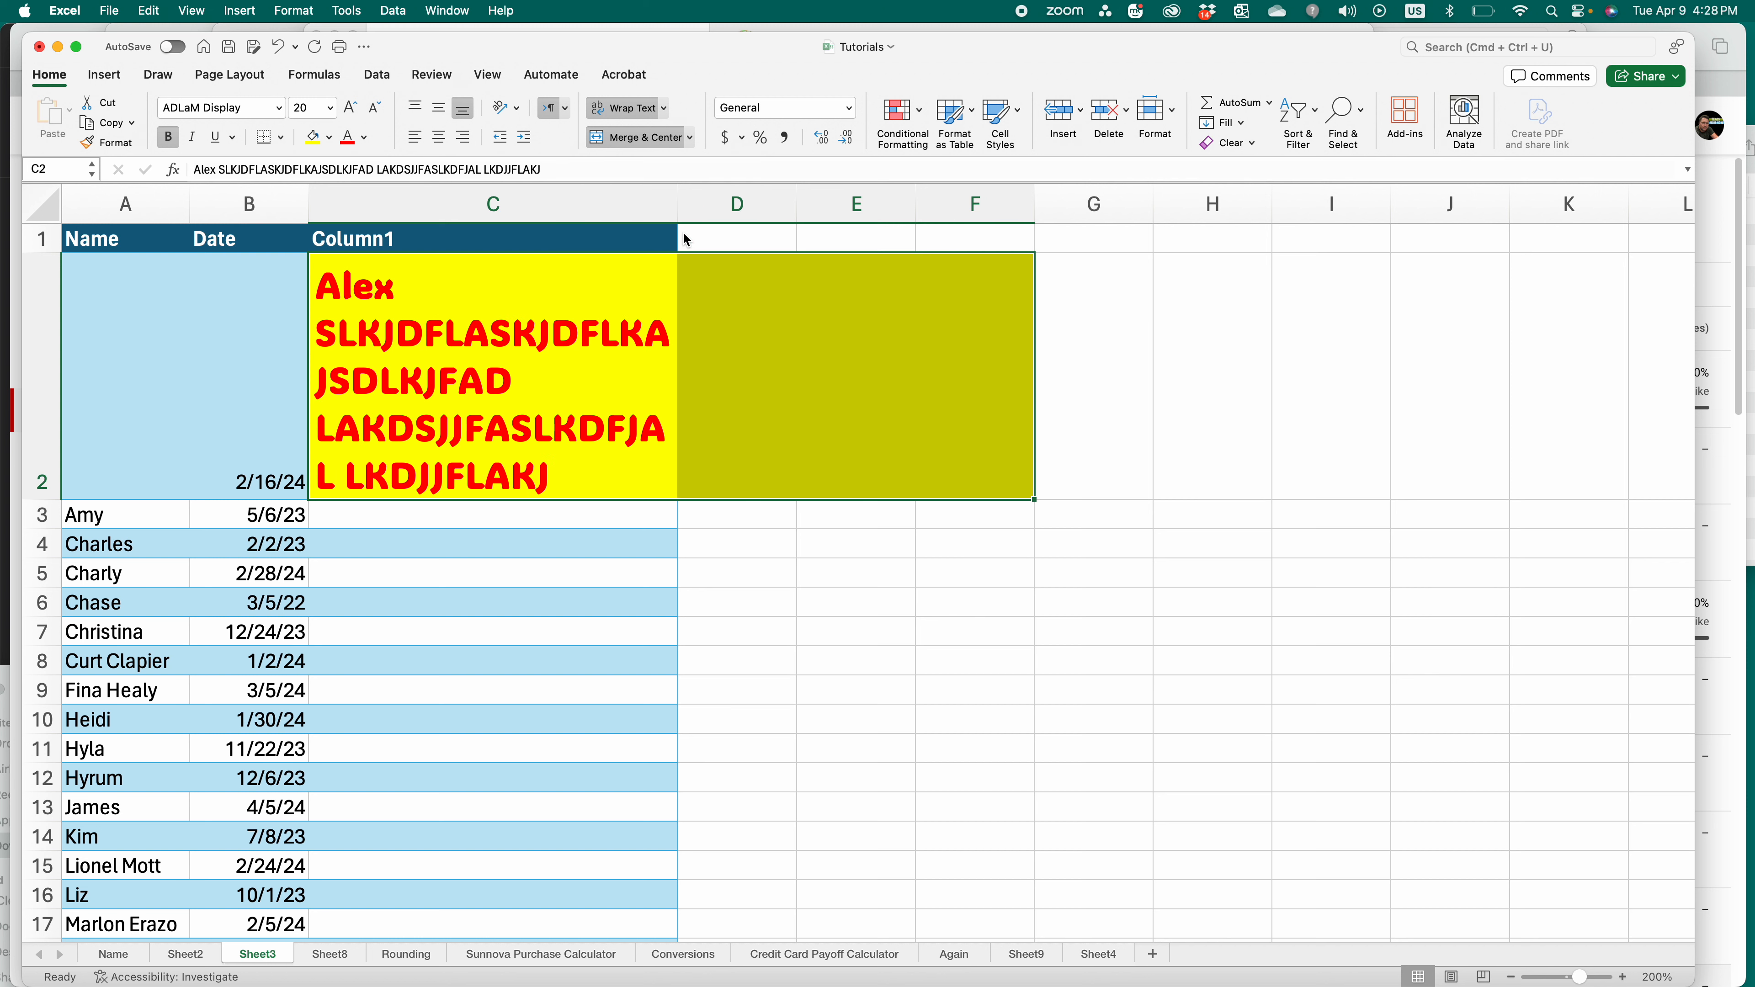
left_click(718, 428)
left_click(576, 439)
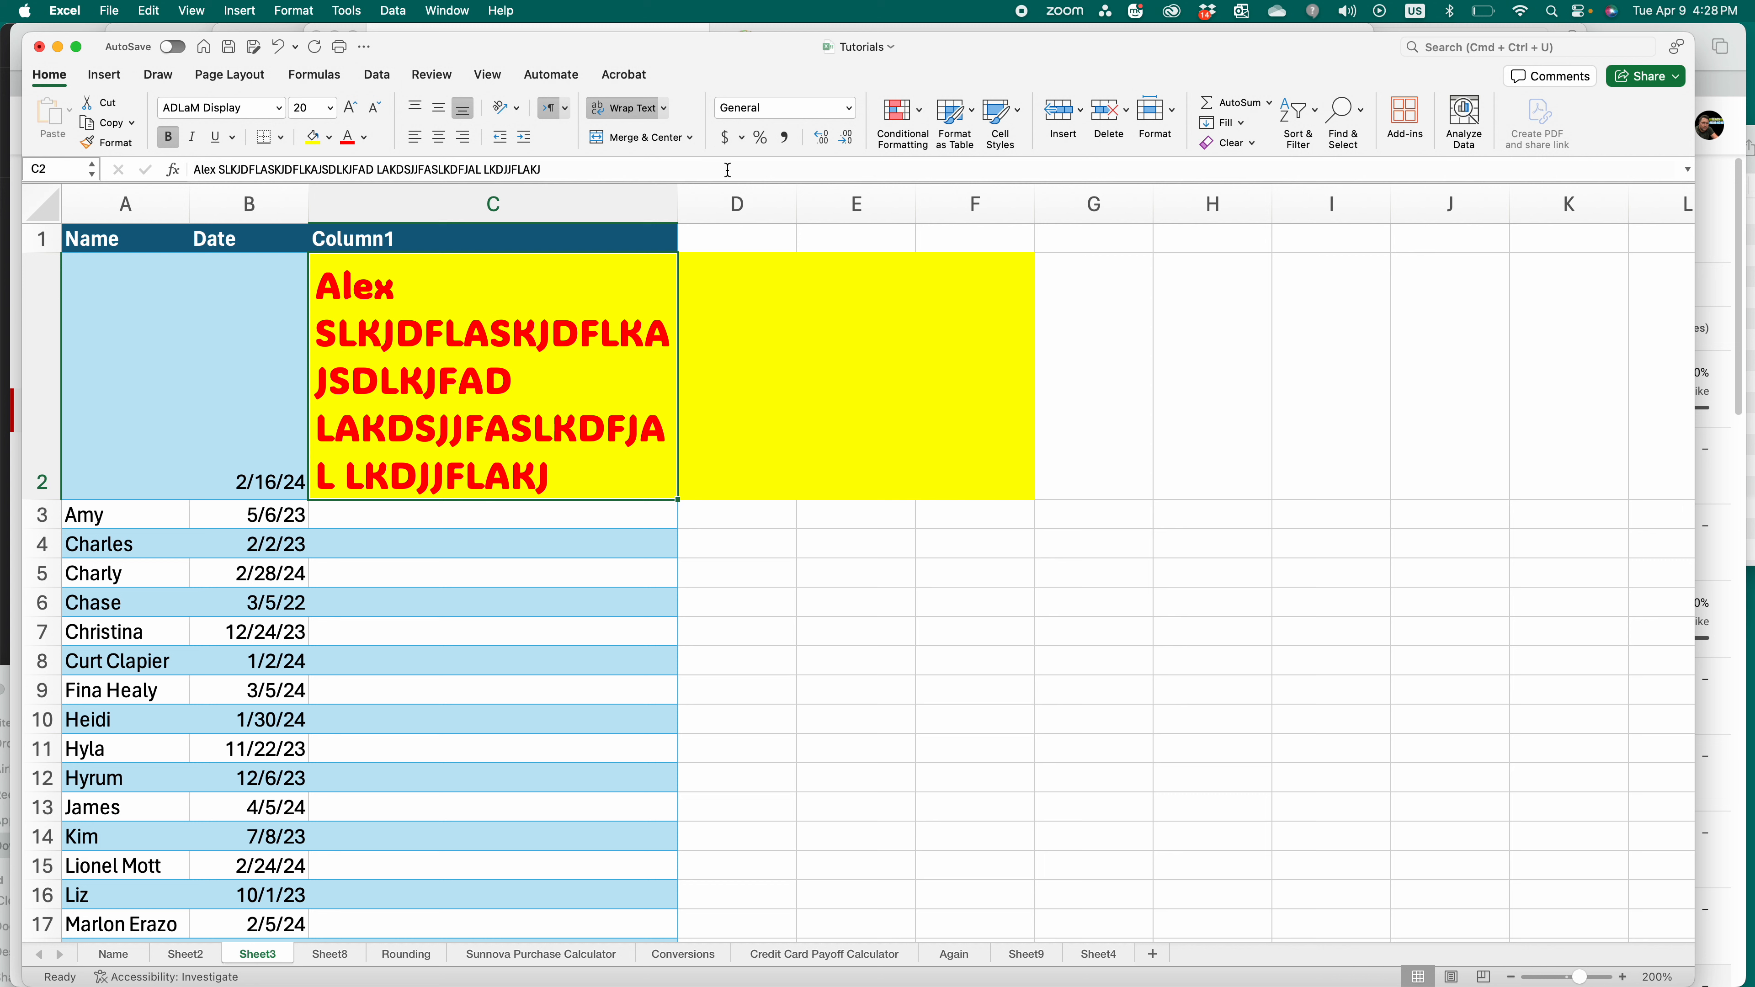
- Enter 5000 in cell D2 and apply the dollar accounting number format to it
left_click(745, 323)
type("5000")
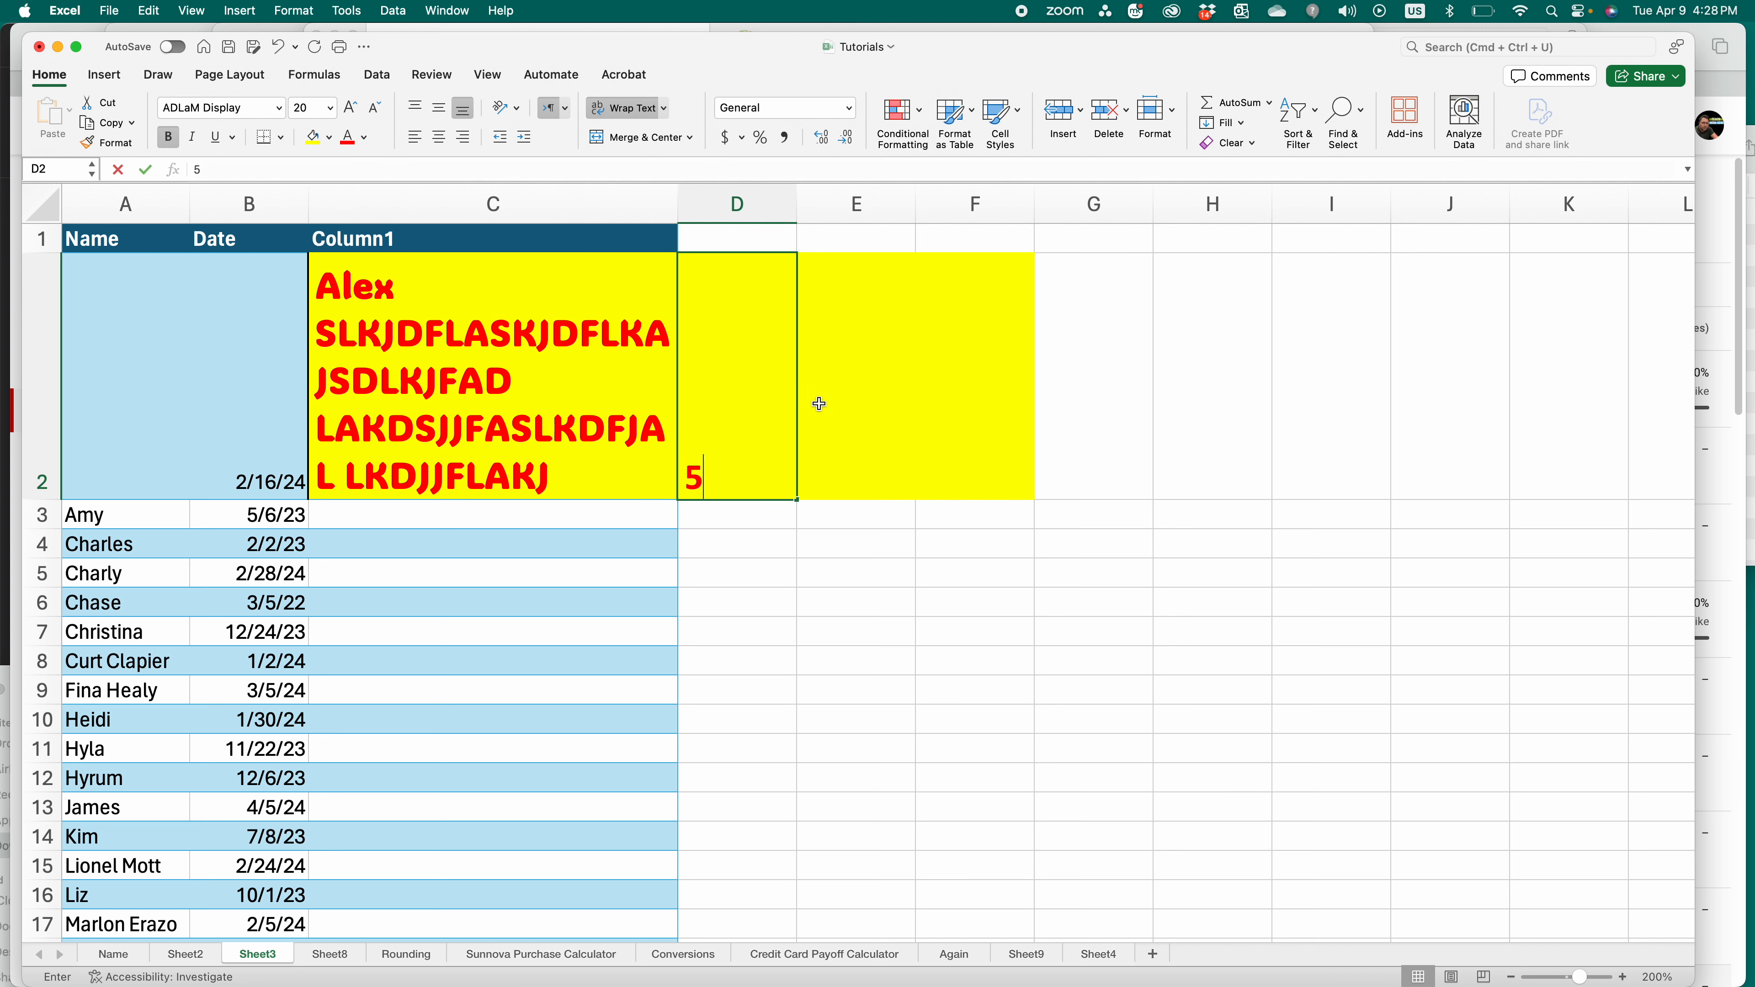
left_click(804, 540)
left_click(765, 443)
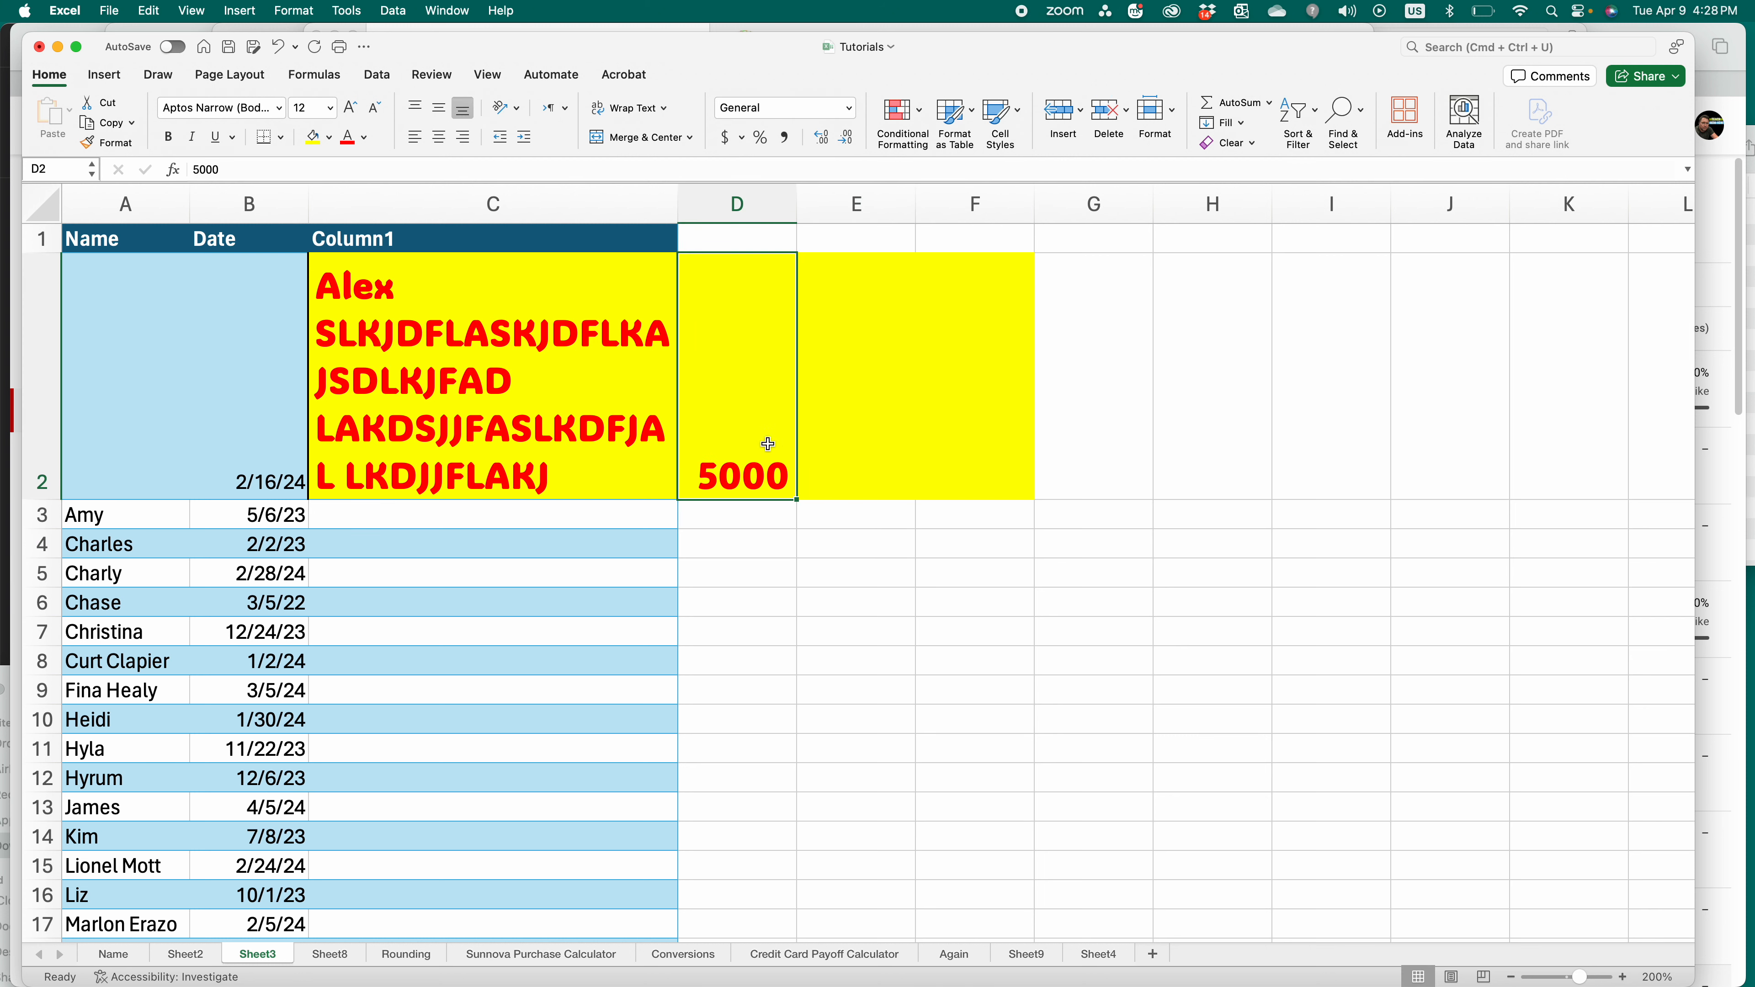
left_click(726, 139)
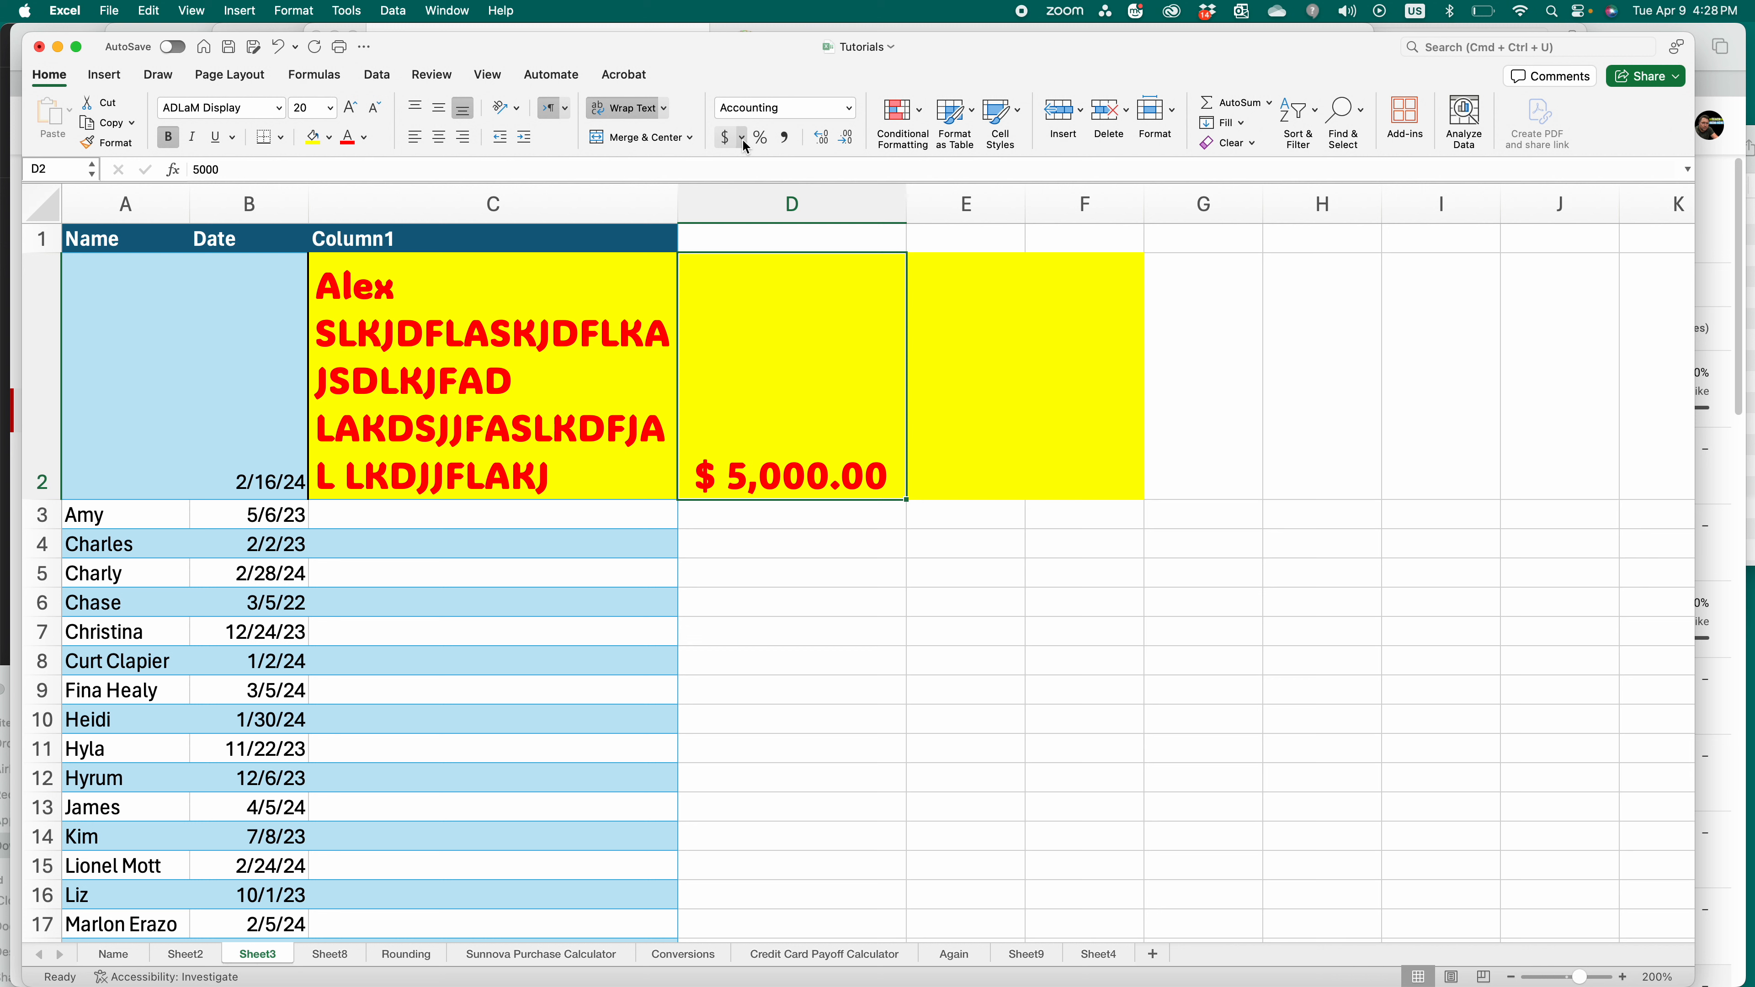
- Switch cell D2 to the percentage format and replace its value with 5%
left_click(760, 140)
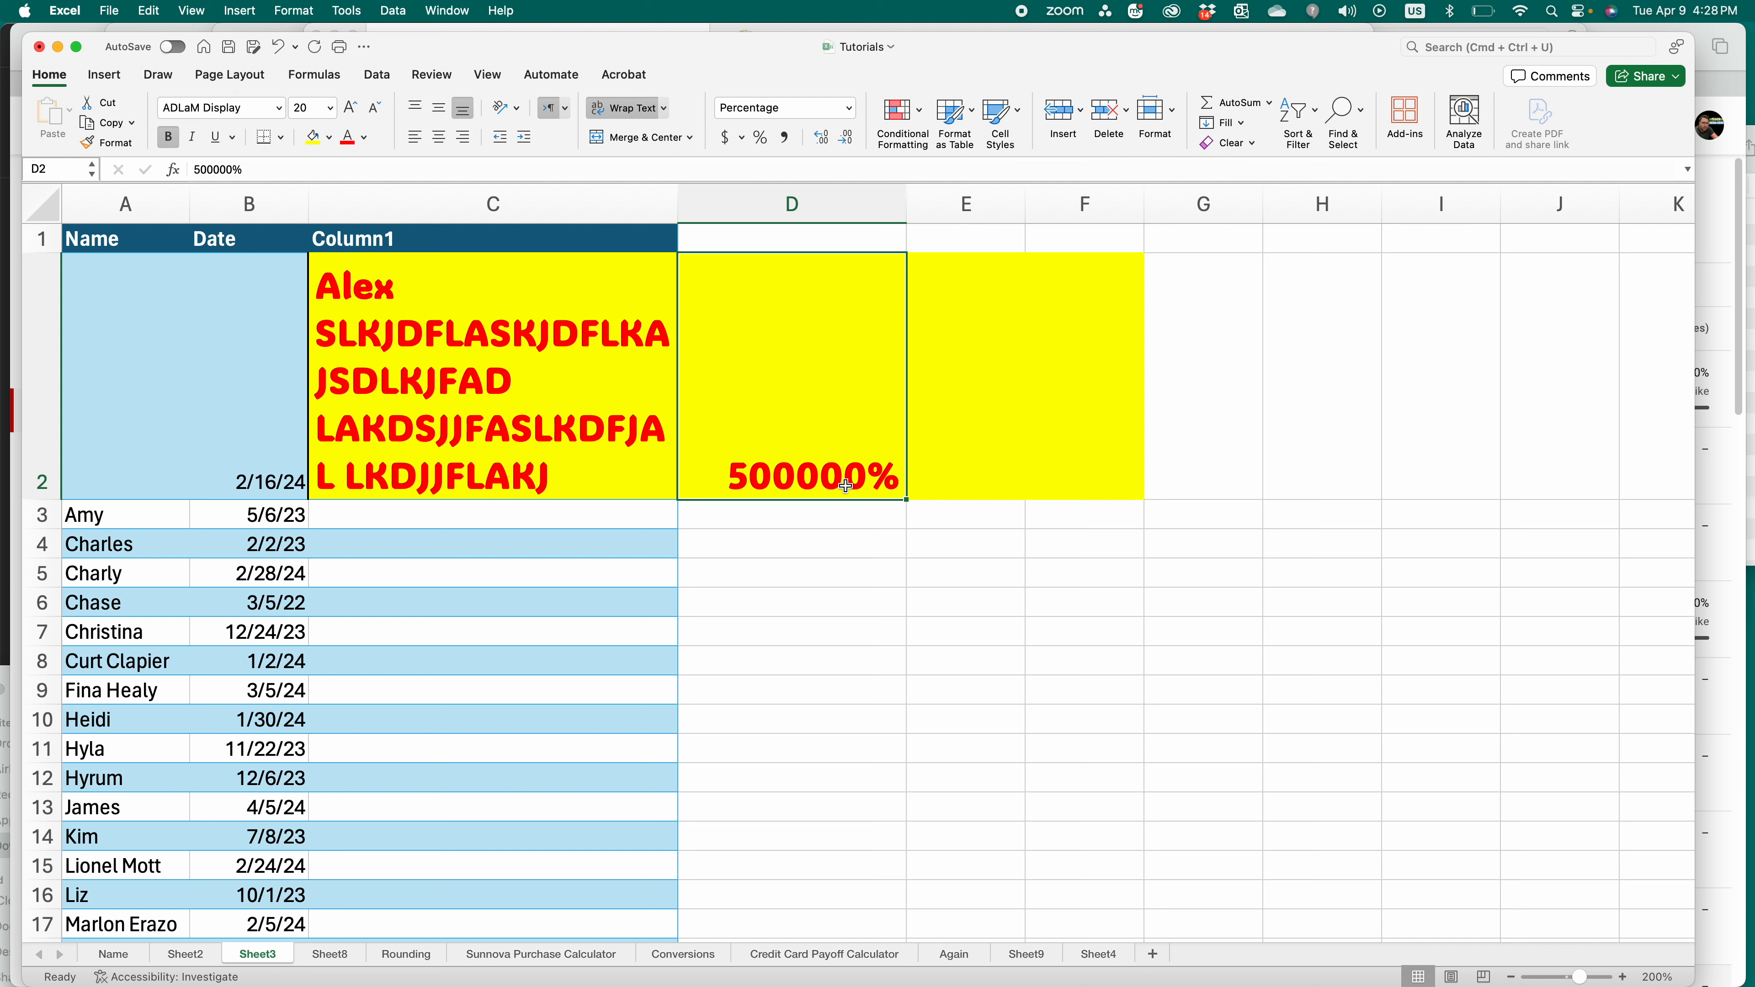
type("5")
key("Return")
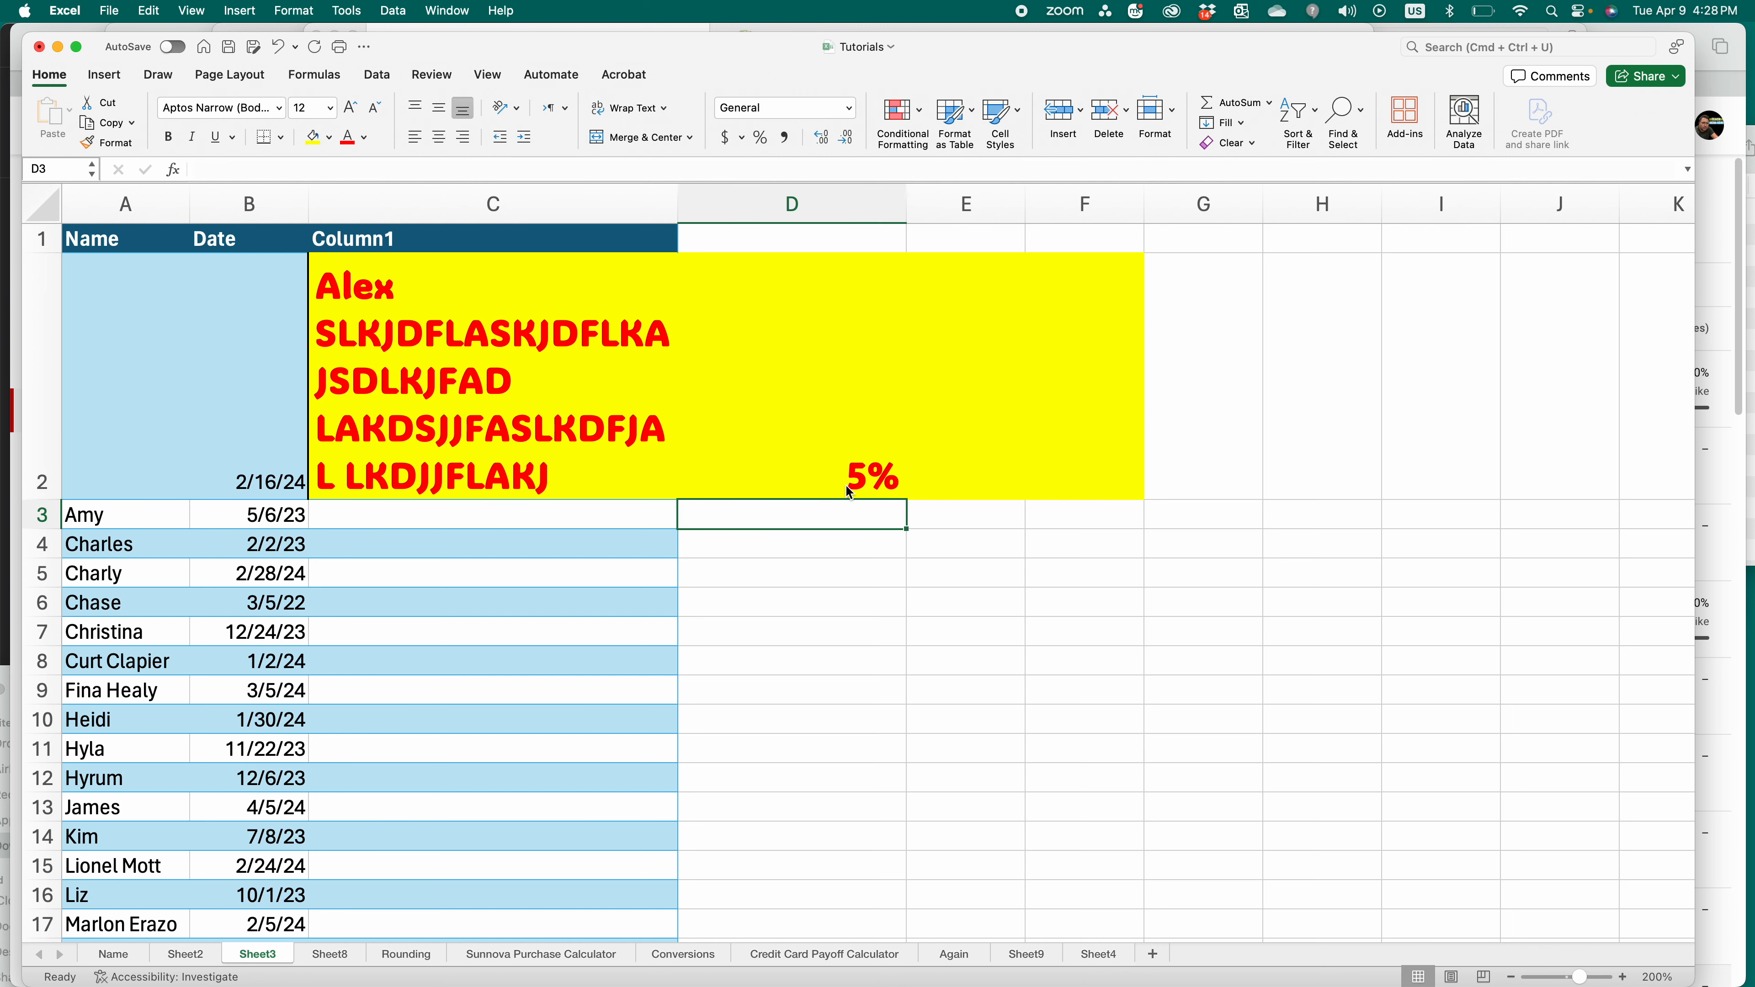
- Apply the $ English (United States) accounting format to cell D2
left_click(812, 419)
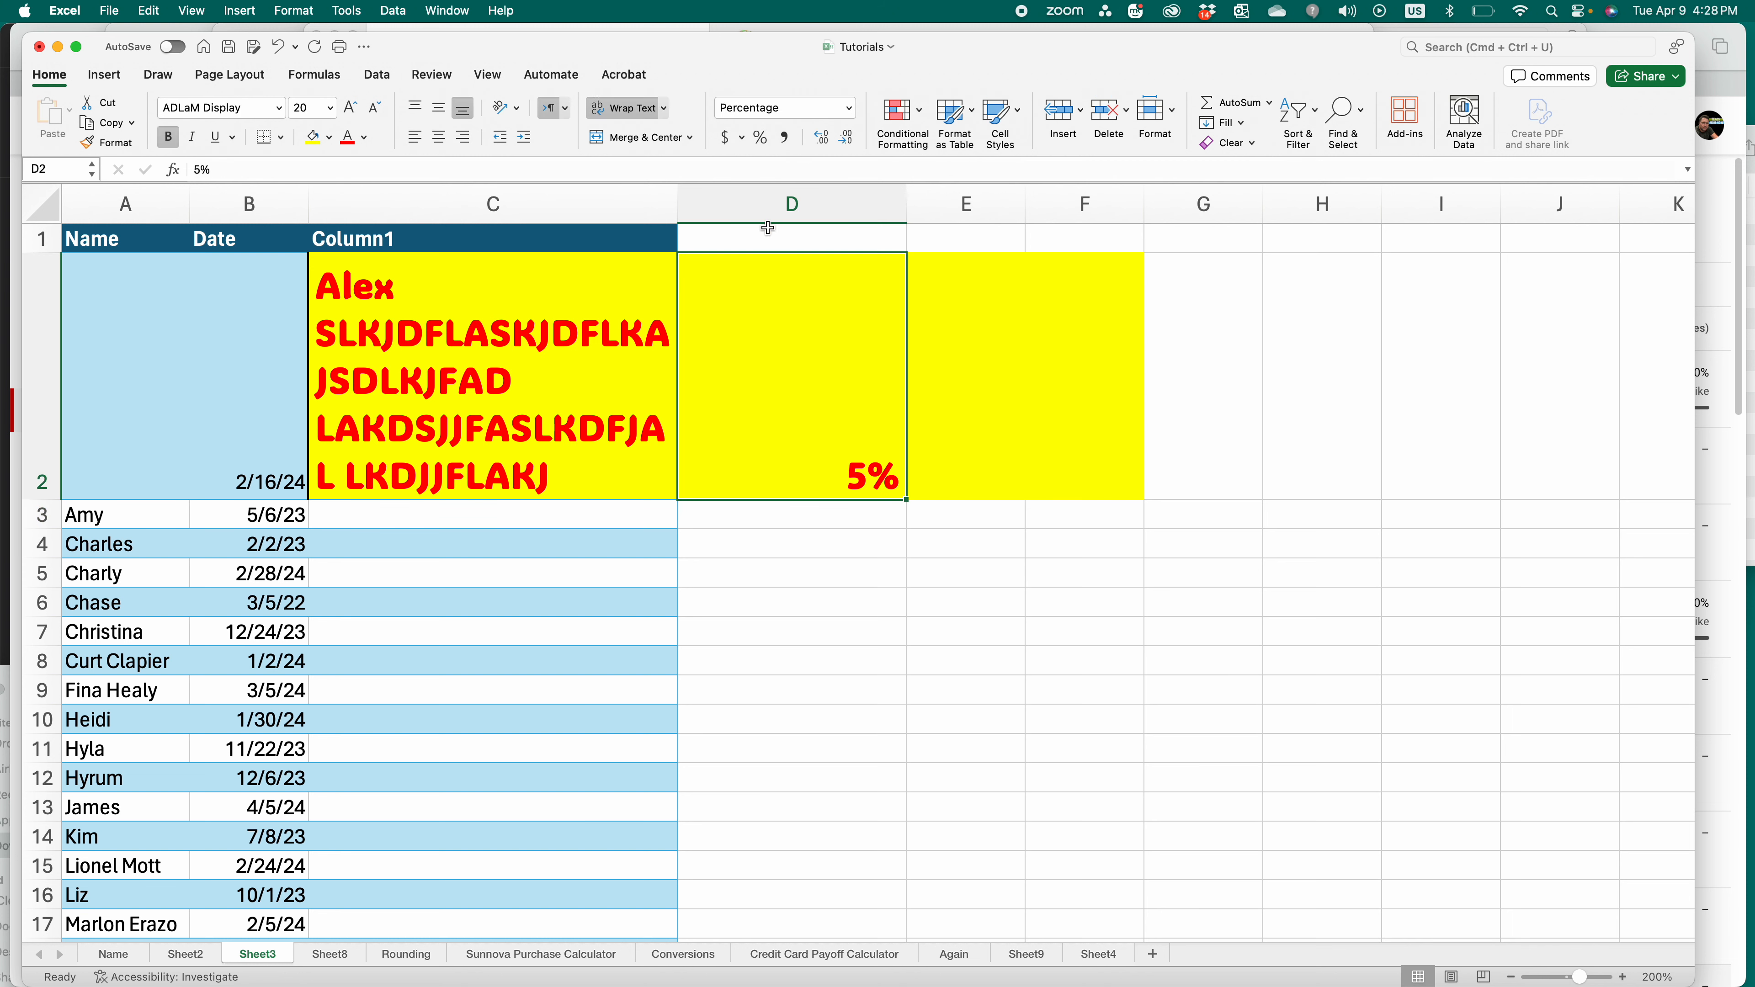
left_click(741, 136)
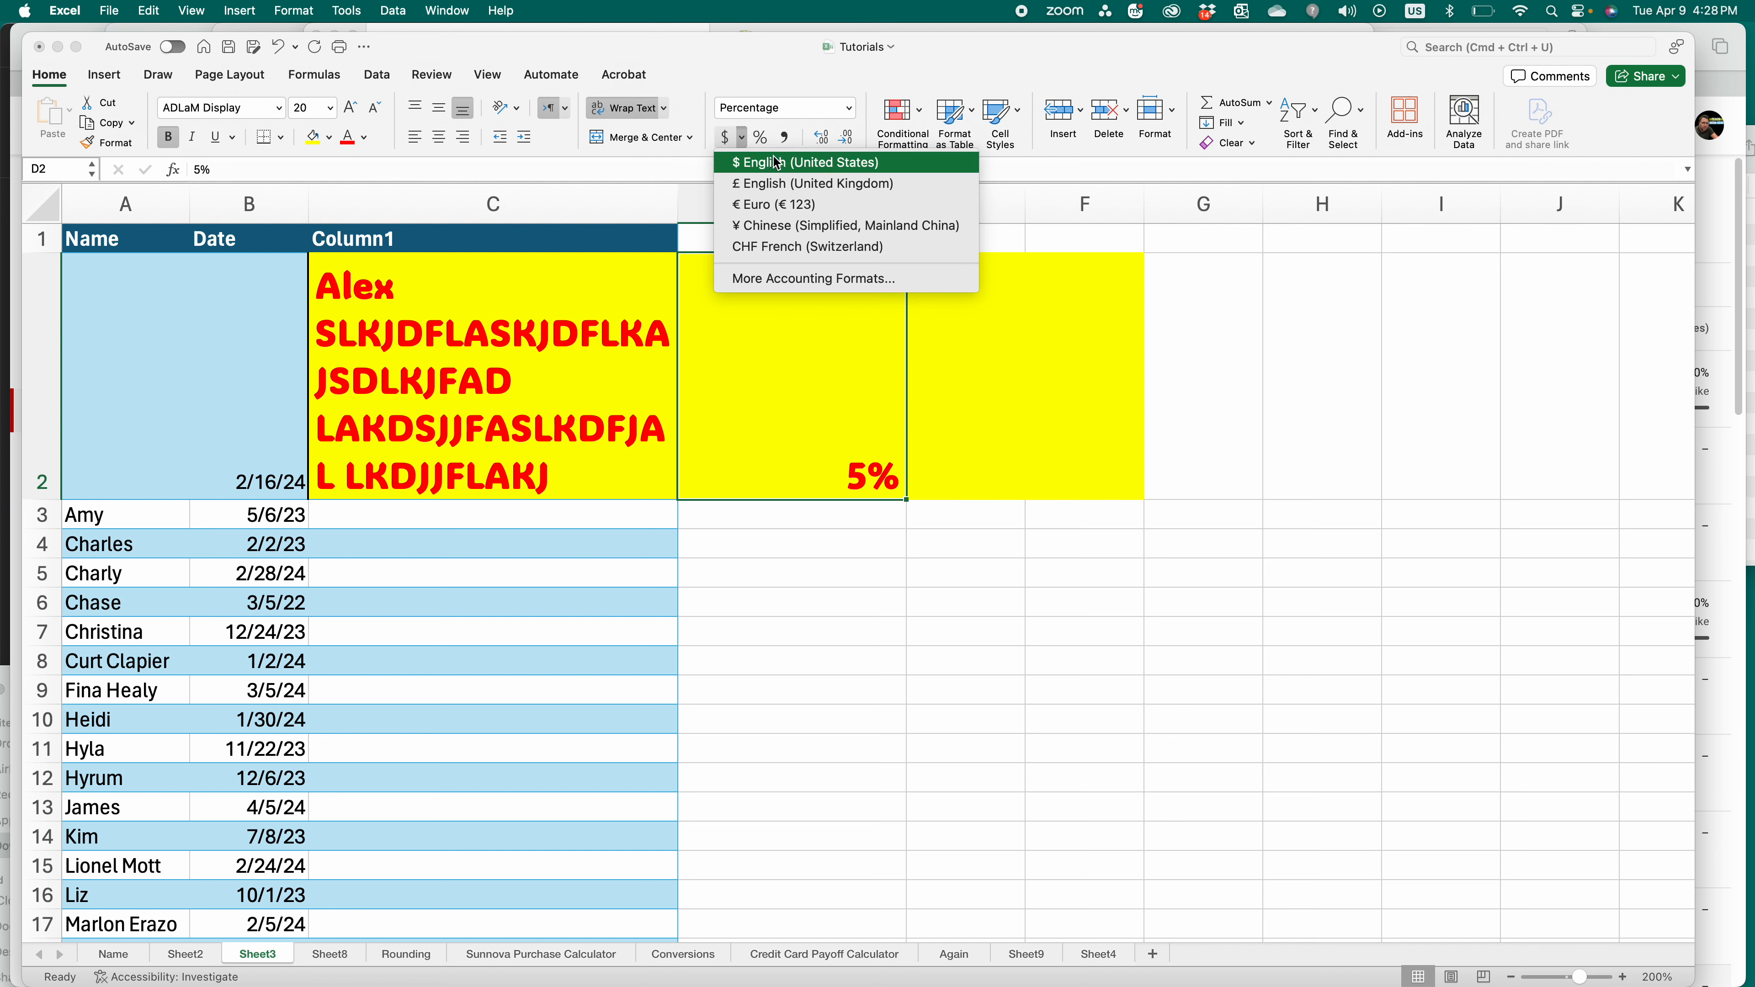
left_click(787, 162)
- Review the additional accounting formats and number categories for cell D2, and close the dialog without changes
left_click(742, 138)
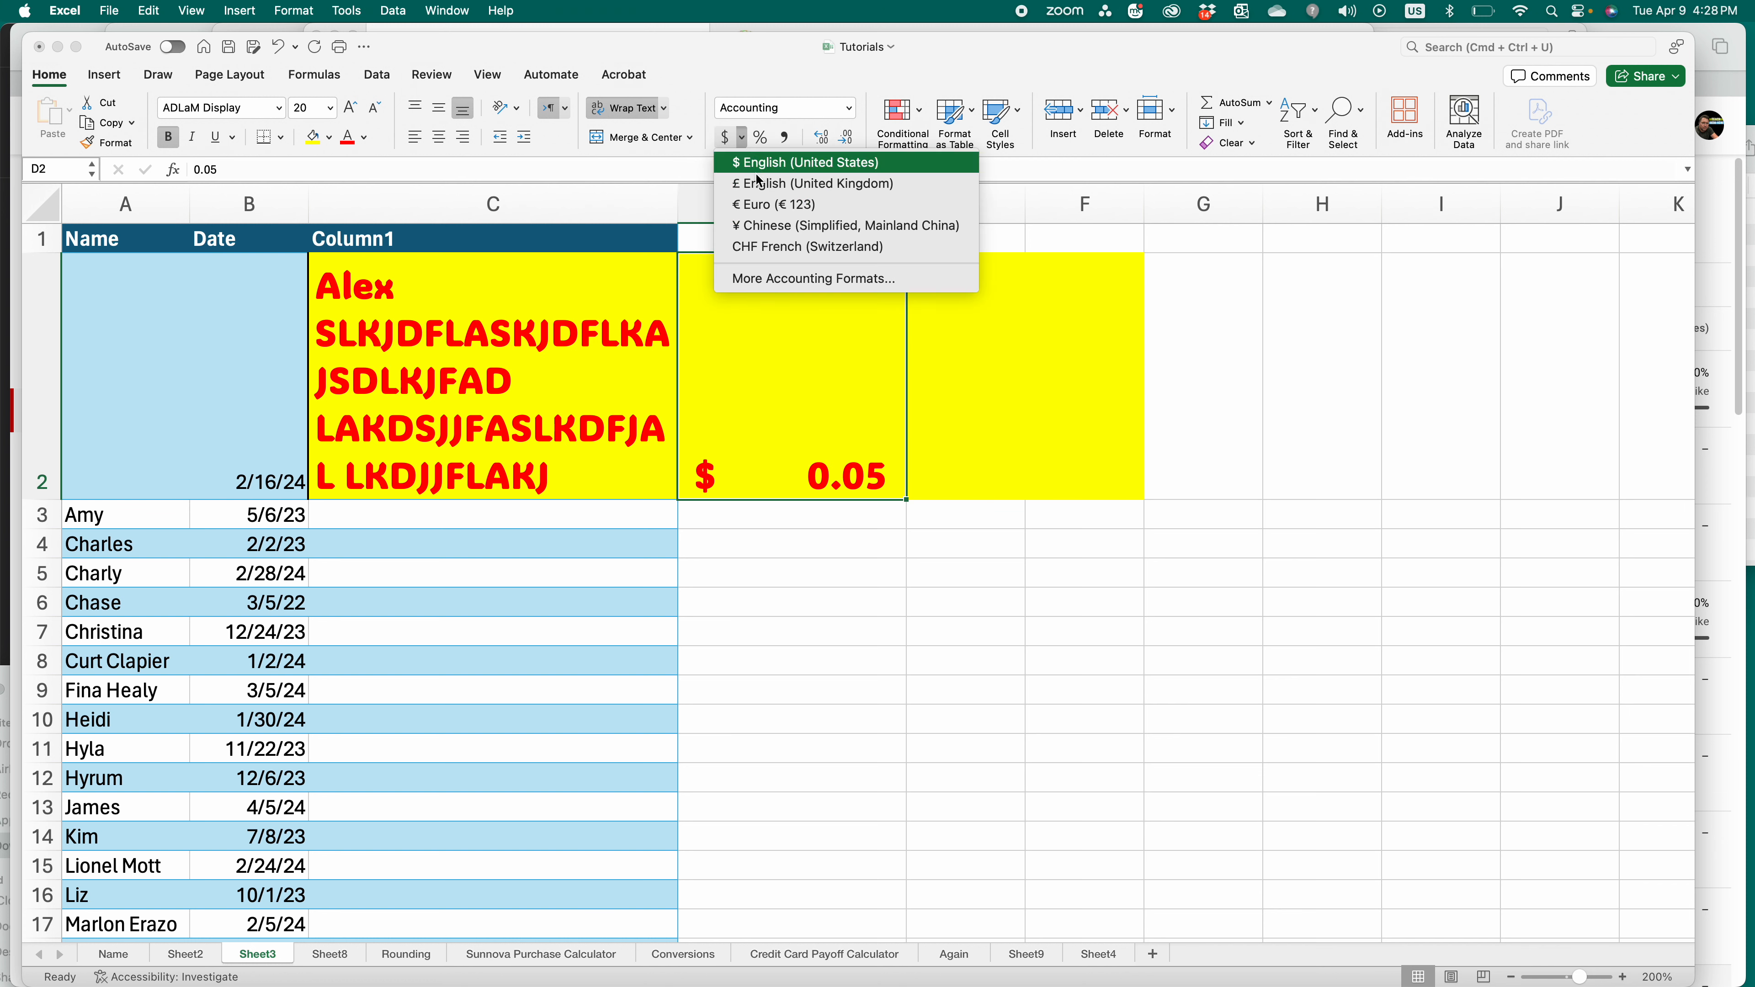
left_click(815, 280)
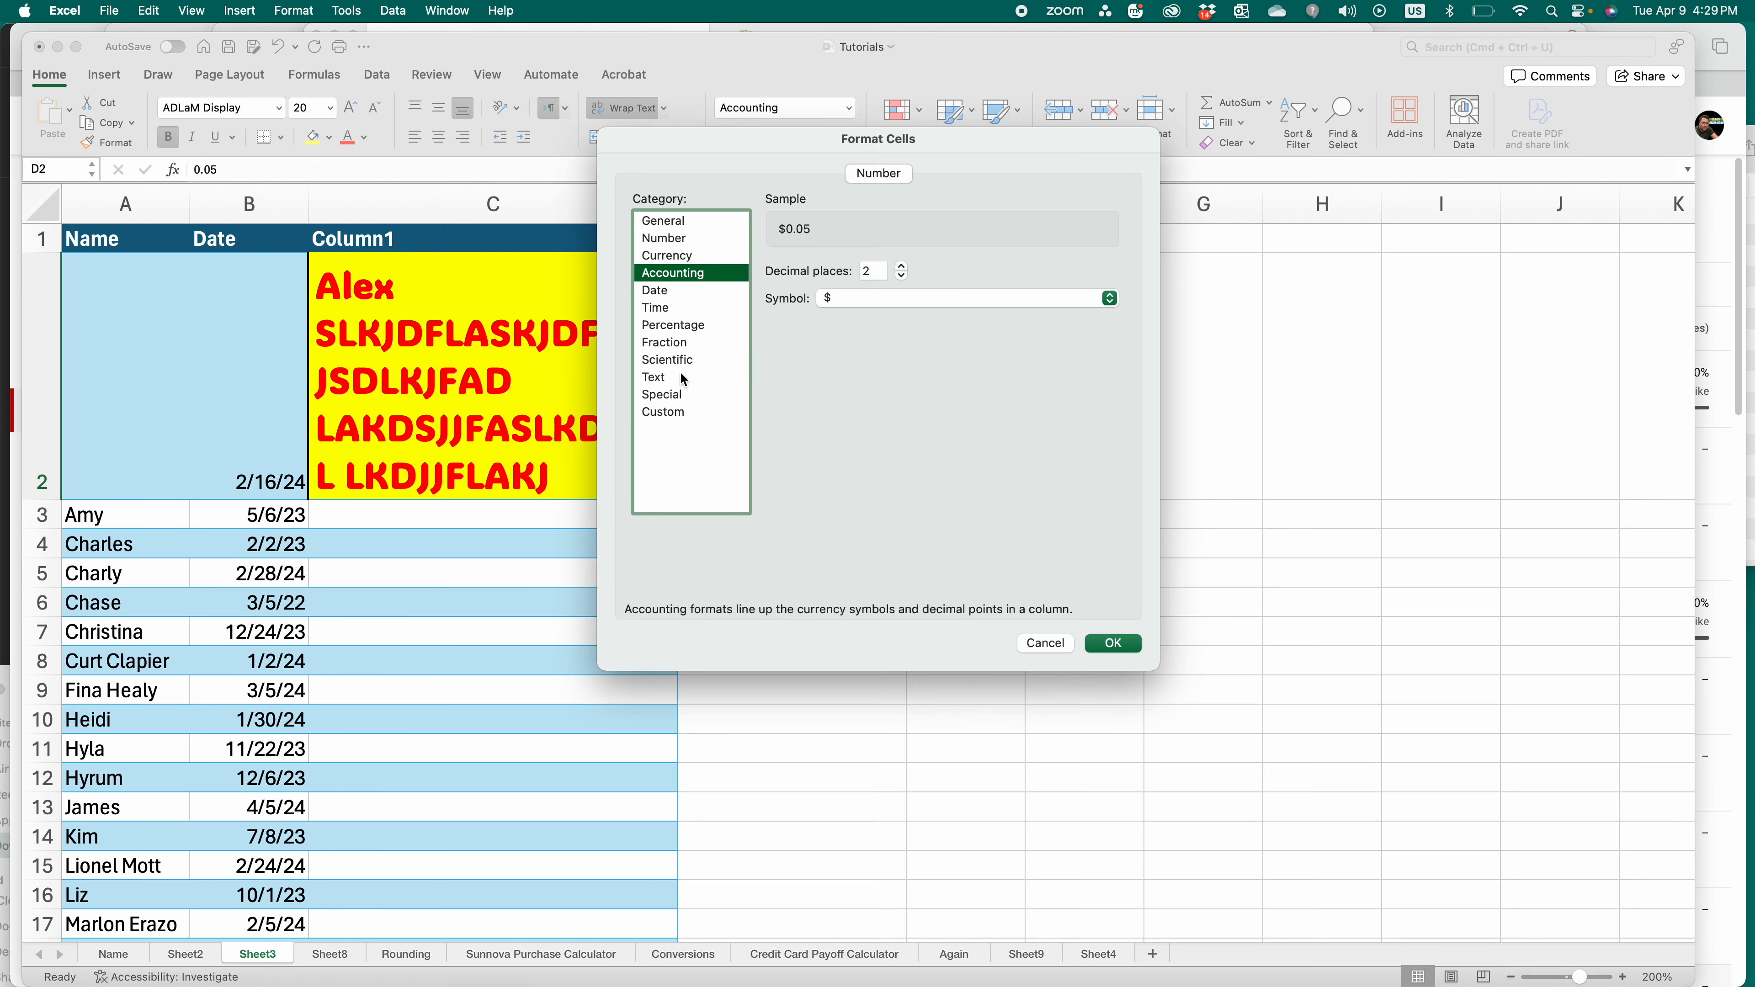
left_click(1054, 649)
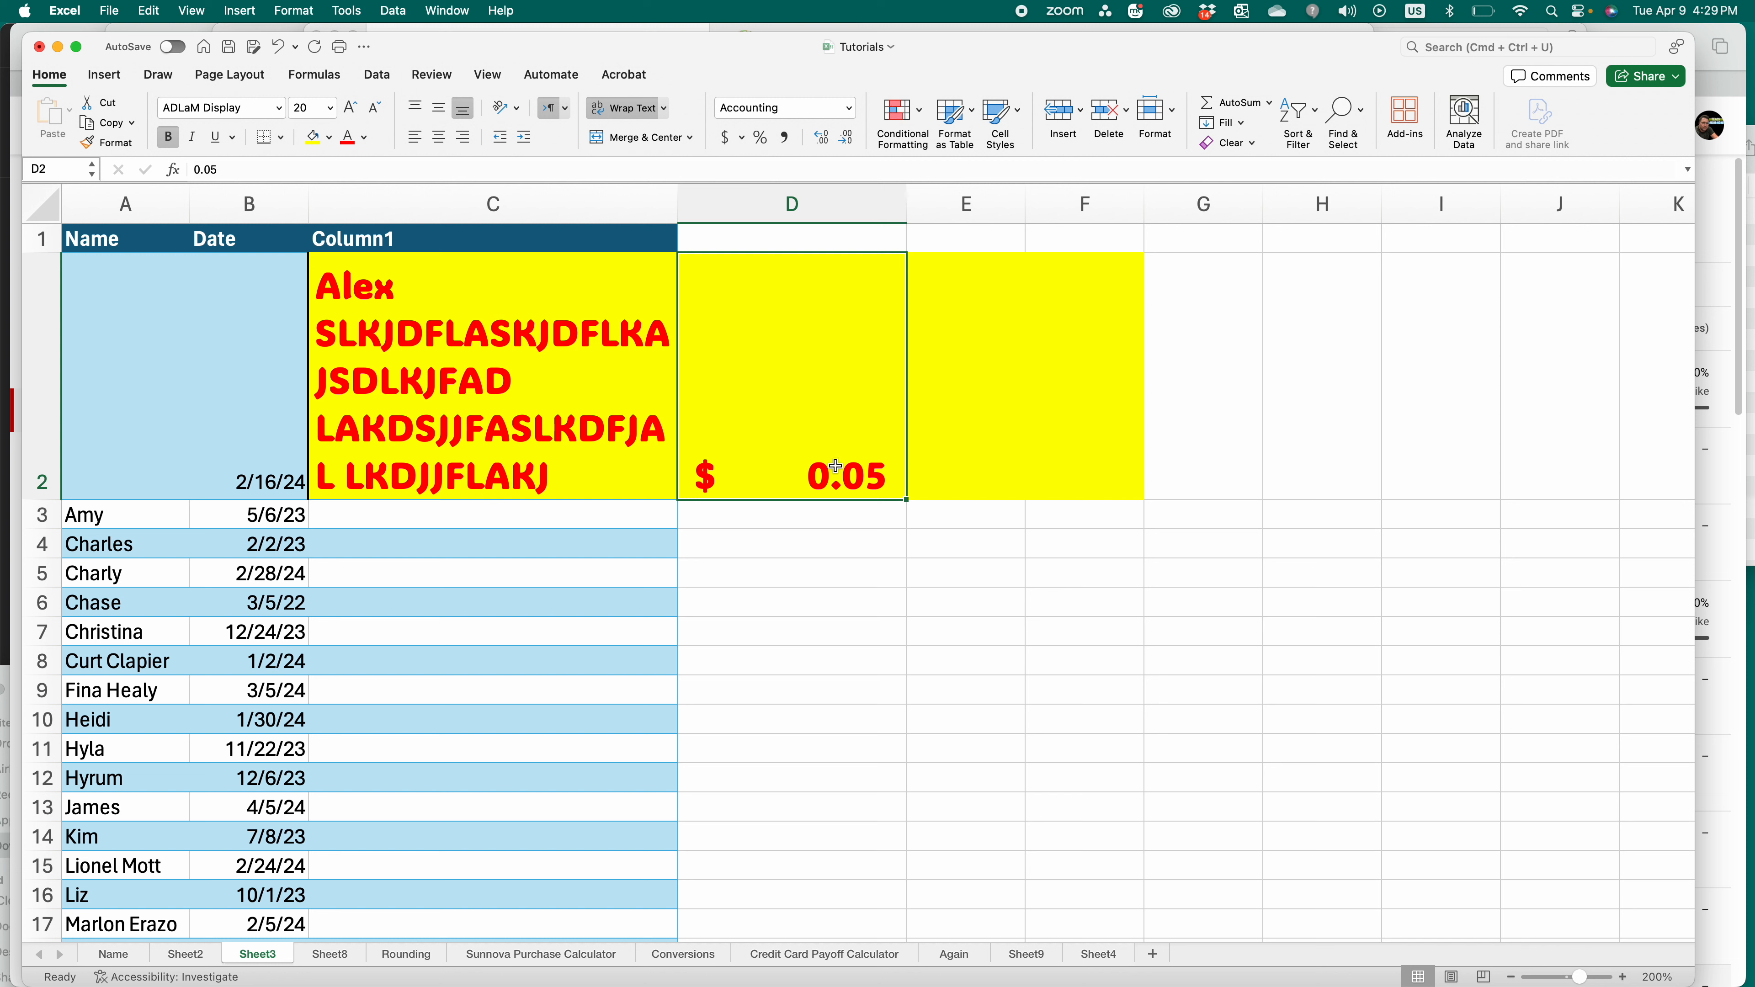
left_click(908, 121)
left_click(809, 453)
double_click(824, 457)
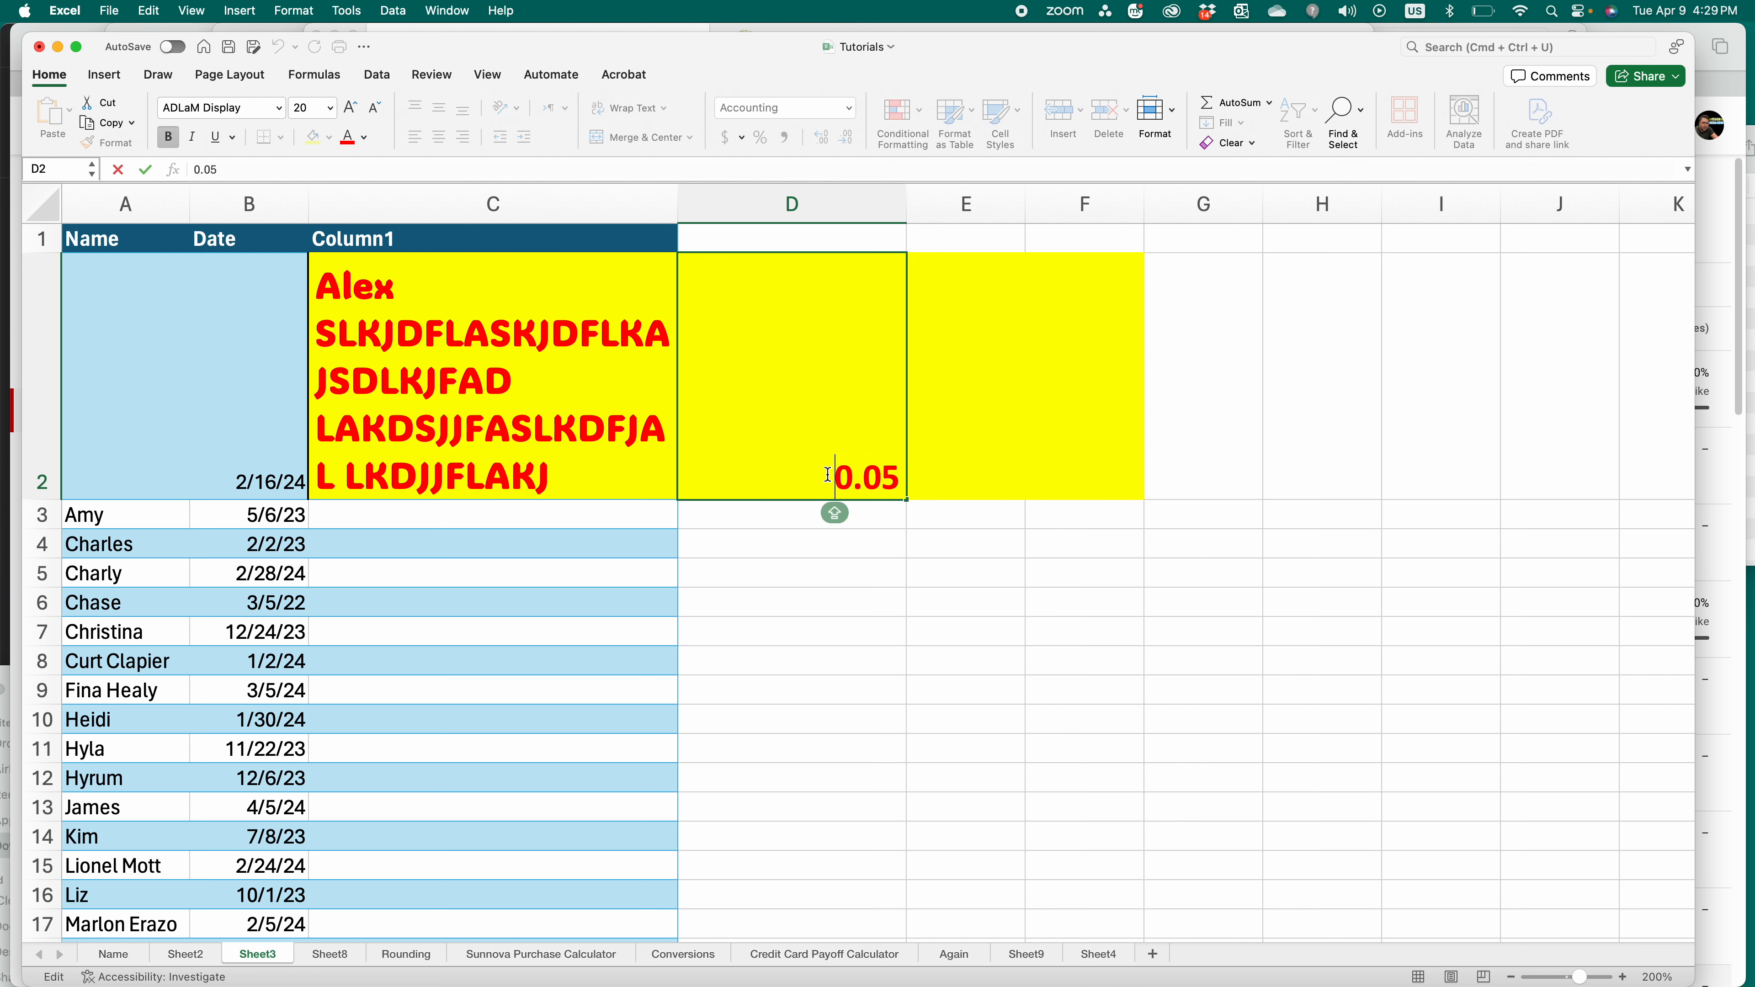
left_click_drag(802, 467, 909, 471)
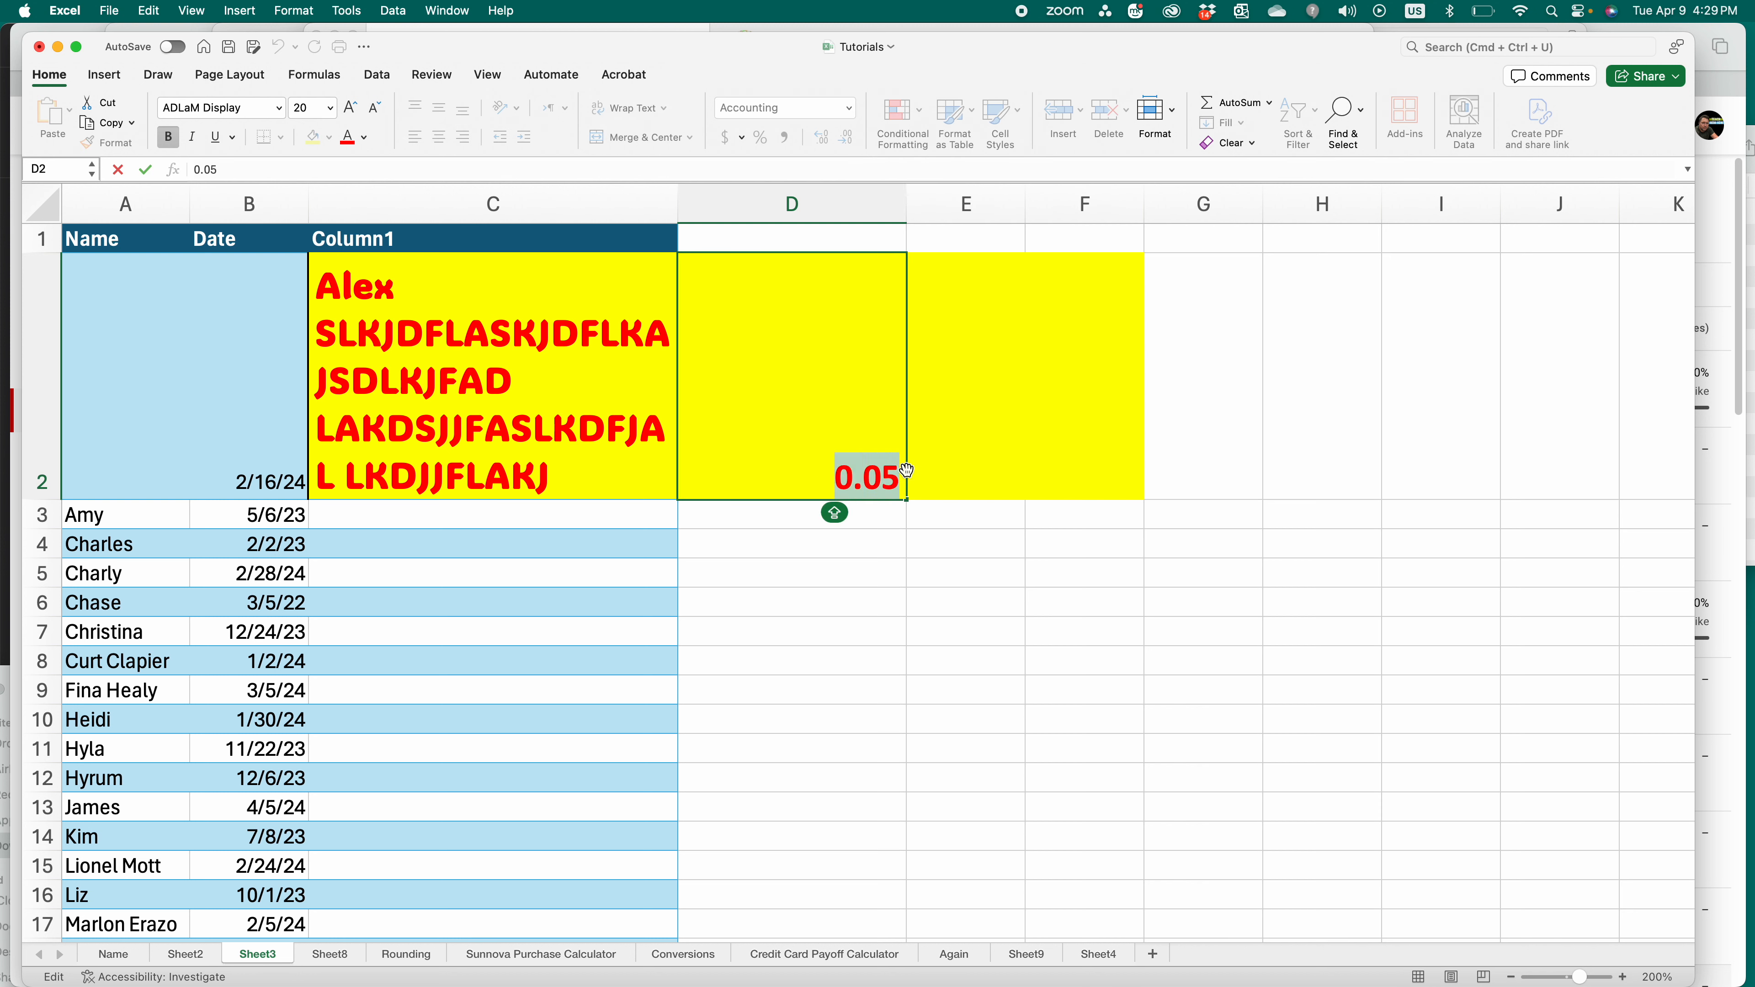
left_click(815, 203)
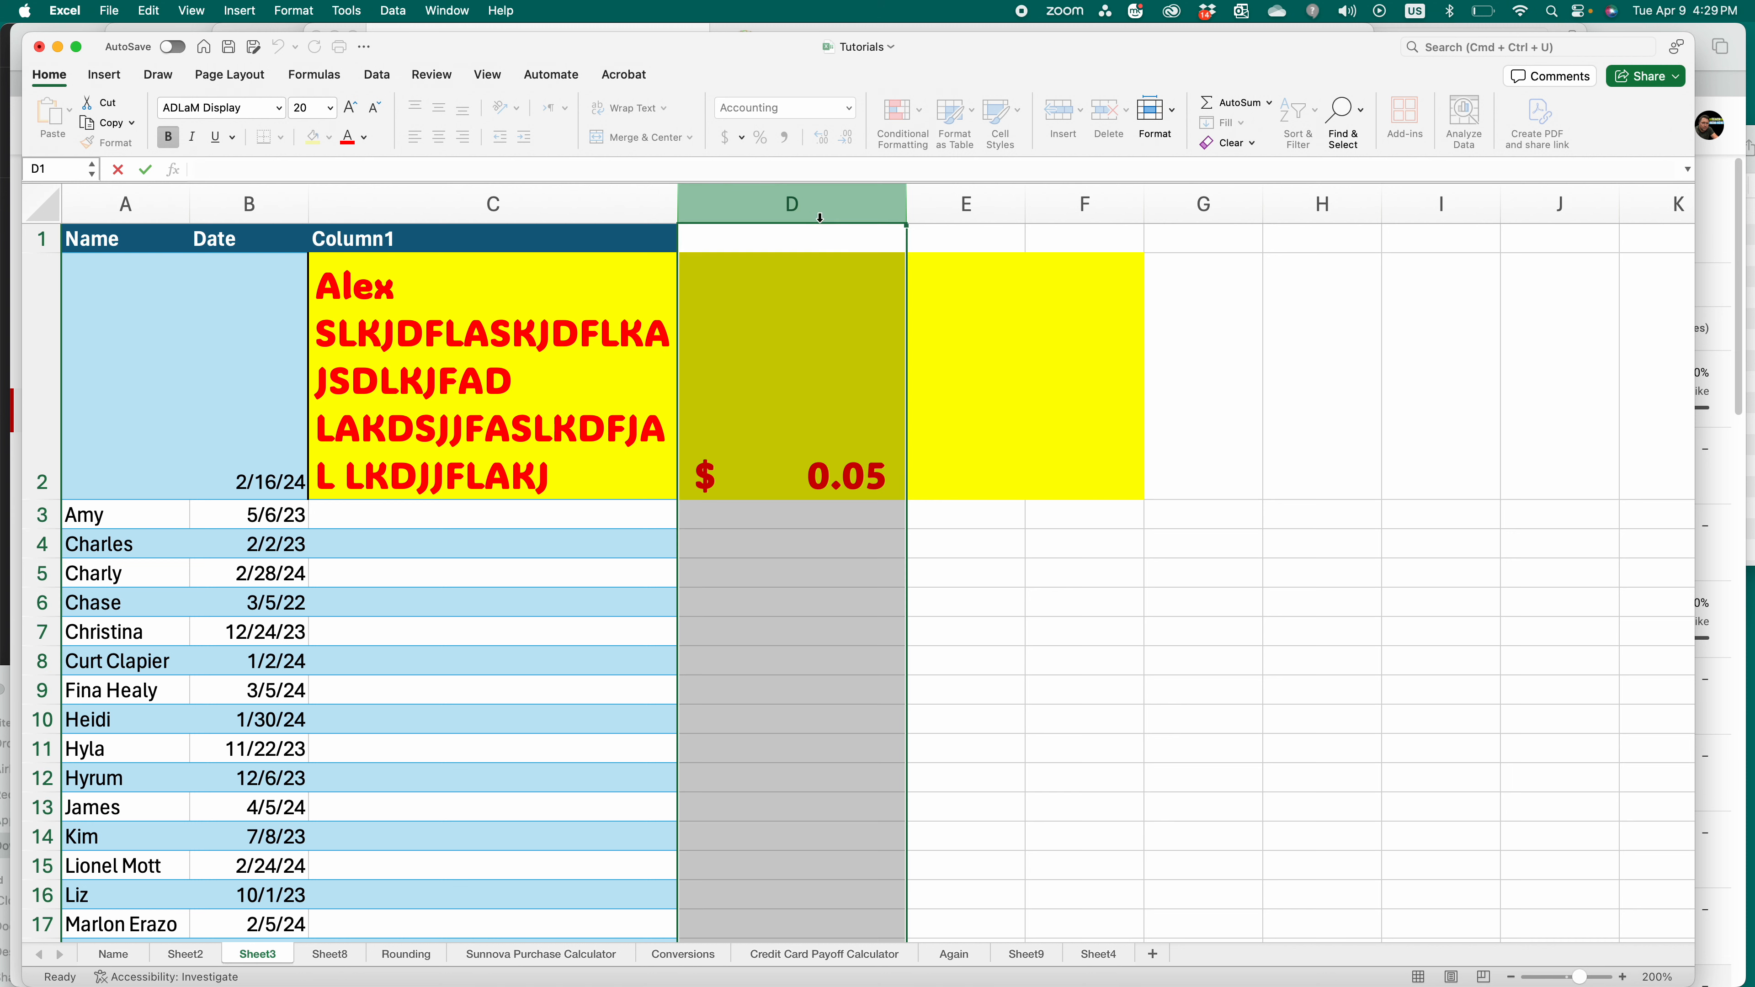
- Enter the column header REVENUE in cell D1
left_click(827, 236)
type("REV")
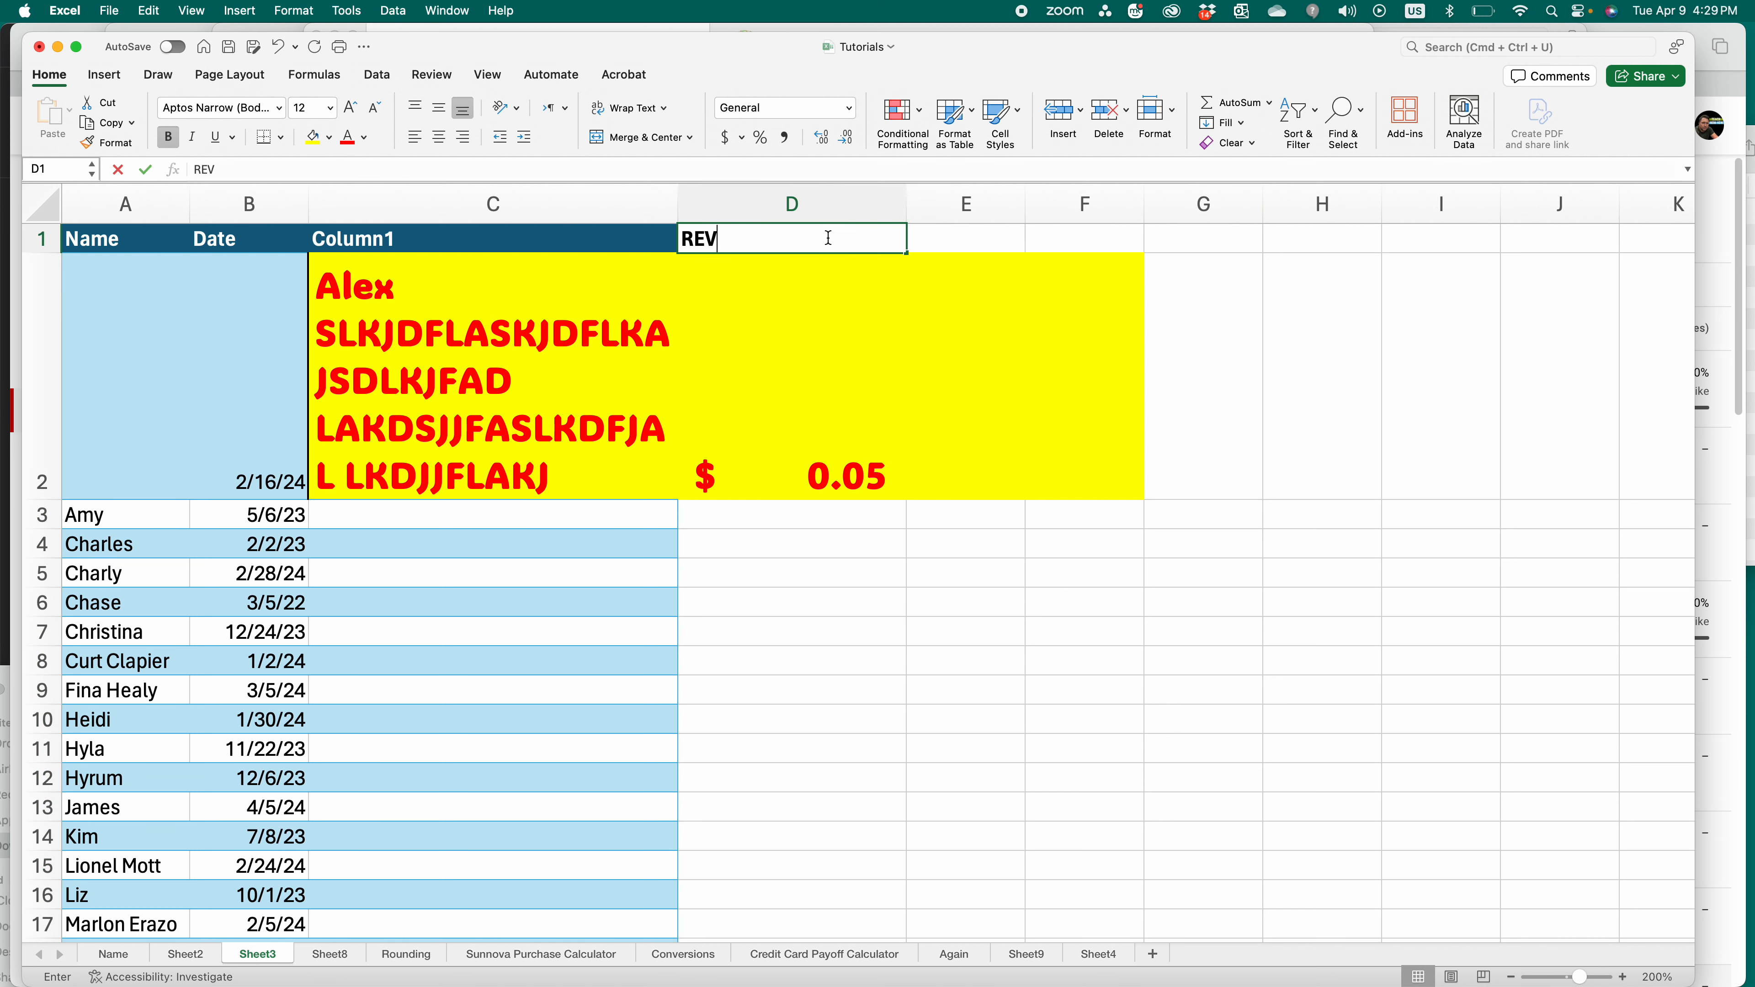
type("ENUE")
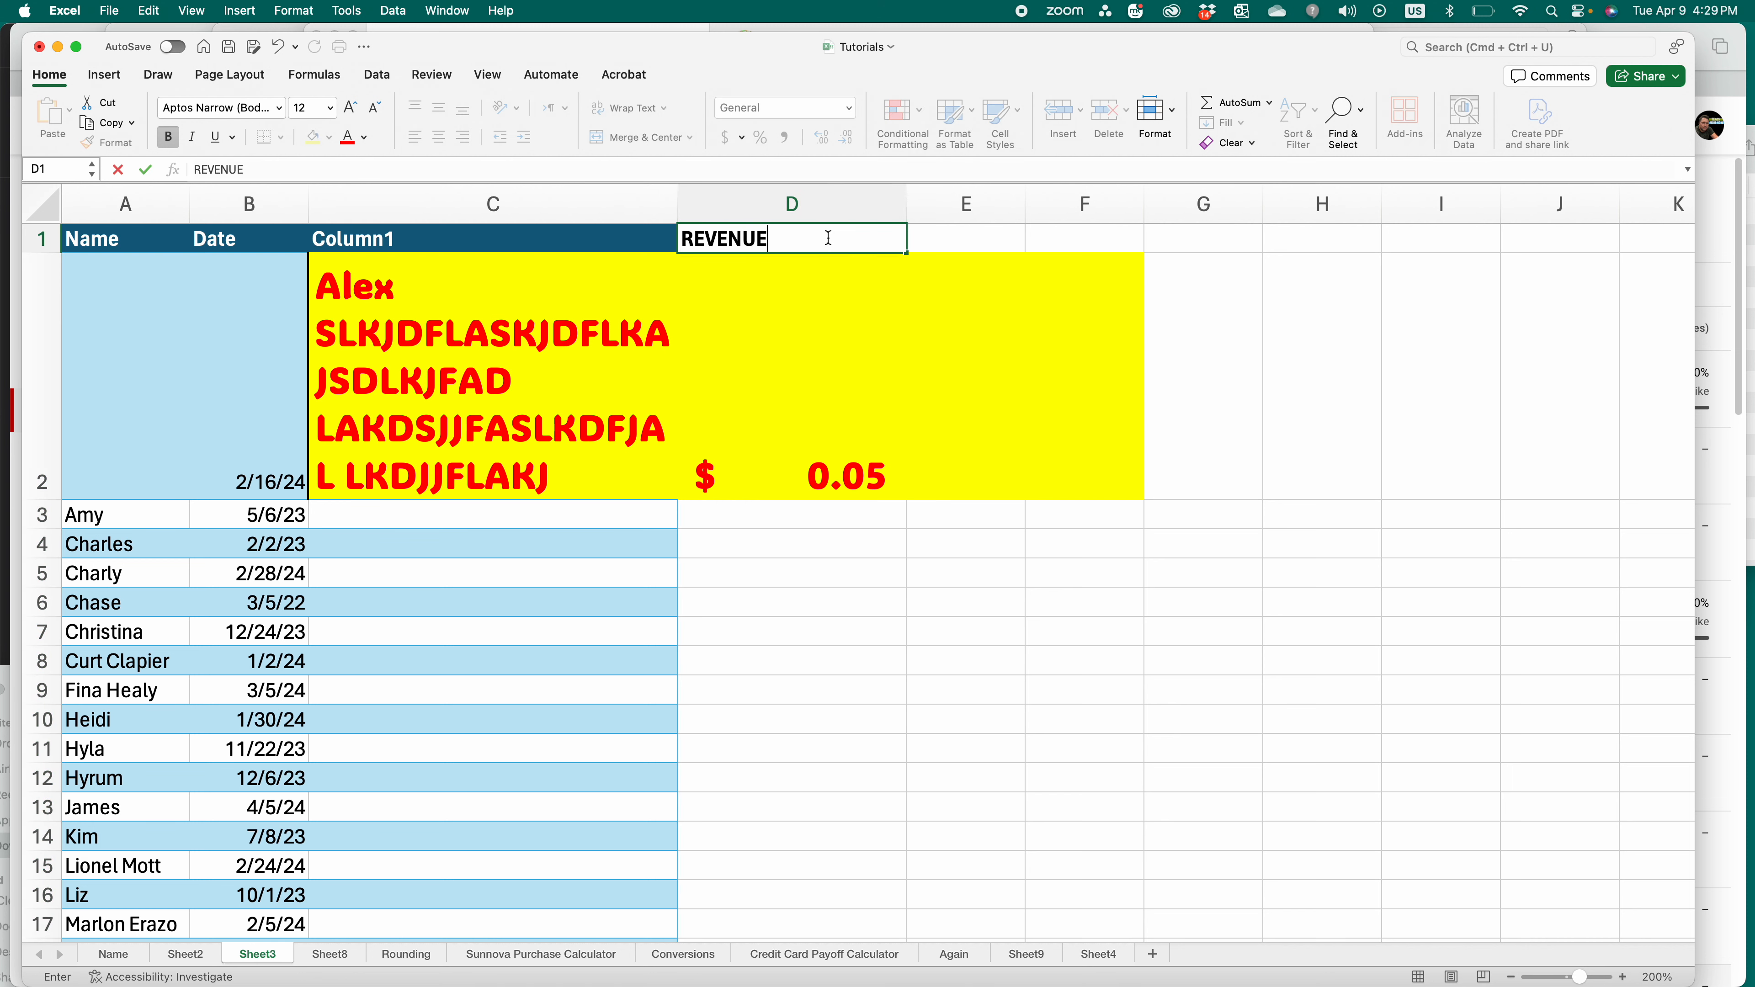
- Clear the text from cell C2 and shrink row 2 to about the height of a single line
left_click(647, 327)
key("Delete")
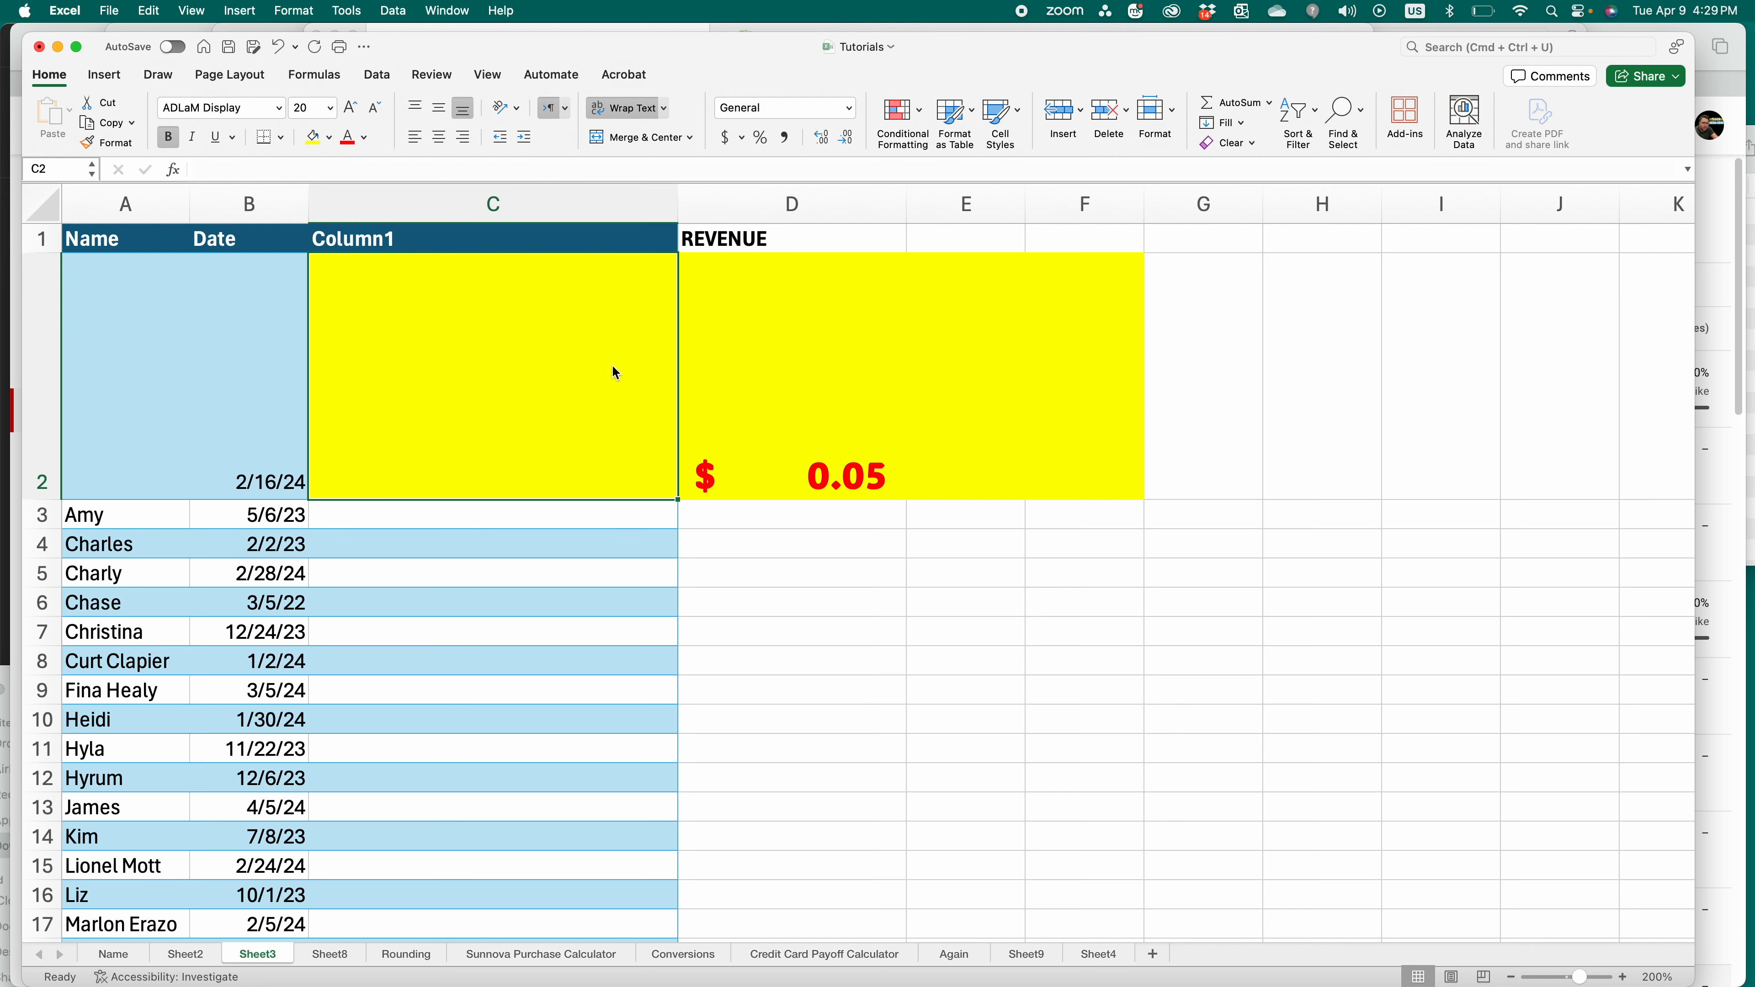
left_click(763, 484)
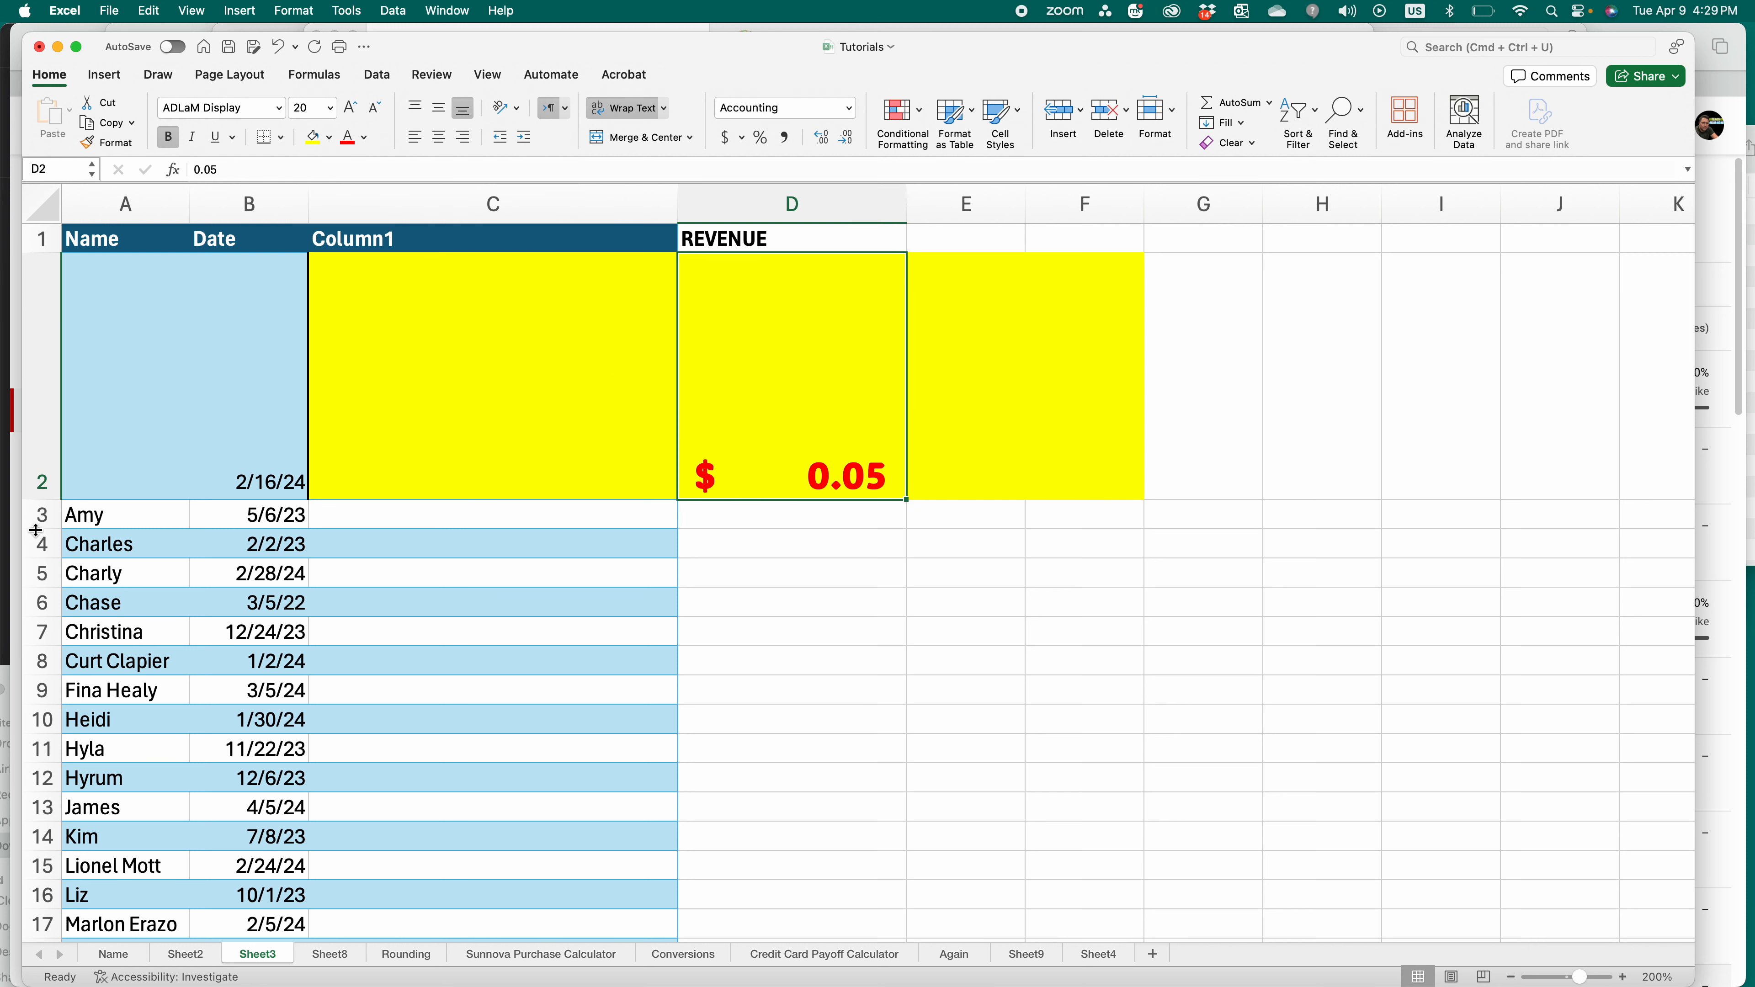
left_click_drag(36, 499, 80, 283)
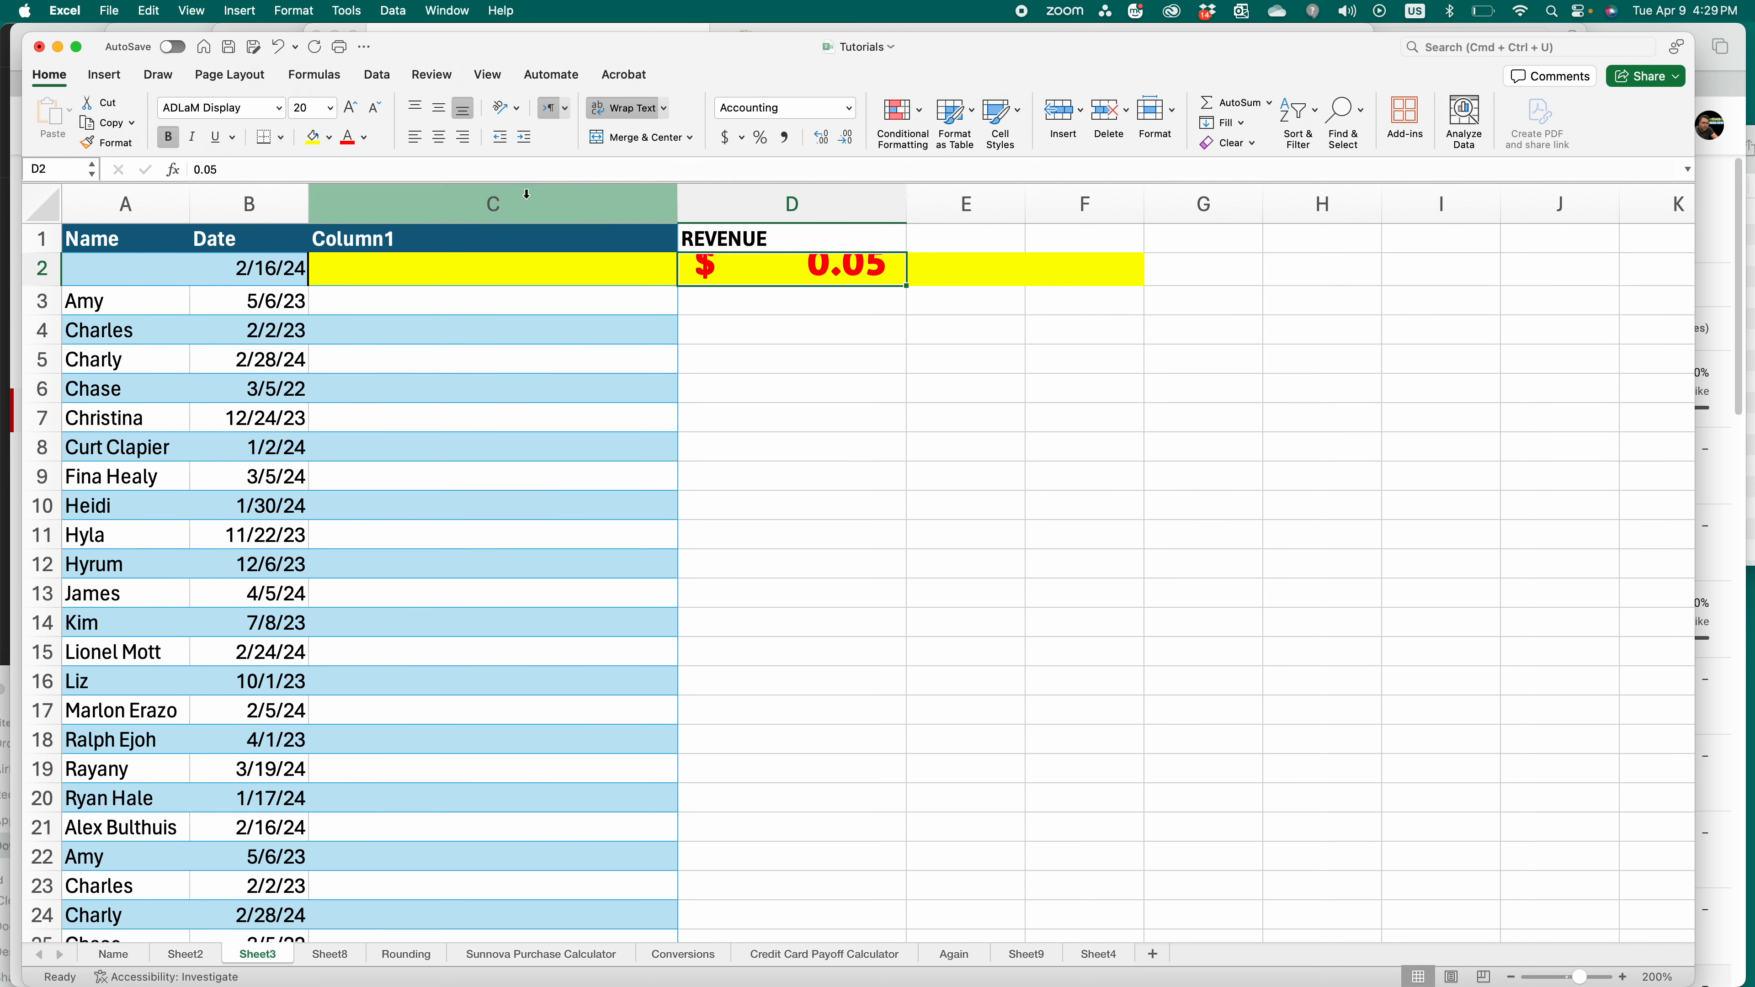
- Set the font size of cell D2 to 14 and remove its bold formatting
left_click(332, 107)
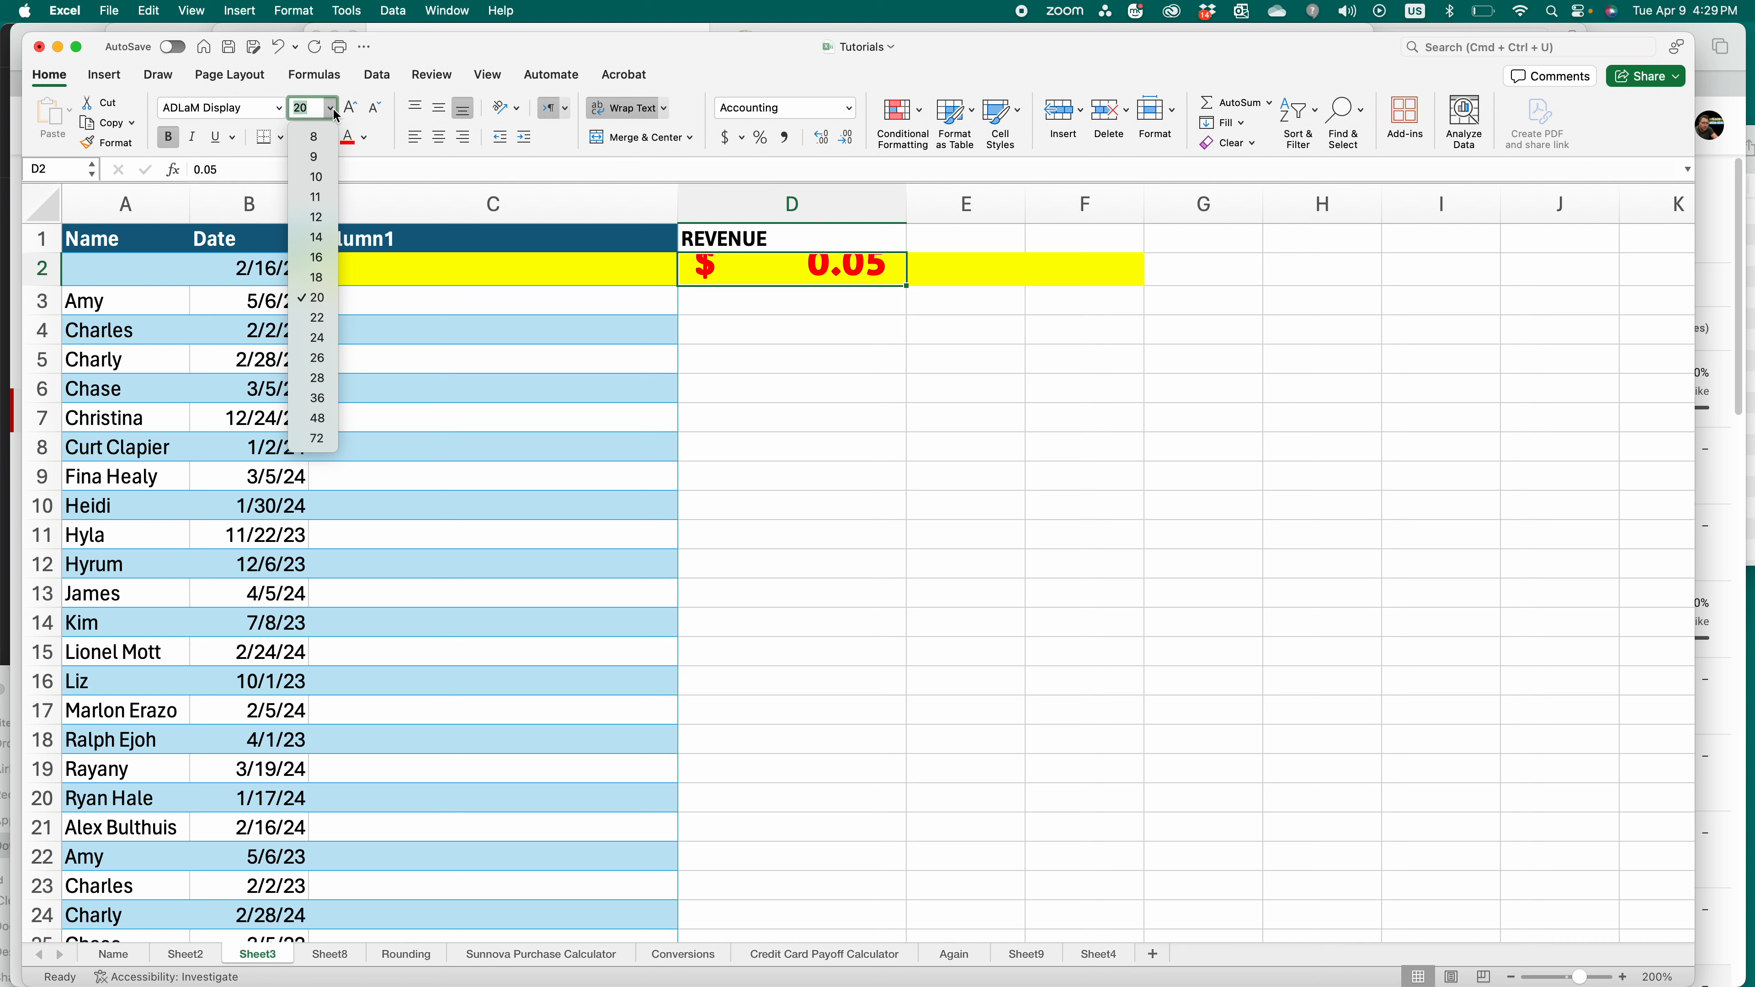
left_click(329, 215)
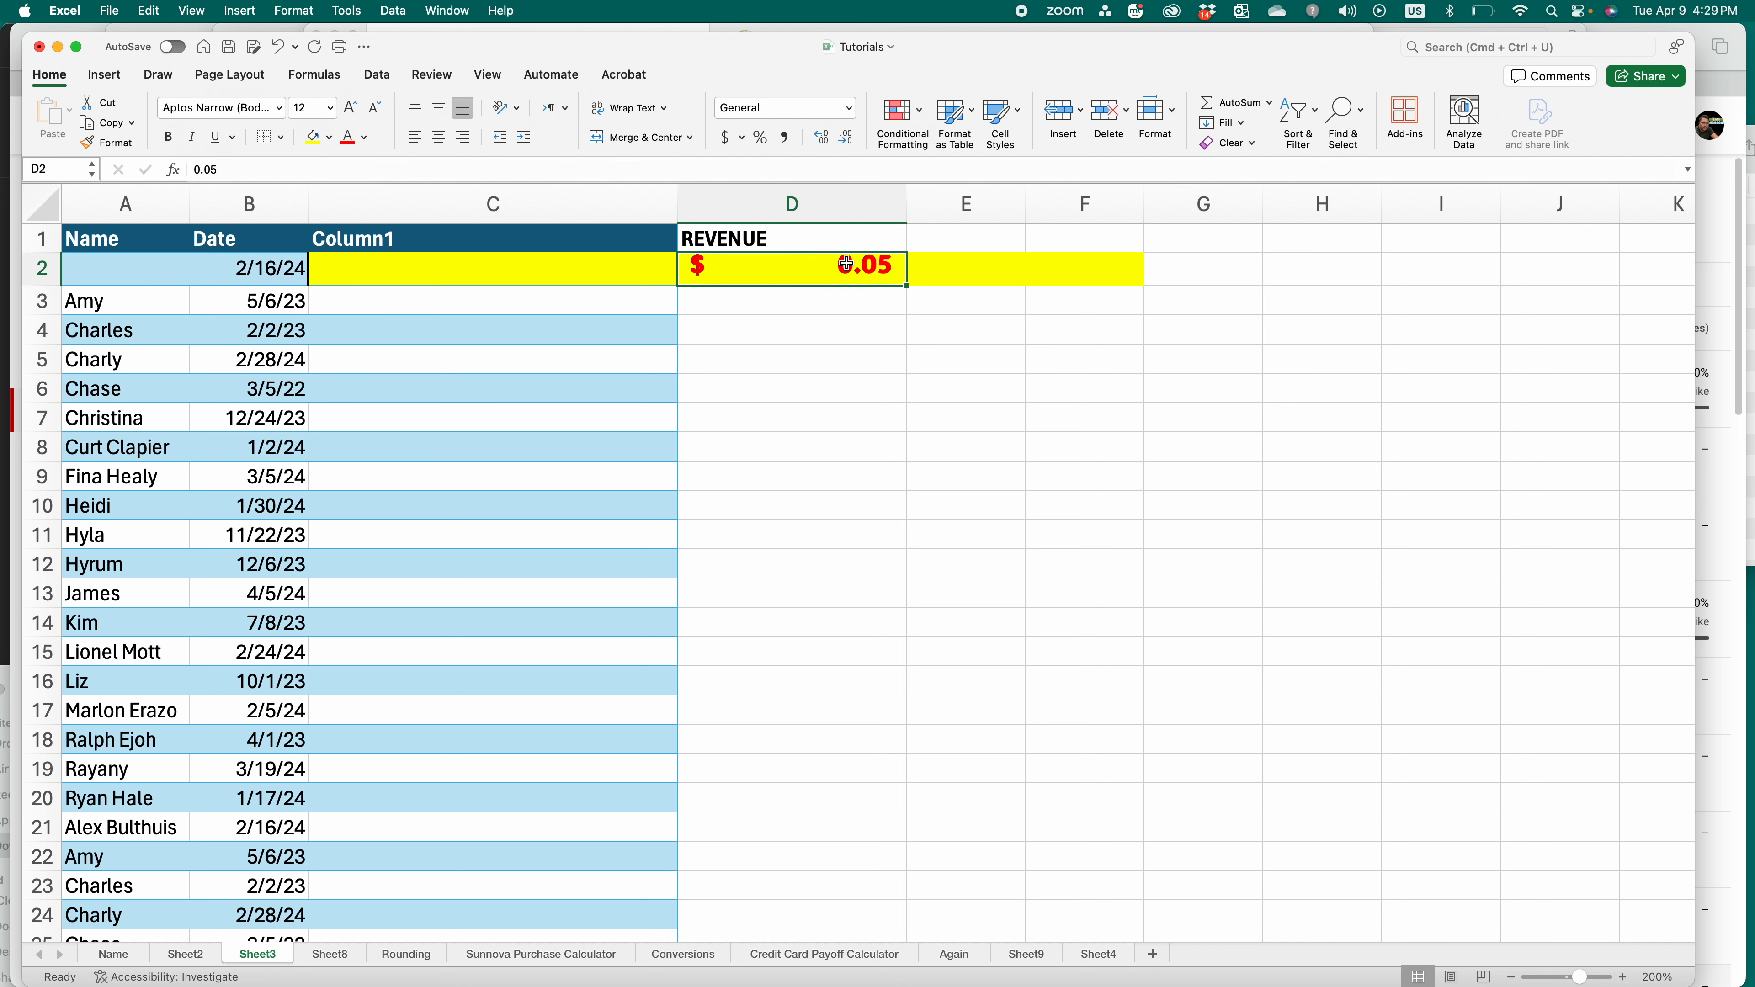
left_click(168, 139)
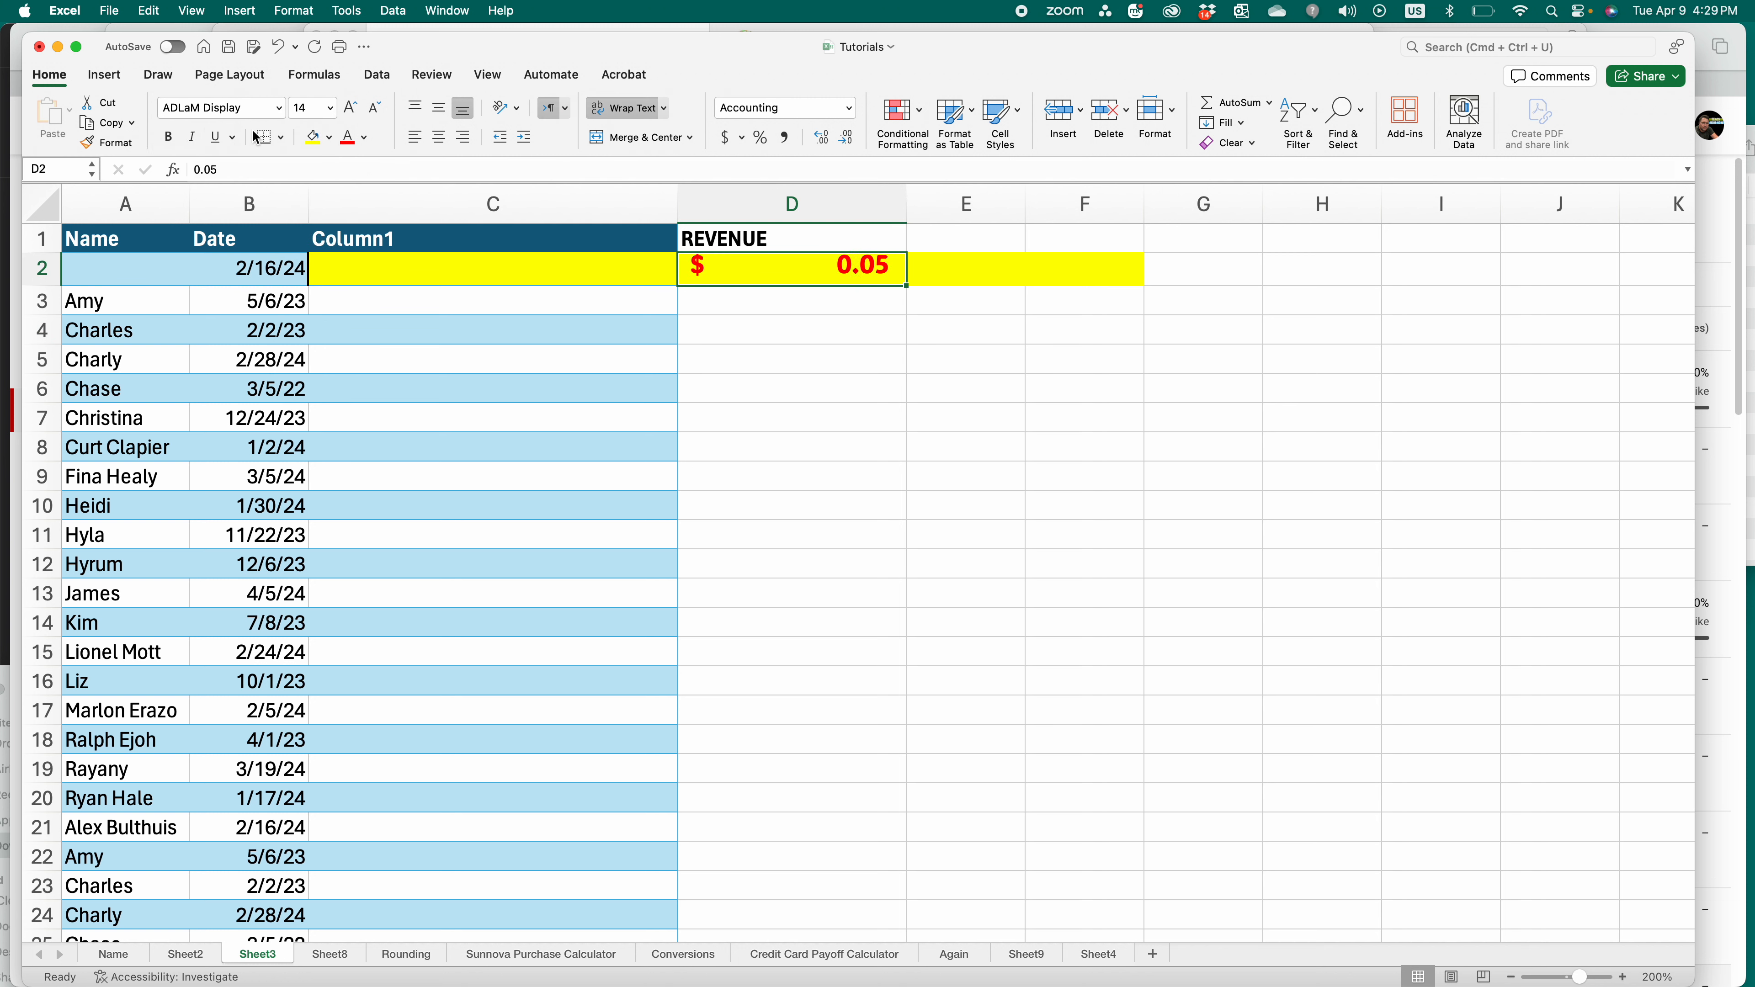
left_click(821, 299)
left_click(846, 275)
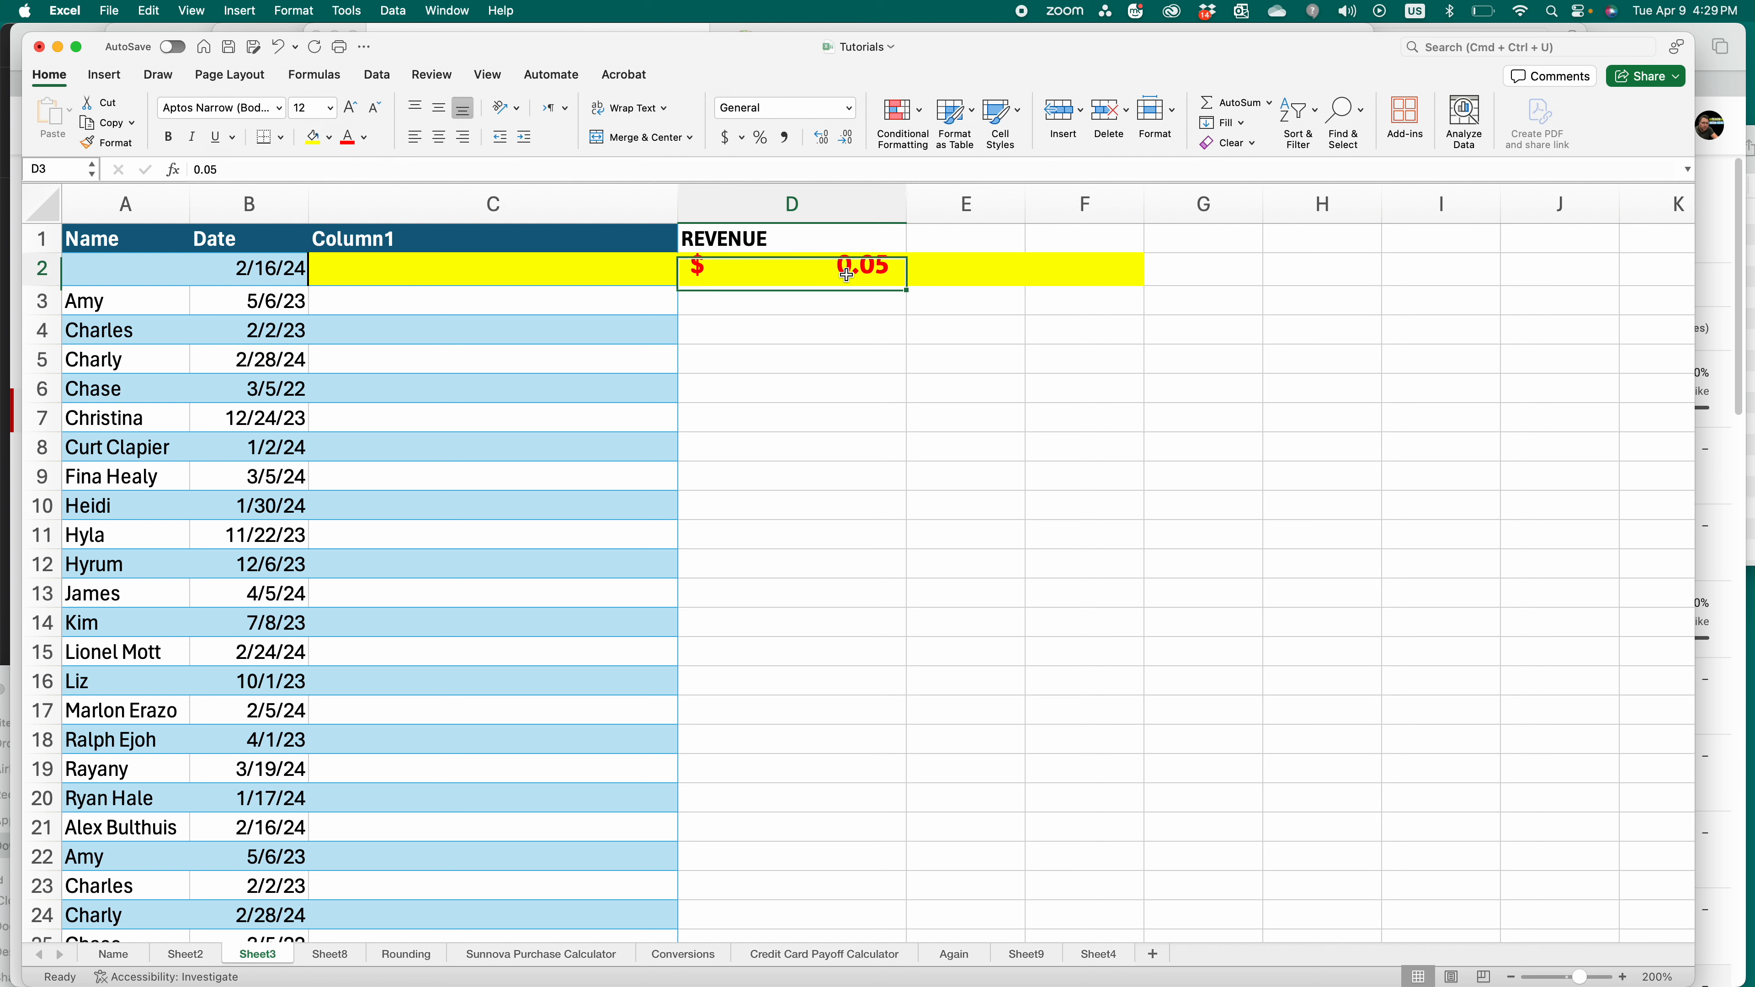
- Enter the revenue values -100, 500, -62 and 0 in cells D3 through D6
left_click(849, 319)
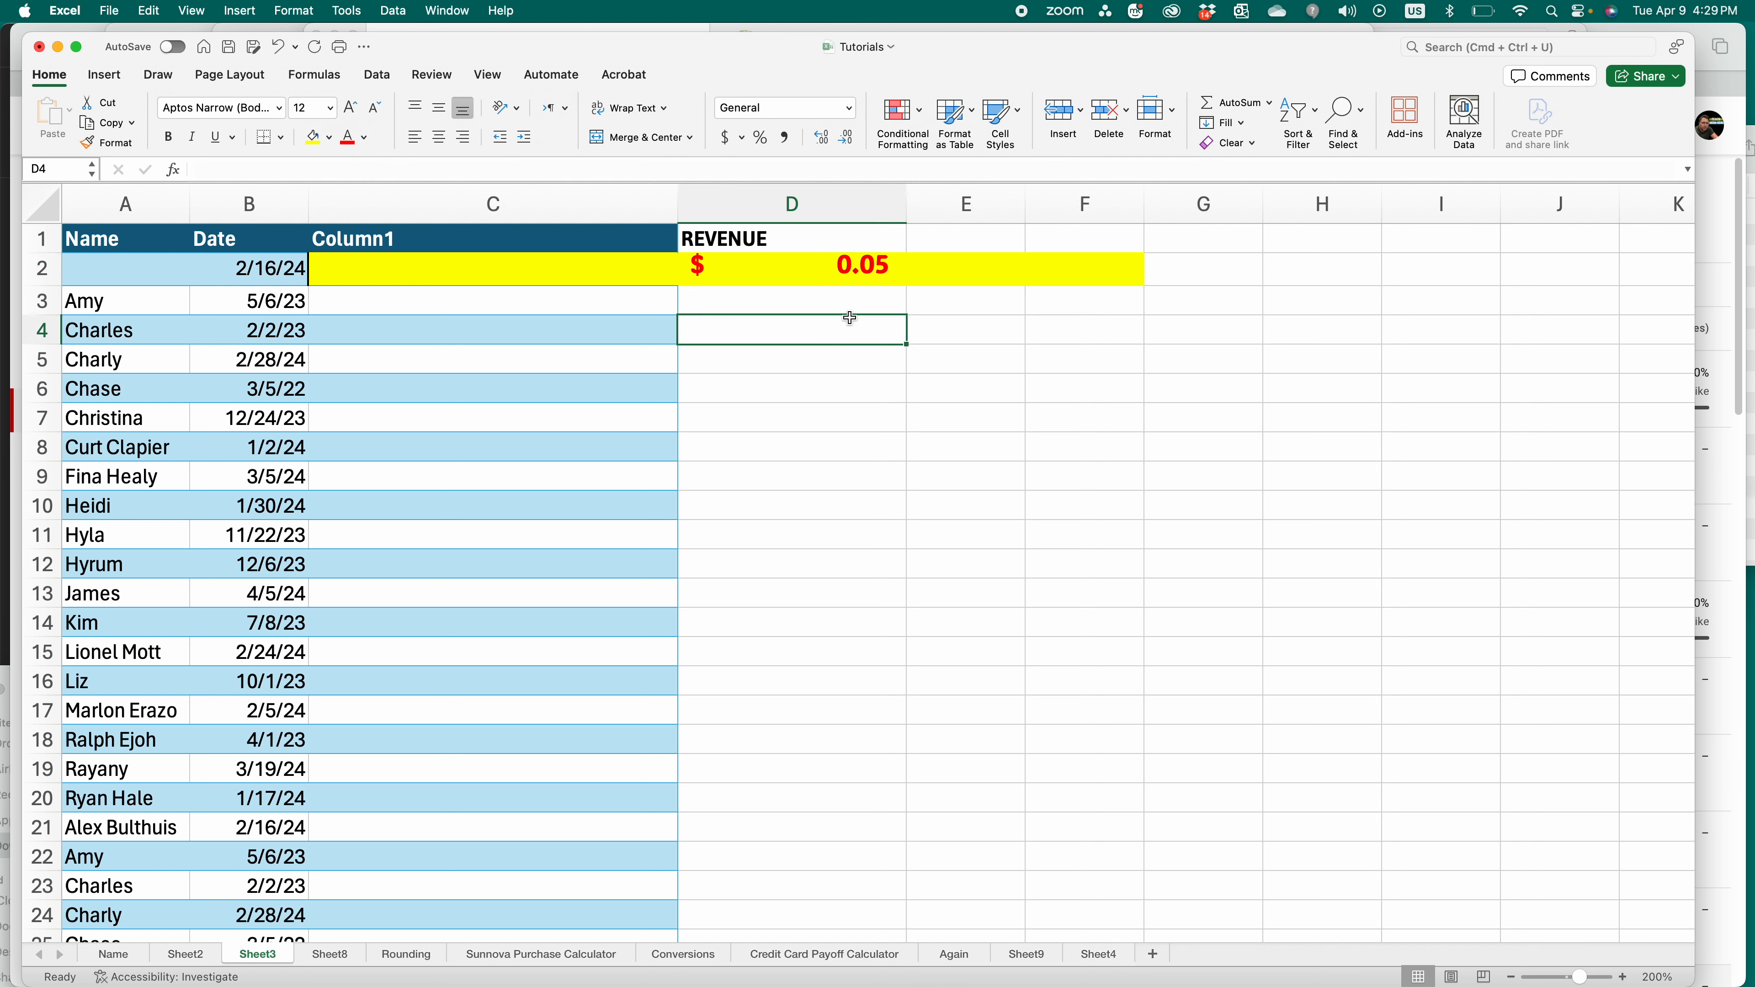
left_click(841, 292)
type("-100")
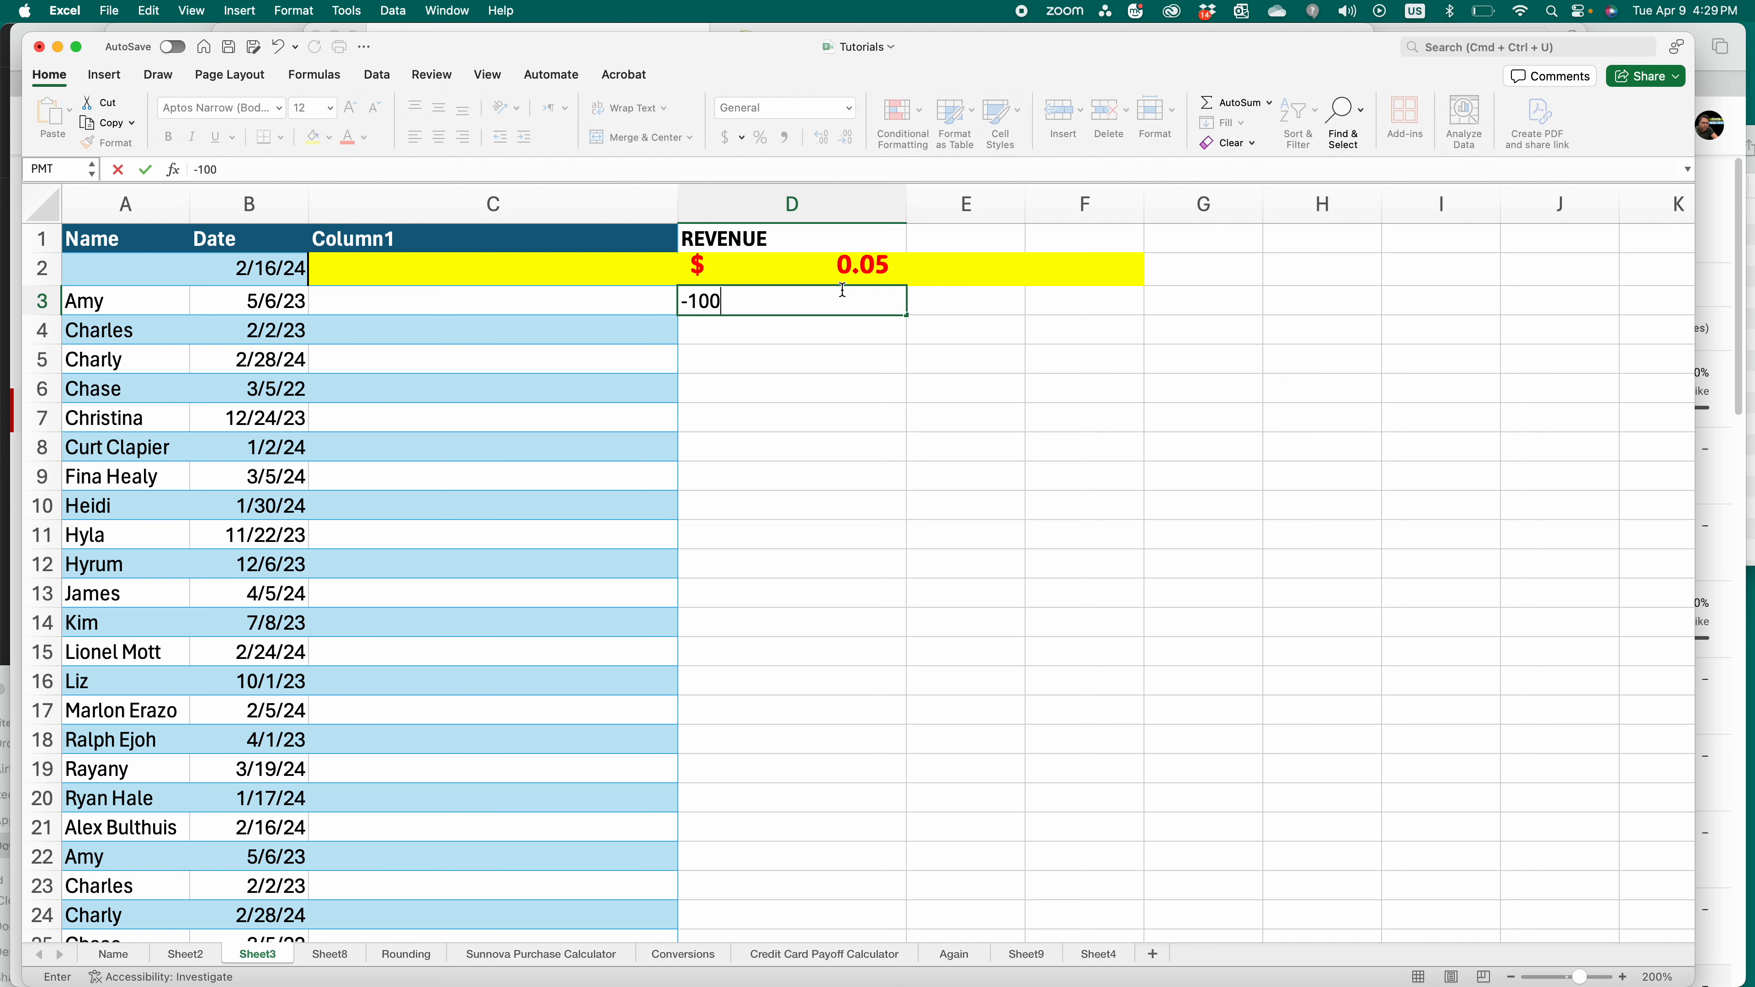
key("Return")
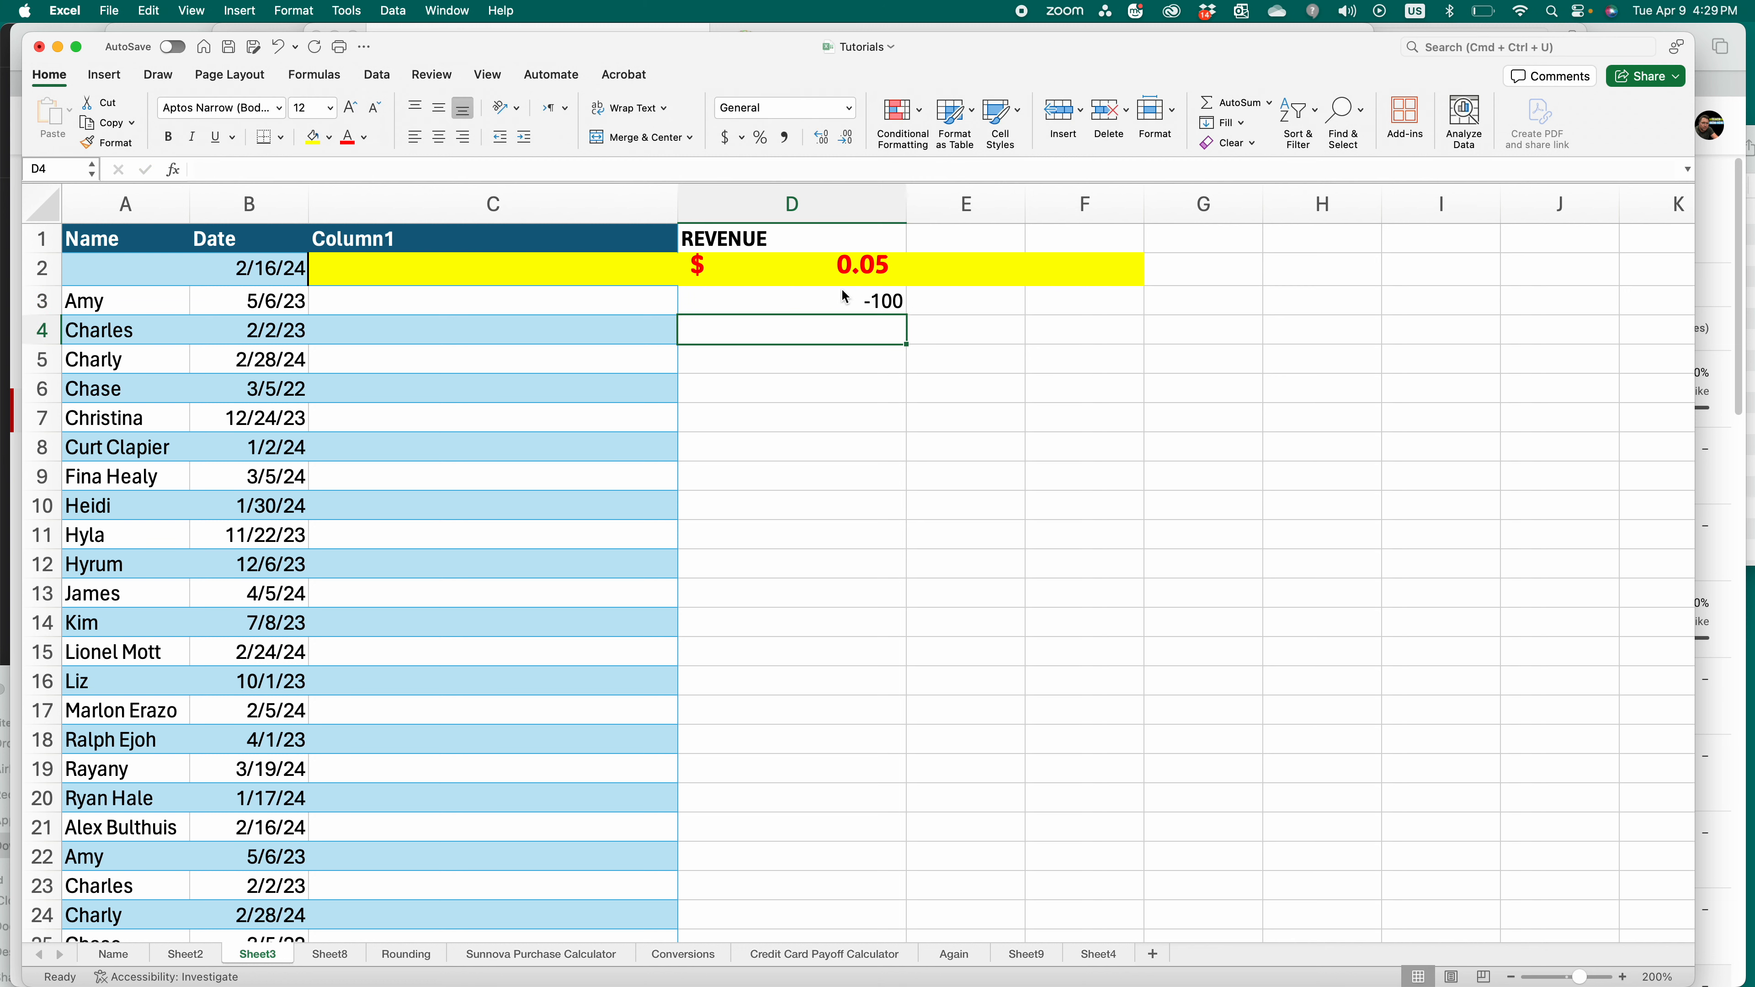
type("500")
key("Return")
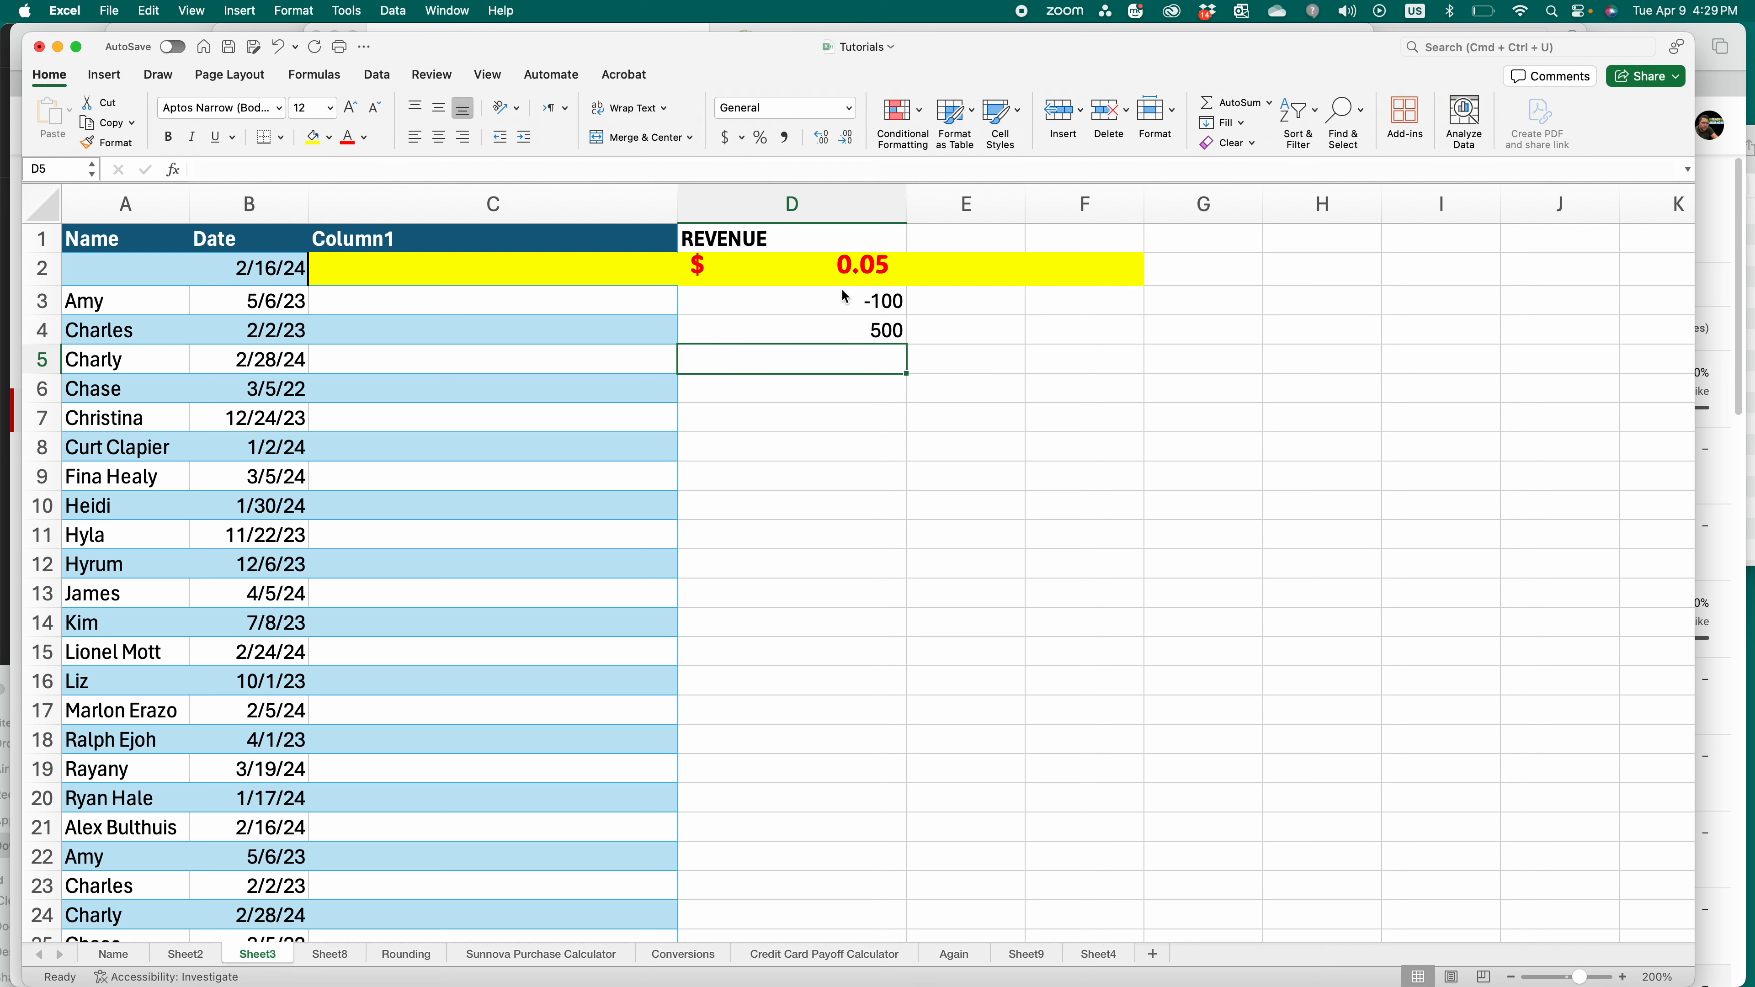
type("-62-")
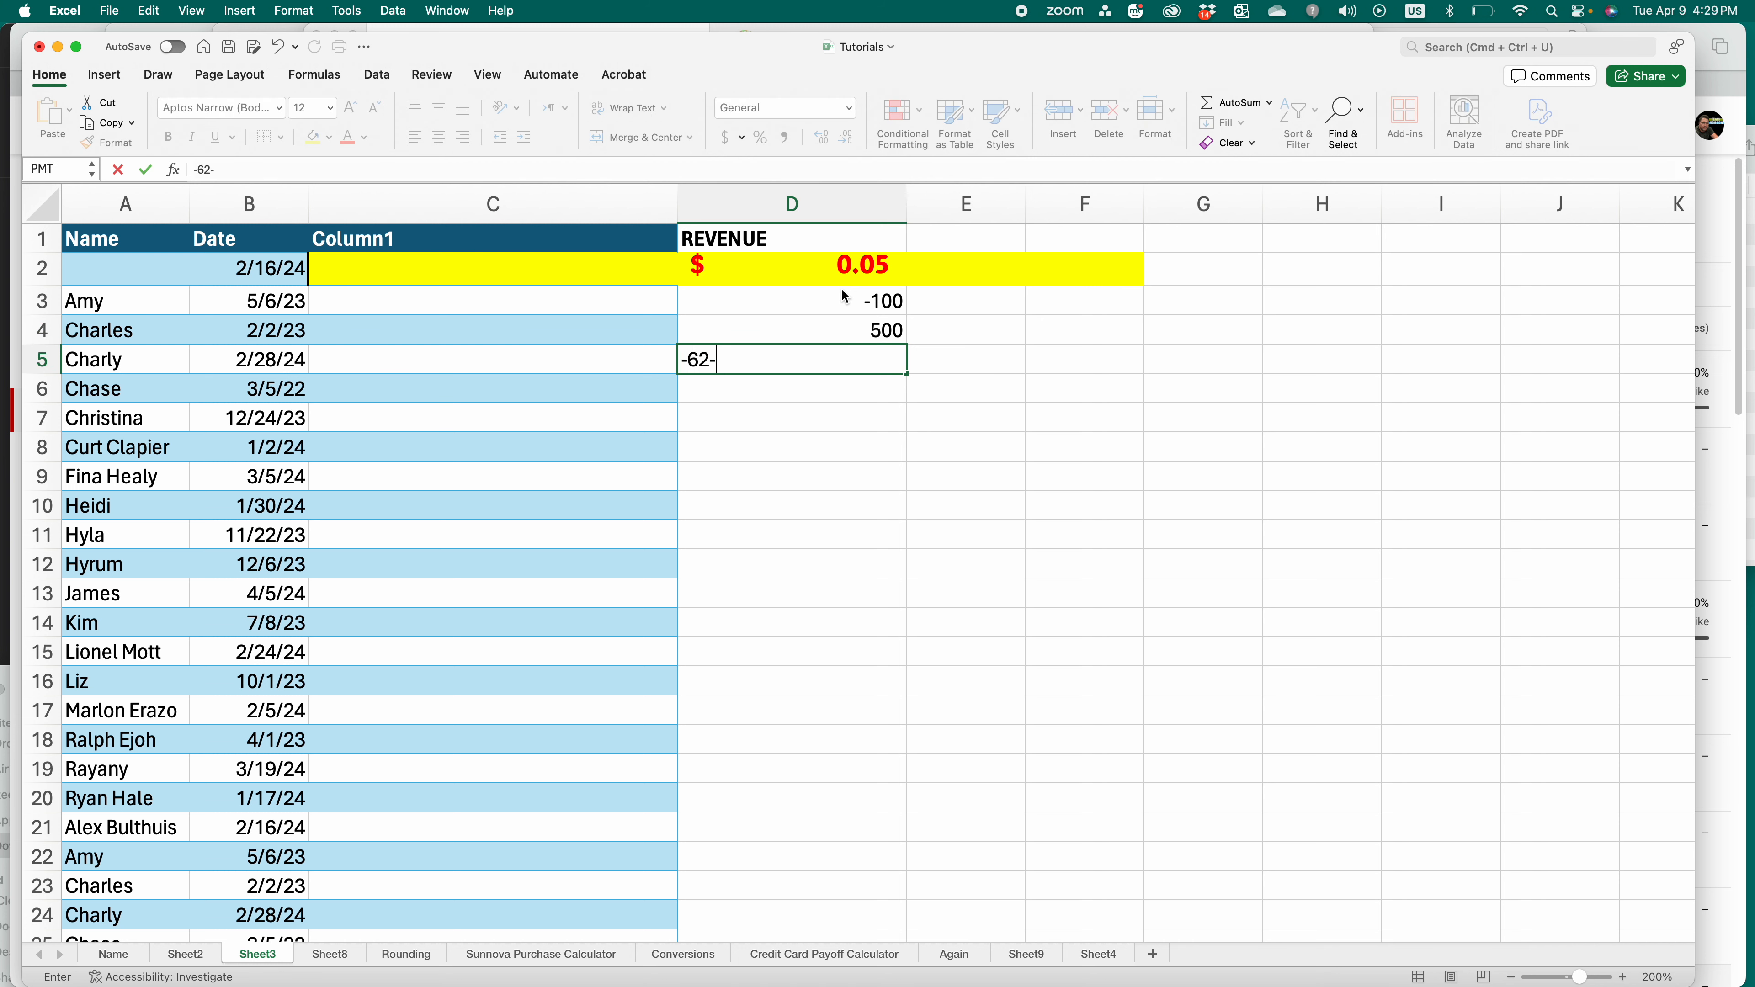
key("BackSpace")
key("Return")
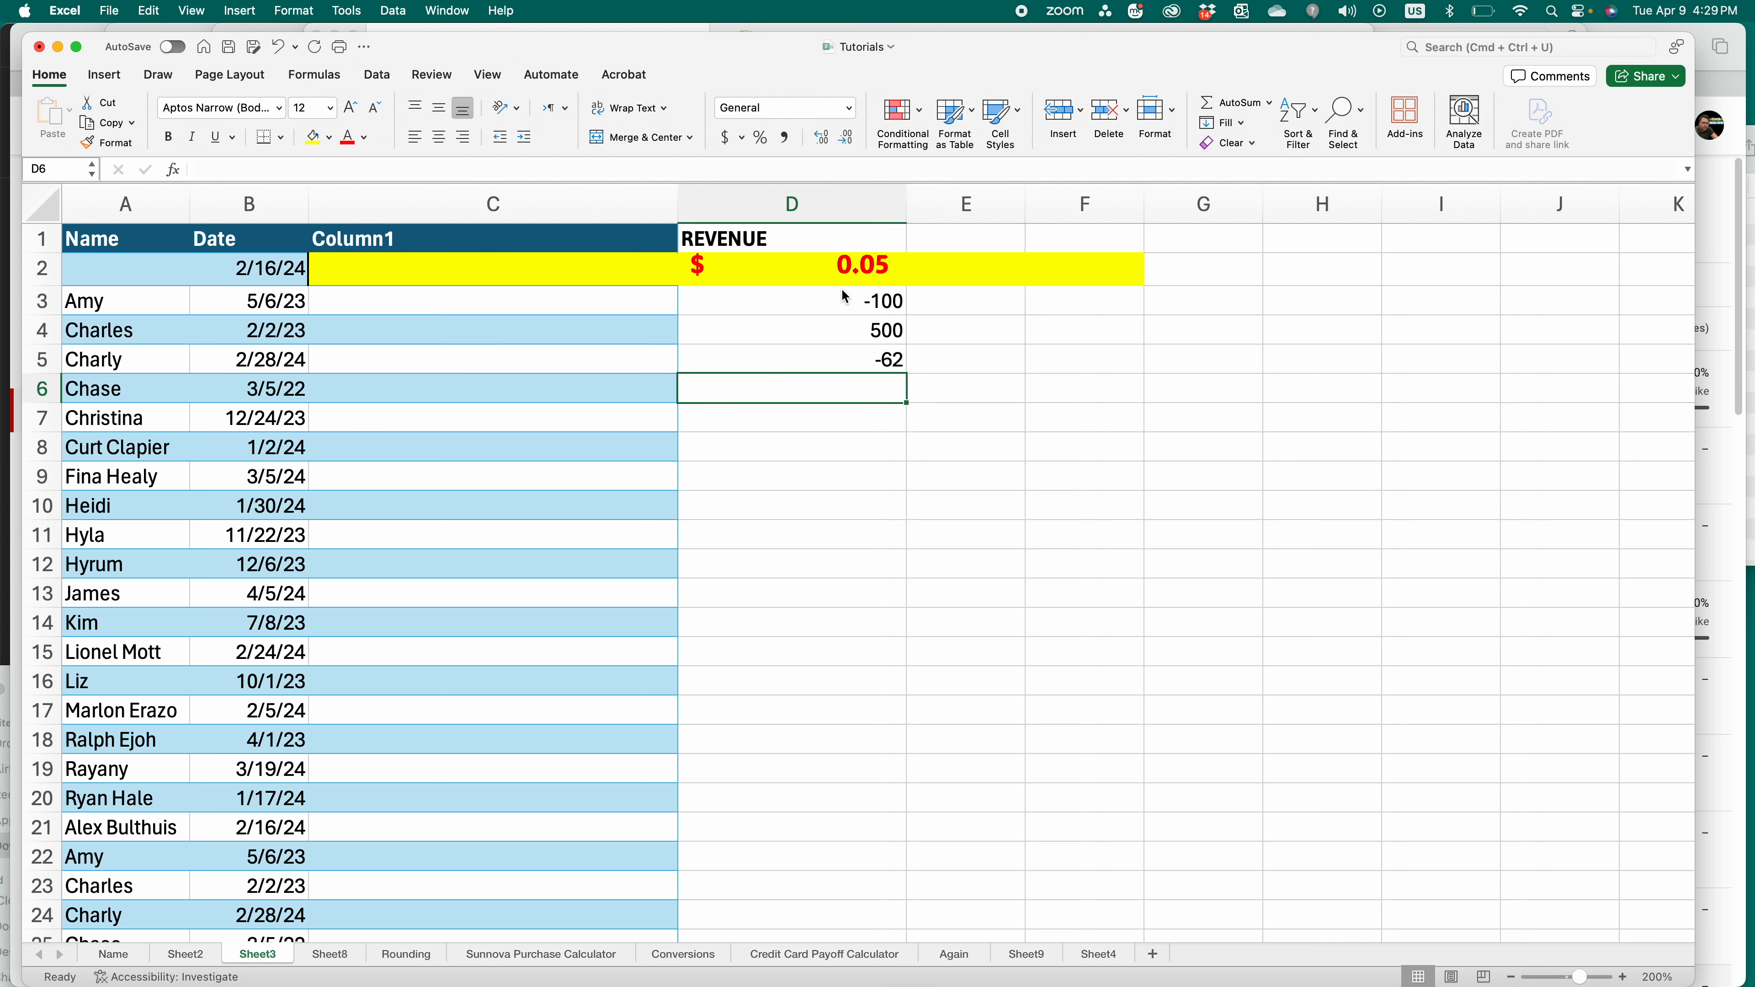
type("0")
key("Return")
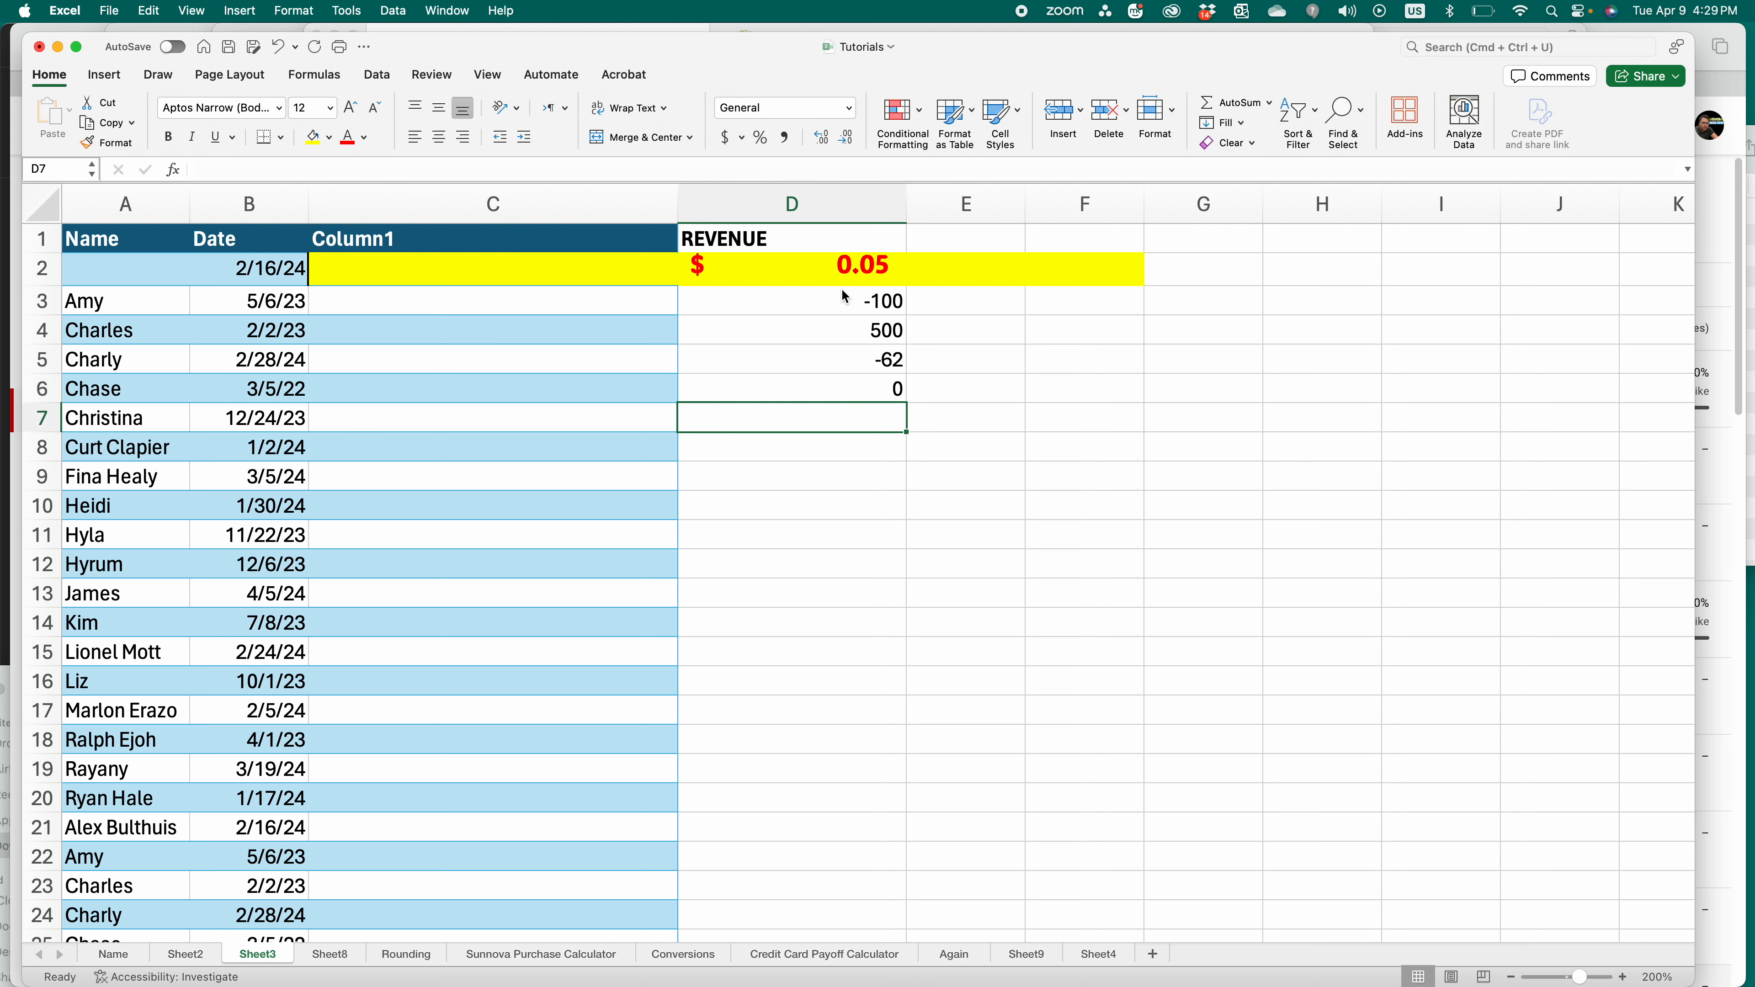
- Apply the dollar accounting number format to the revenue values in D2:D6
left_click_drag(829, 271, 832, 387)
left_click(724, 137)
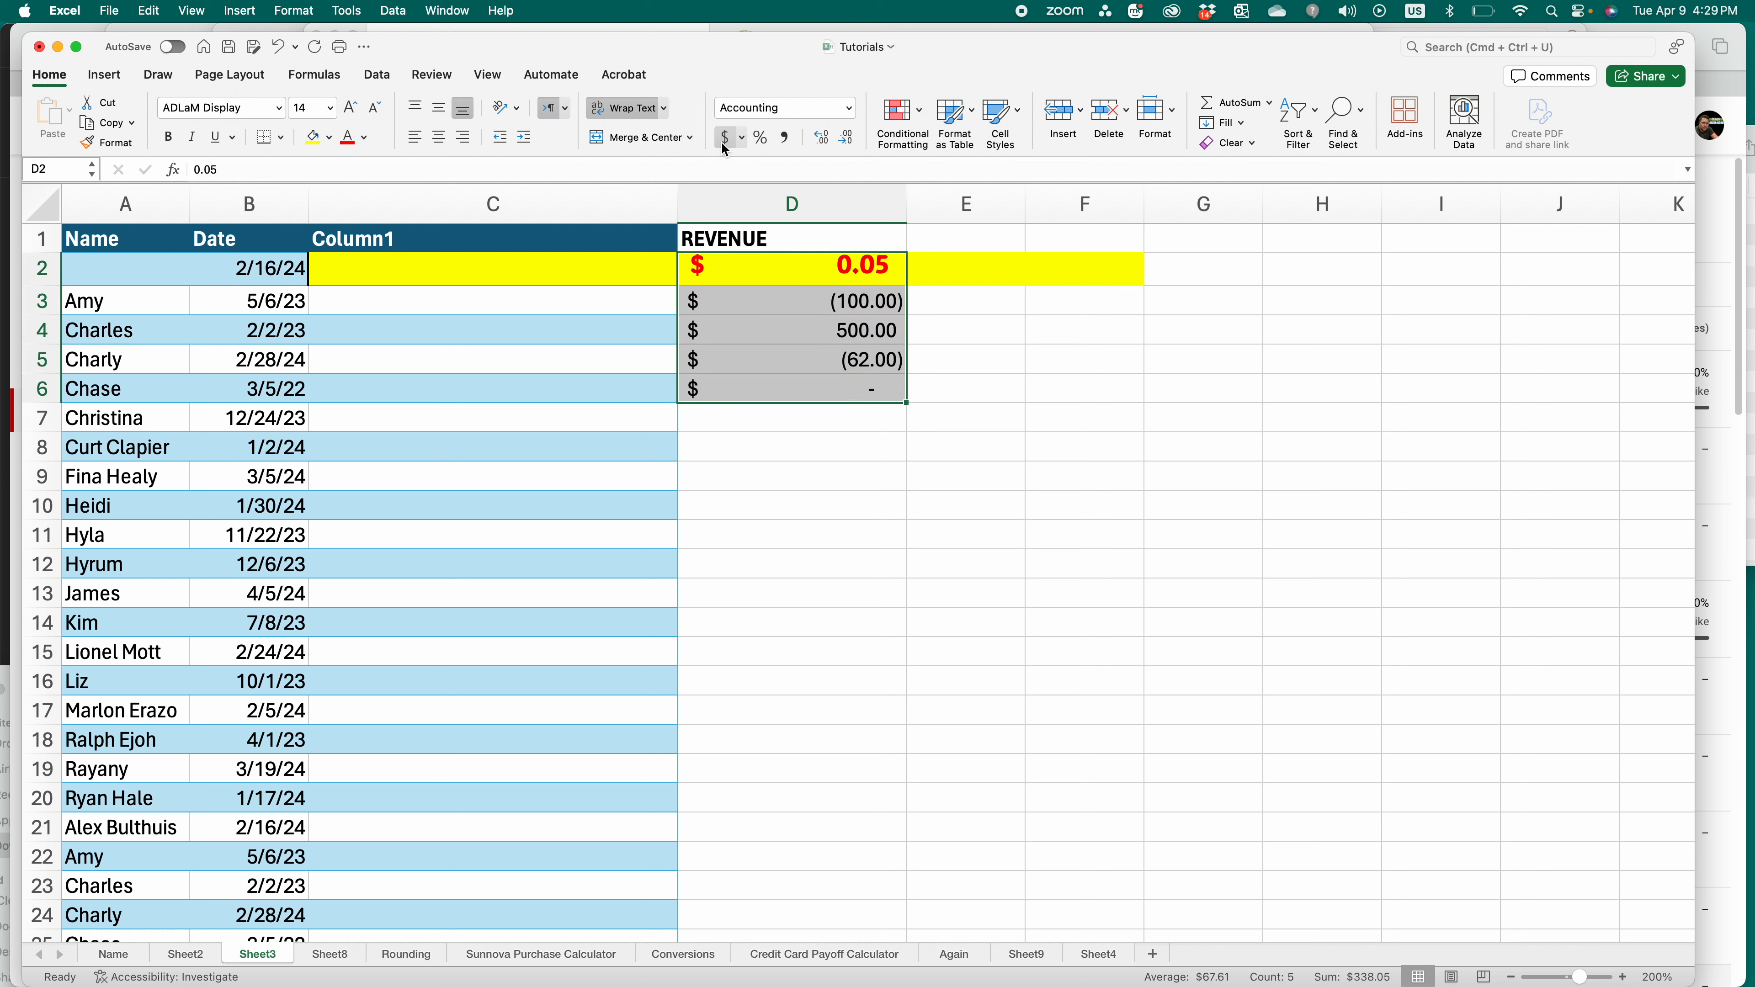
left_click(838, 329)
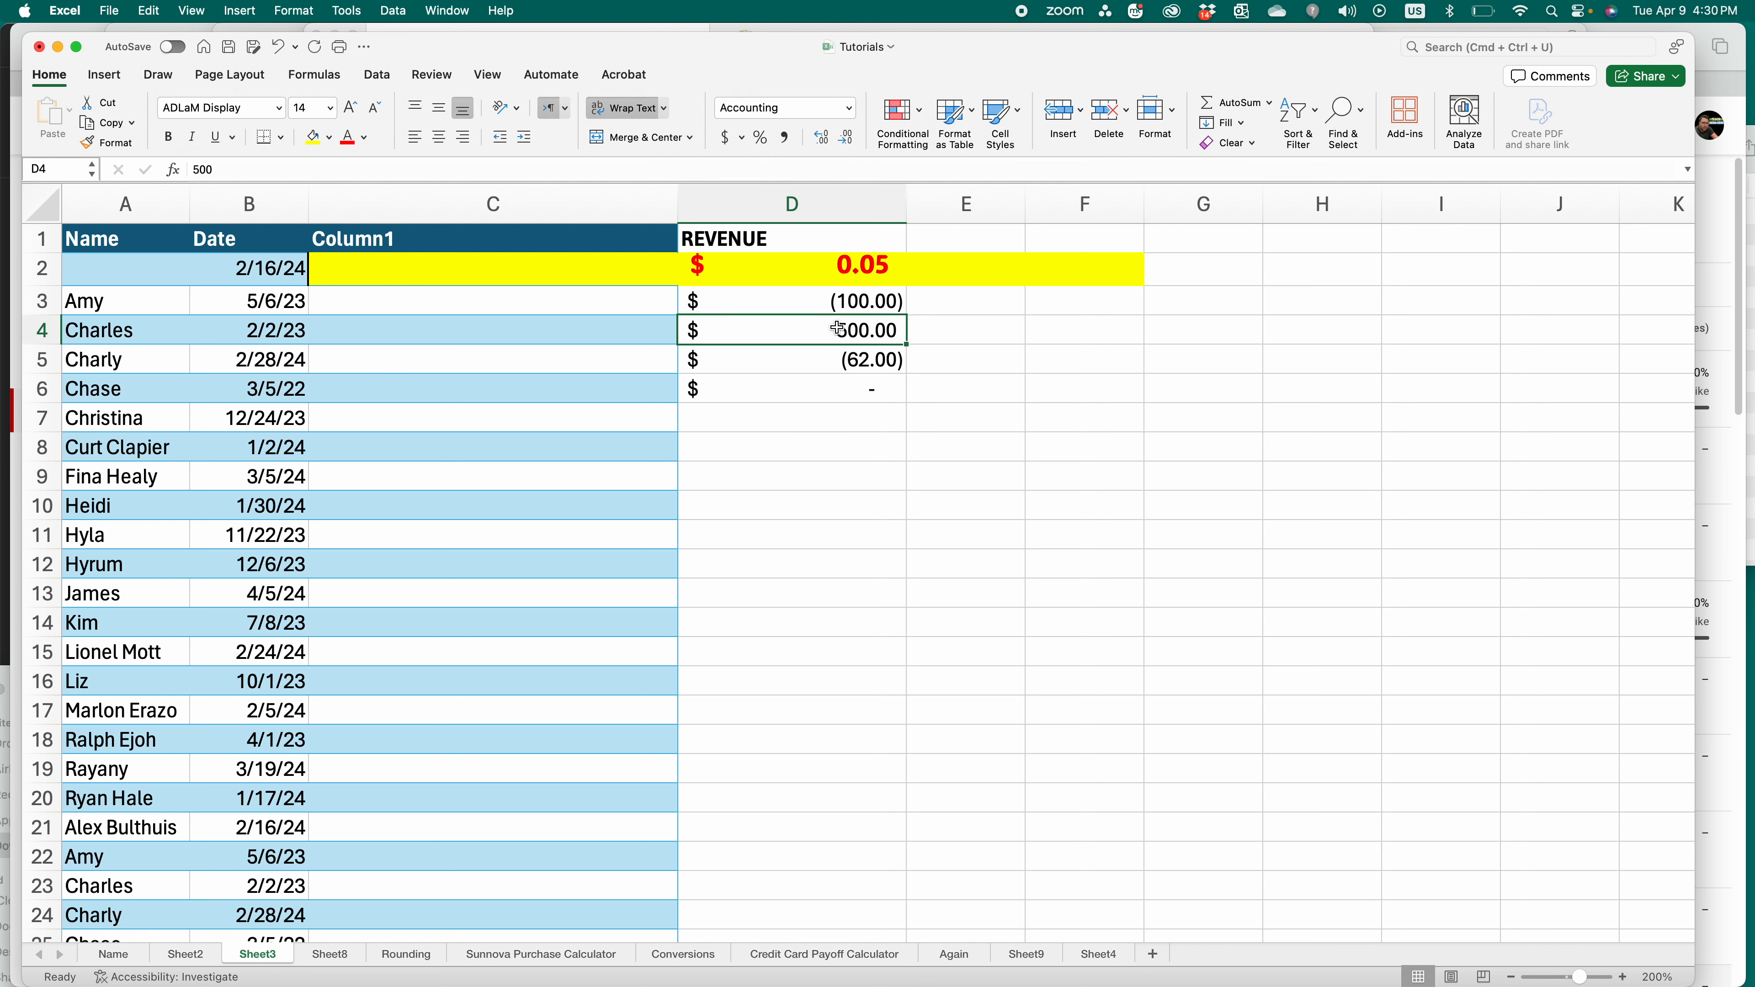
- Add a conditional formatting rule to D2:D6 that gives values greater than 0 Green Fill with Dark Green Text
left_click(816, 272)
left_click_drag(818, 274, 823, 391)
left_click(912, 112)
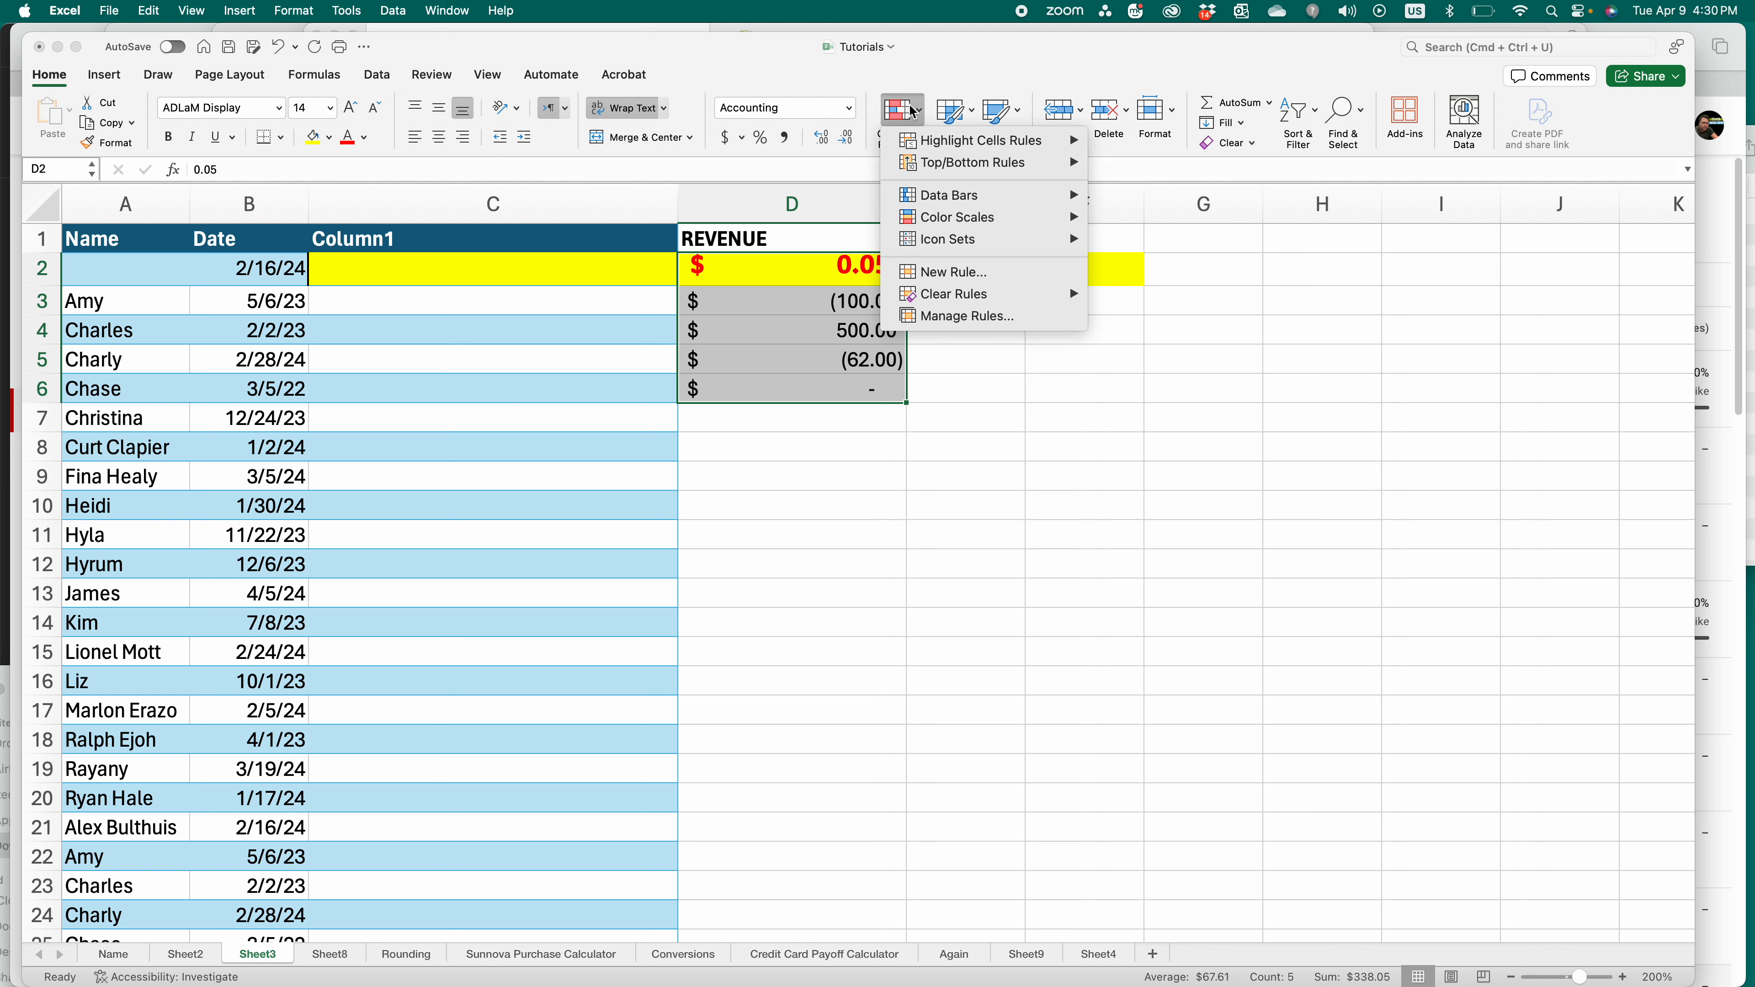
mouse_move(934, 147)
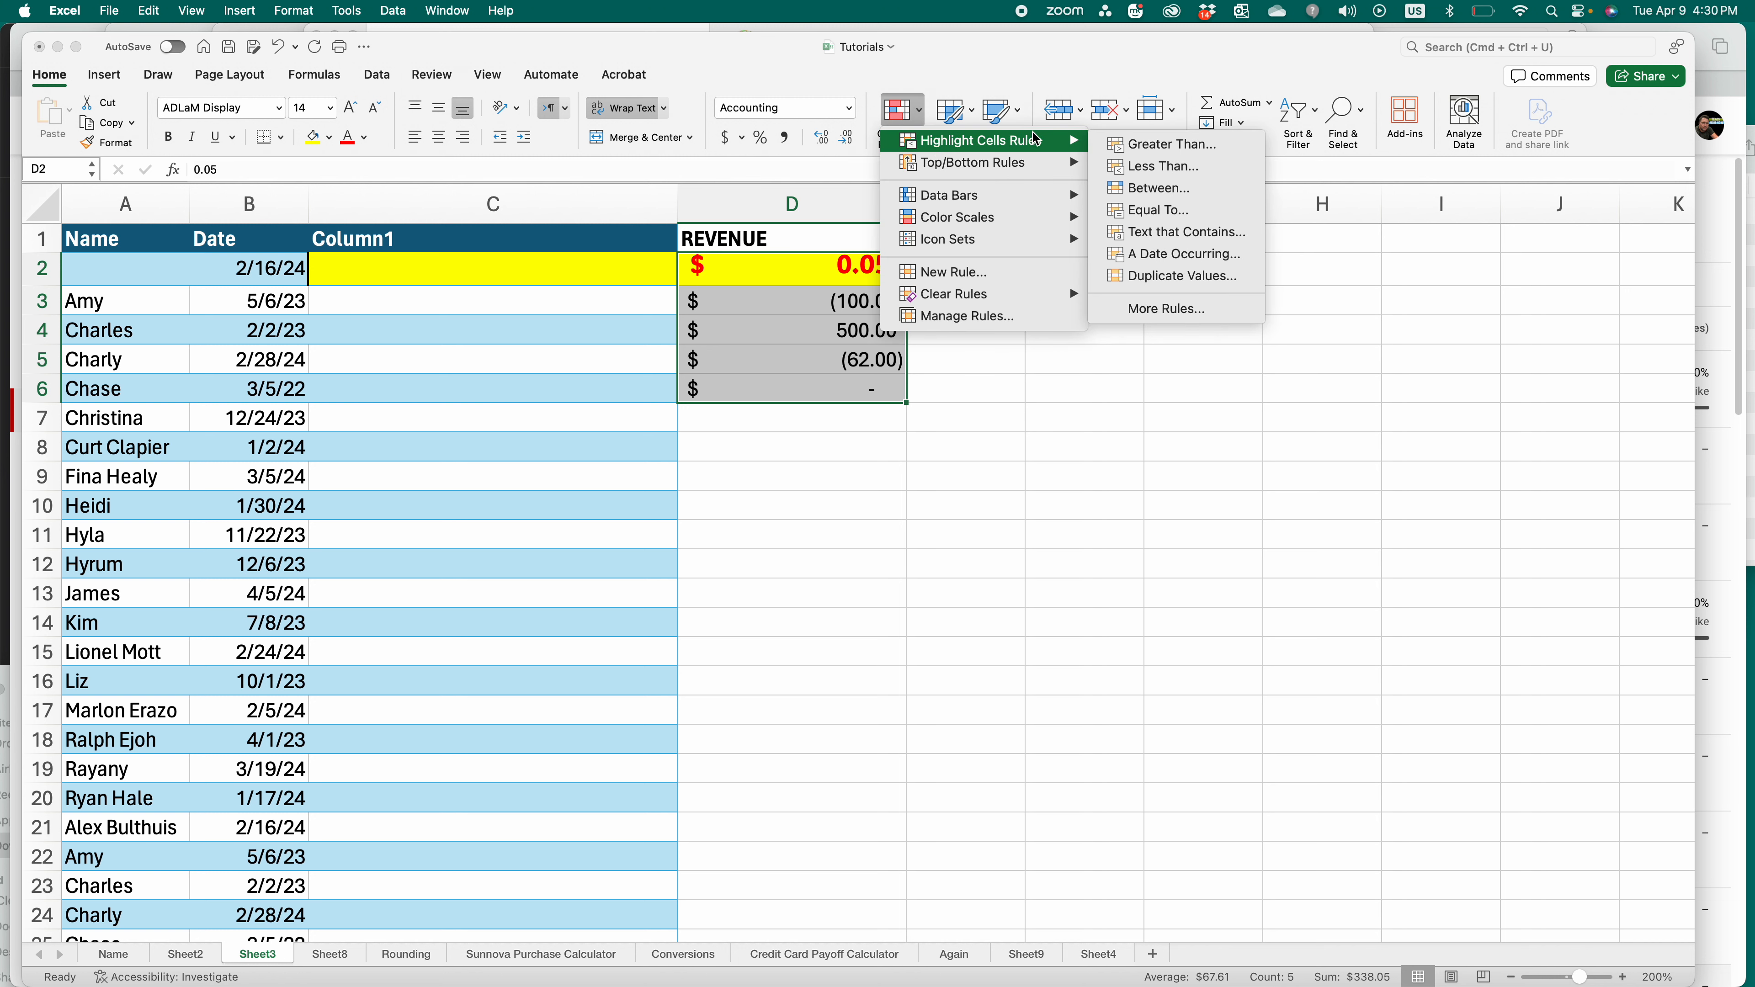
left_click(1148, 152)
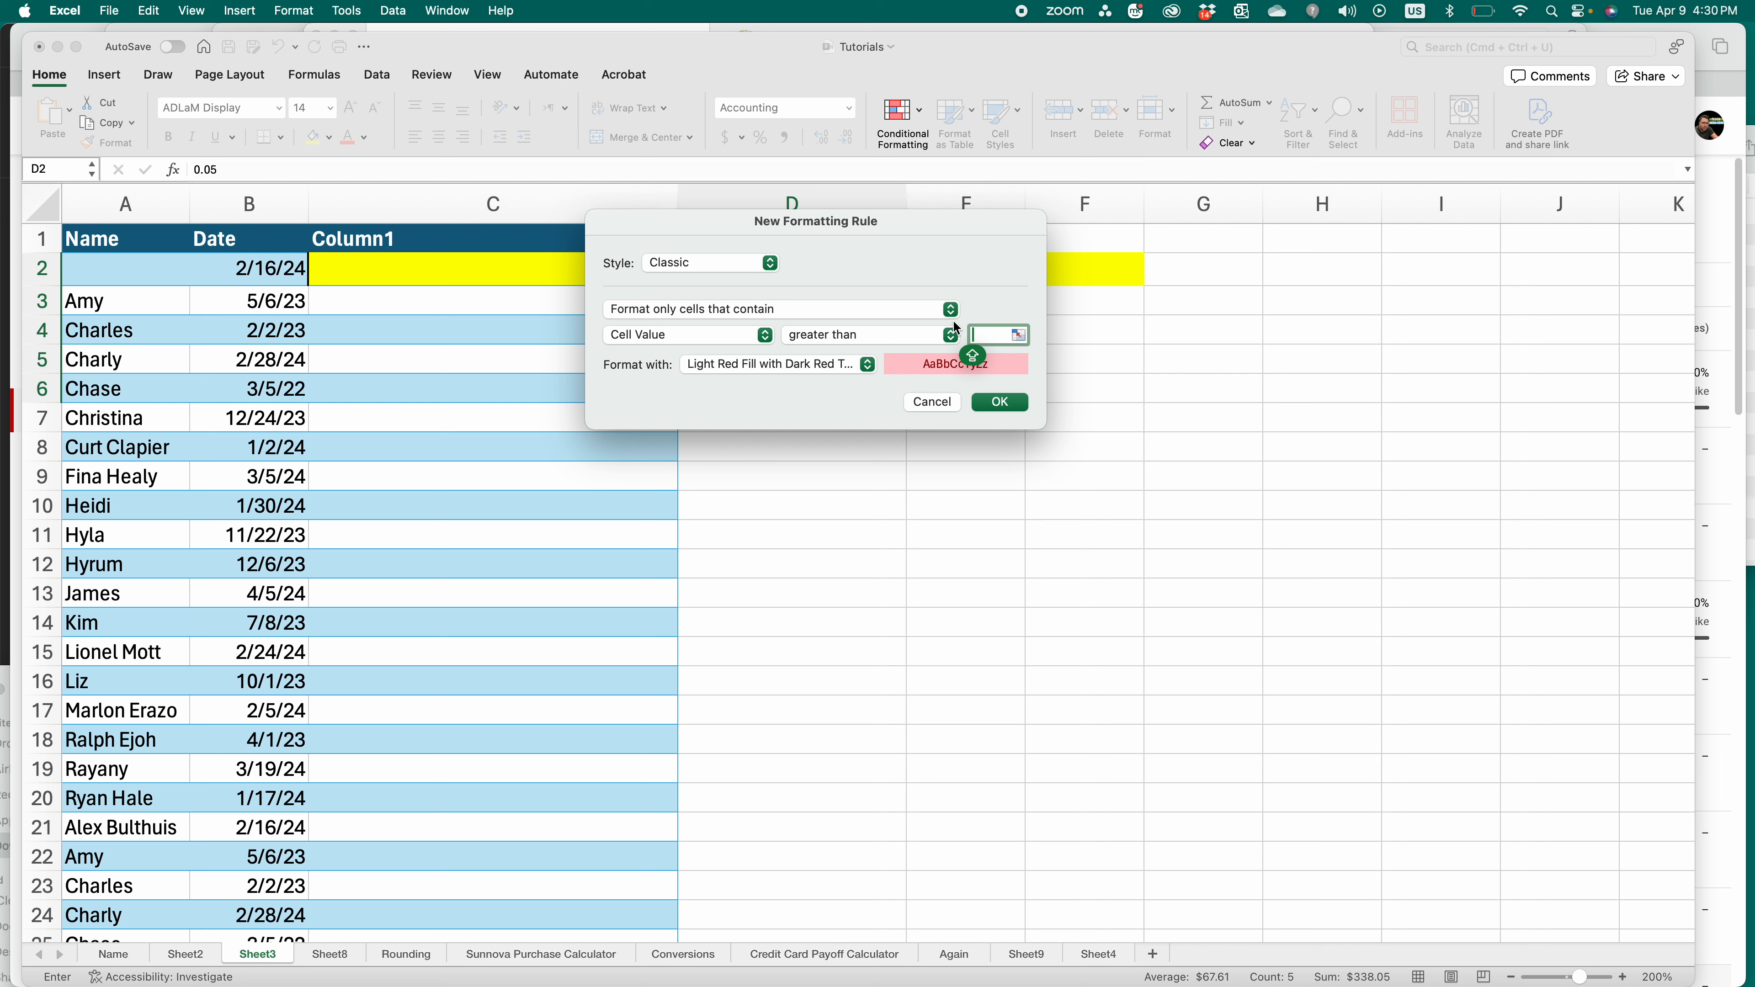
left_click(802, 365)
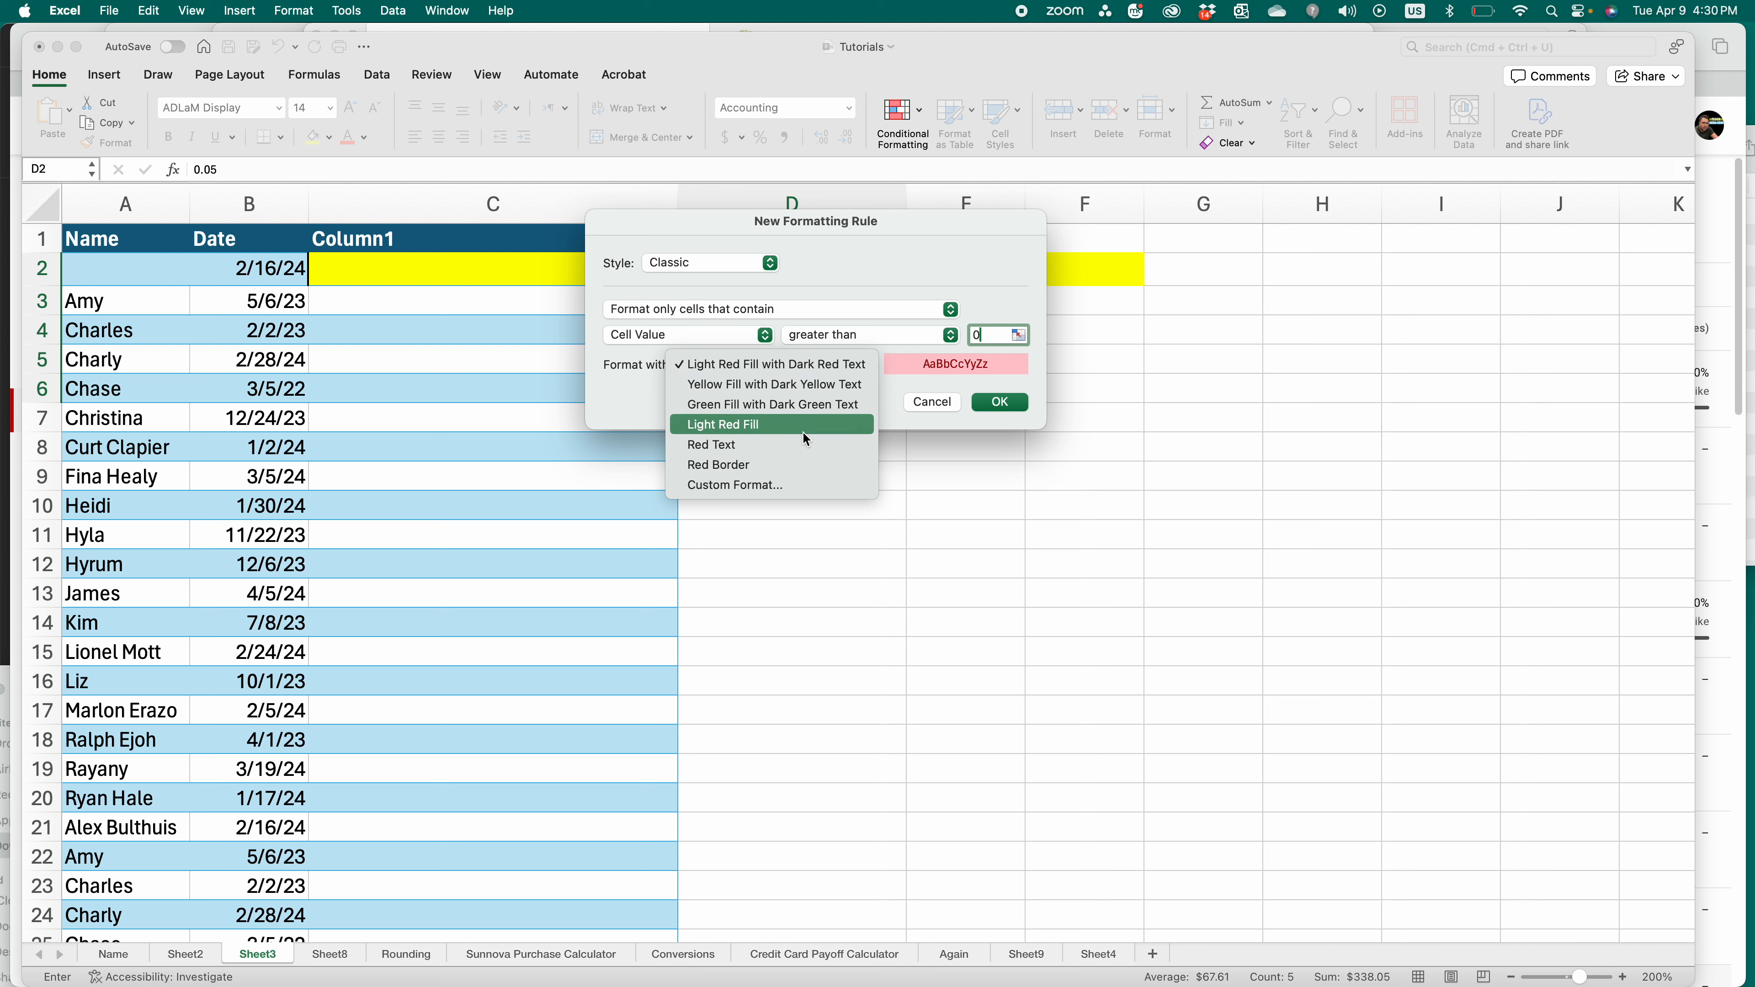
left_click(822, 409)
left_click(1005, 401)
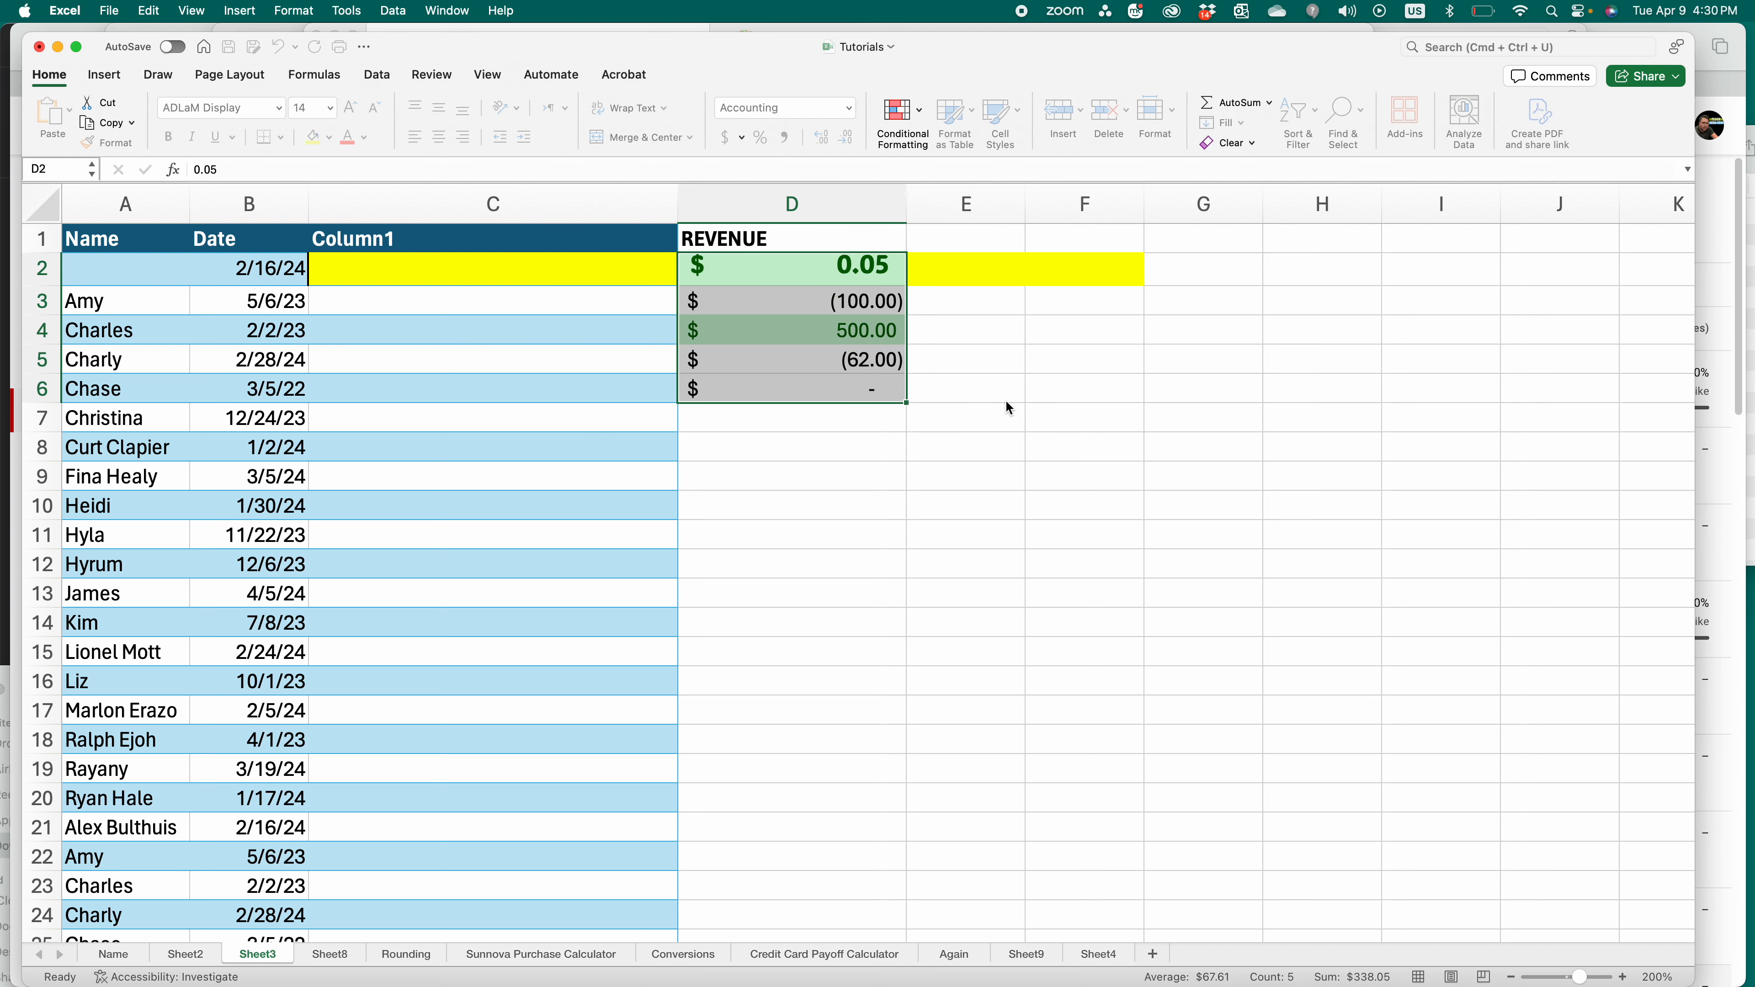
left_click(861, 323)
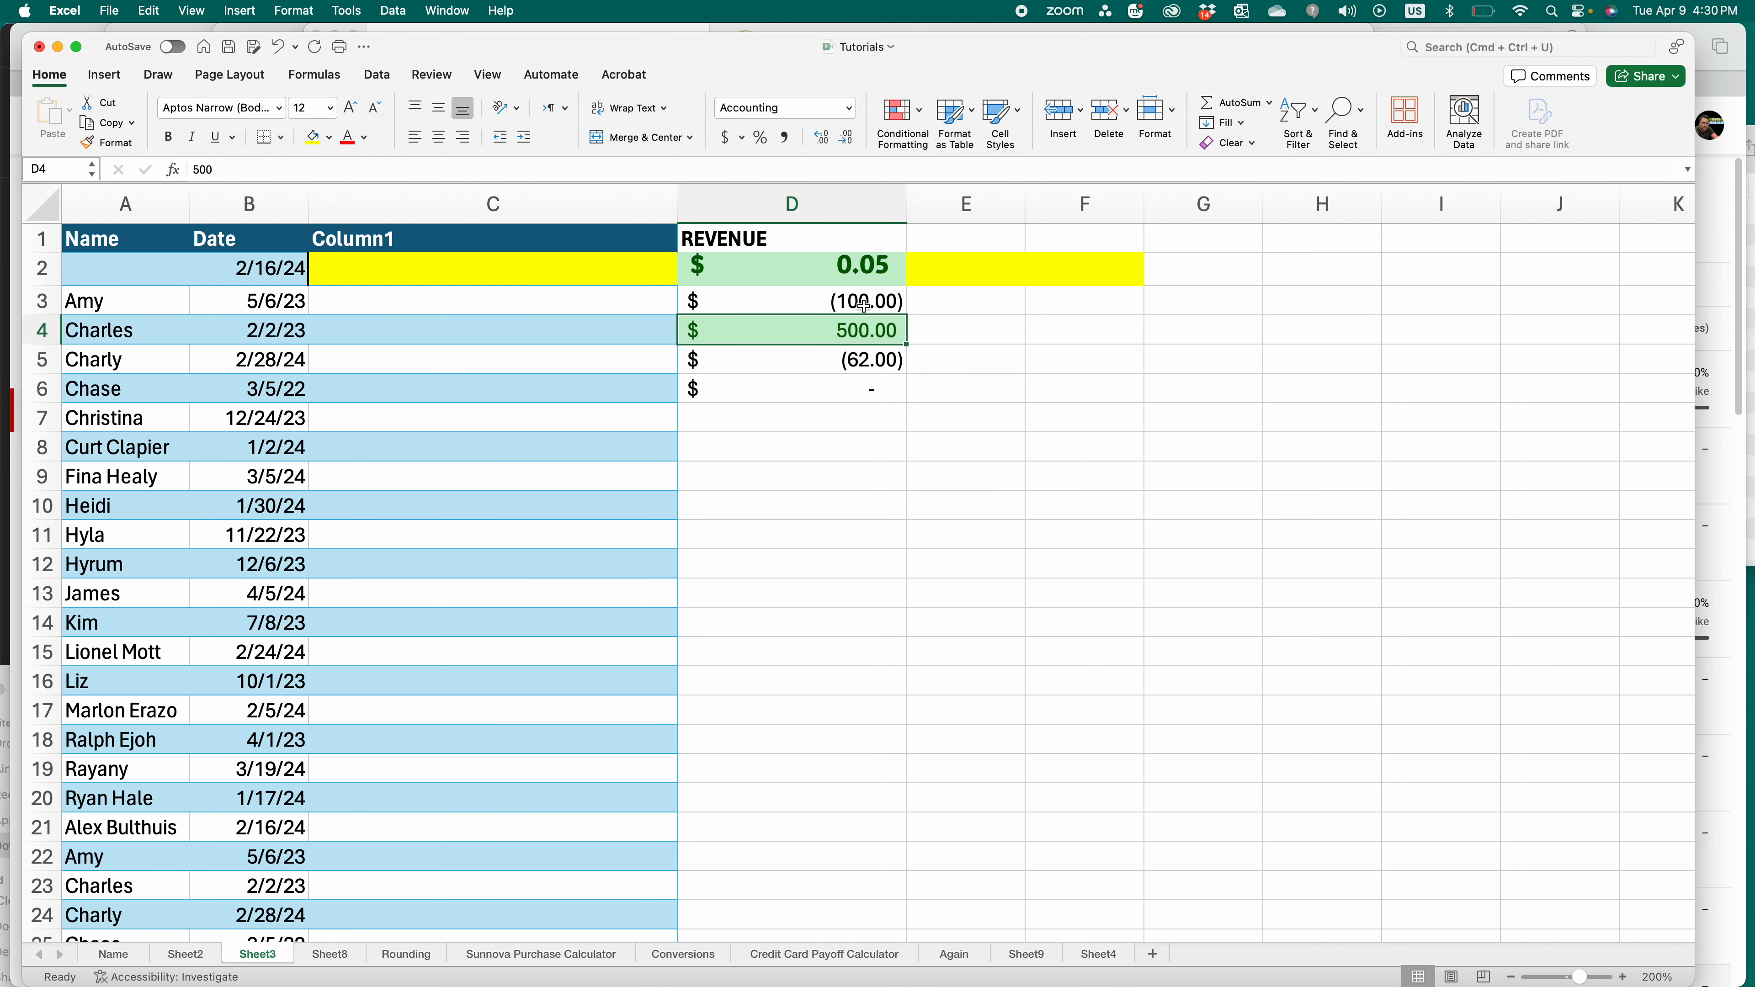
left_click(843, 377)
left_click(850, 317)
left_click(850, 277)
- Add a conditional formatting rule to D2:D6 that gives values less than 0 Light Red Fill with Dark Red Text
left_click_drag(836, 263, 840, 387)
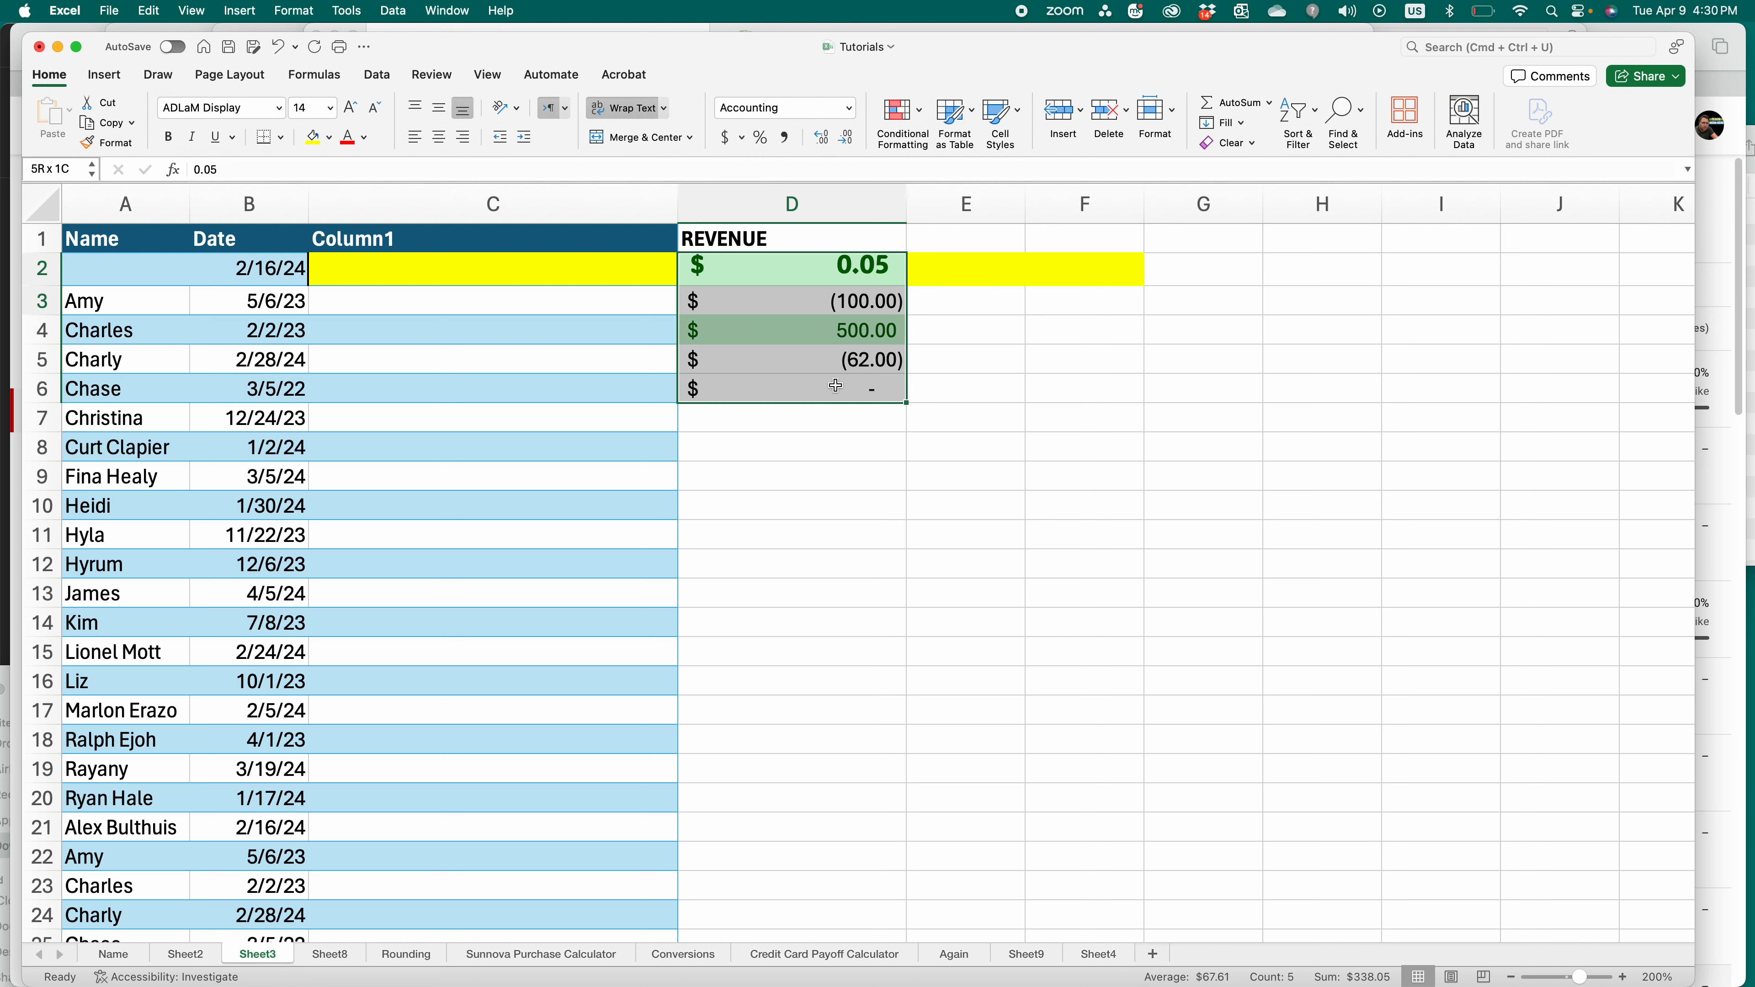
left_click(897, 120)
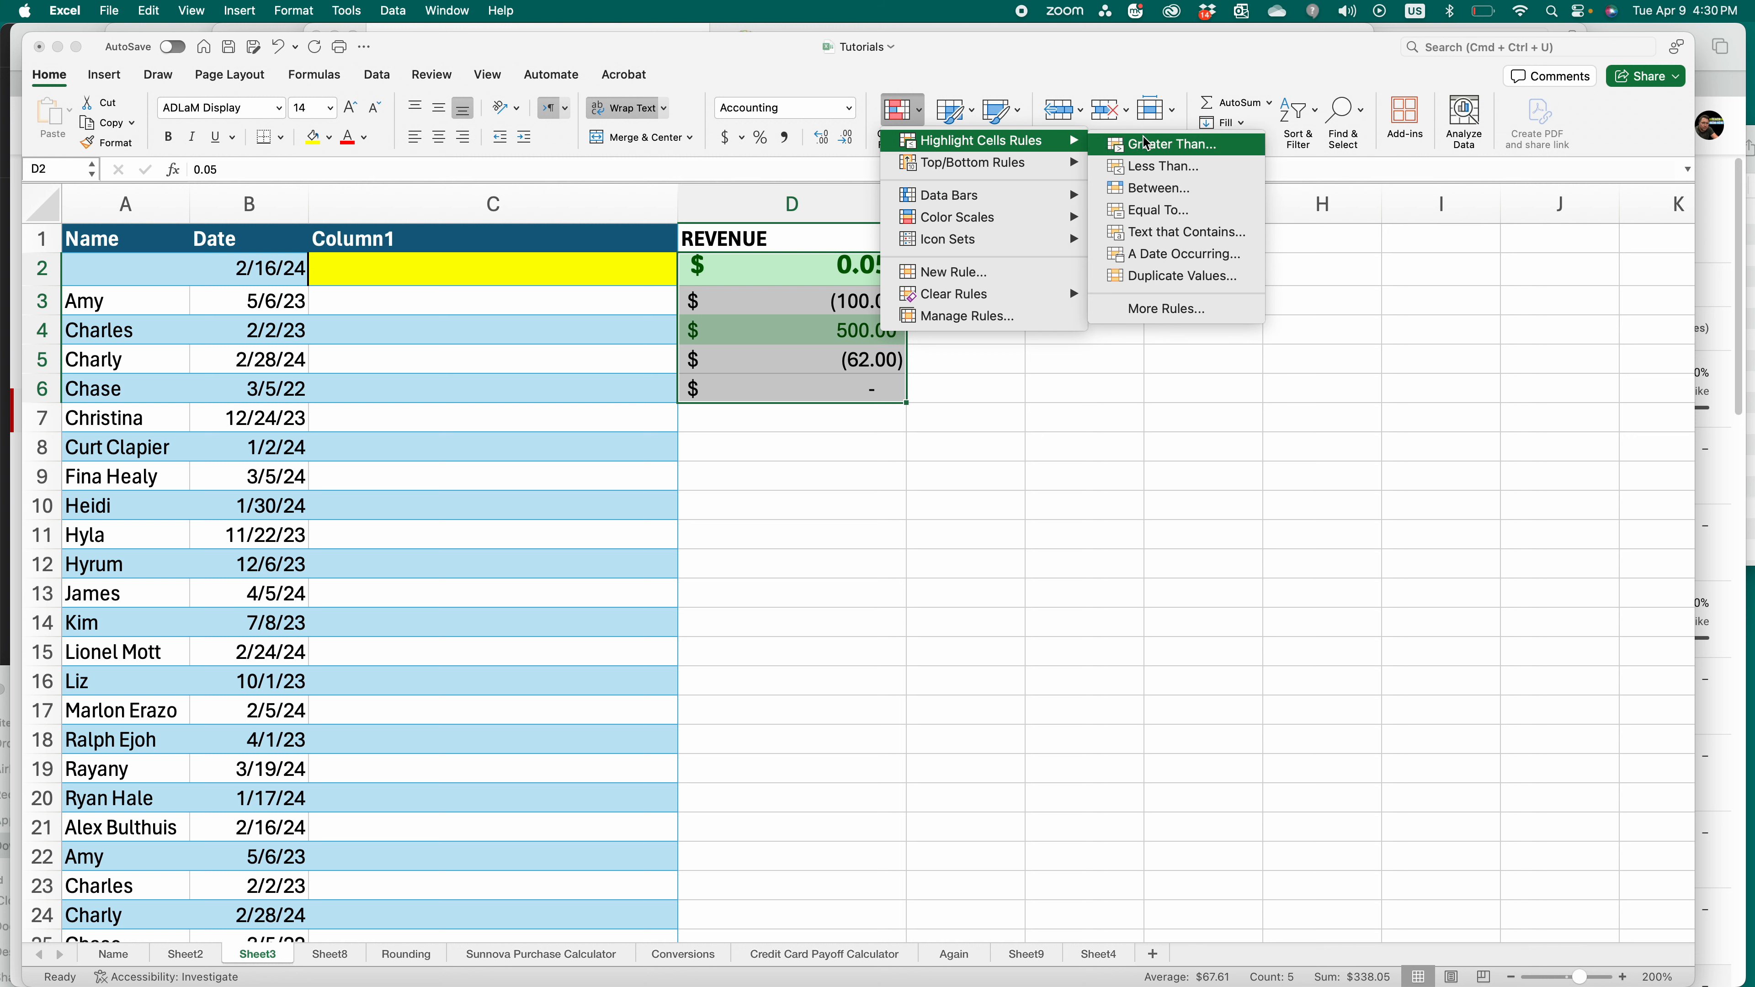
left_click(1162, 166)
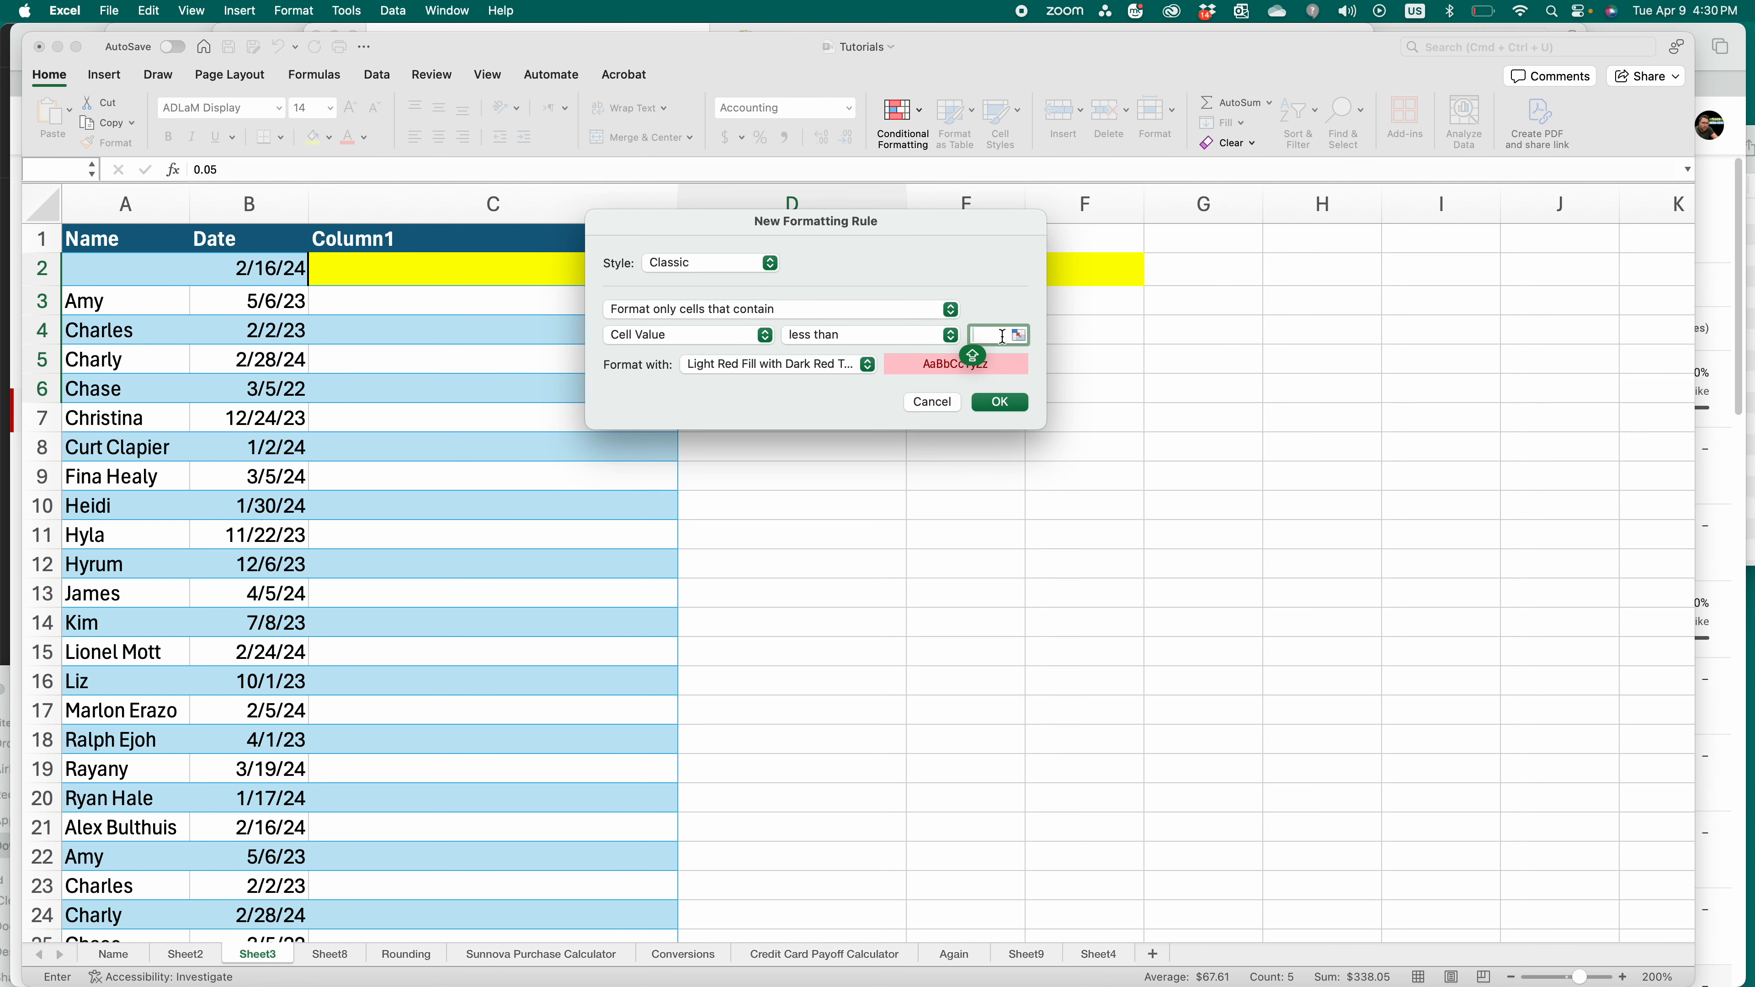
type("0")
left_click(837, 367)
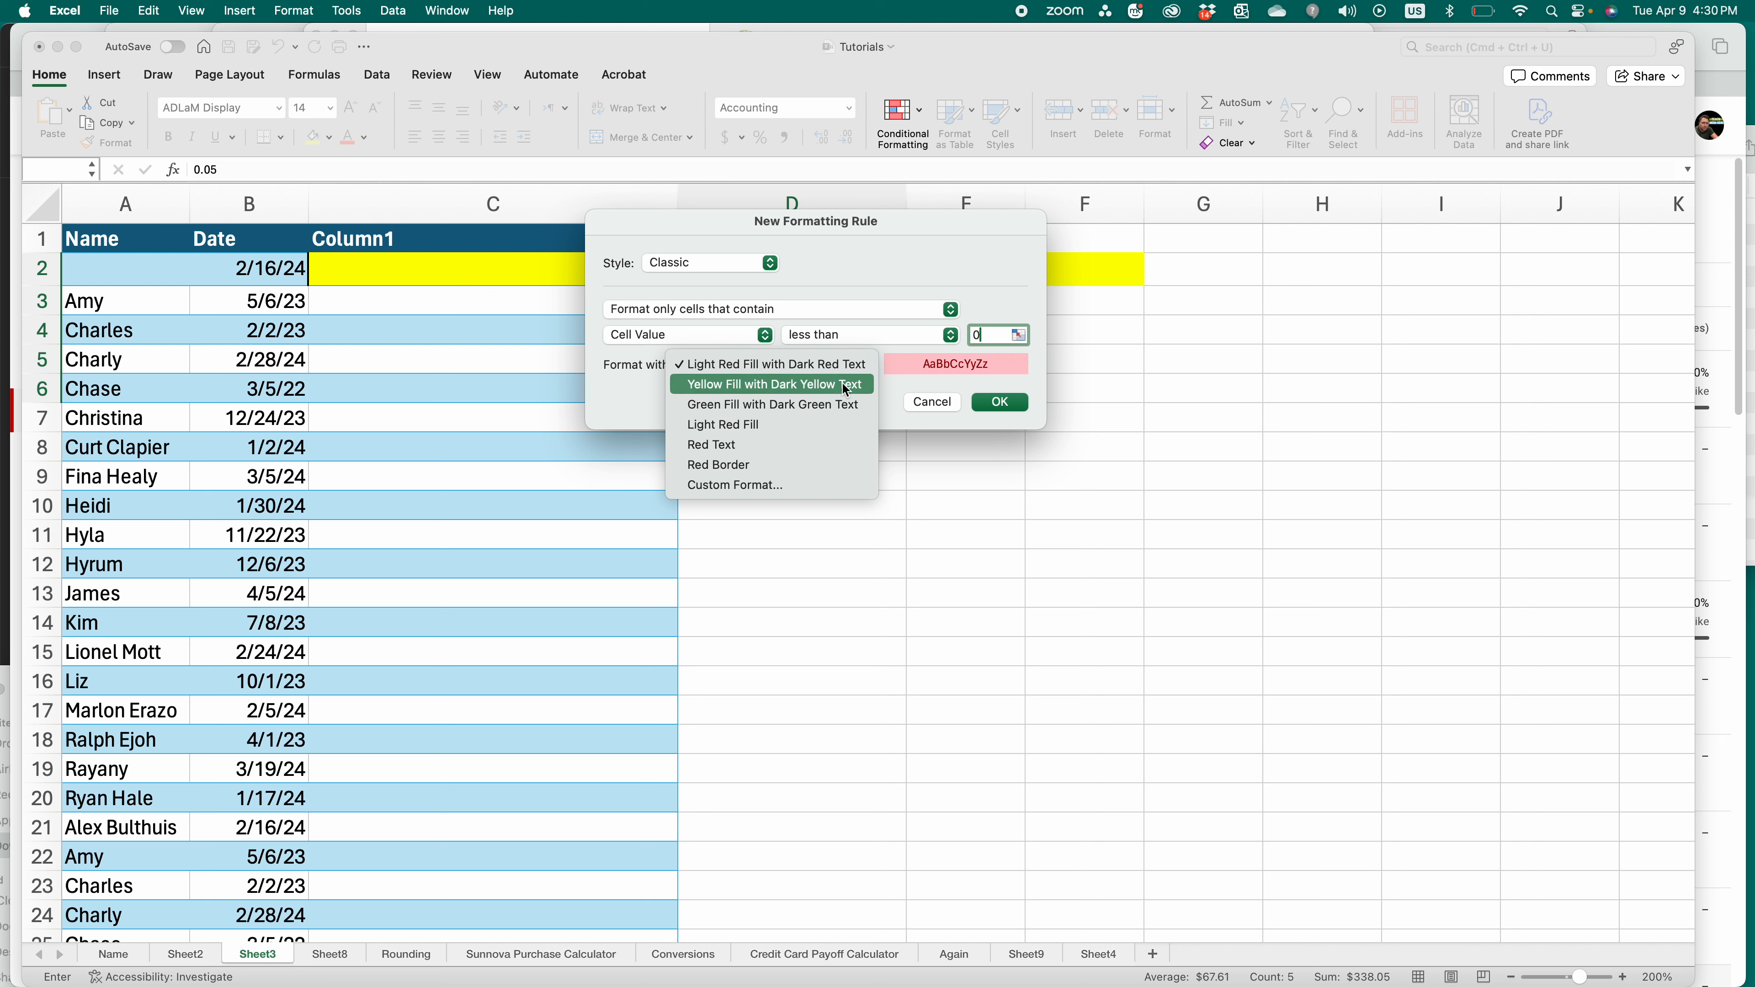
left_click(838, 367)
left_click(999, 402)
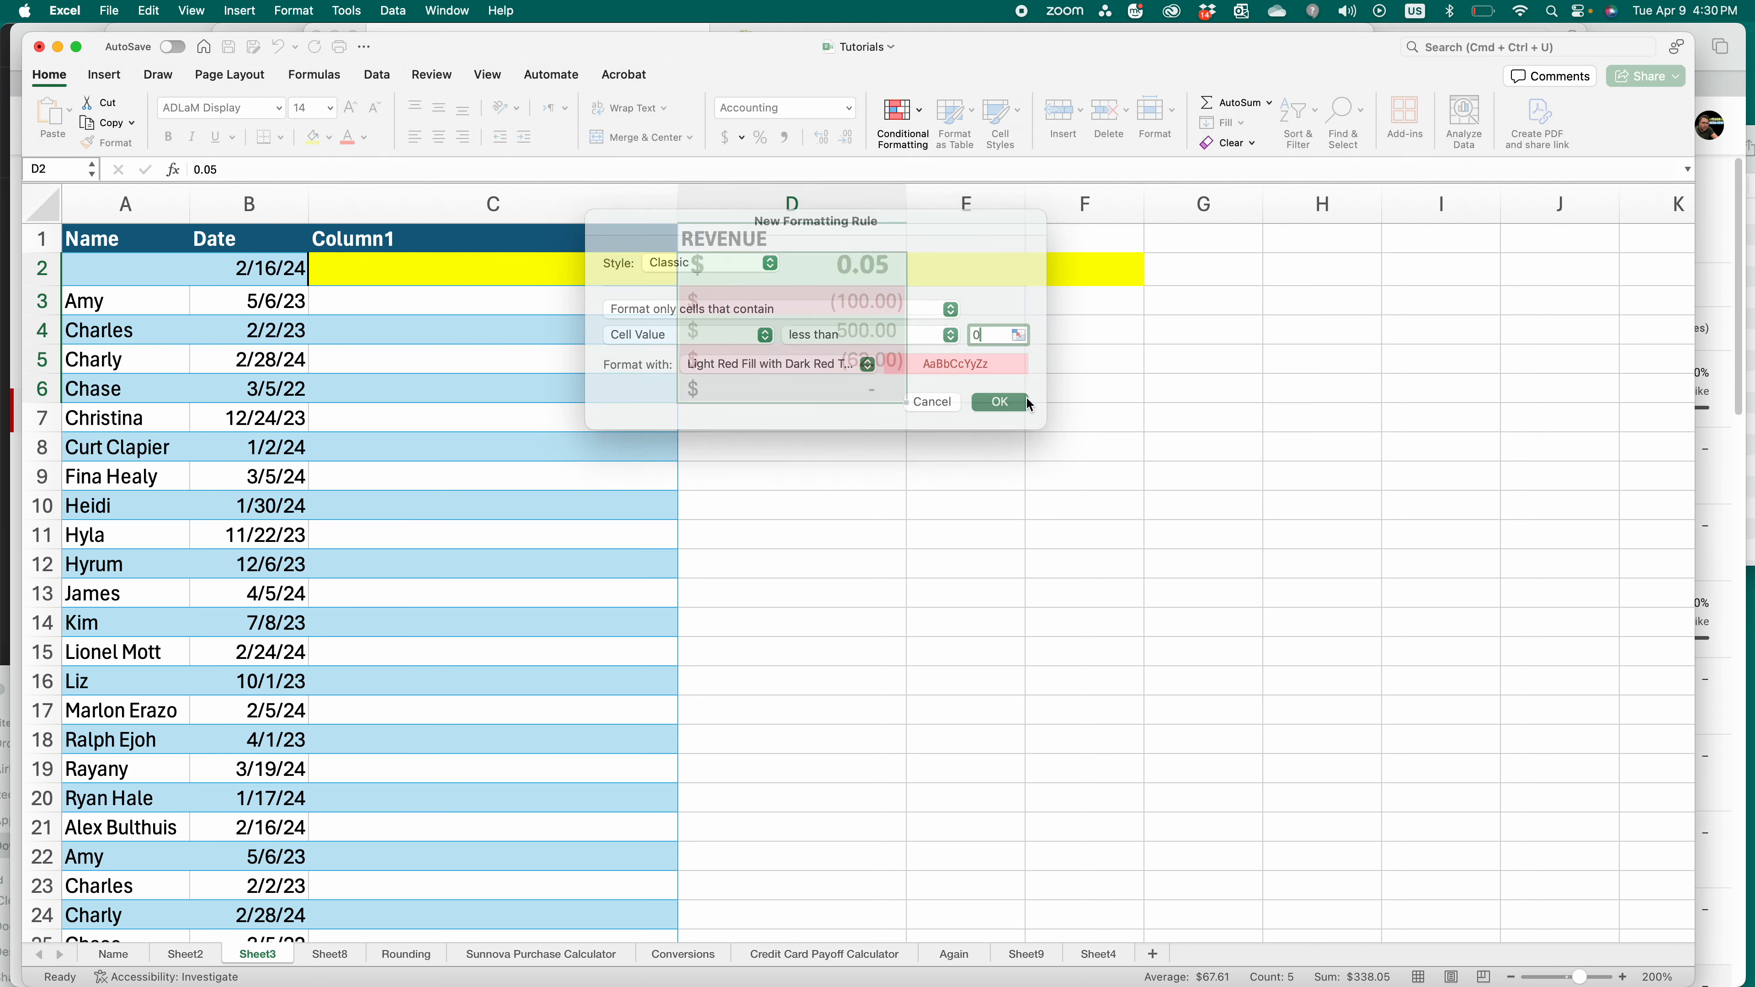
left_click(897, 396)
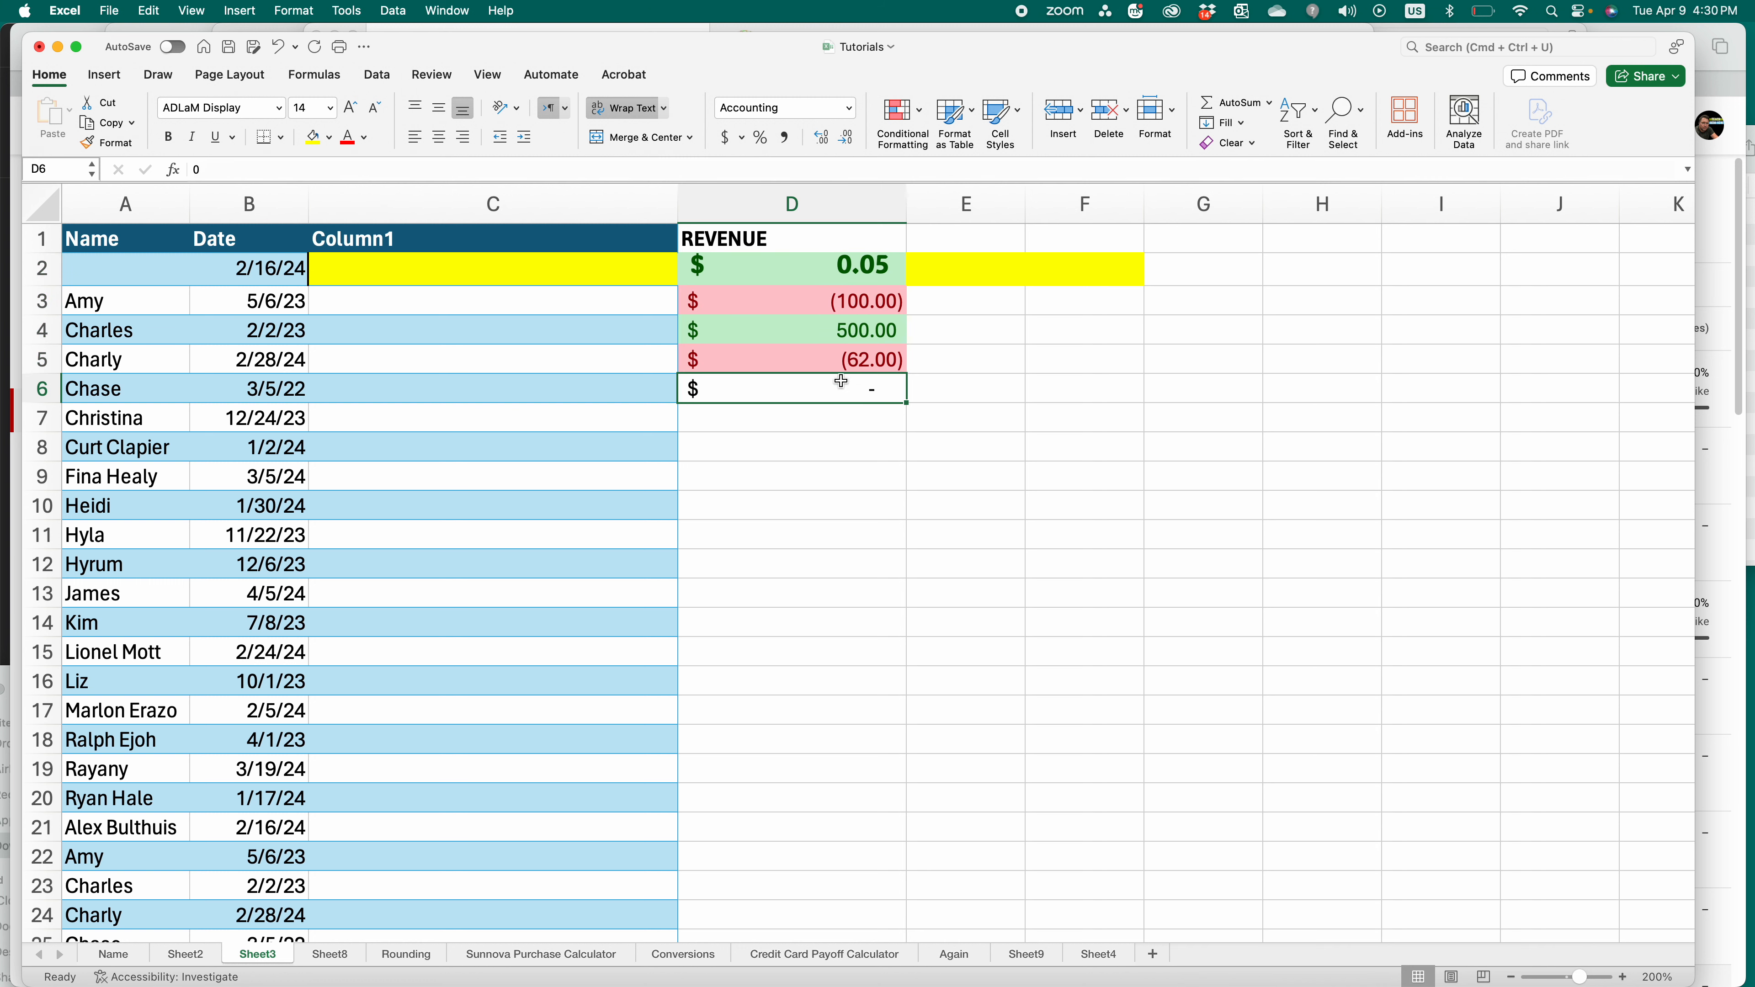
left_click(865, 305)
left_click(872, 360)
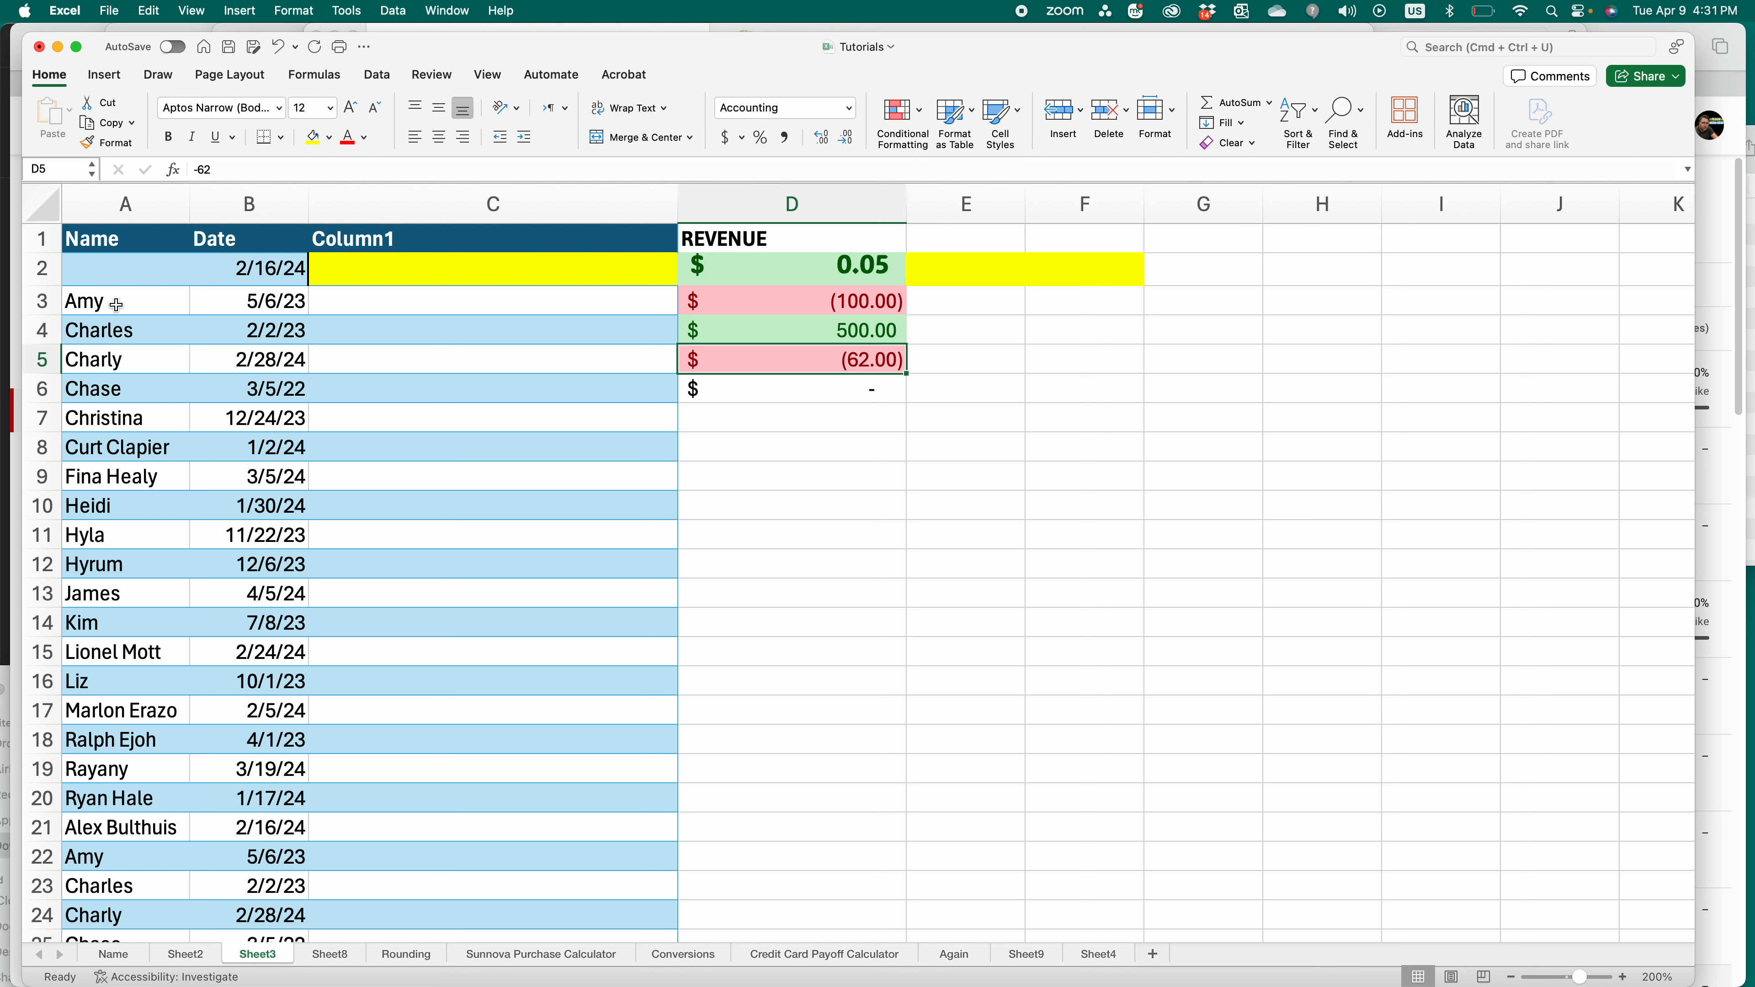
- Format A3:B15 as a table in the dark-header blue Light style, using its first row as headers
left_click_drag(114, 304, 304, 656)
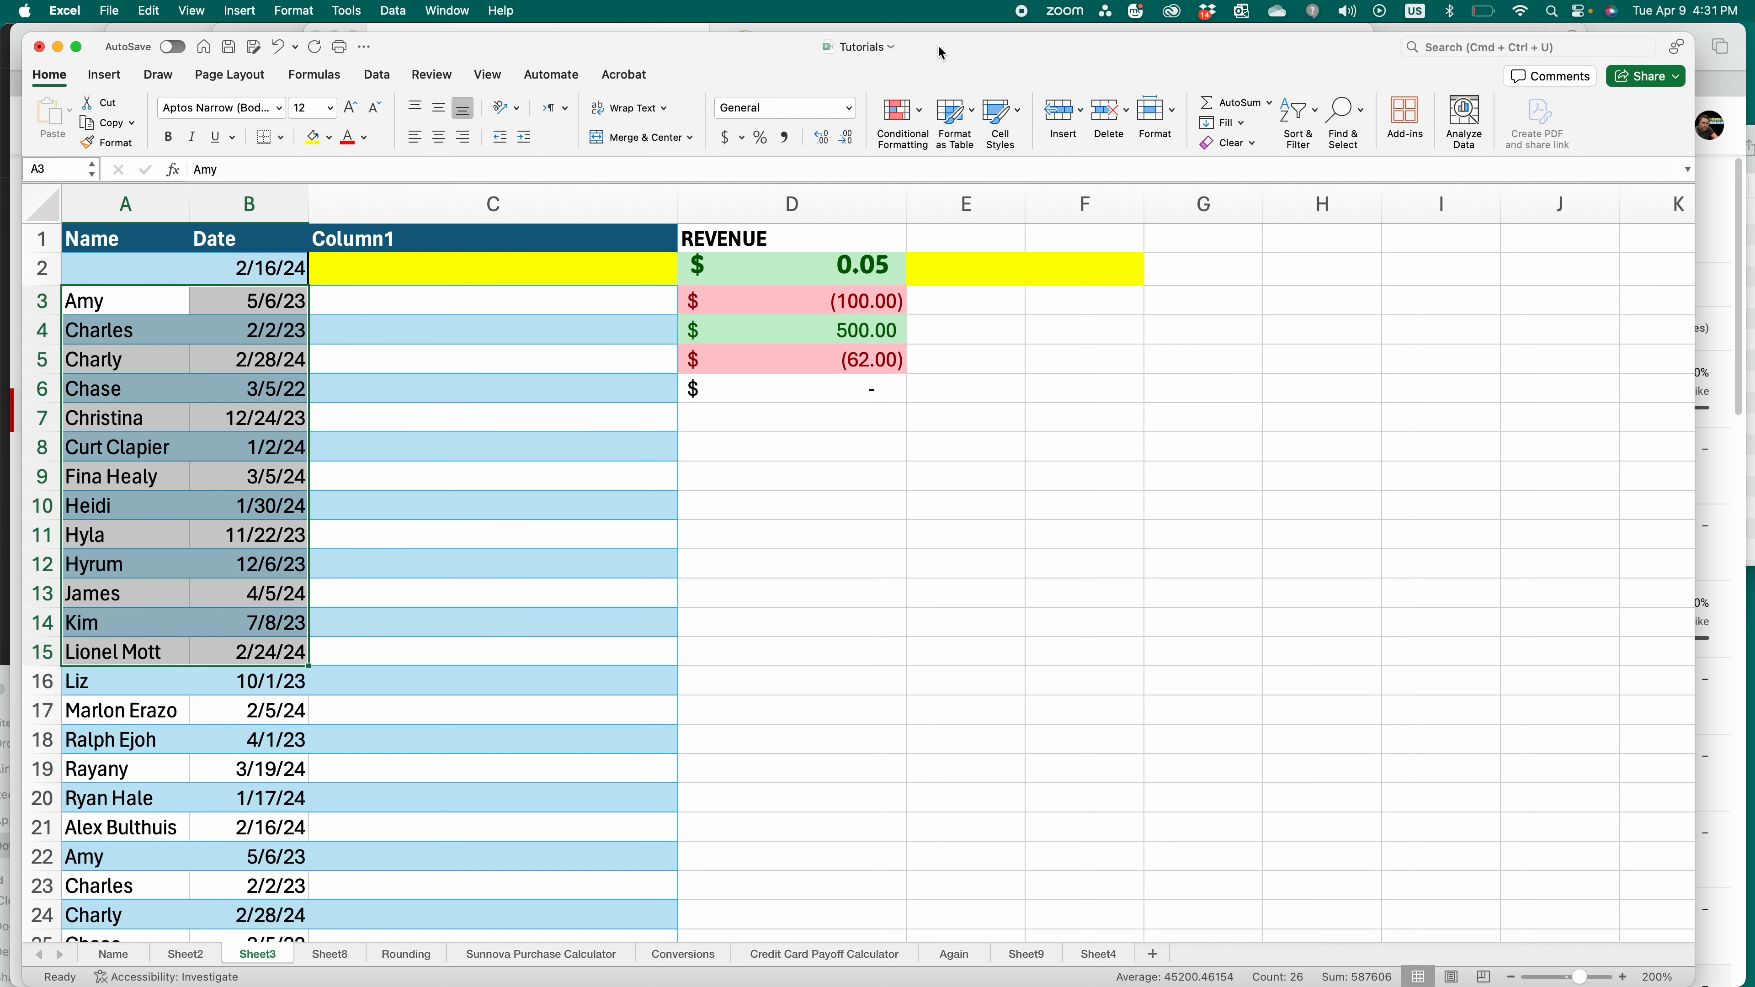
left_click(958, 129)
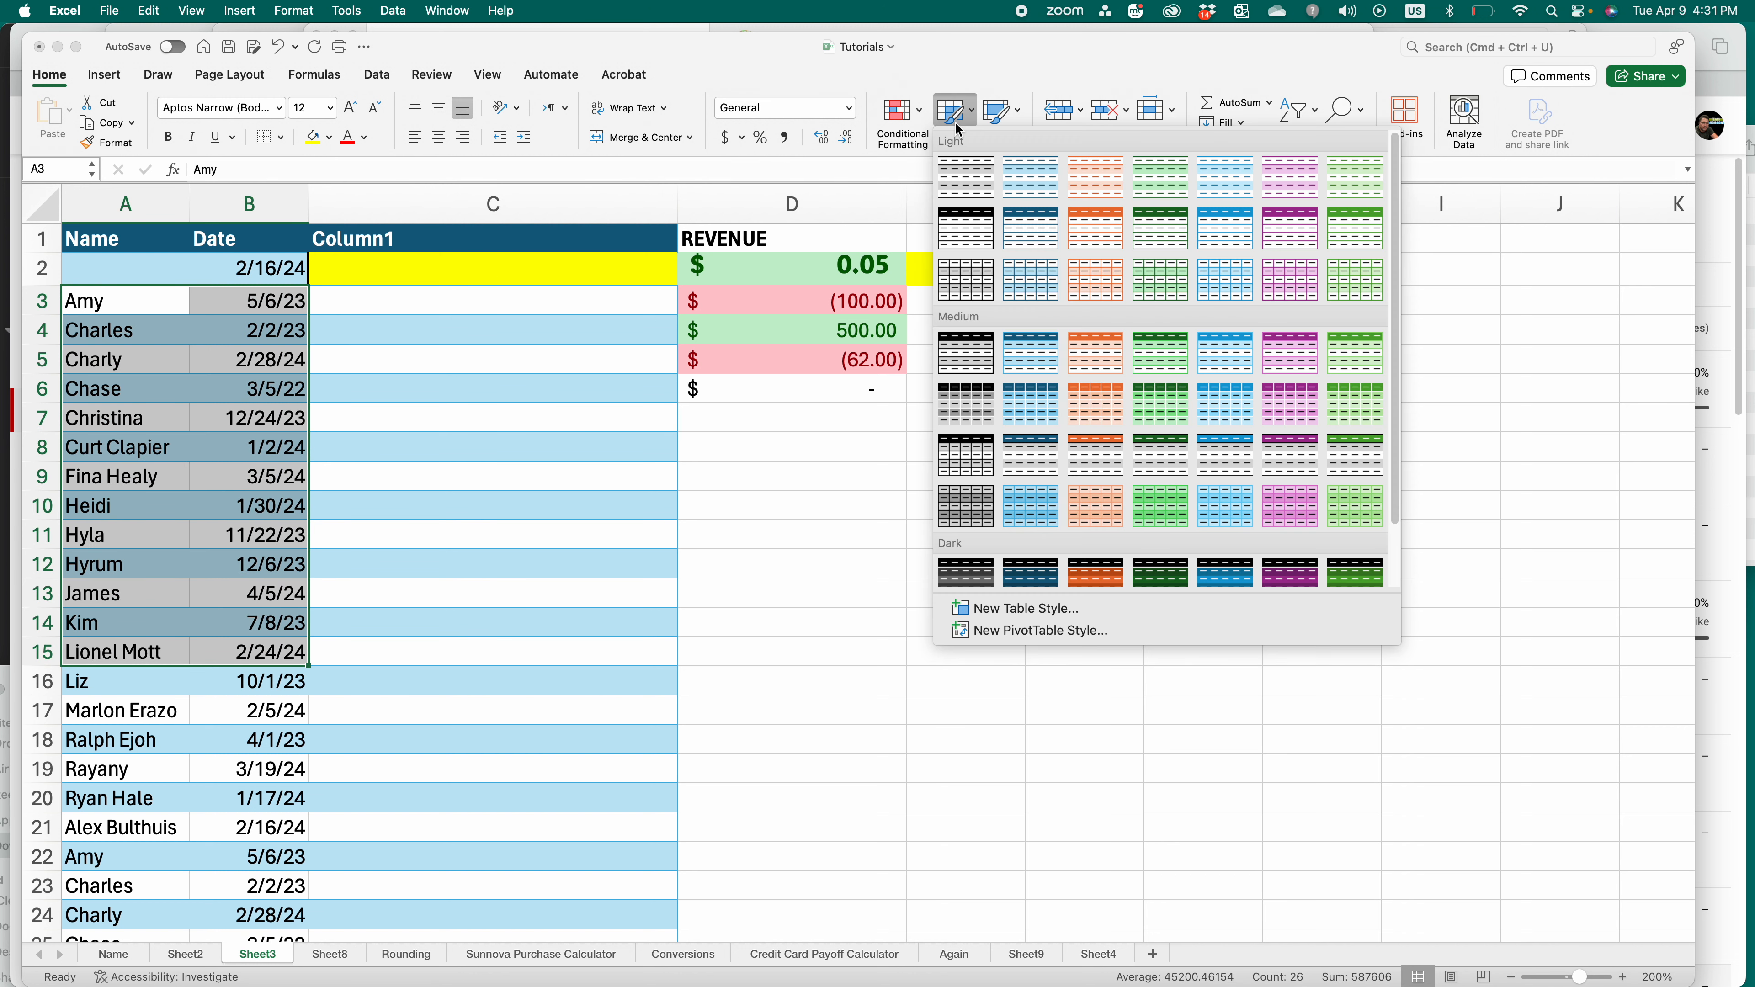
left_click(1041, 220)
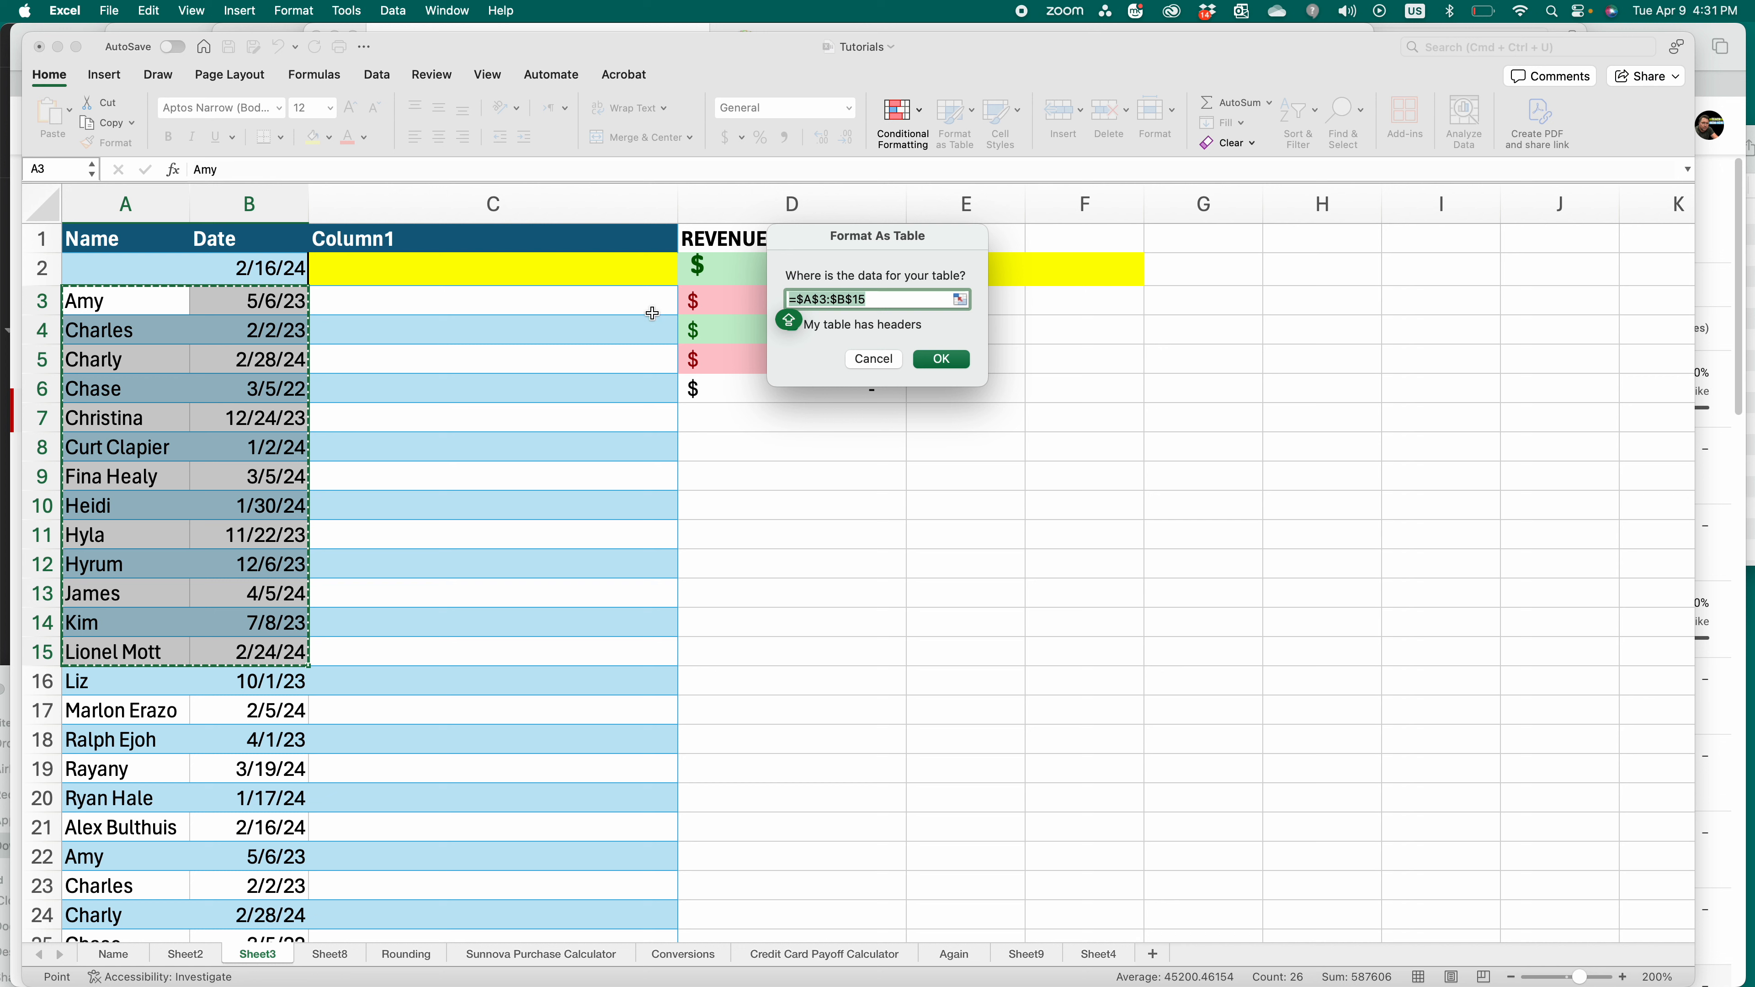
key("Return")
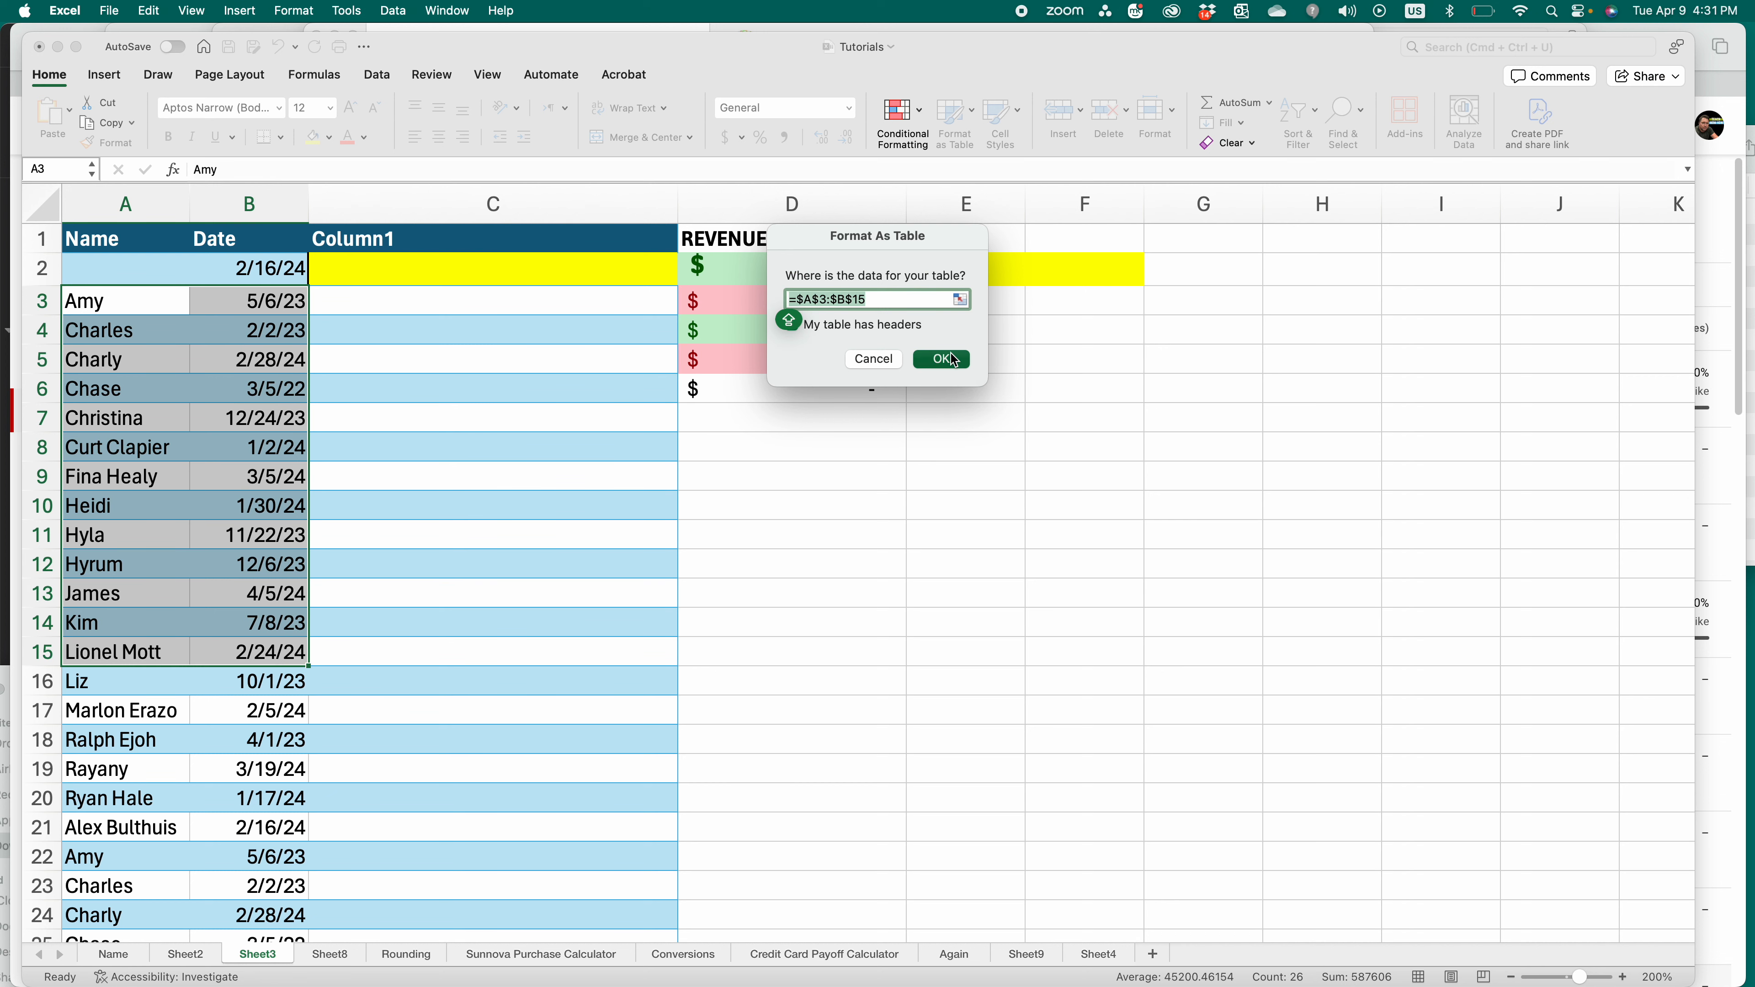
left_click(115, 387)
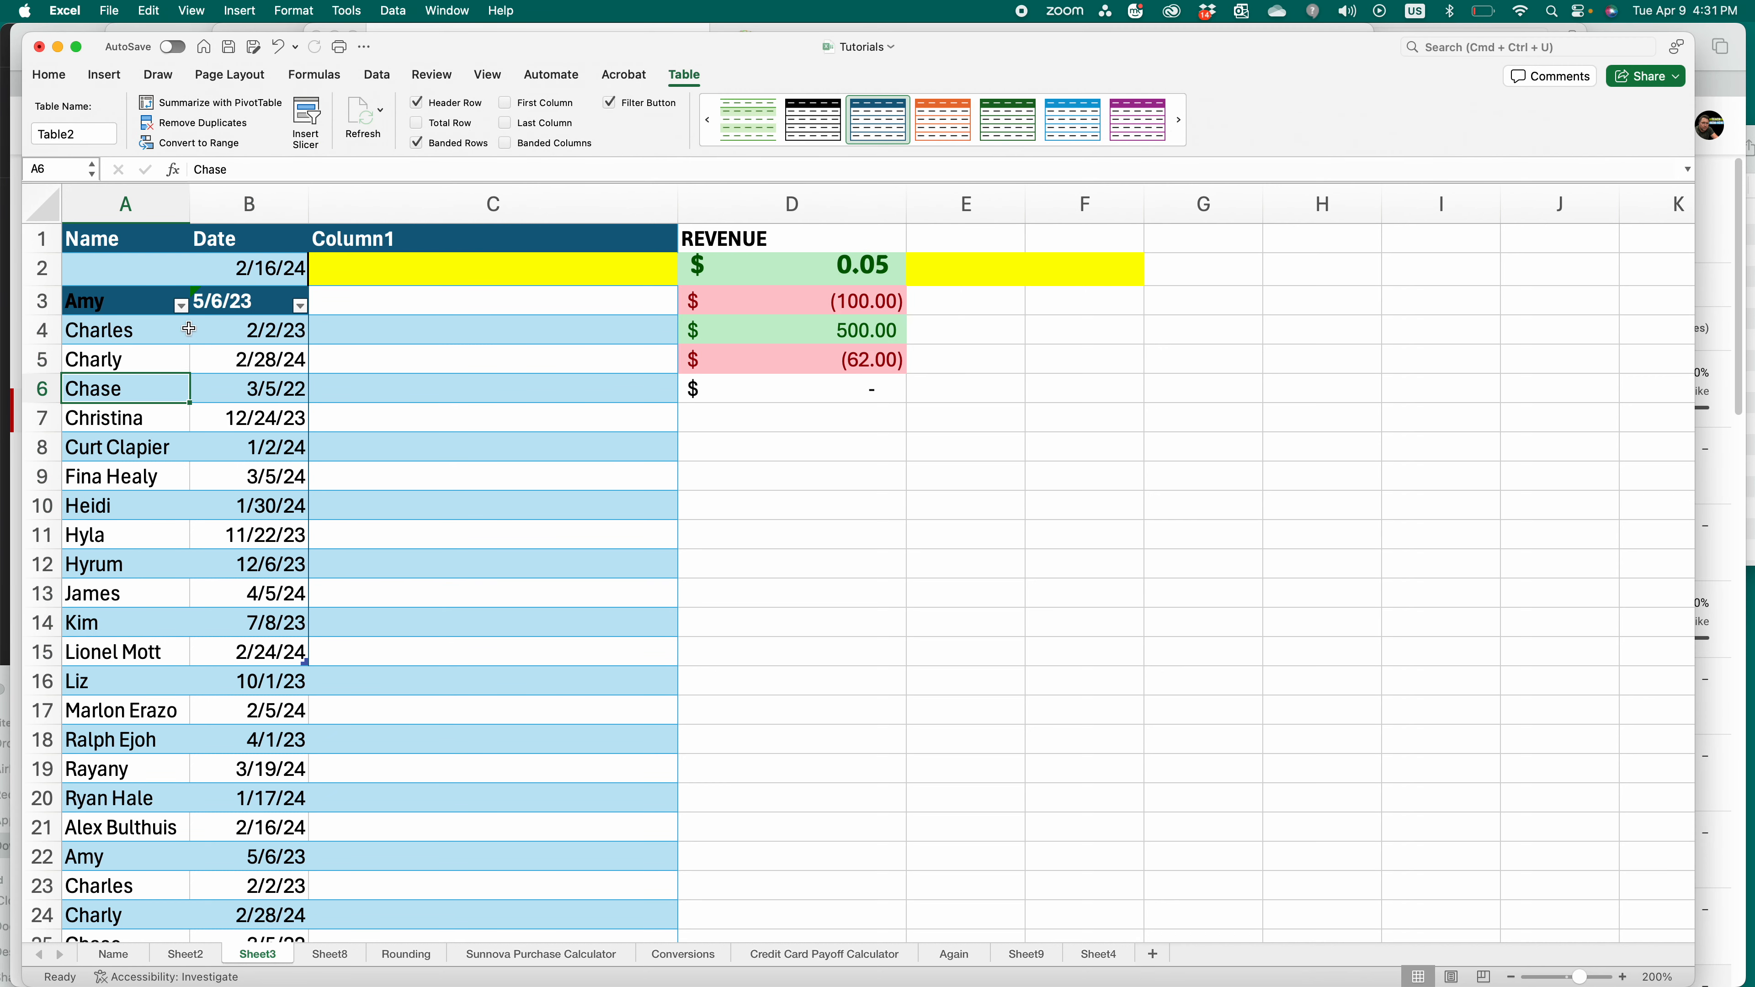
- Filter the new table's first column to exclude the names in rows 5 and 6
left_click(181, 306)
left_click(240, 561)
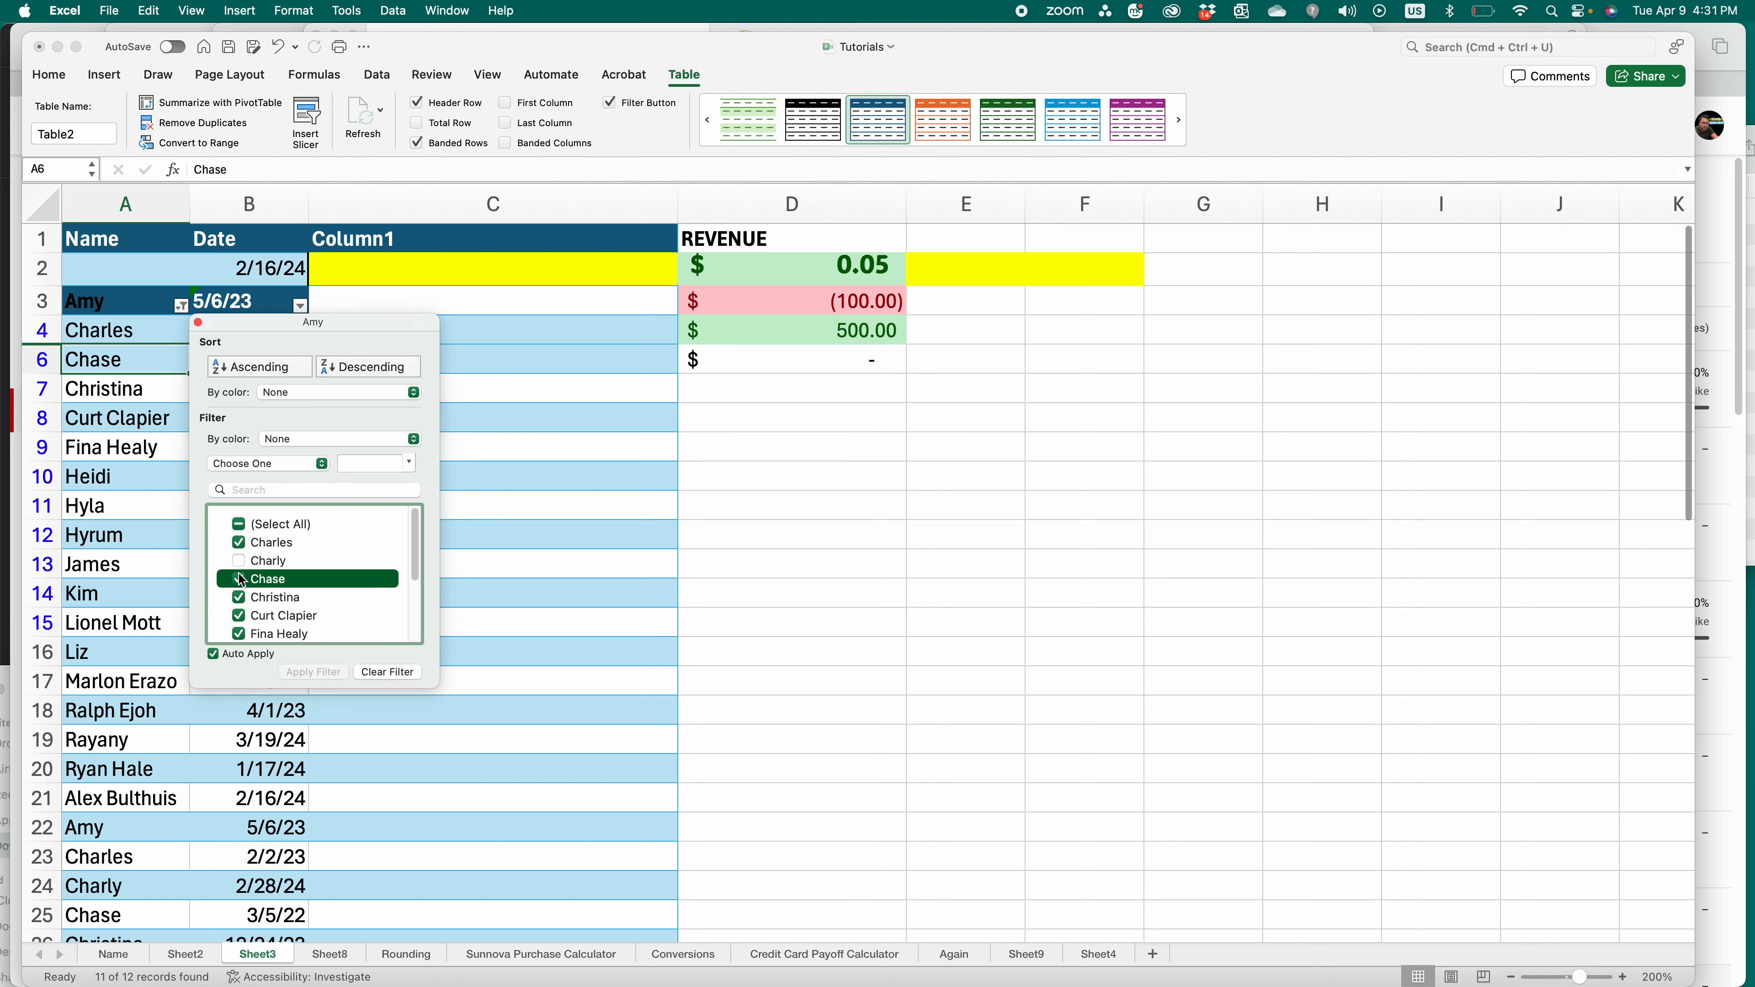
left_click(239, 579)
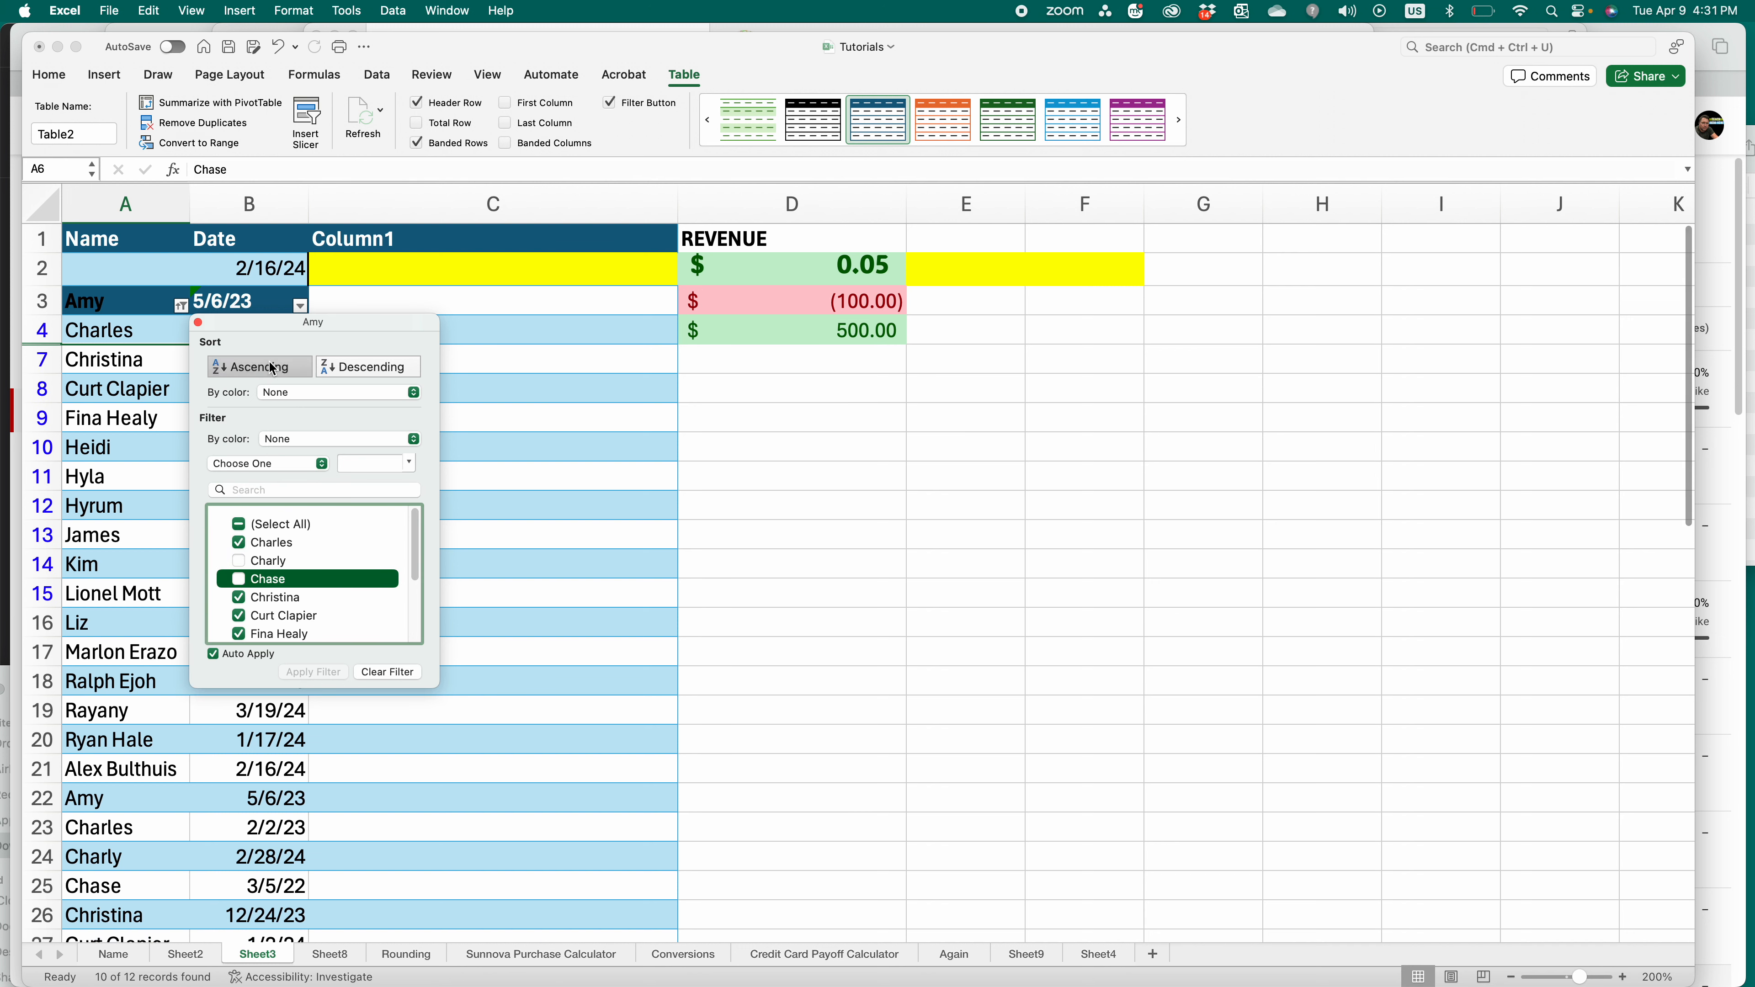
left_click(198, 322)
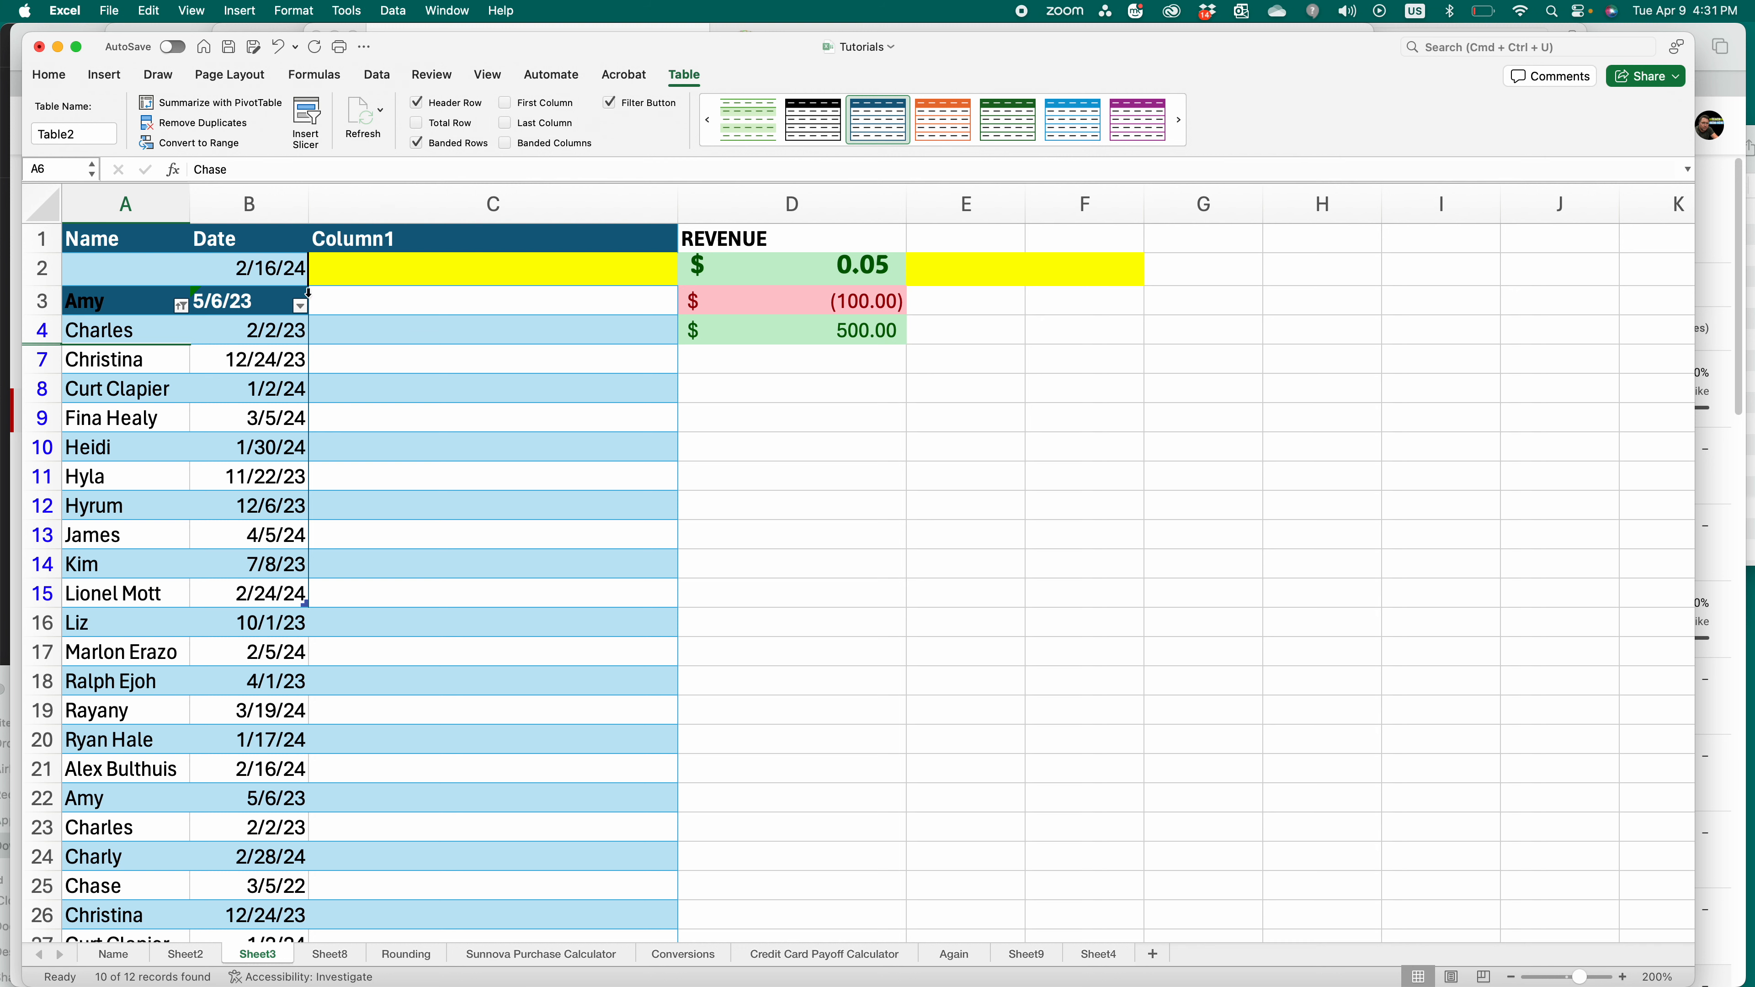
- Total the revenue range D2:D9 in cell D10 with AutoSum
left_click(744, 422)
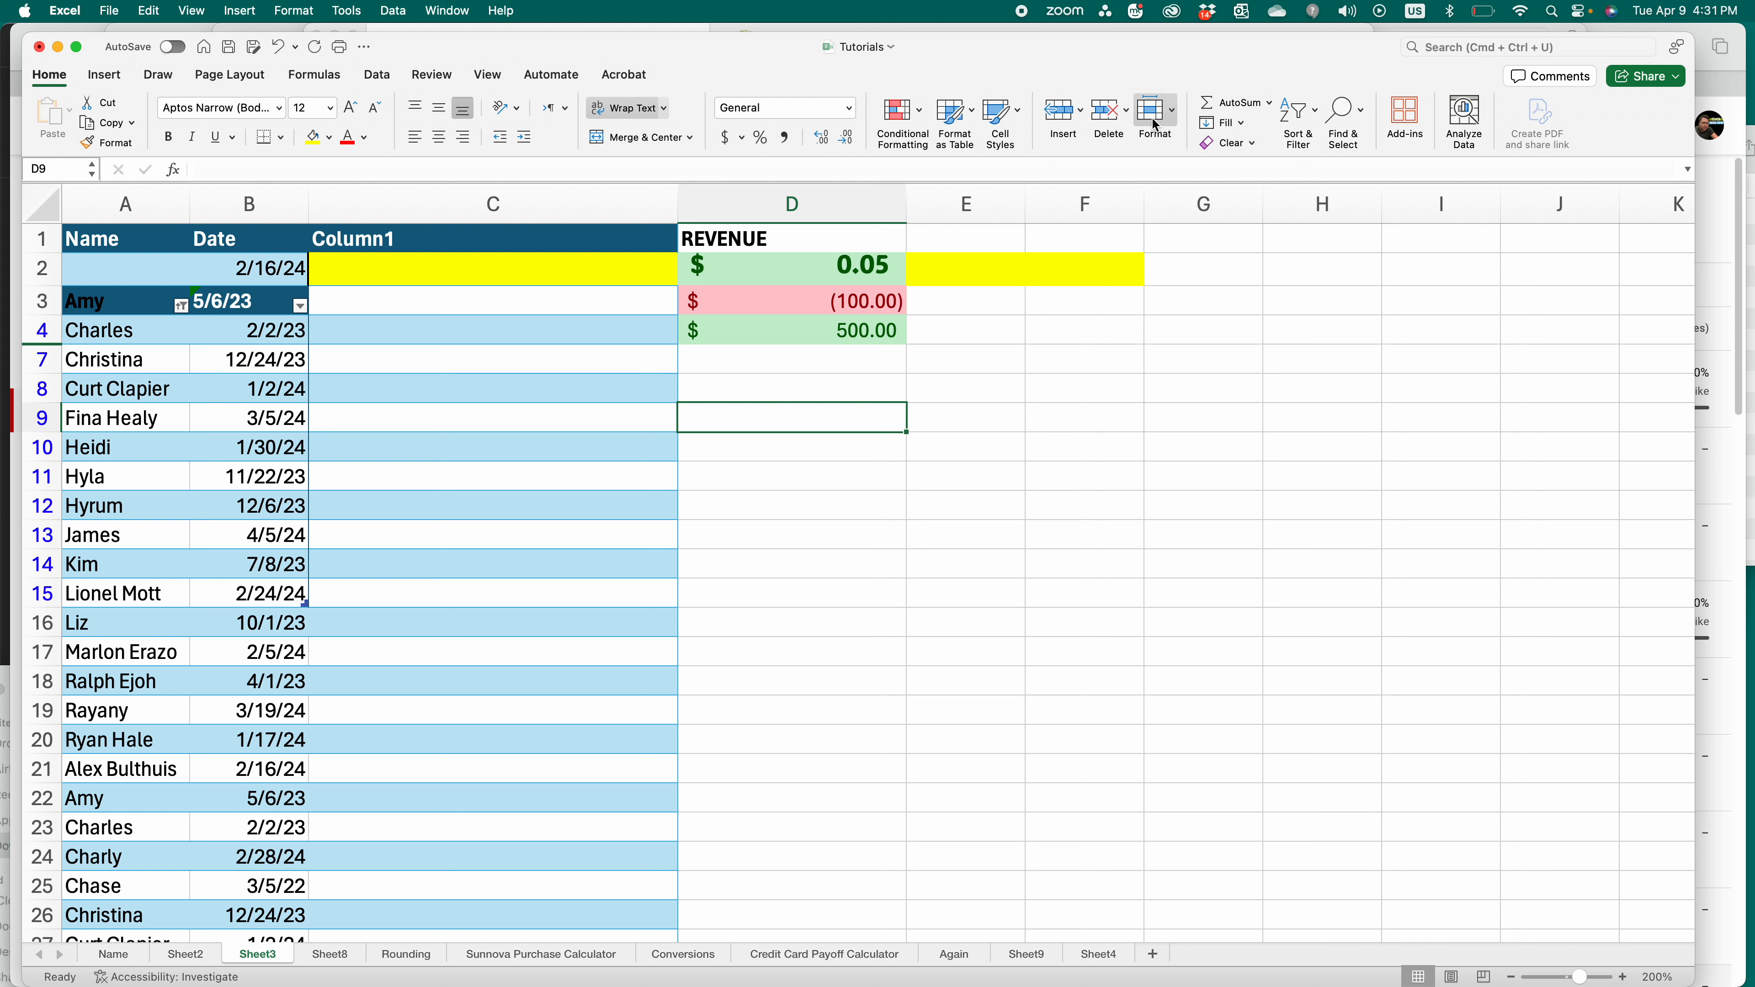
left_click(971, 408)
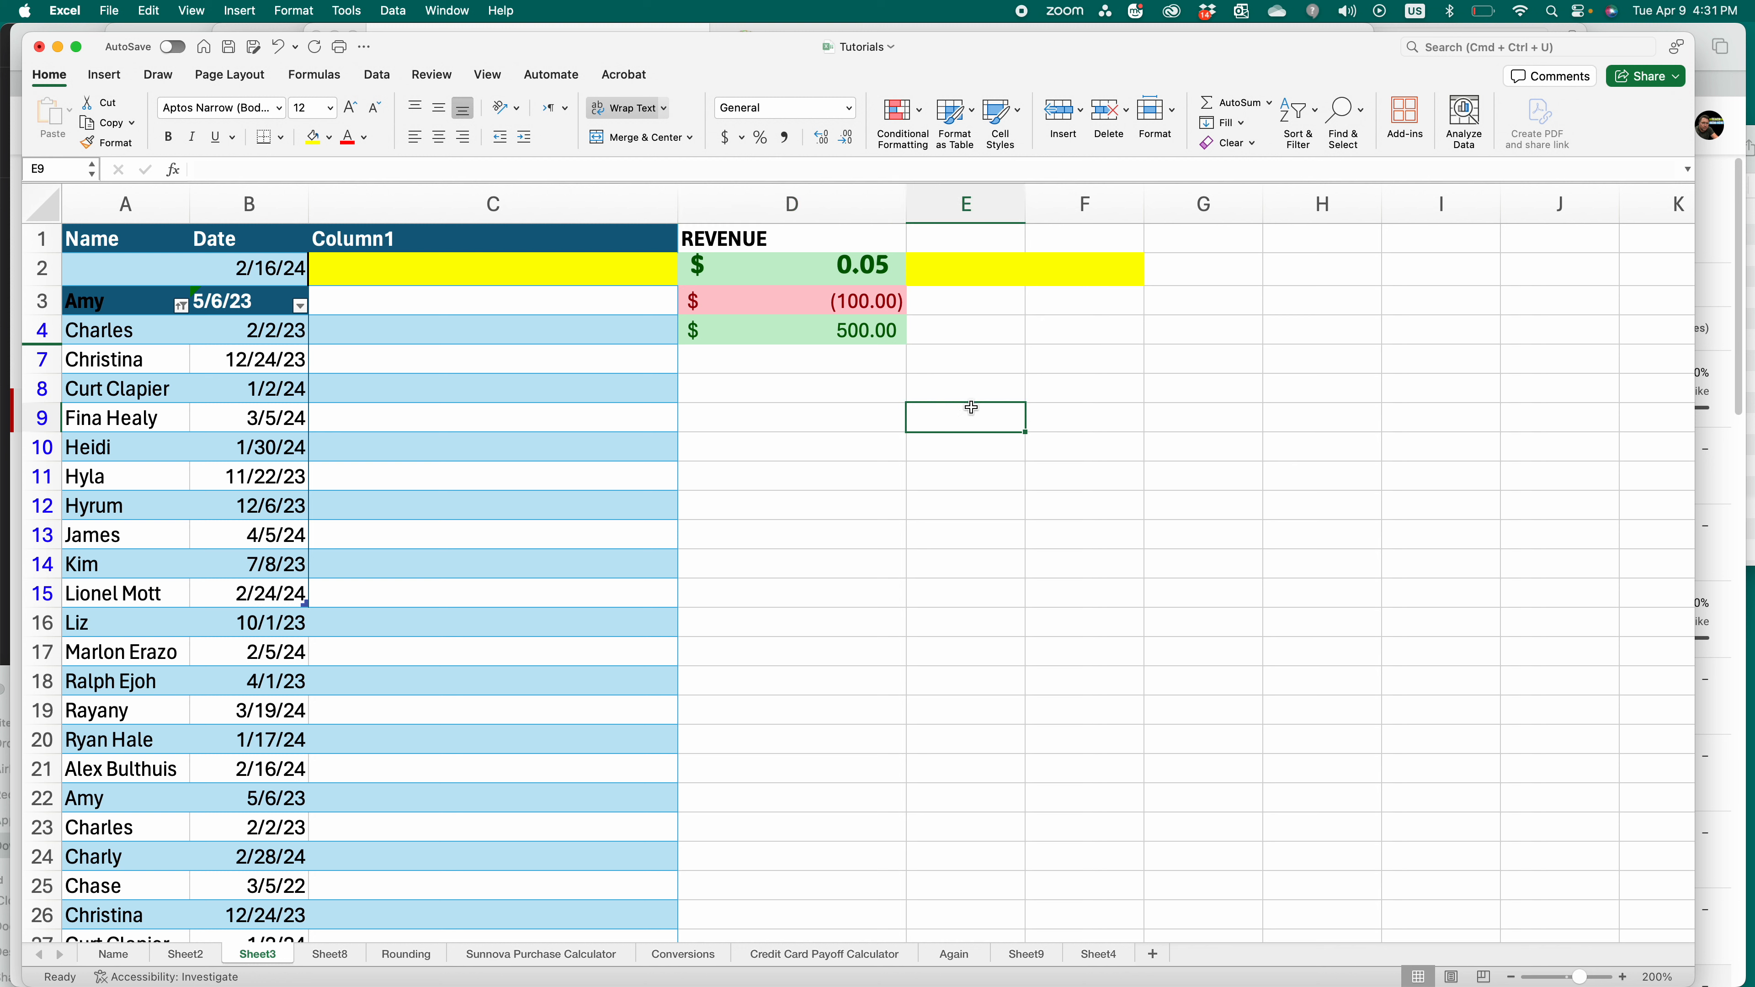
left_click(833, 441)
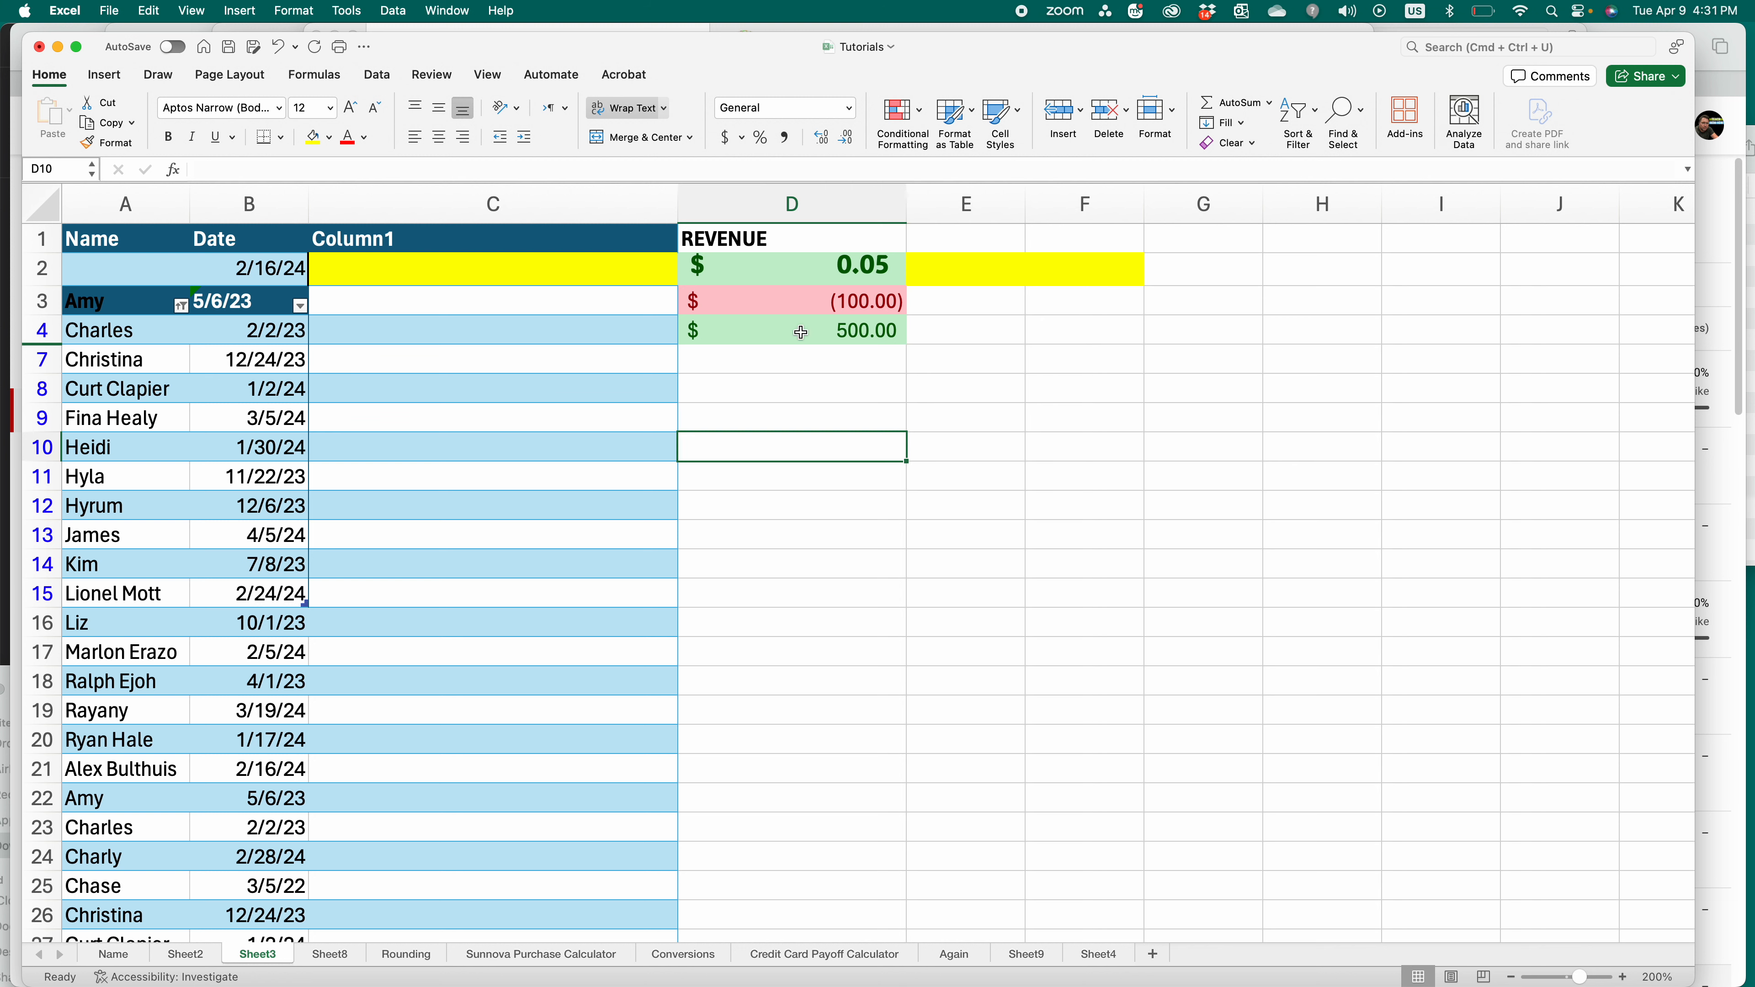
left_click(1236, 103)
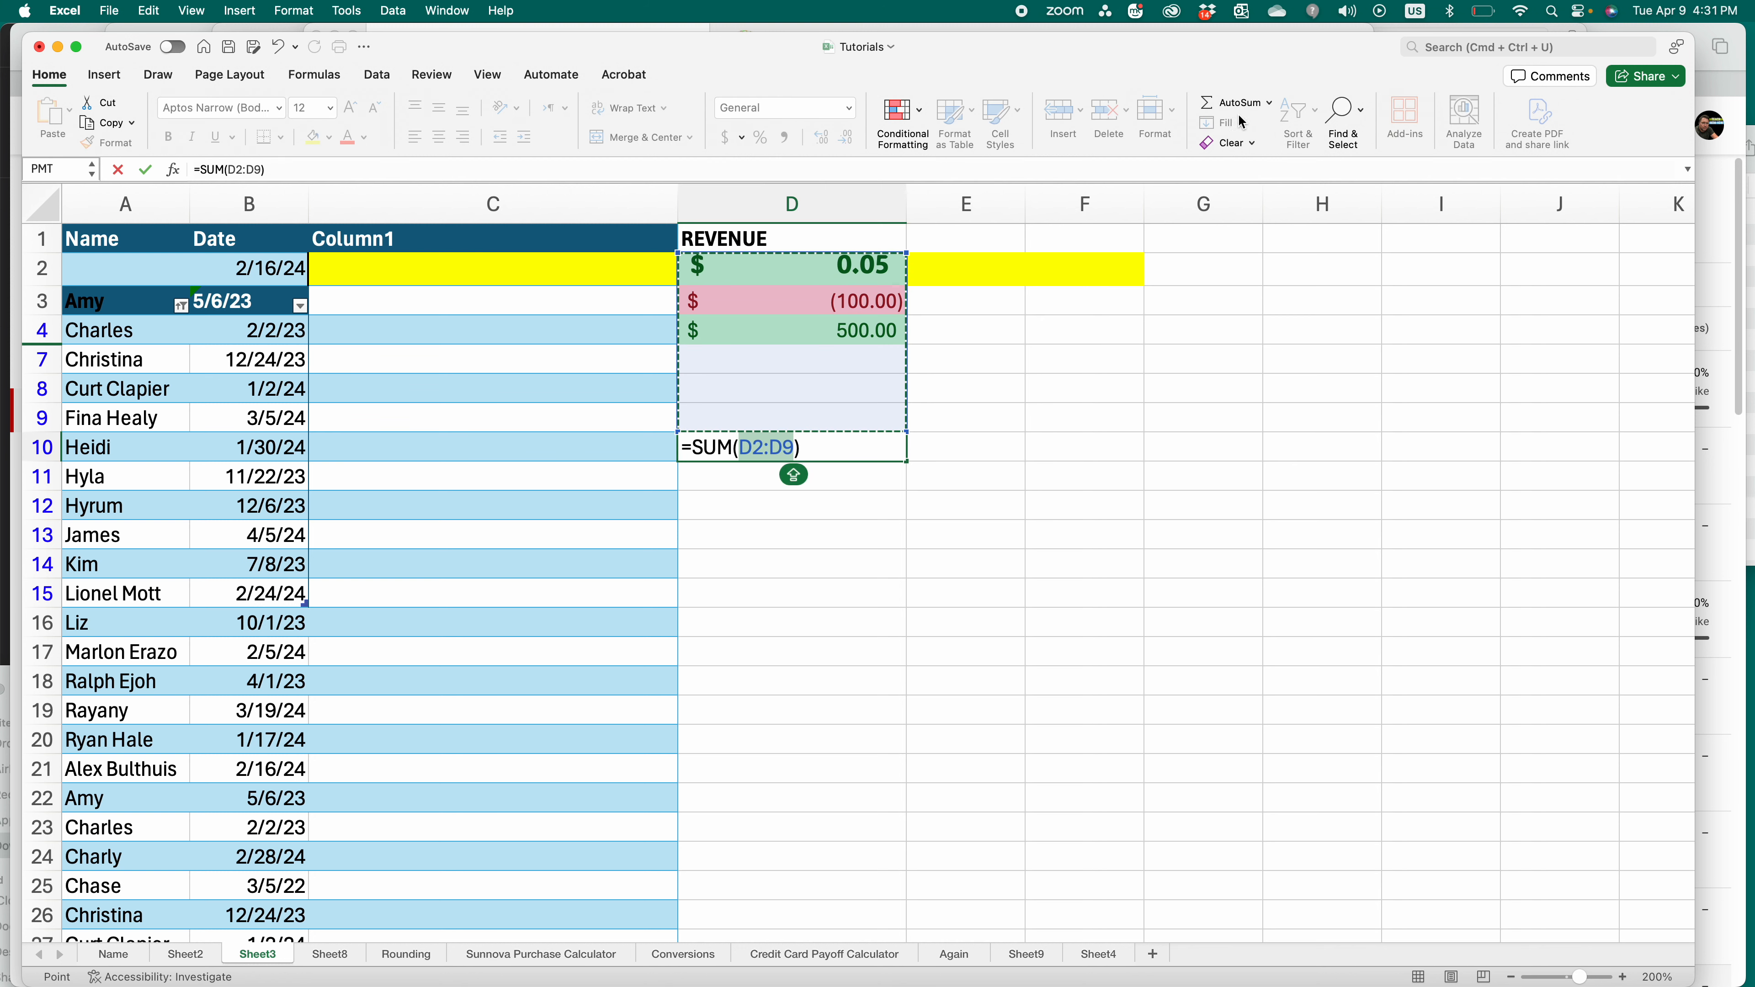
key("Return")
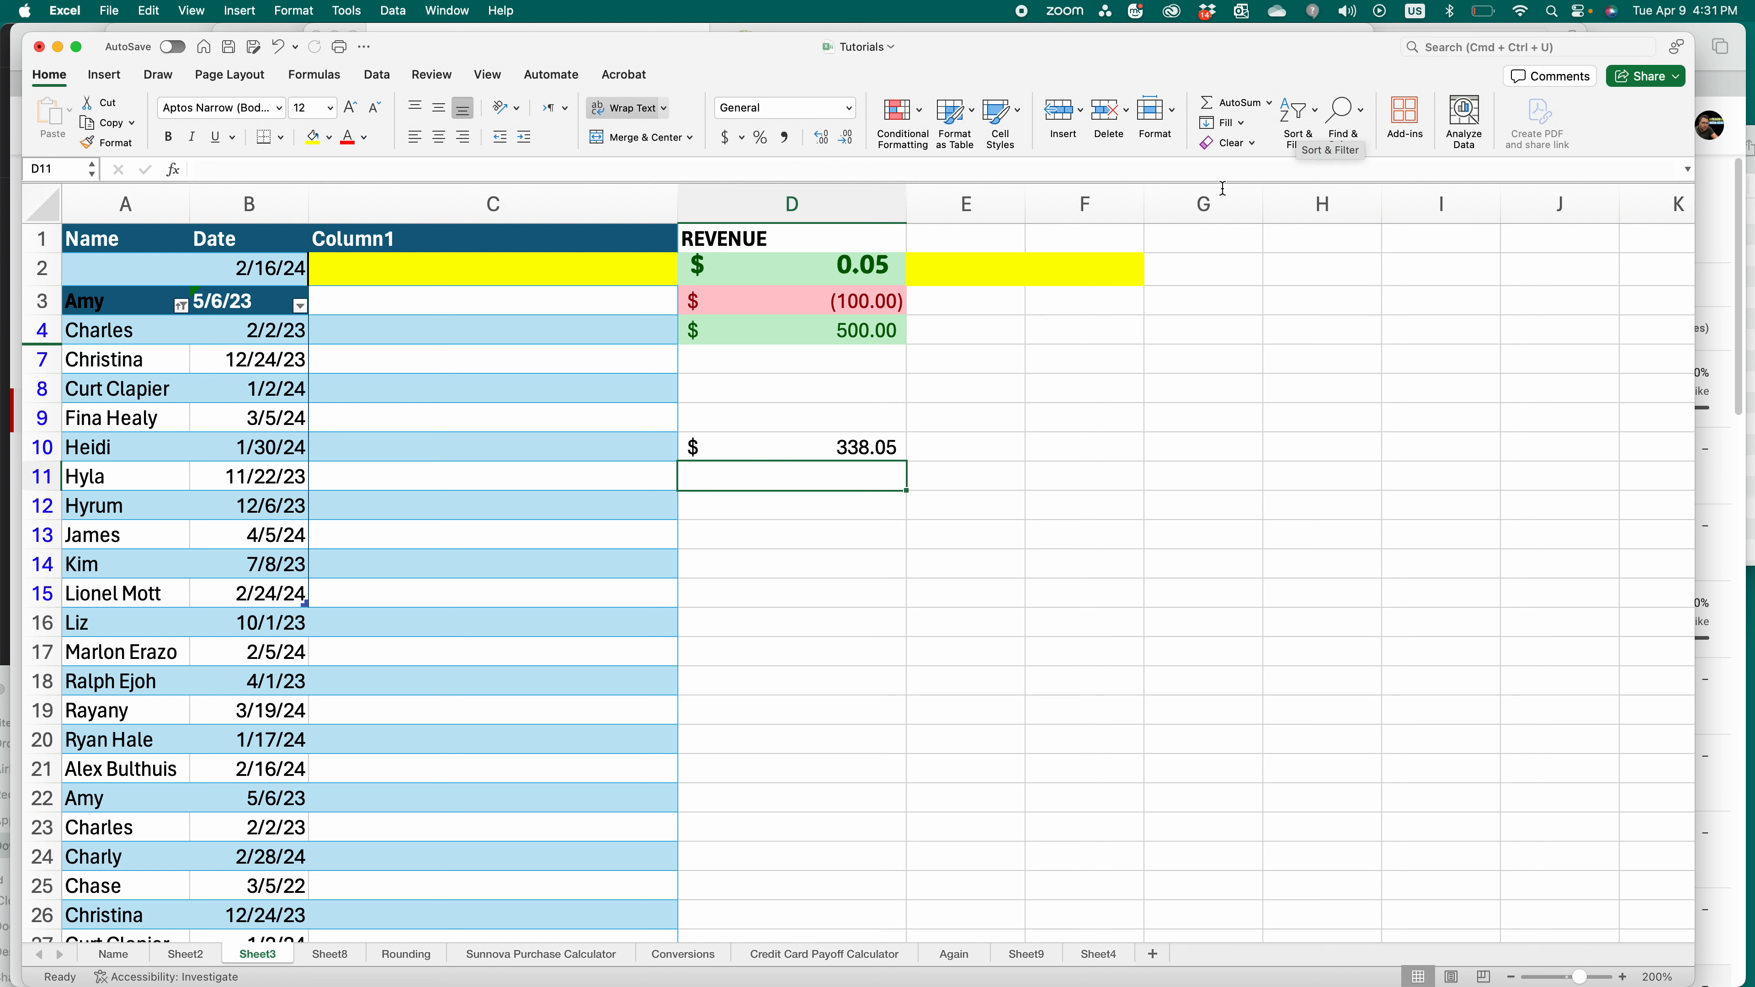
left_click_drag(173, 297, 228, 681)
right_click(228, 547)
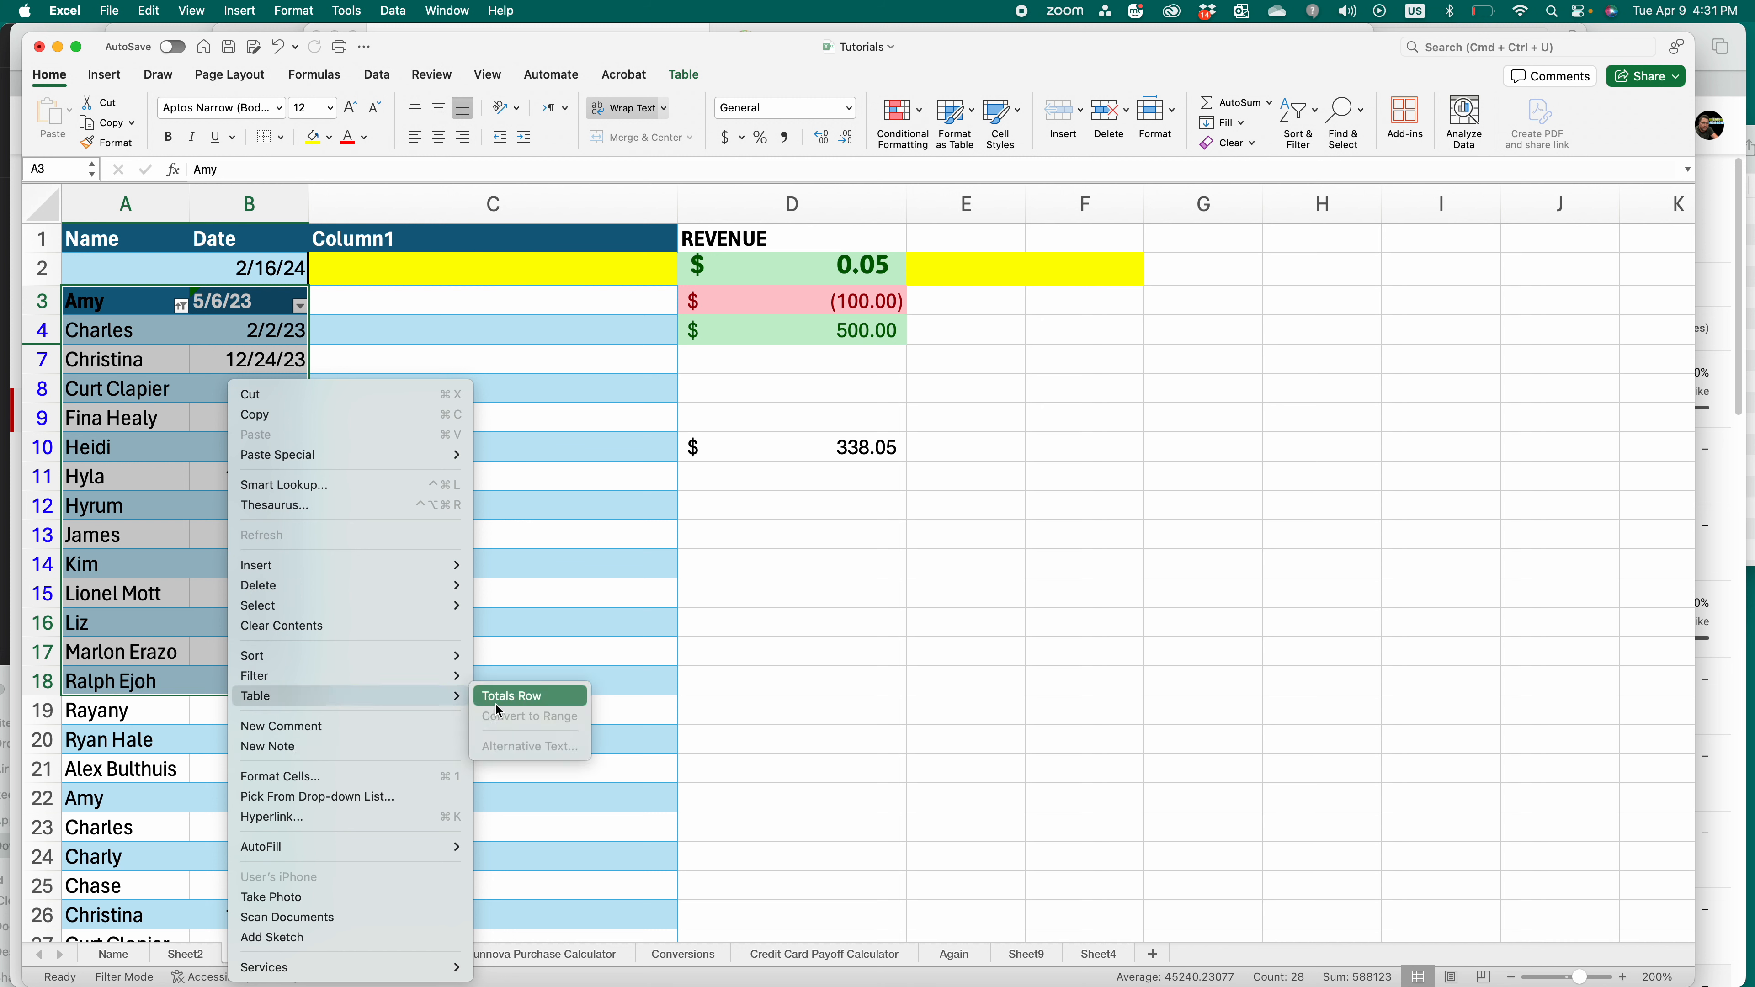
mouse_move(448, 702)
key("Escape")
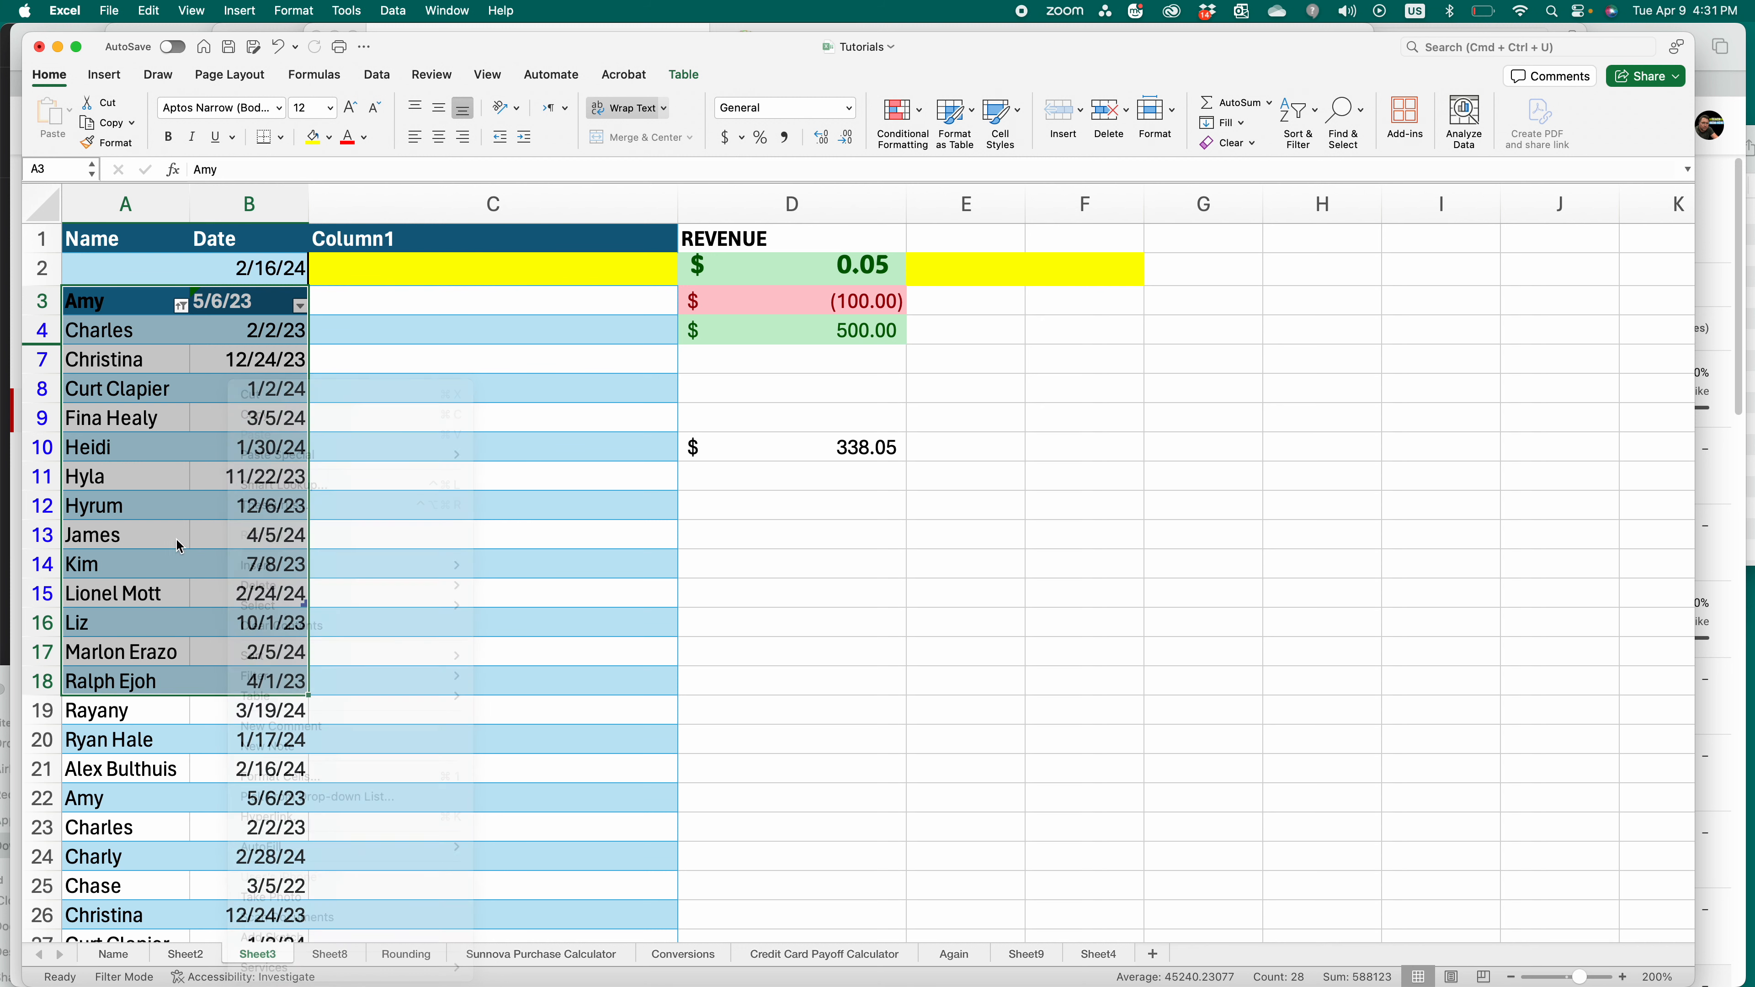
- Convert the table at A3:B15 back to a normal range
left_click_drag(75, 300, 260, 591)
right_click(261, 591)
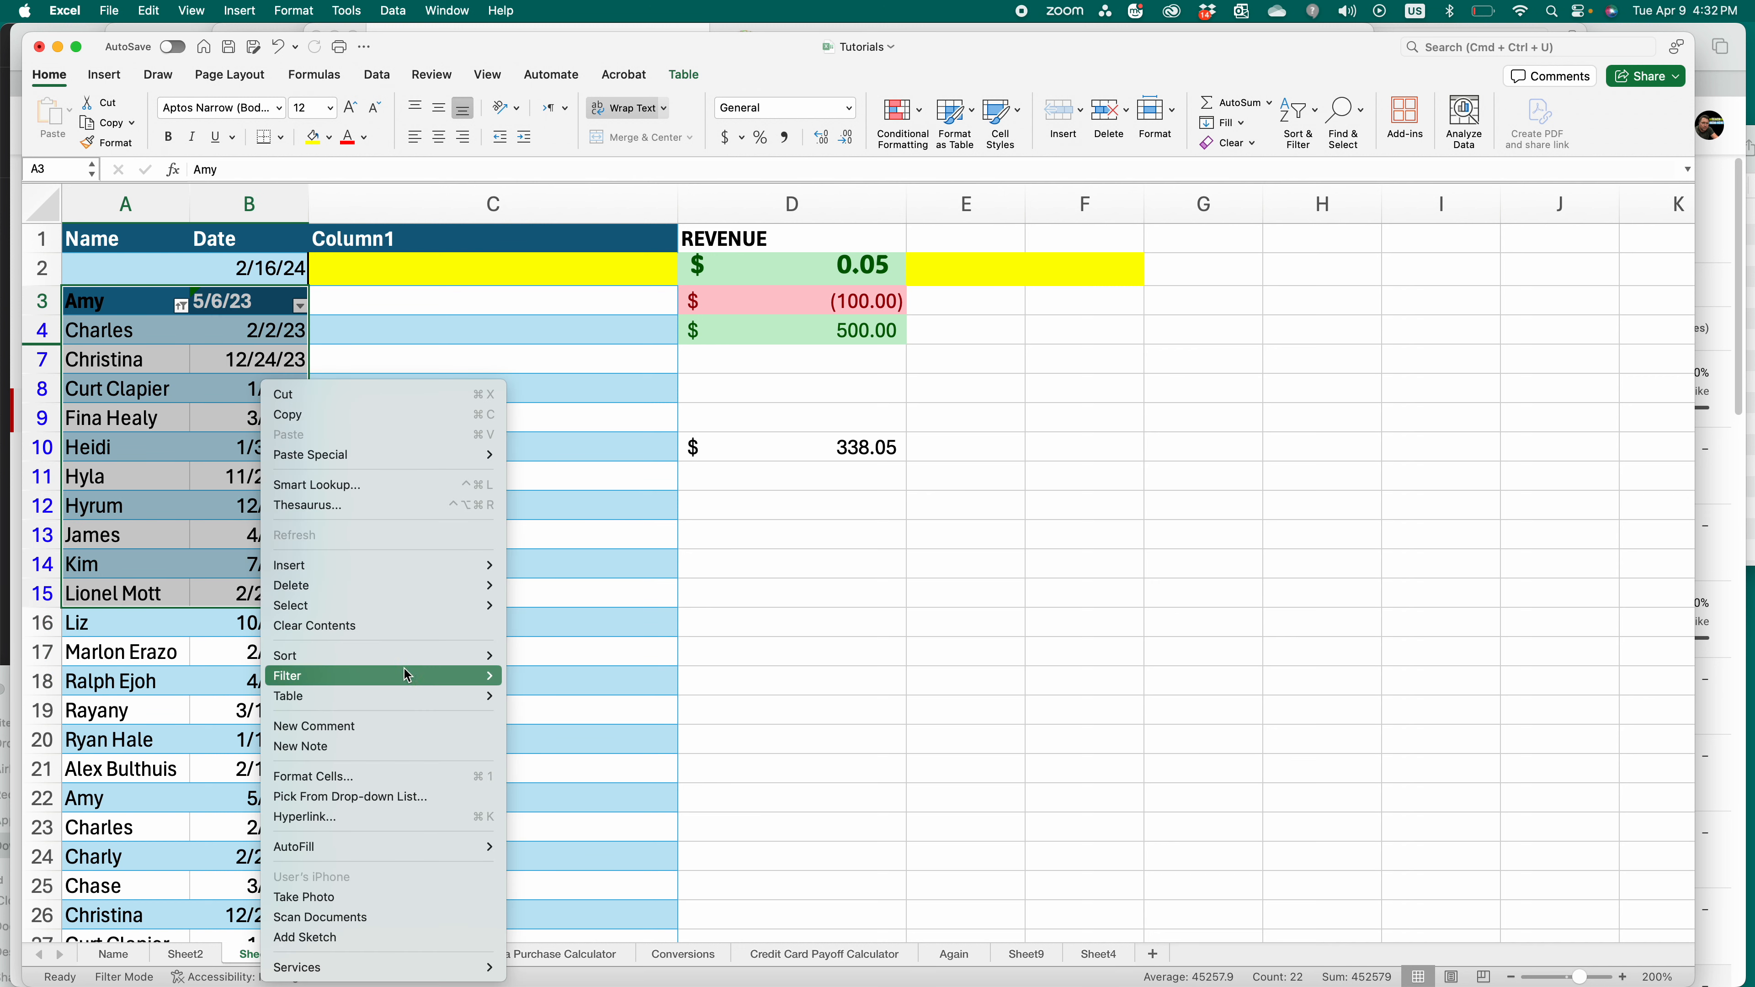
mouse_move(415, 696)
left_click(521, 723)
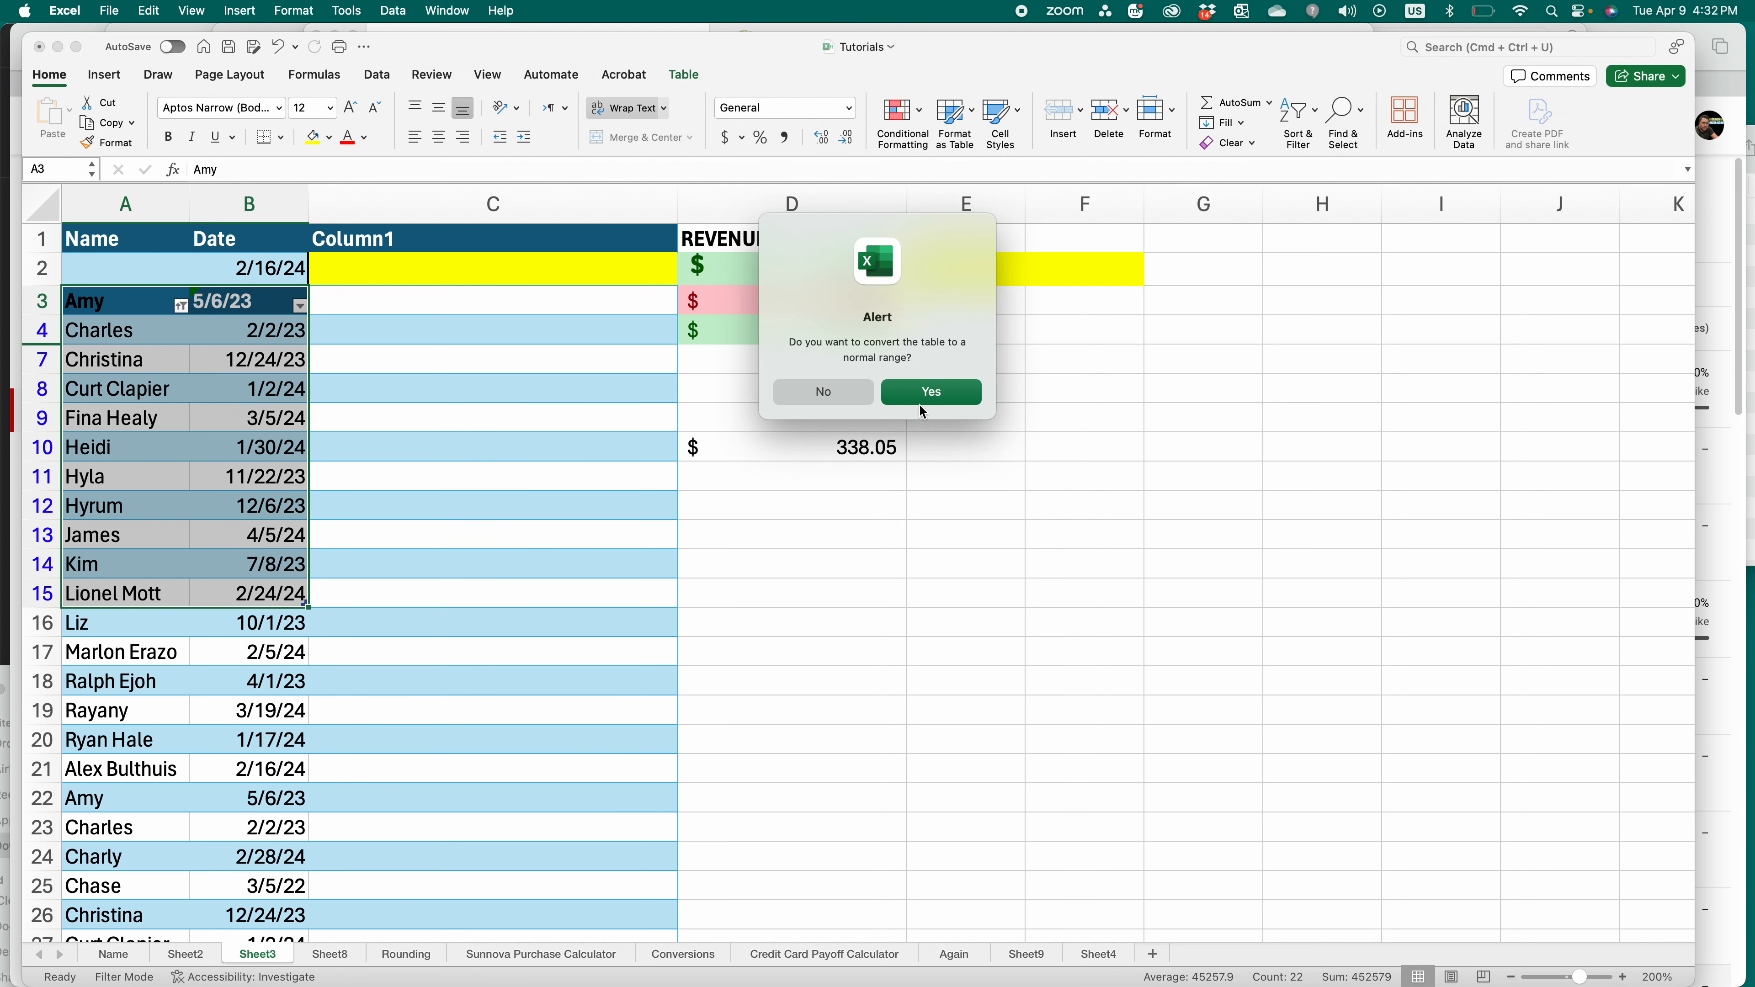
left_click(921, 401)
left_click(124, 535)
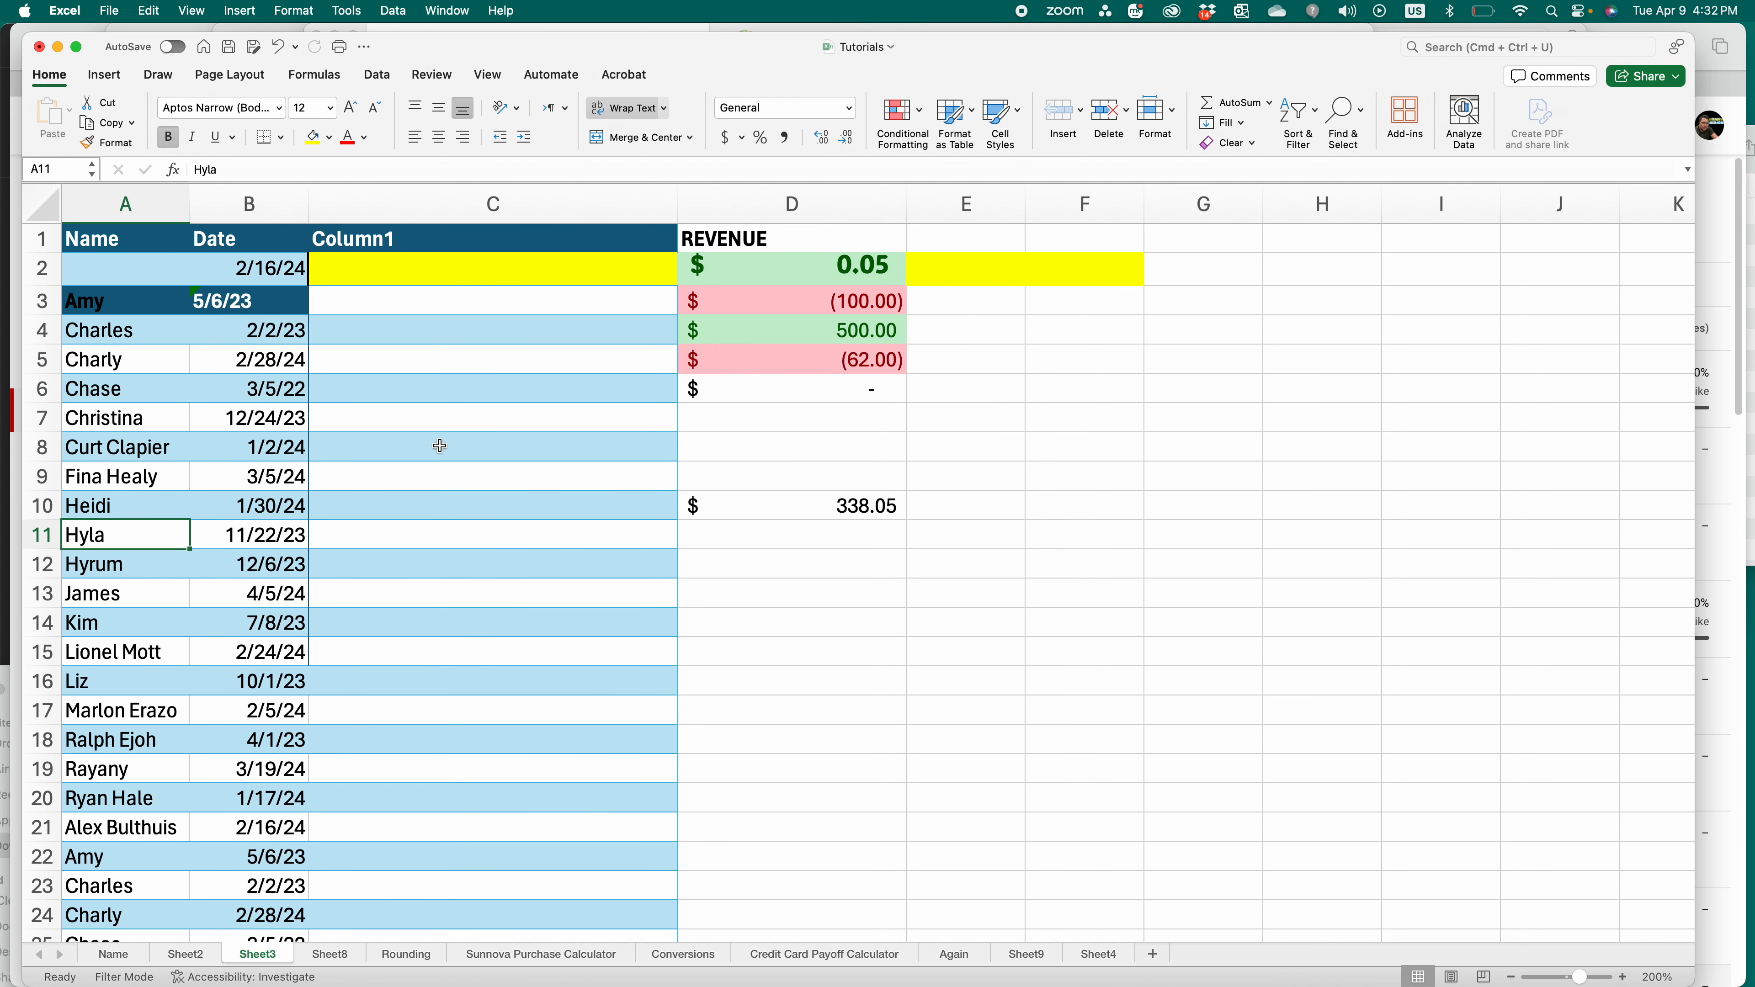
- Sort the Name column from A to Z, expanding the selection to the neighbouring data
left_click(138, 303)
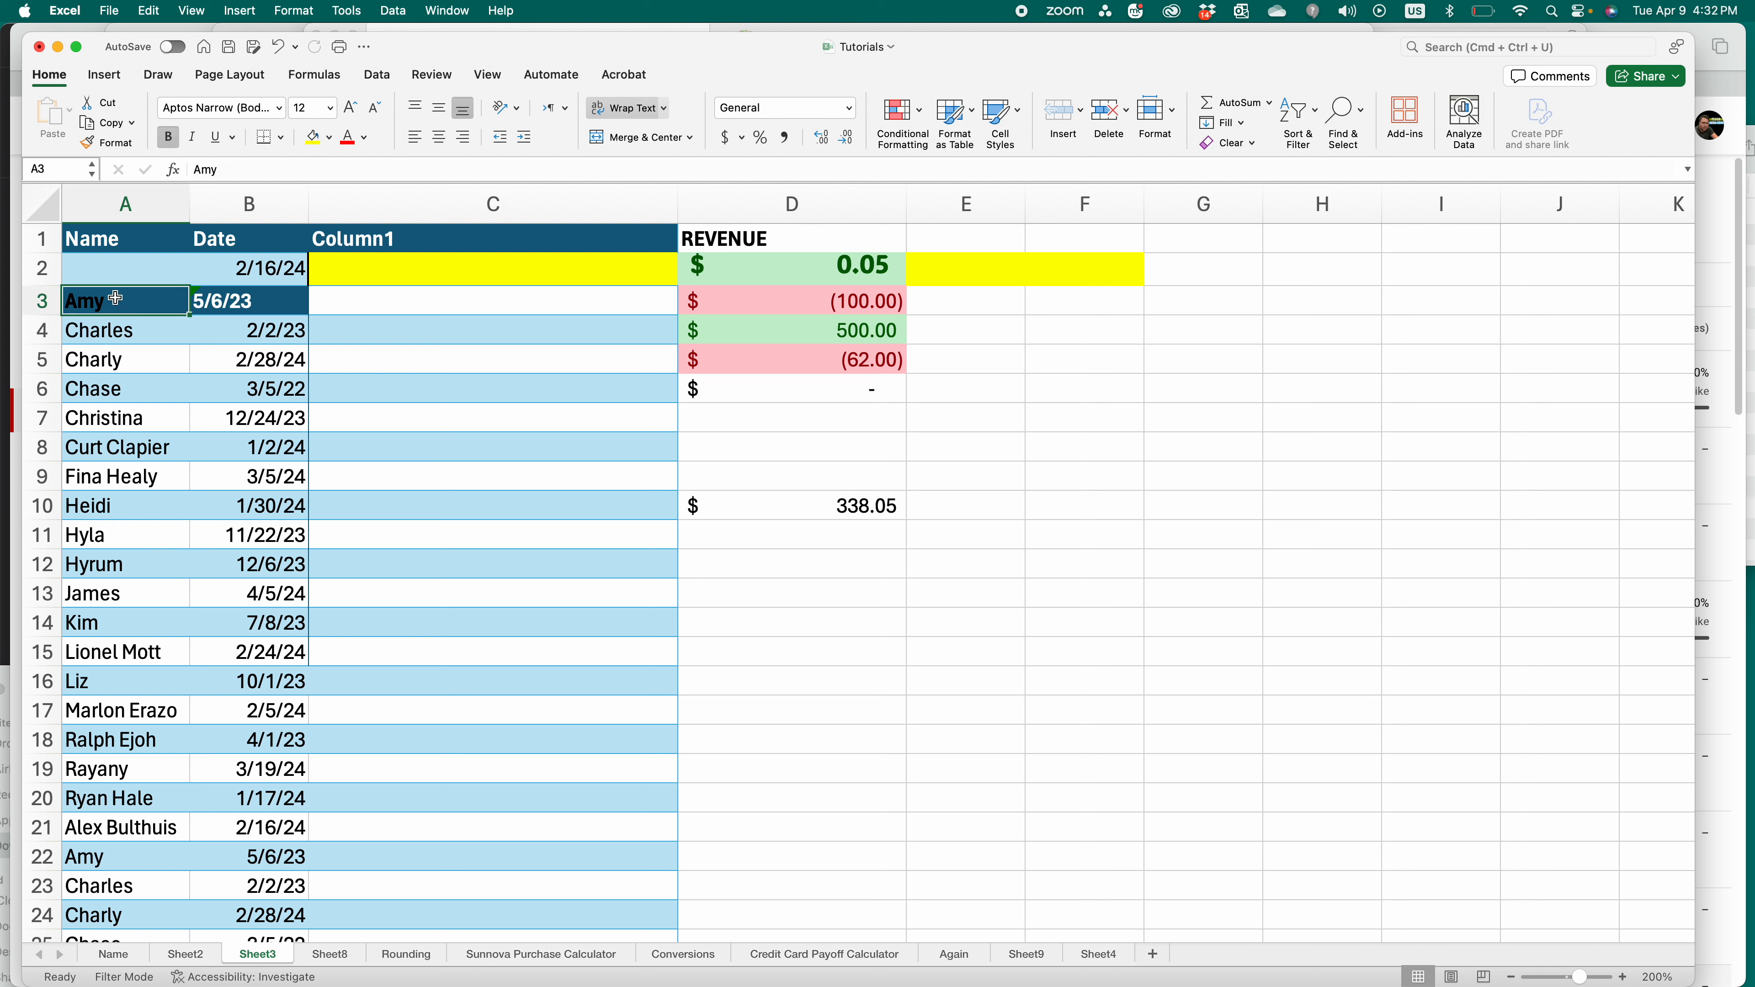
left_click(129, 201)
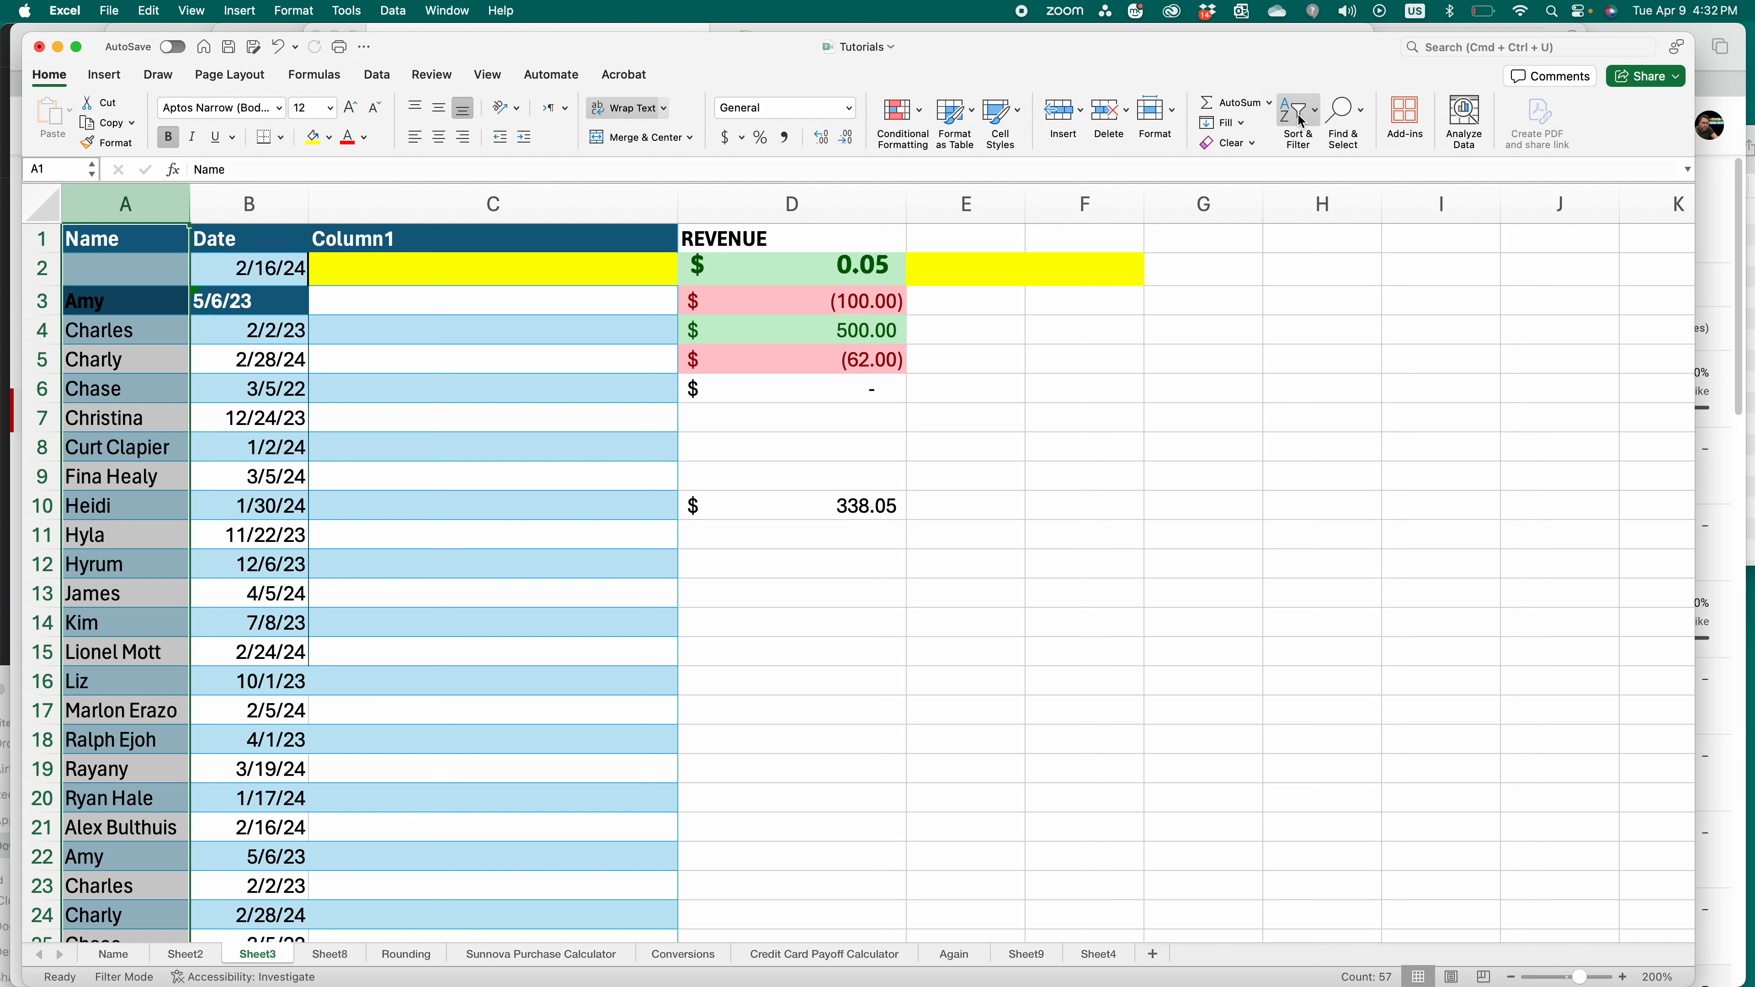
left_click(1314, 119)
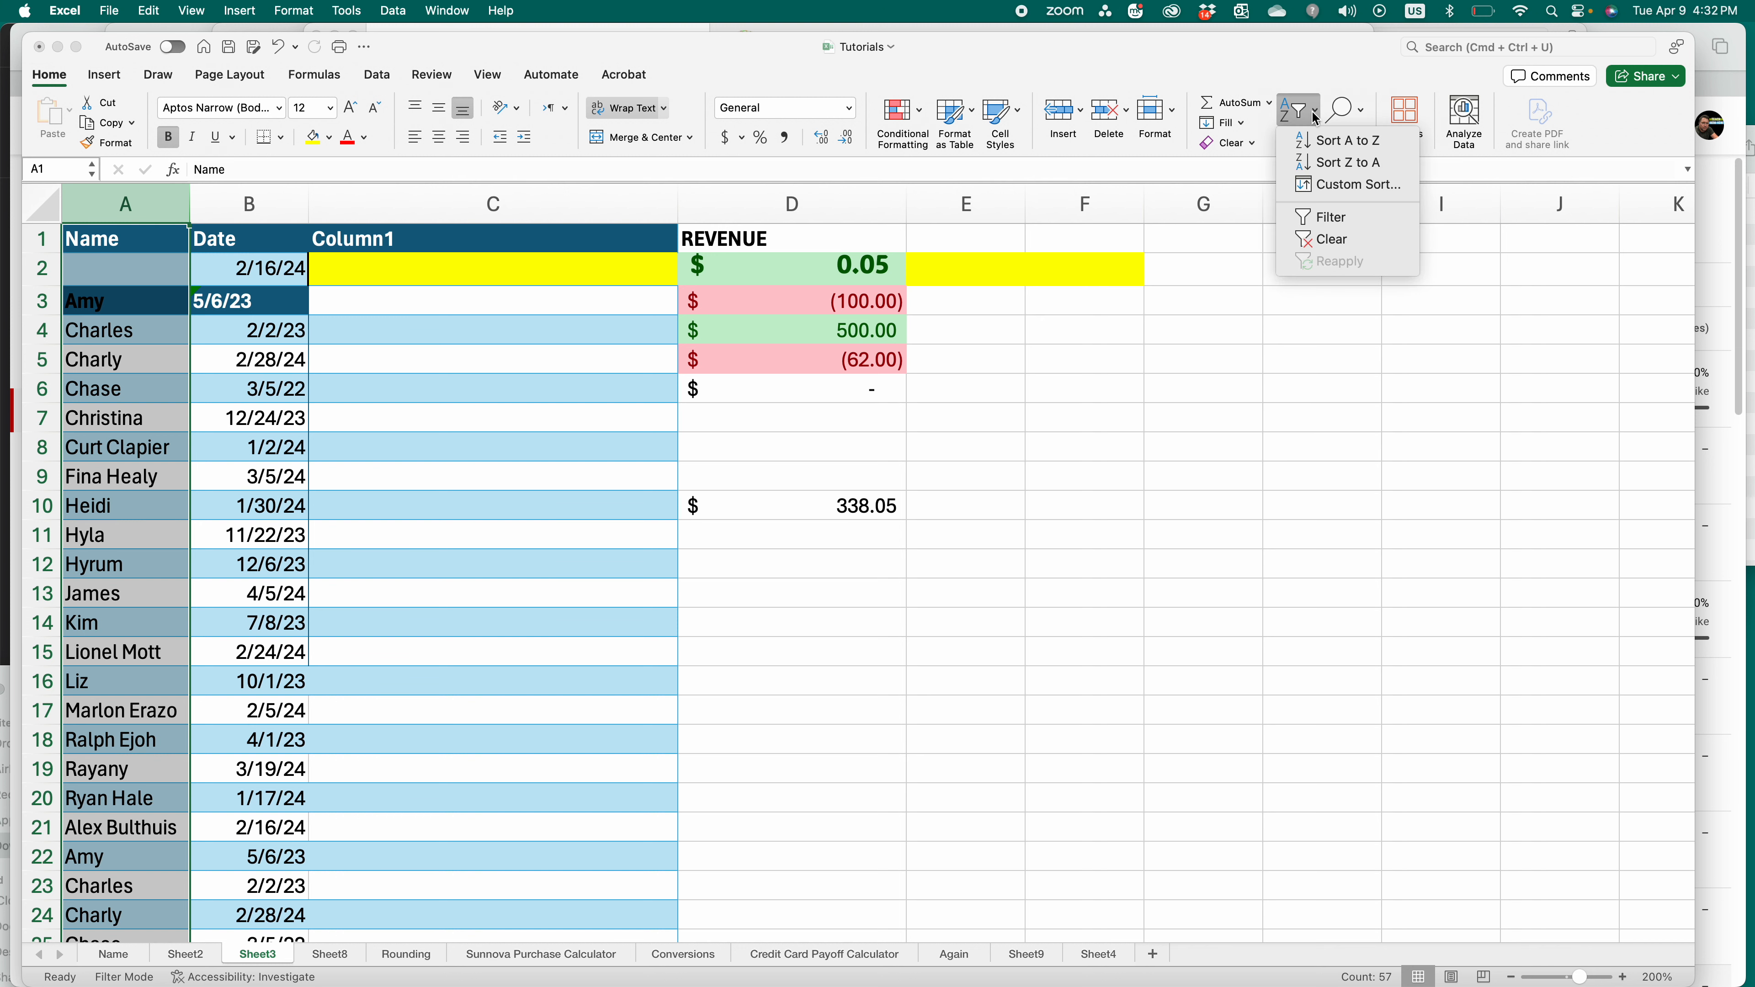
left_click(1323, 139)
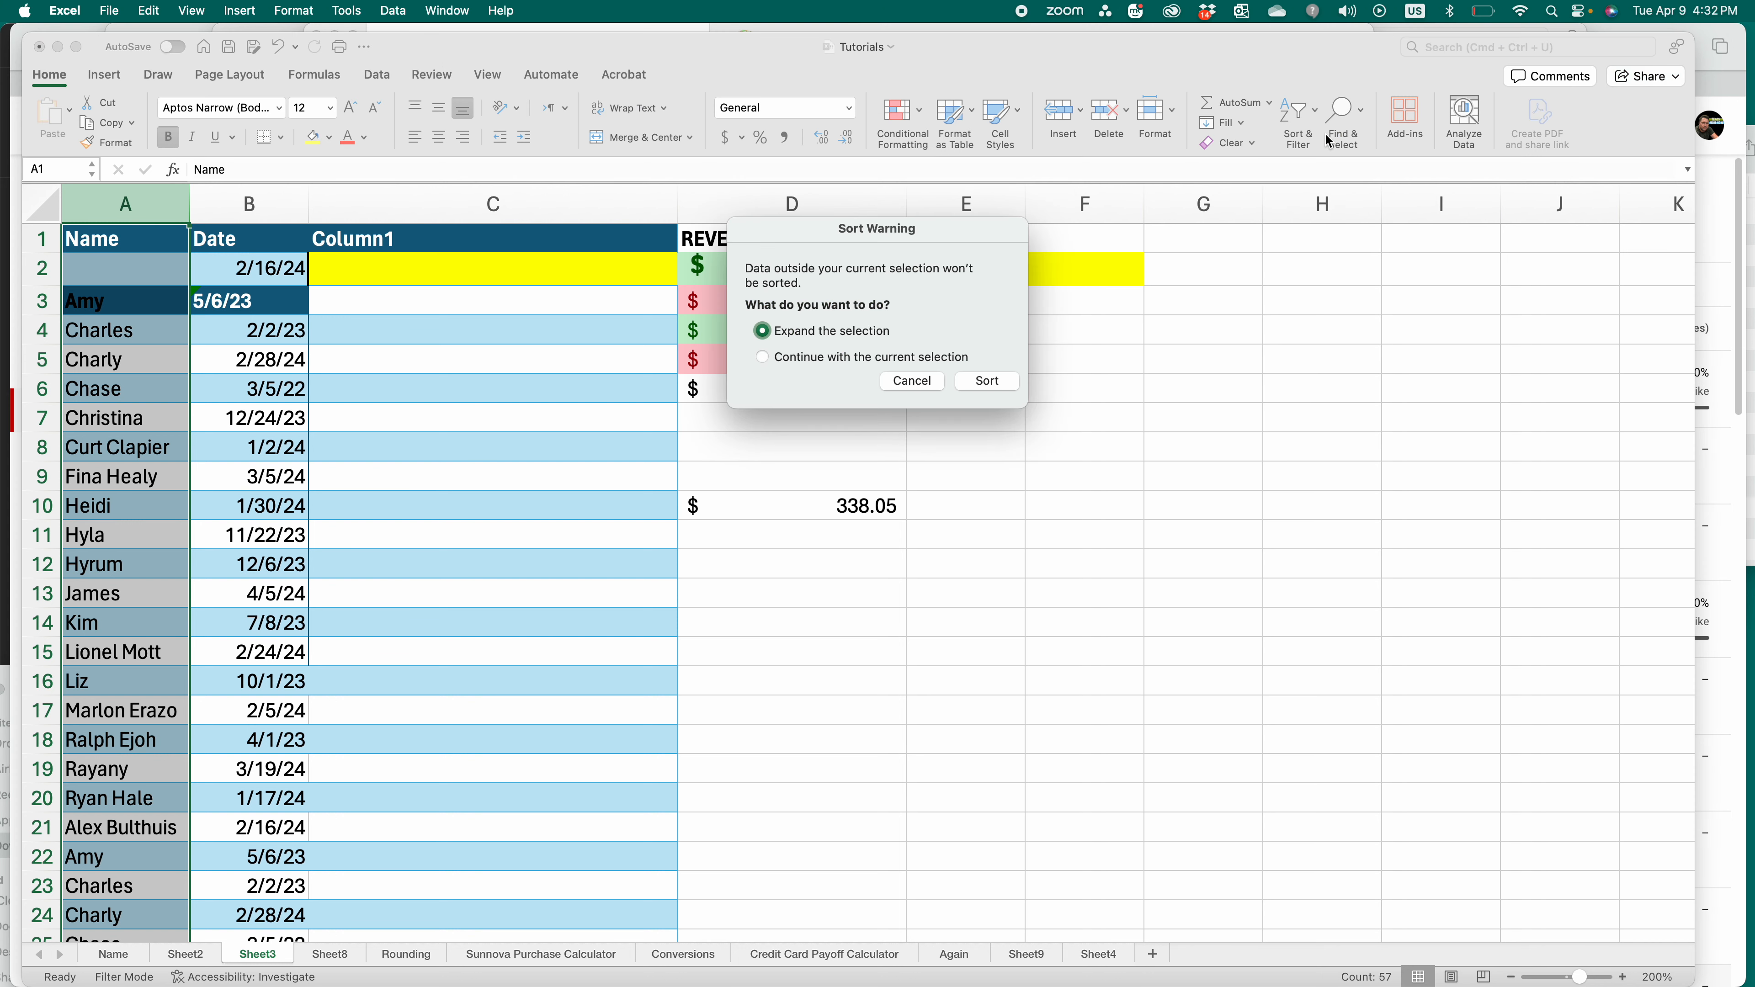
left_click(988, 382)
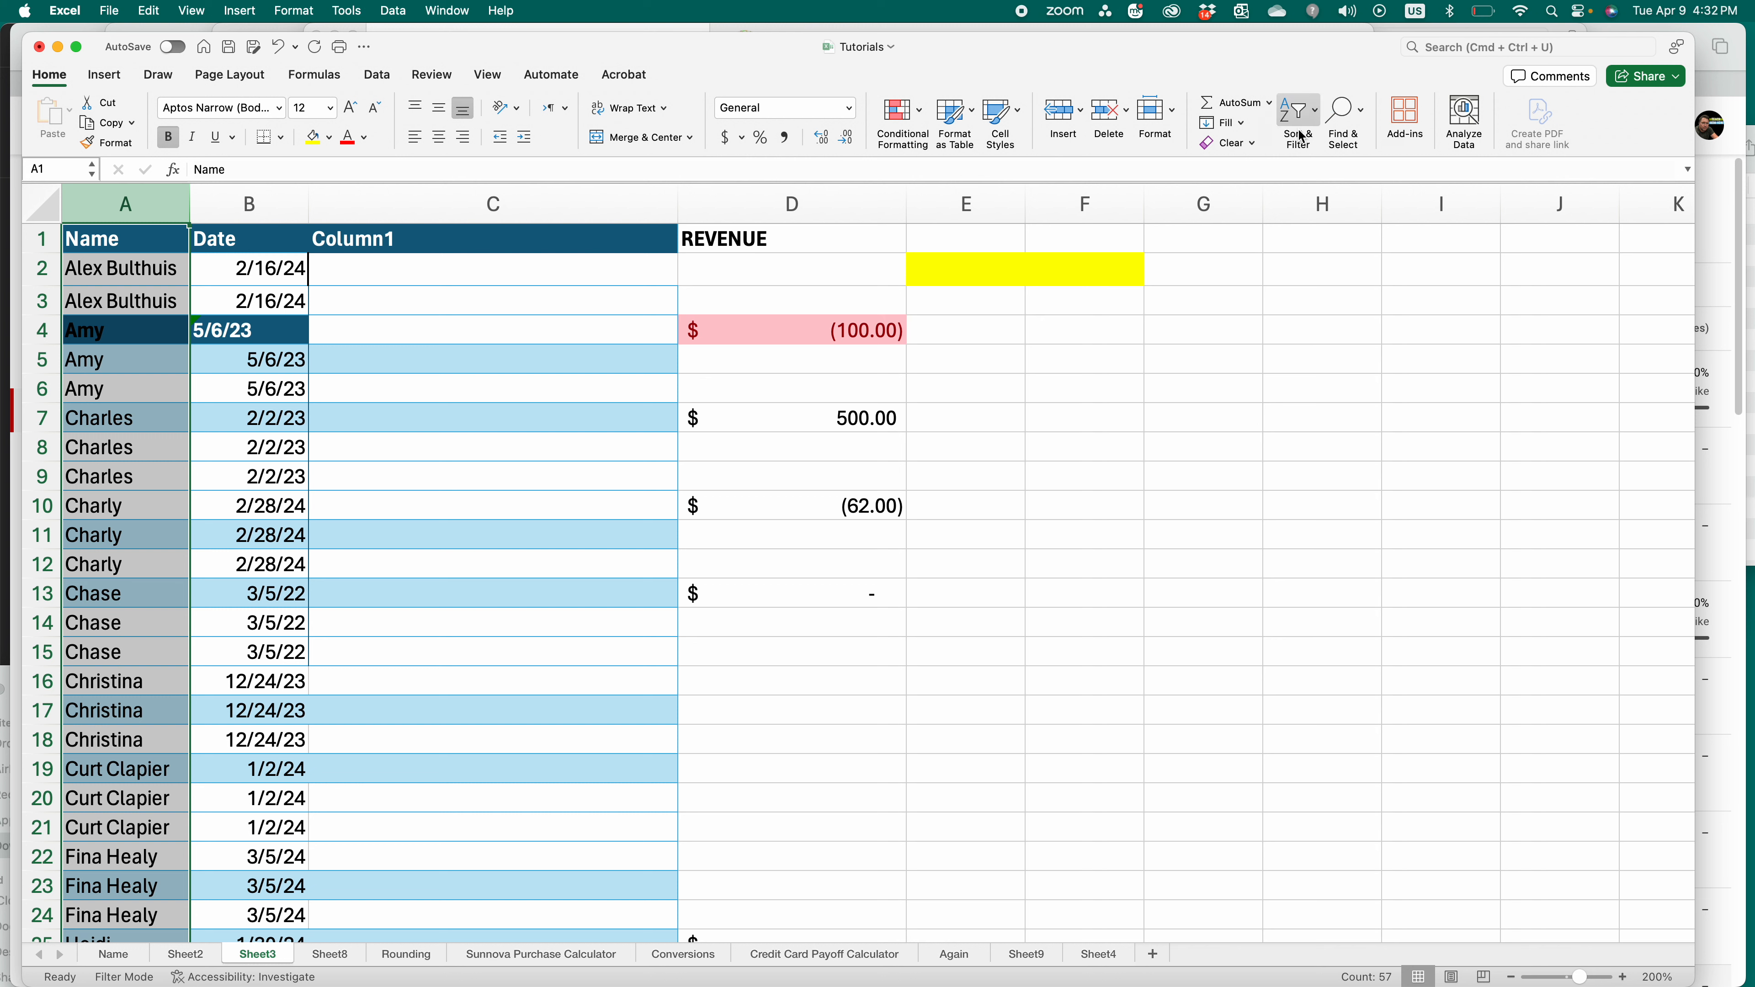
- Find all cells on the sheet containing the name shown in A4, and visit the matches in A5 and A6
left_click(1356, 116)
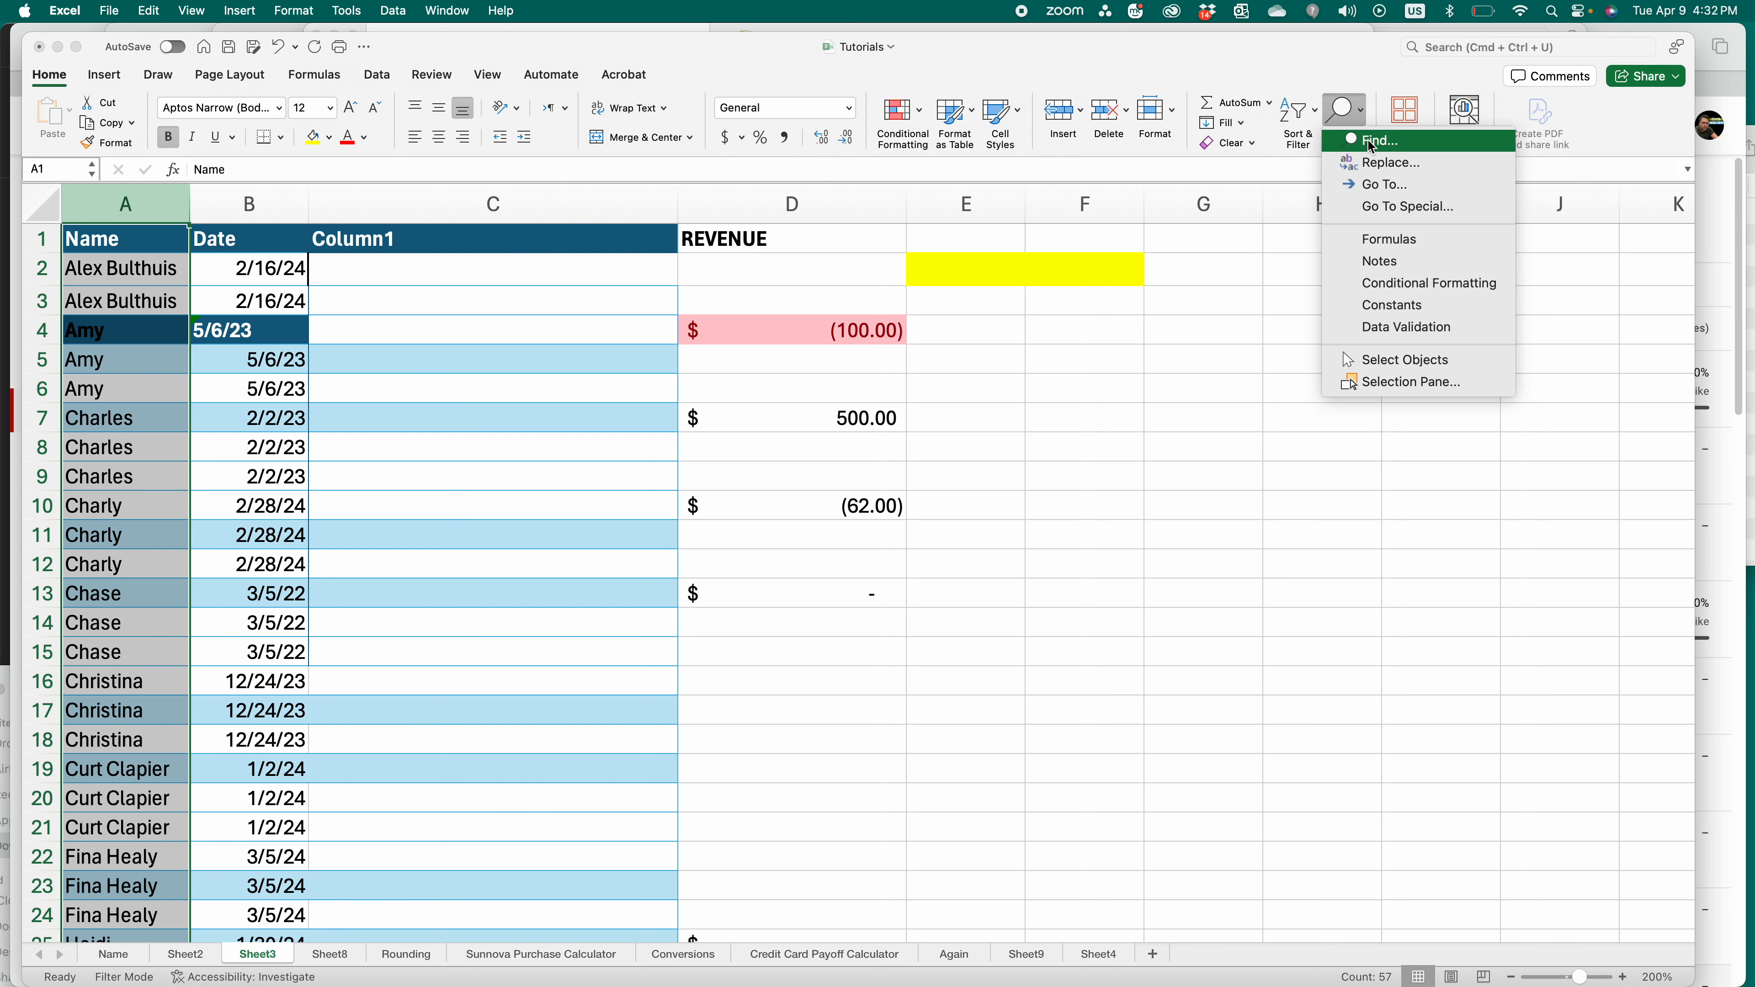
left_click(1370, 143)
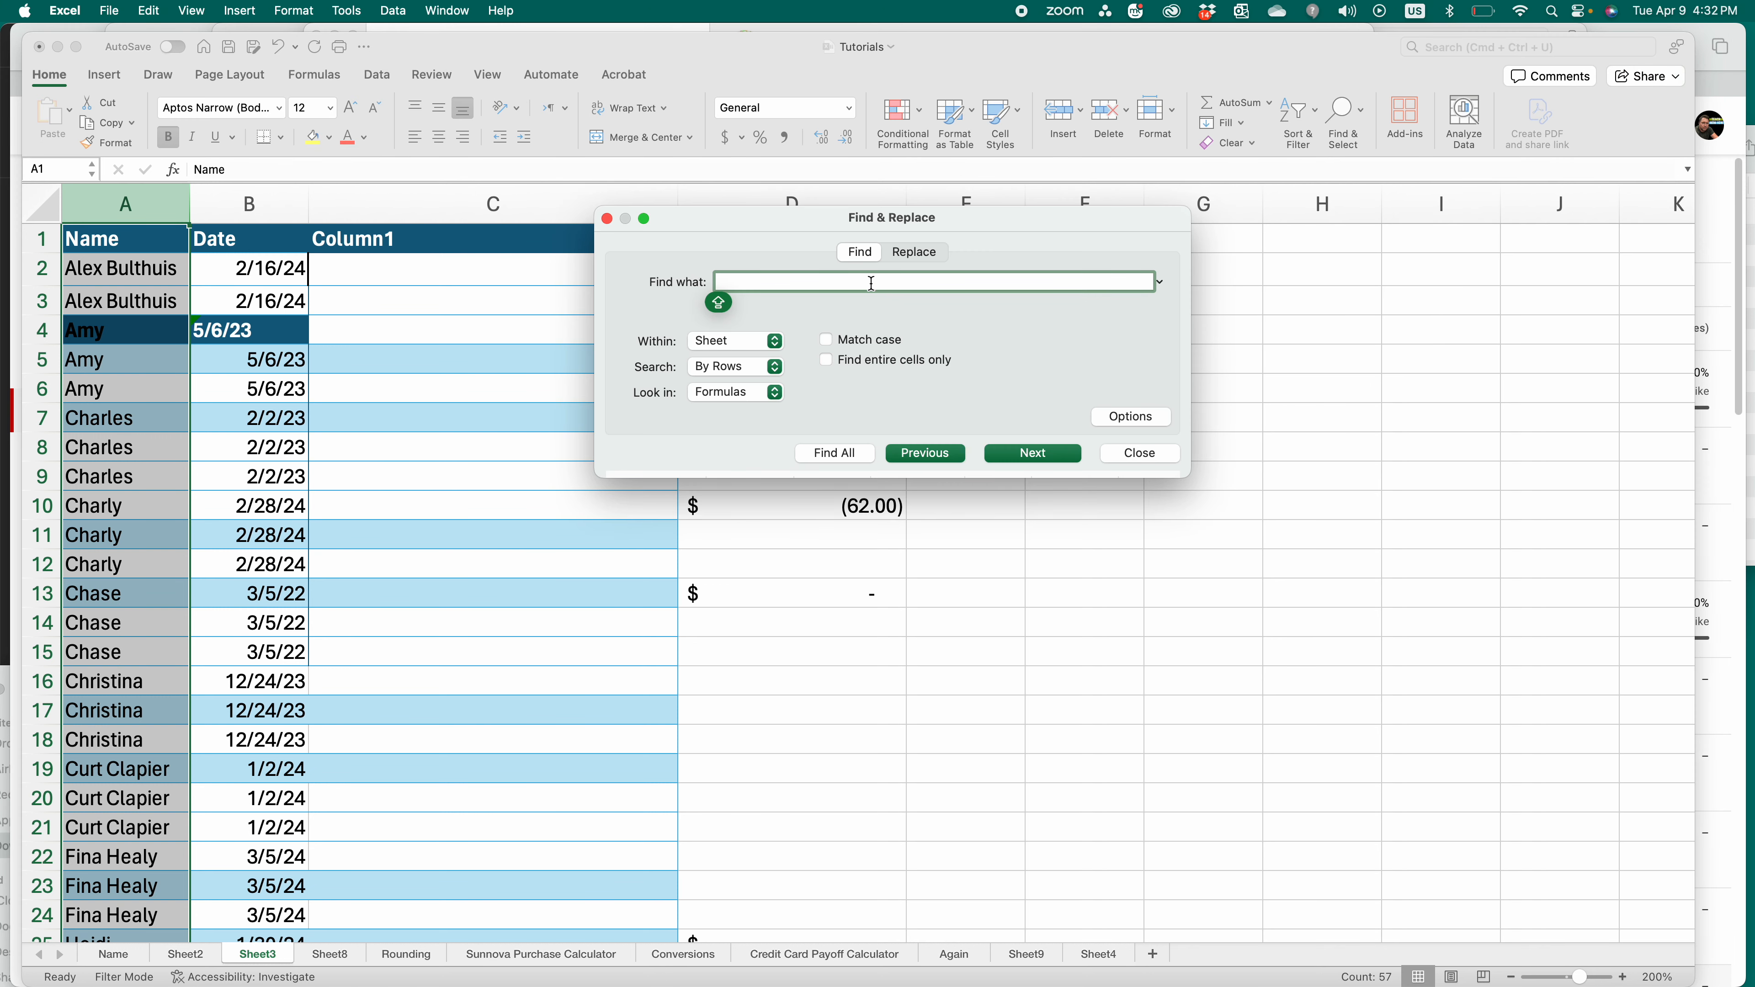
type("AMY")
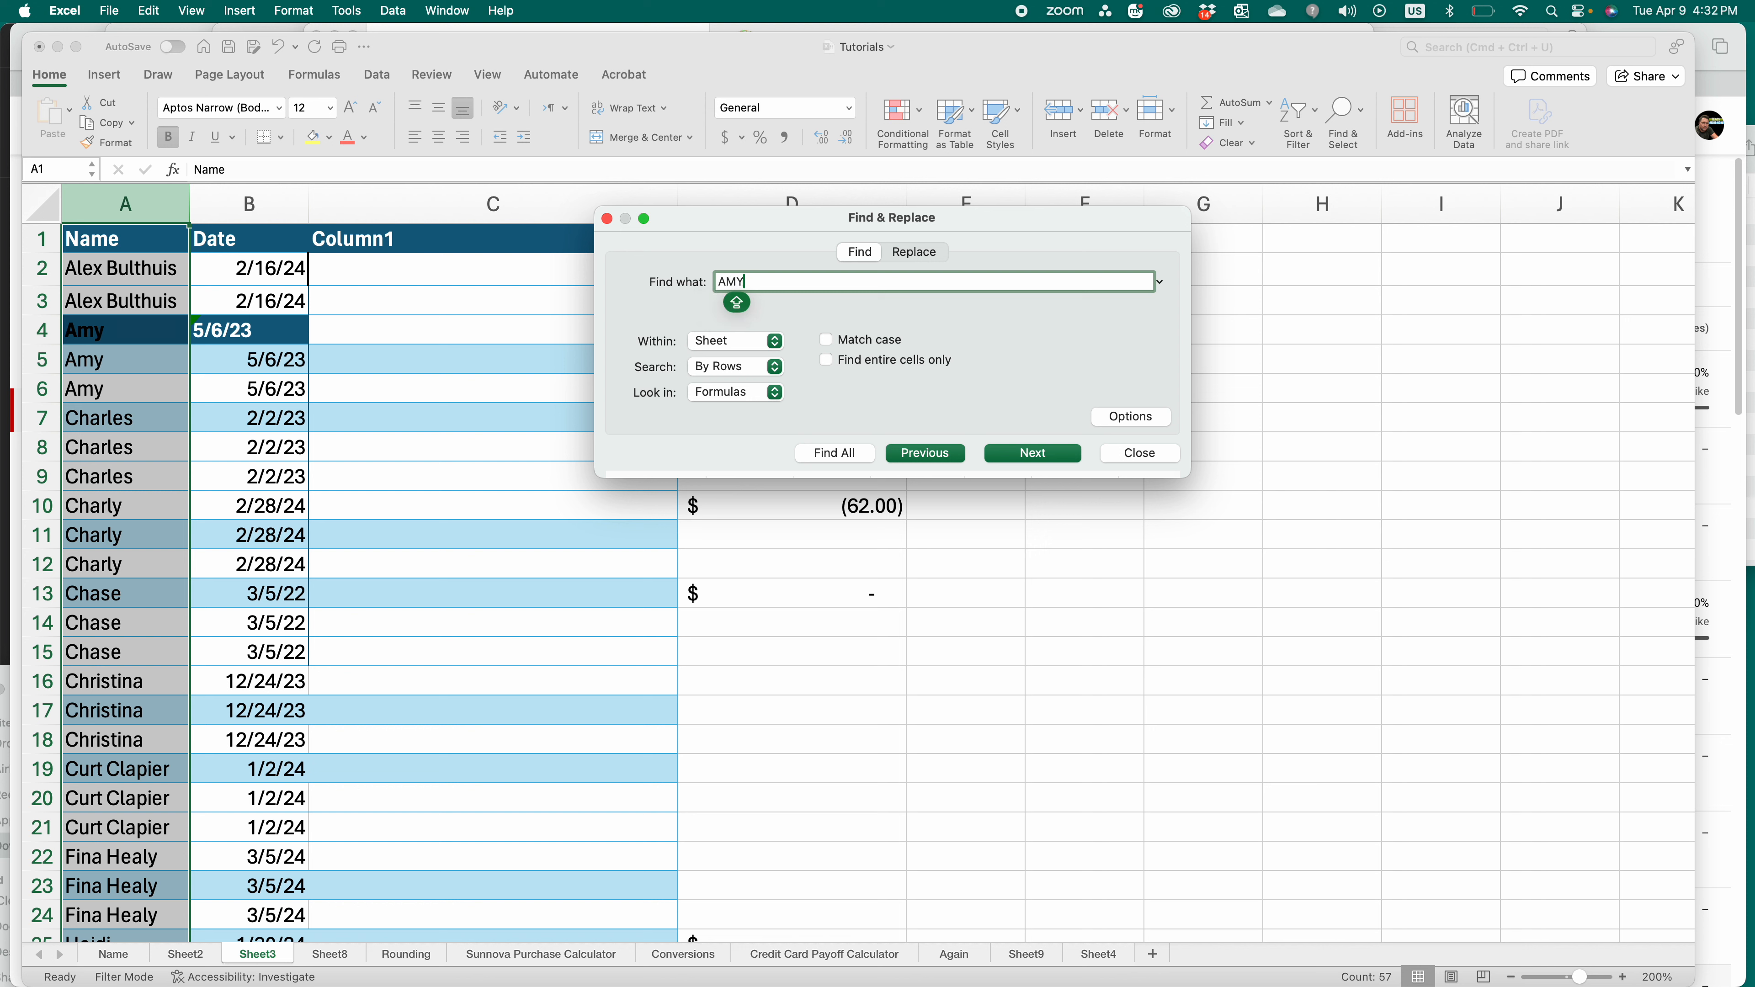
left_click(846, 450)
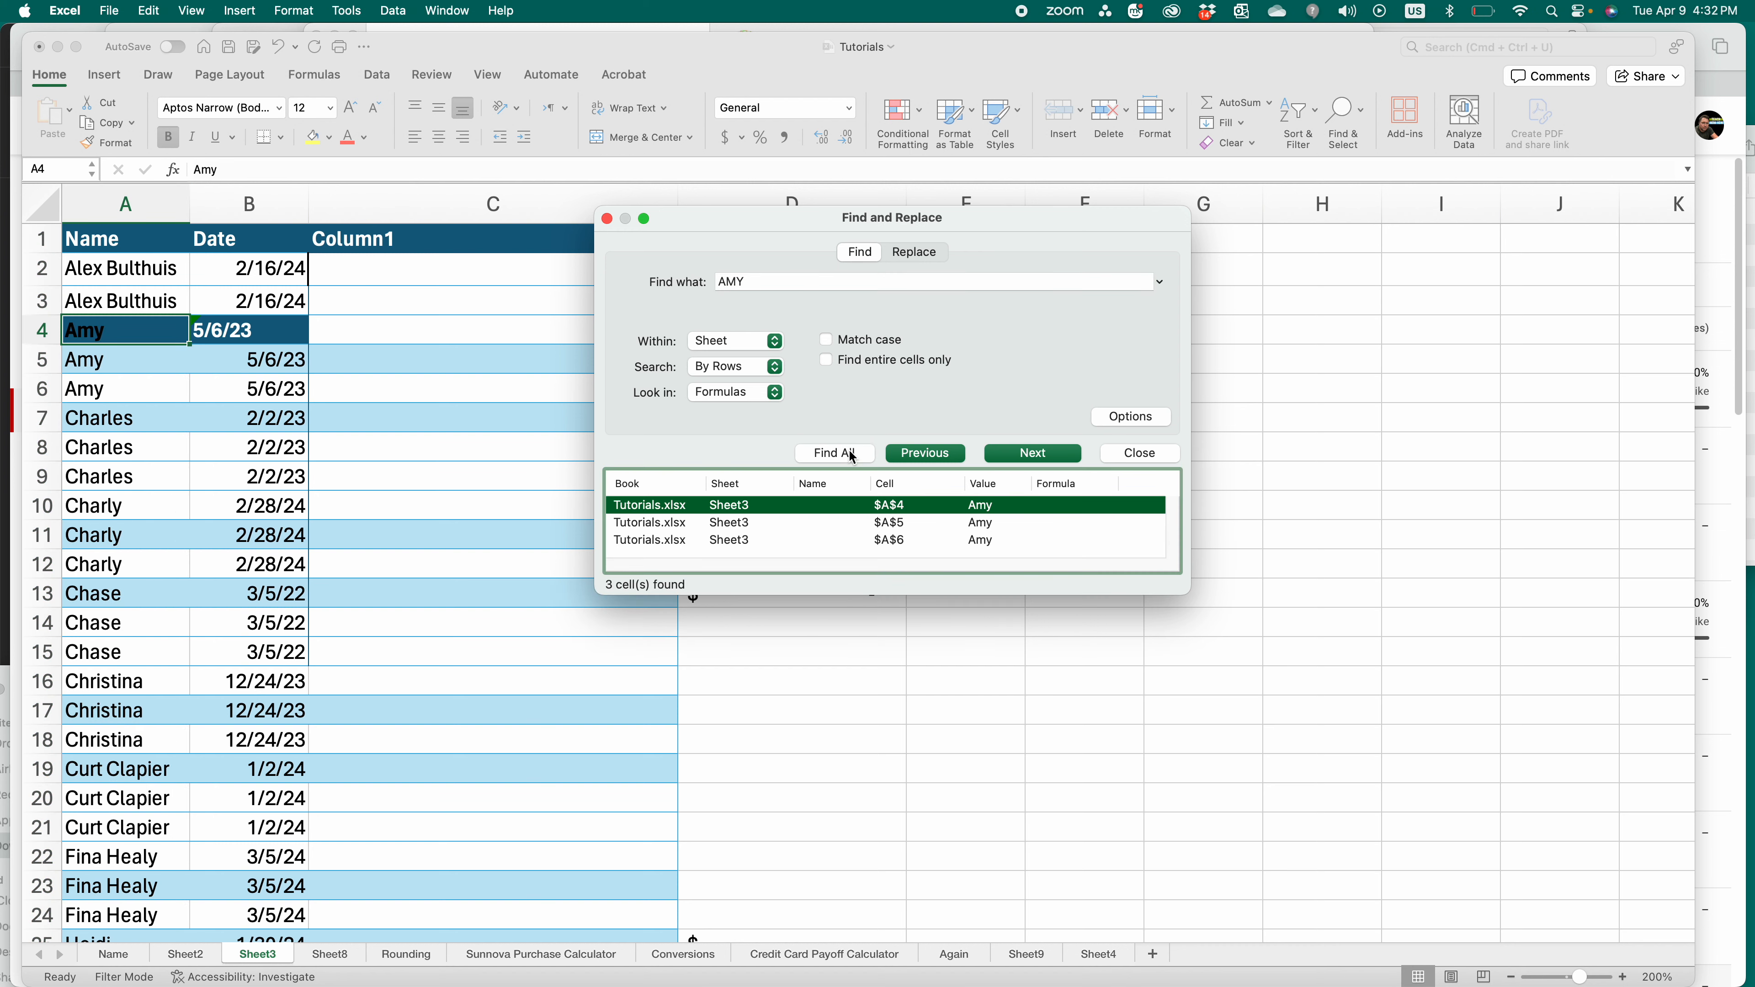
left_click(855, 519)
left_click(870, 539)
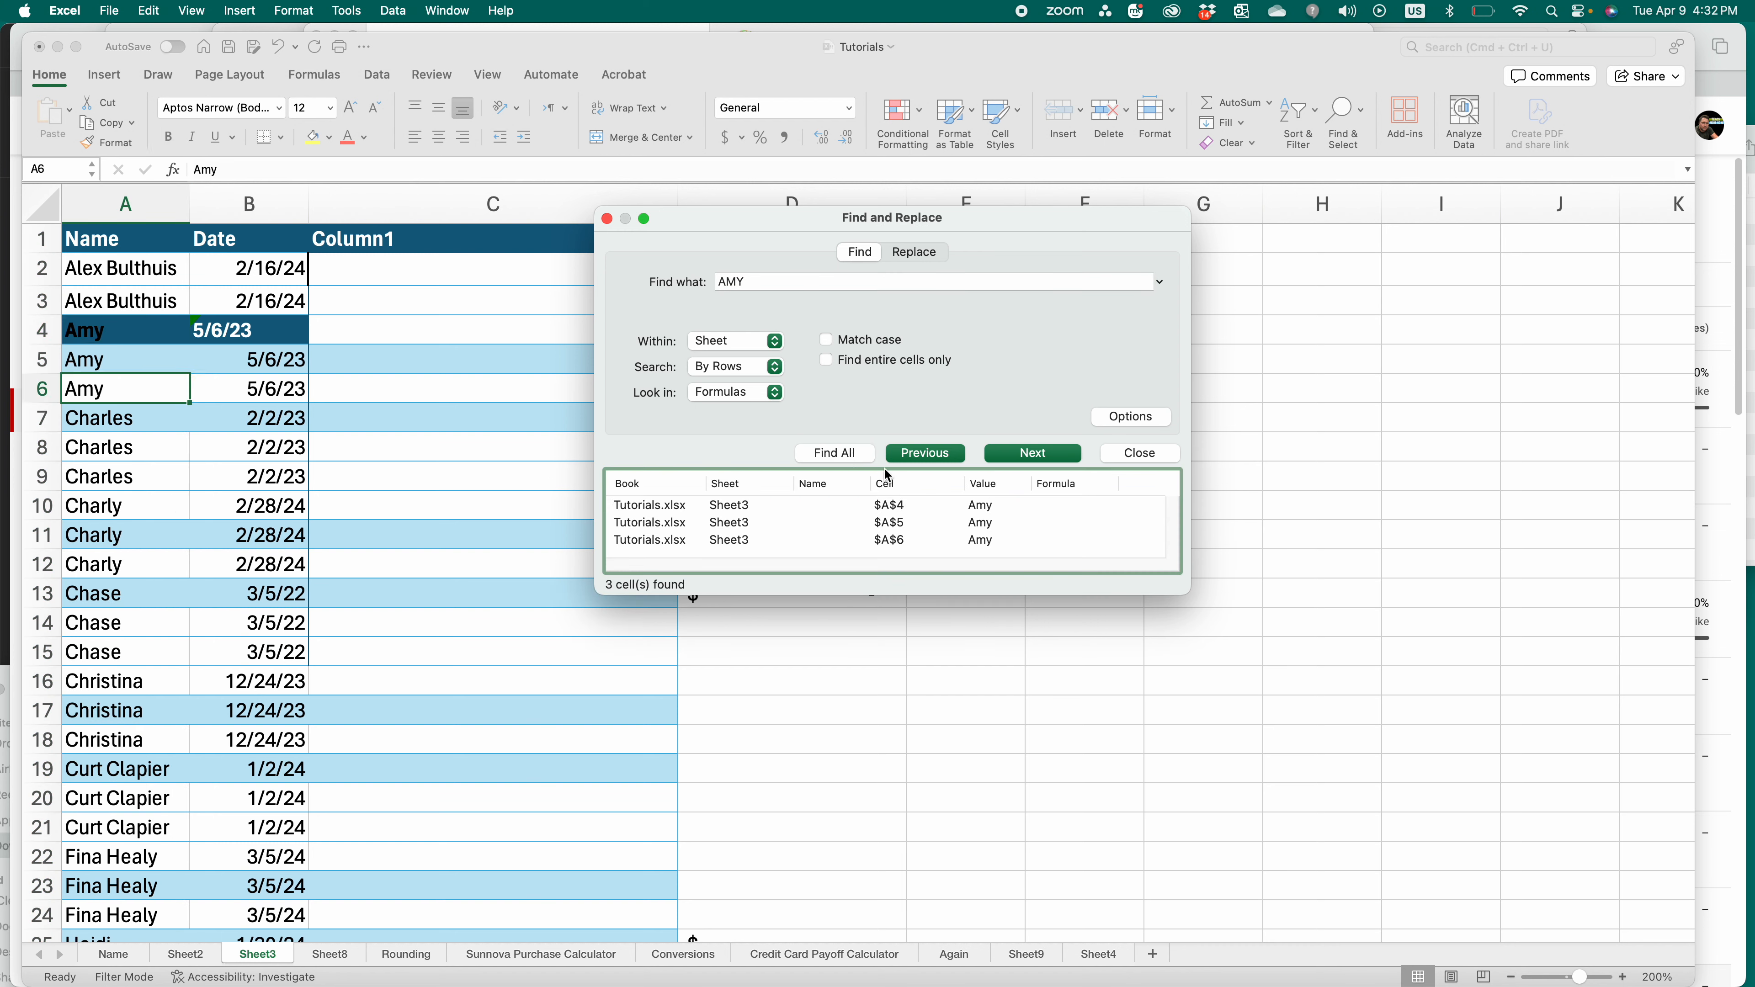
- Replace every match of the searched name on the sheet with SWEET BUNS, and close Find and Replace
left_click(914, 251)
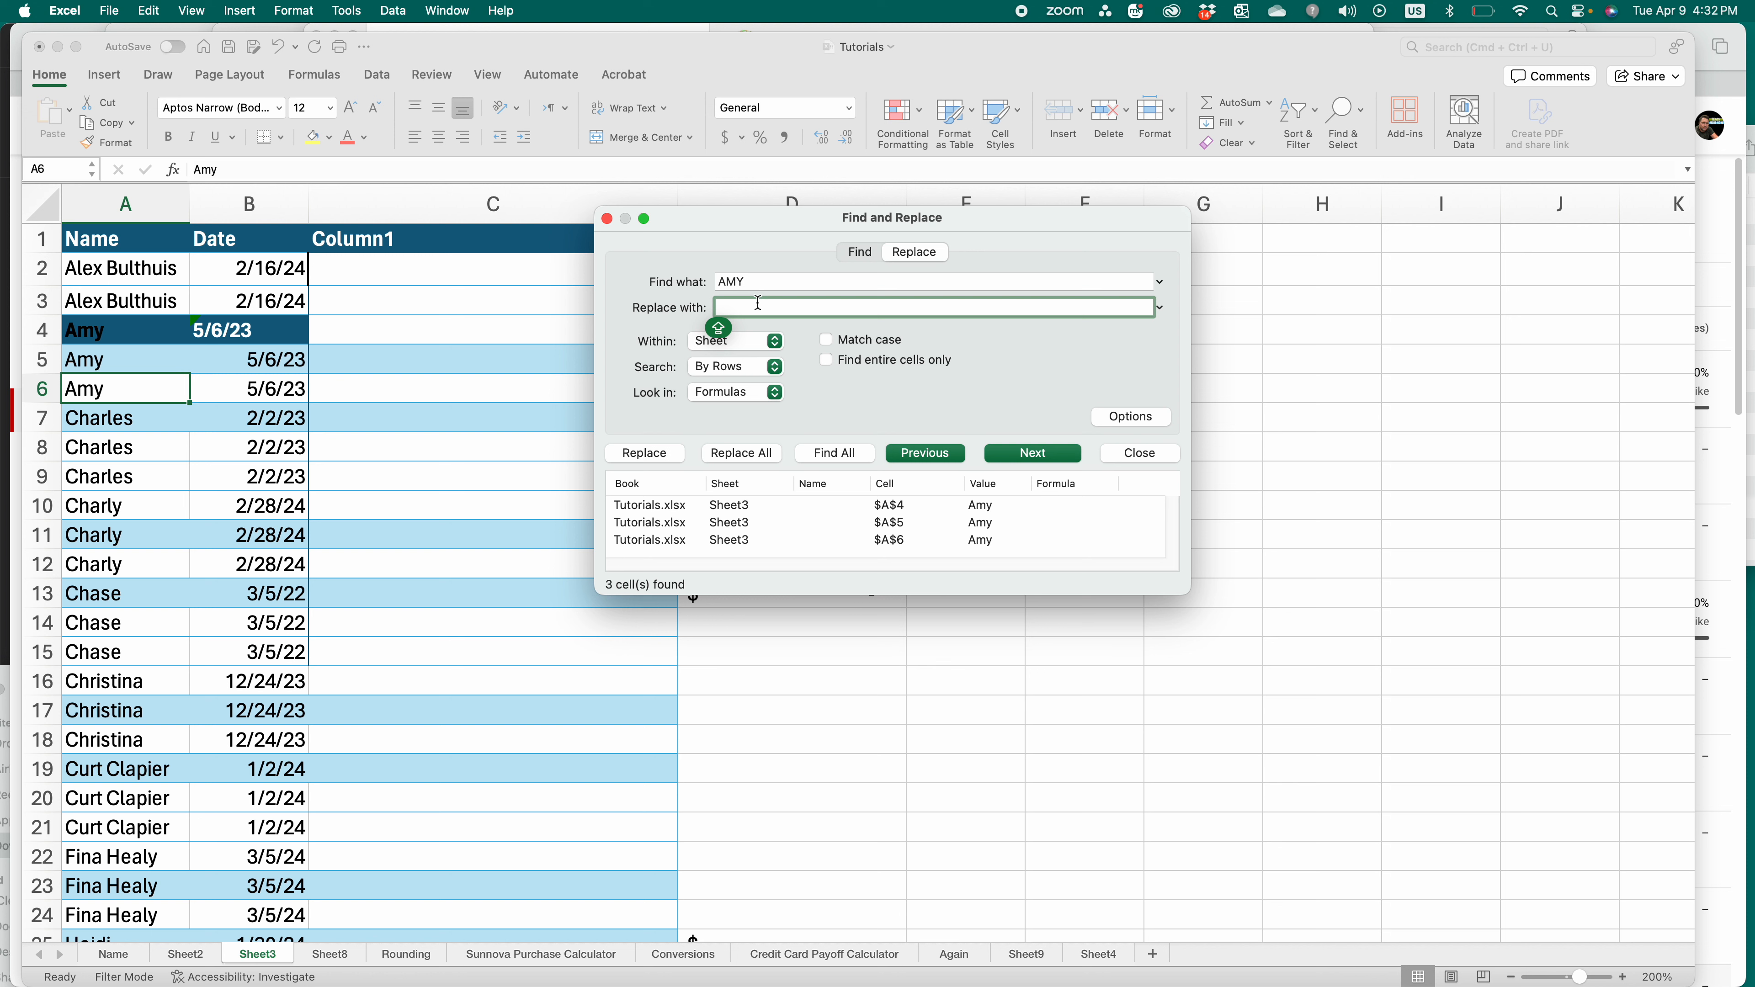
type("SWEET BUNS")
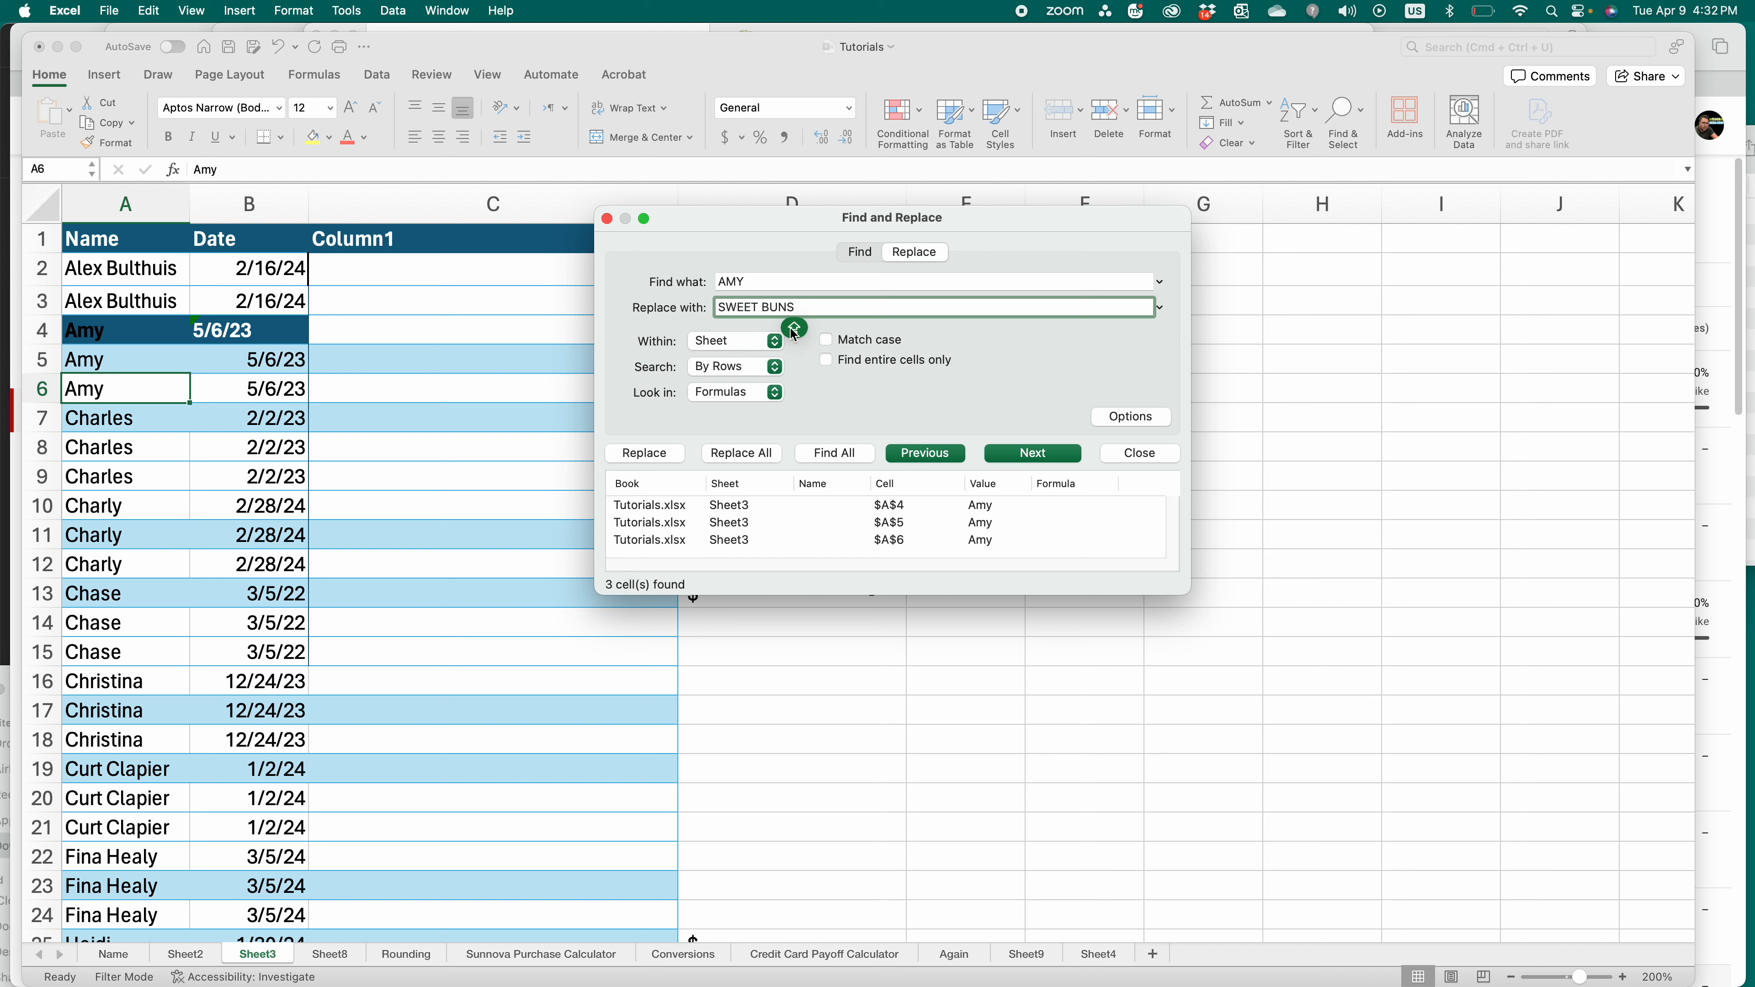
left_click(761, 460)
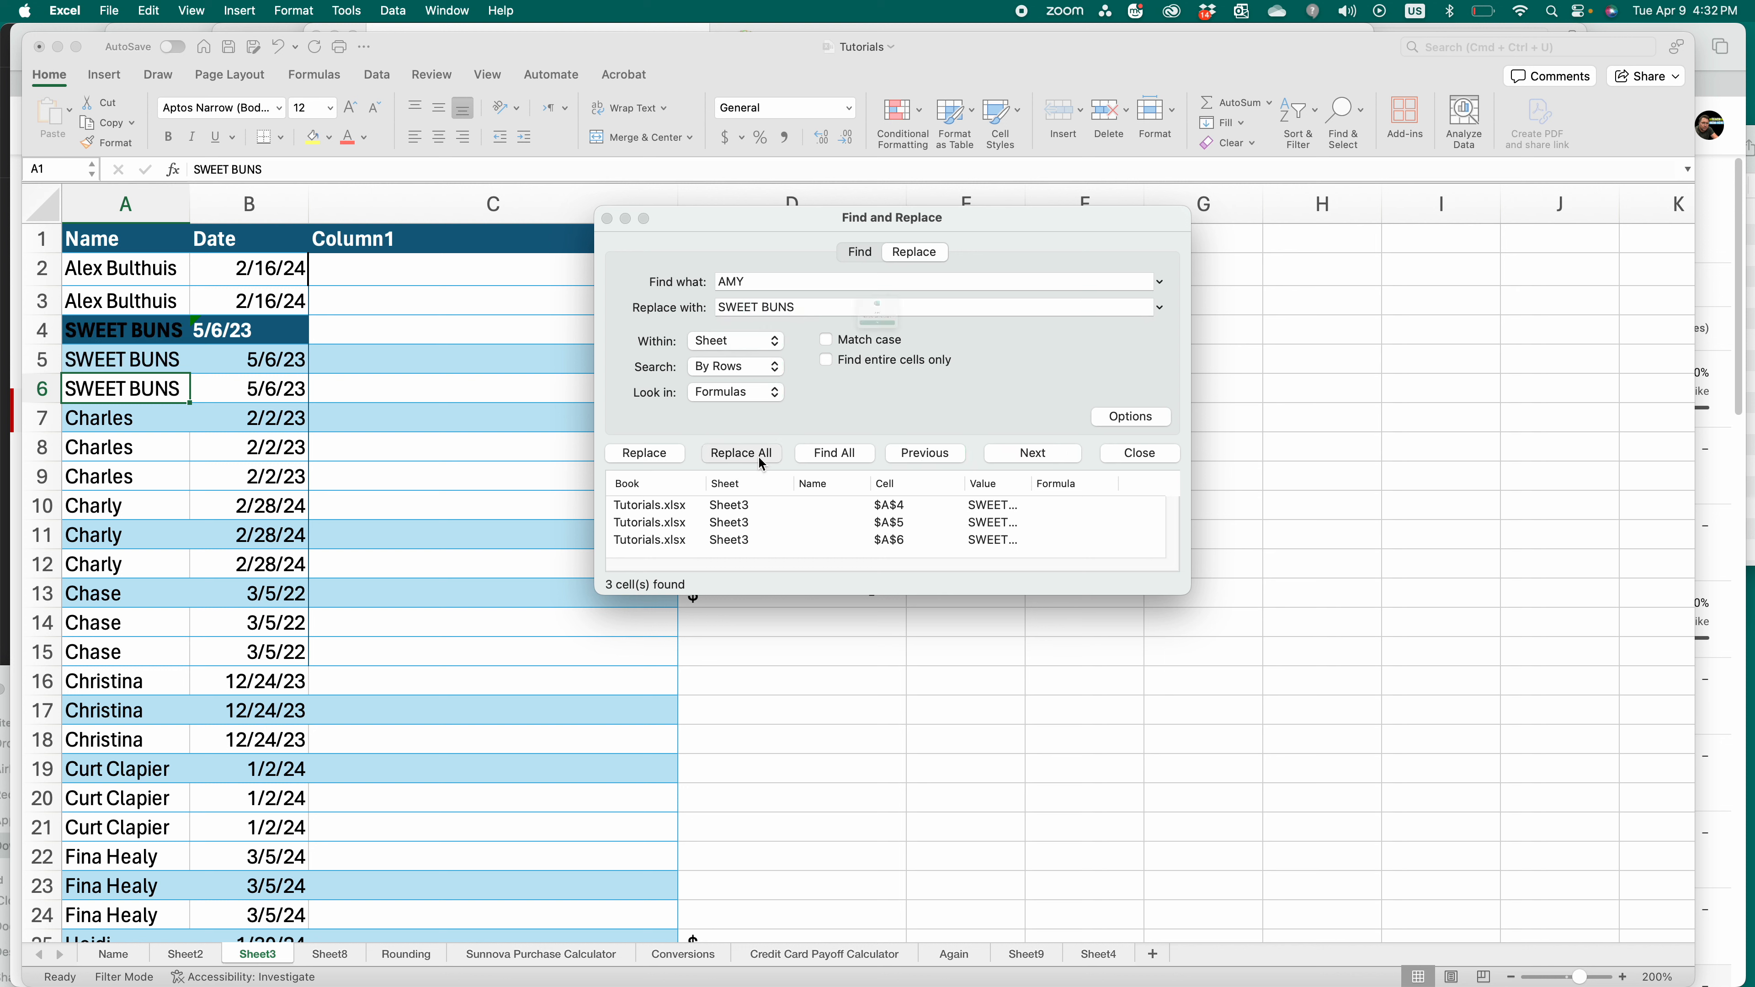
left_click(927, 379)
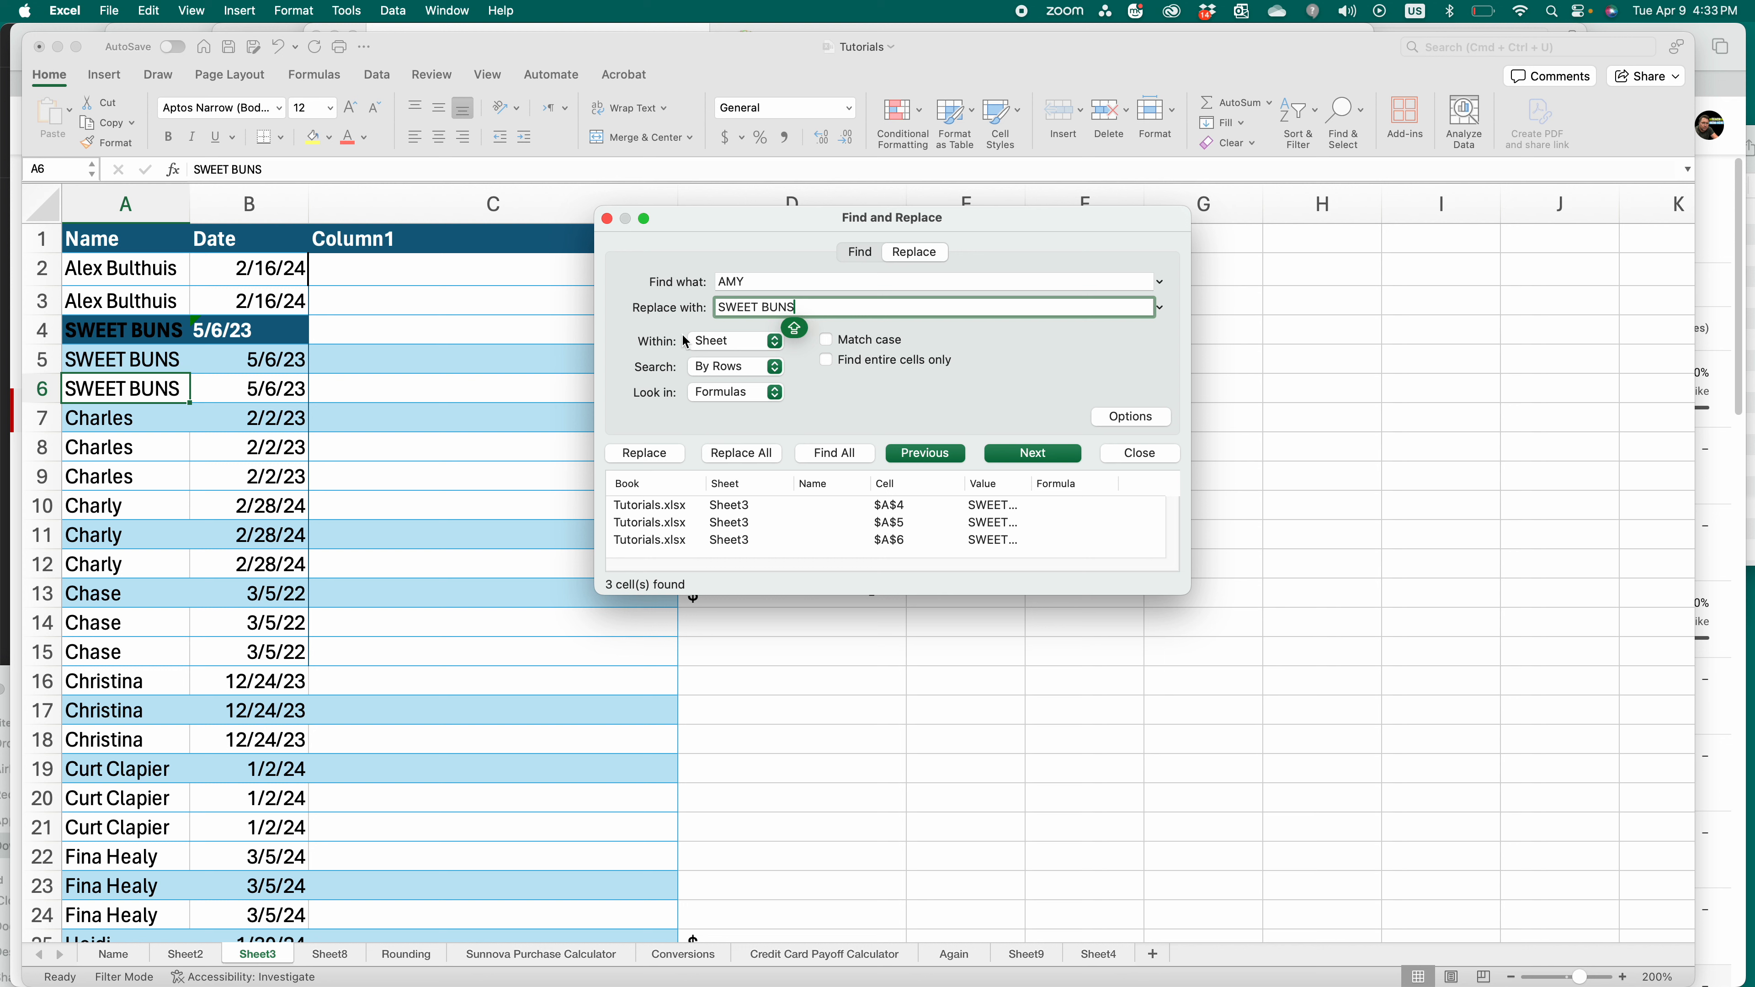
left_click(606, 219)
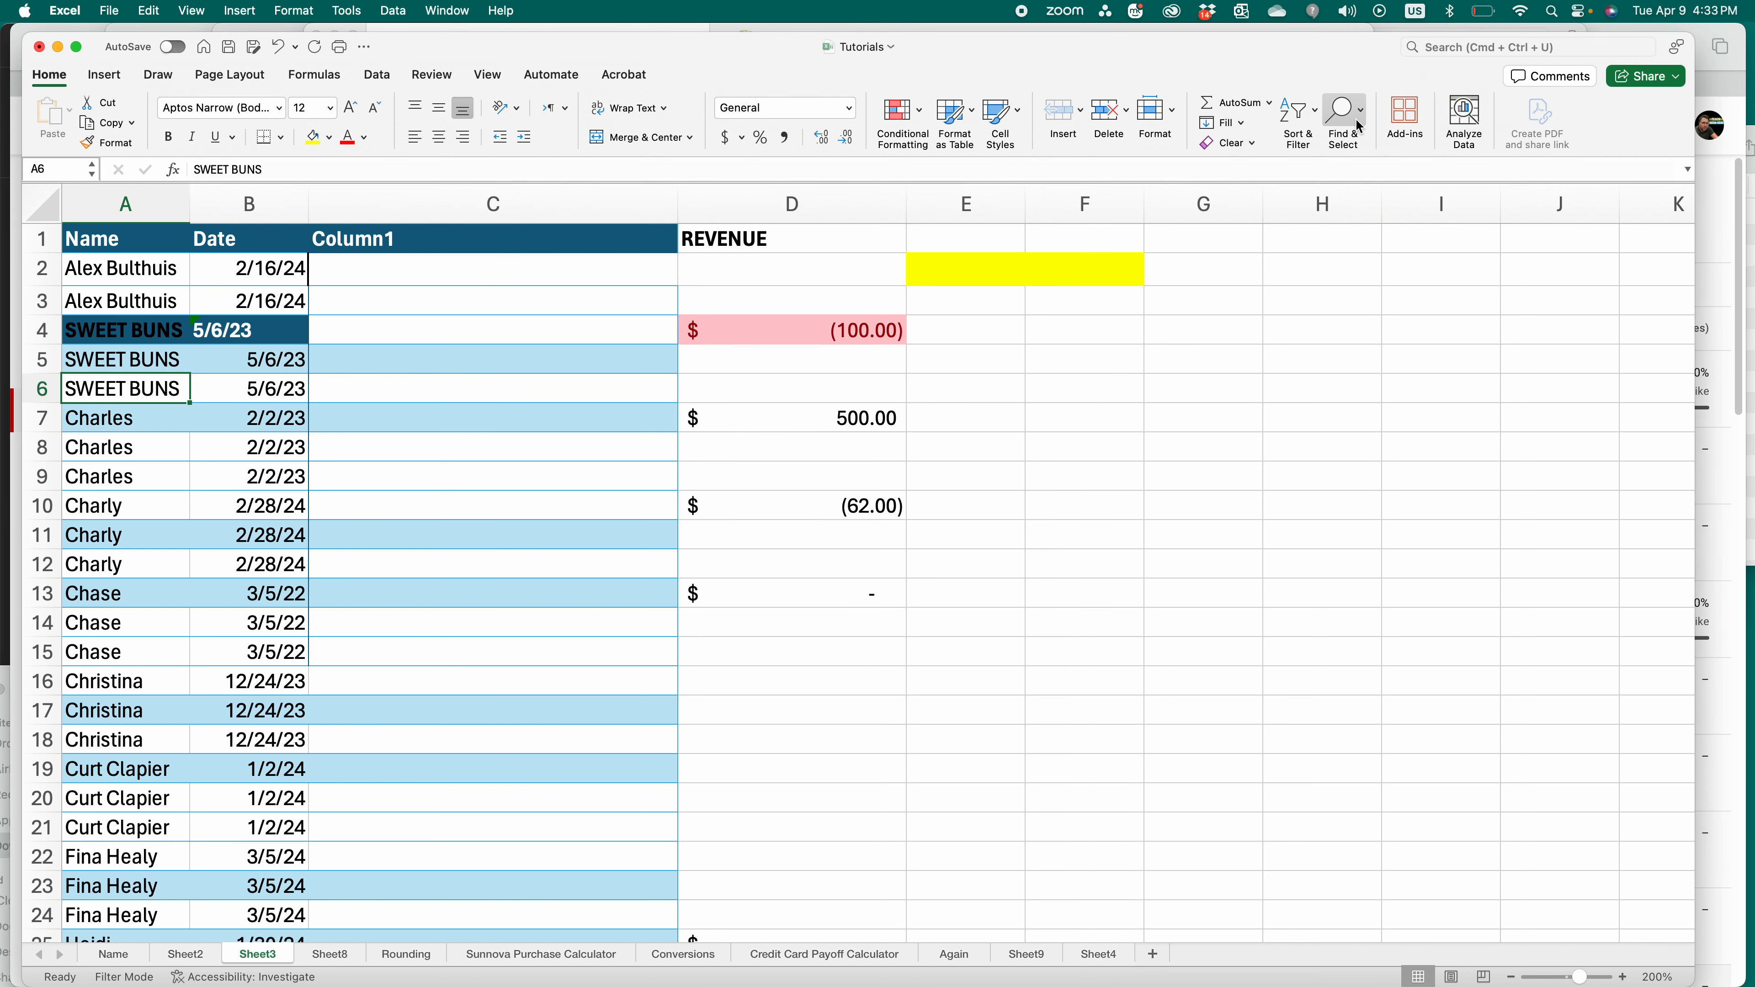